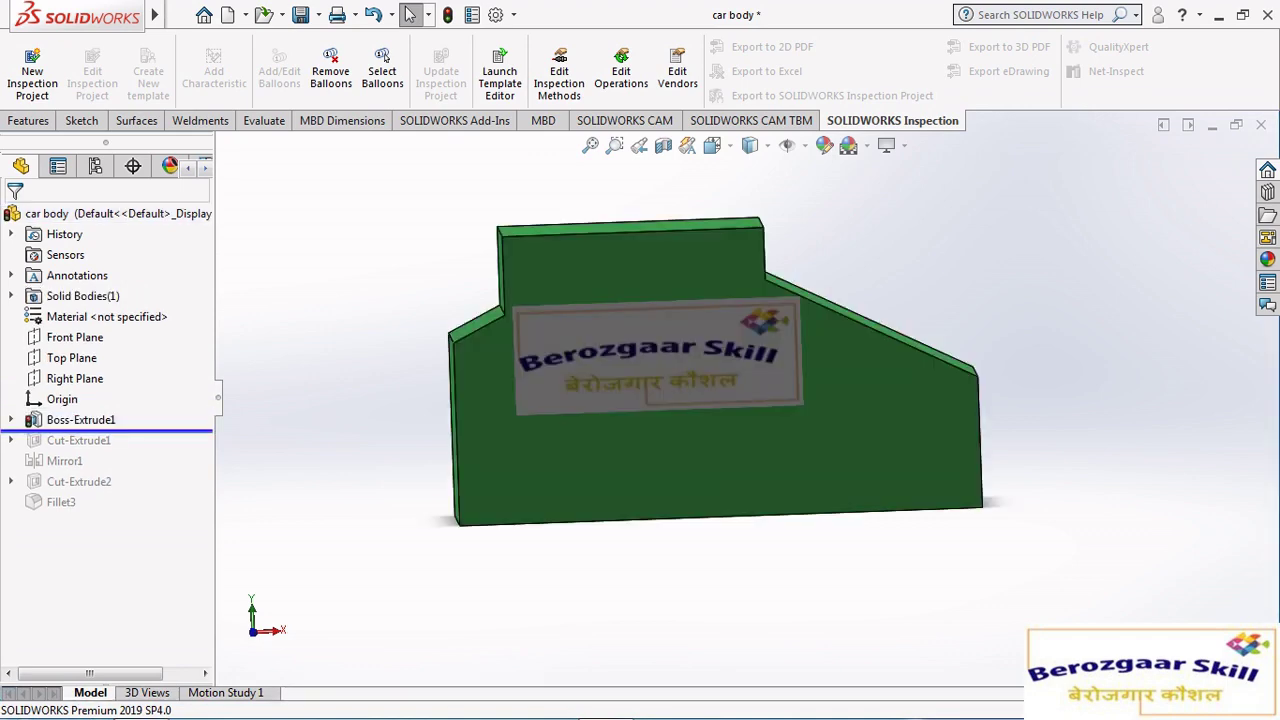
Edit Sketch1 under Boss-Extrude1 and view it normal to the sketch plane.
click(11, 419)
click(86, 440)
click(94, 409)
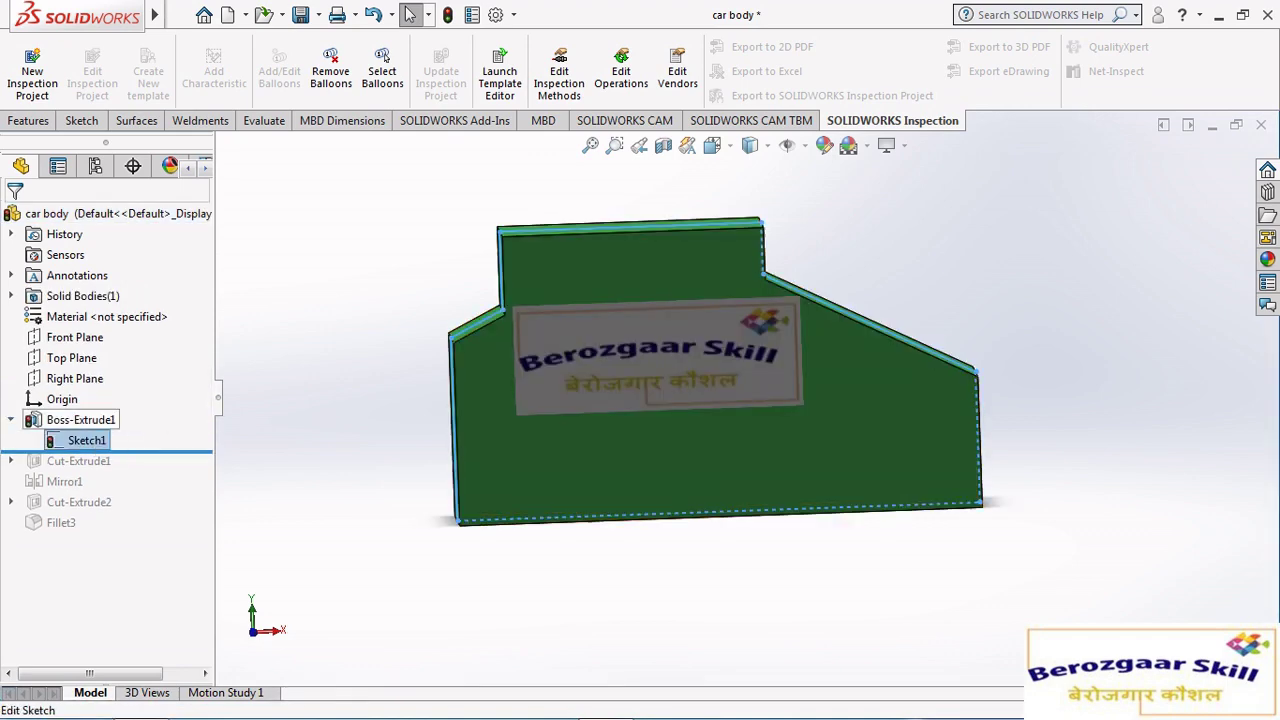
click(712, 145)
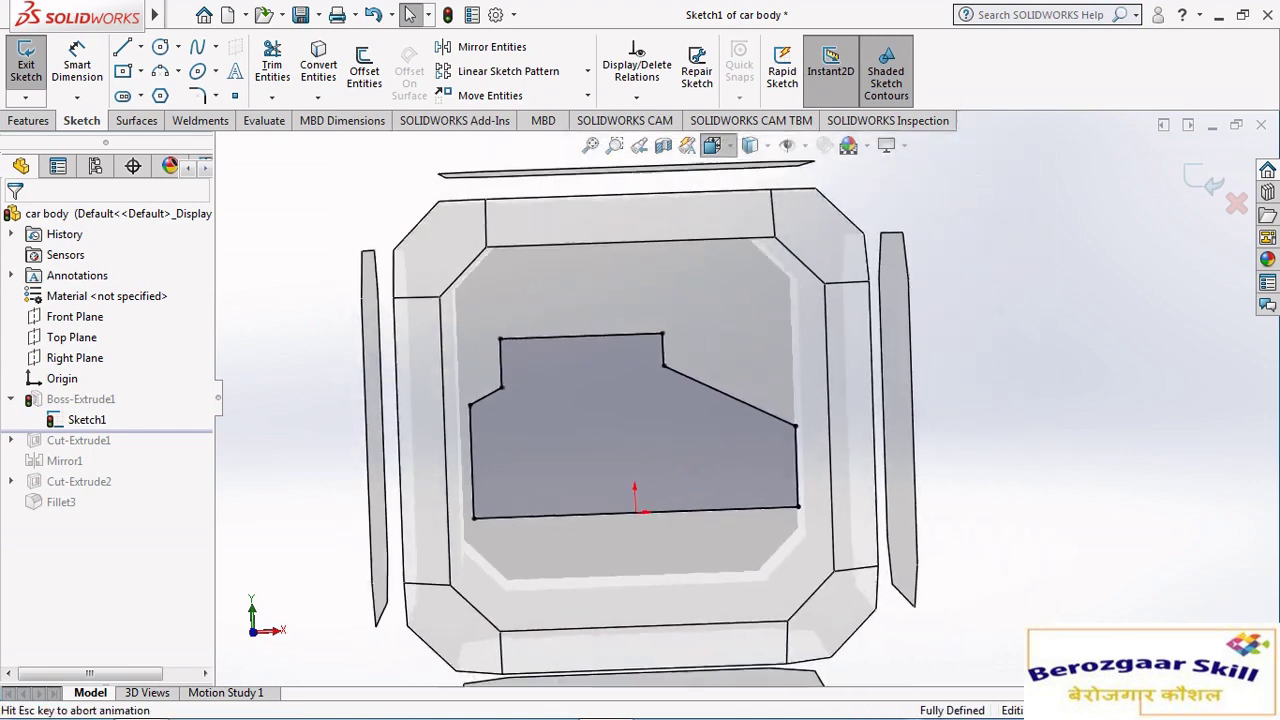
click(685, 420)
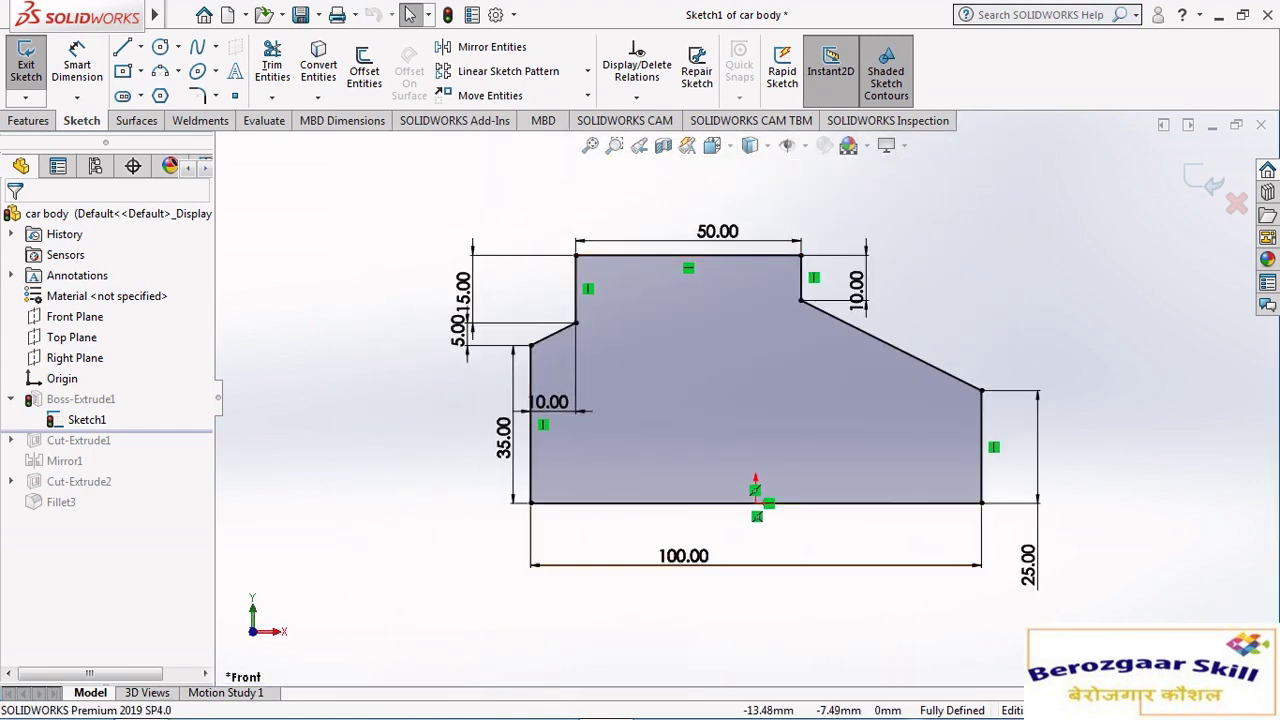
Drag the 100.00, 25.00, 35.00, 15.00, 5.00, 50.00 and both 10.00 dimensions outside the profile.
drag(683, 556, 691, 614)
drag(1028, 565, 1043, 470)
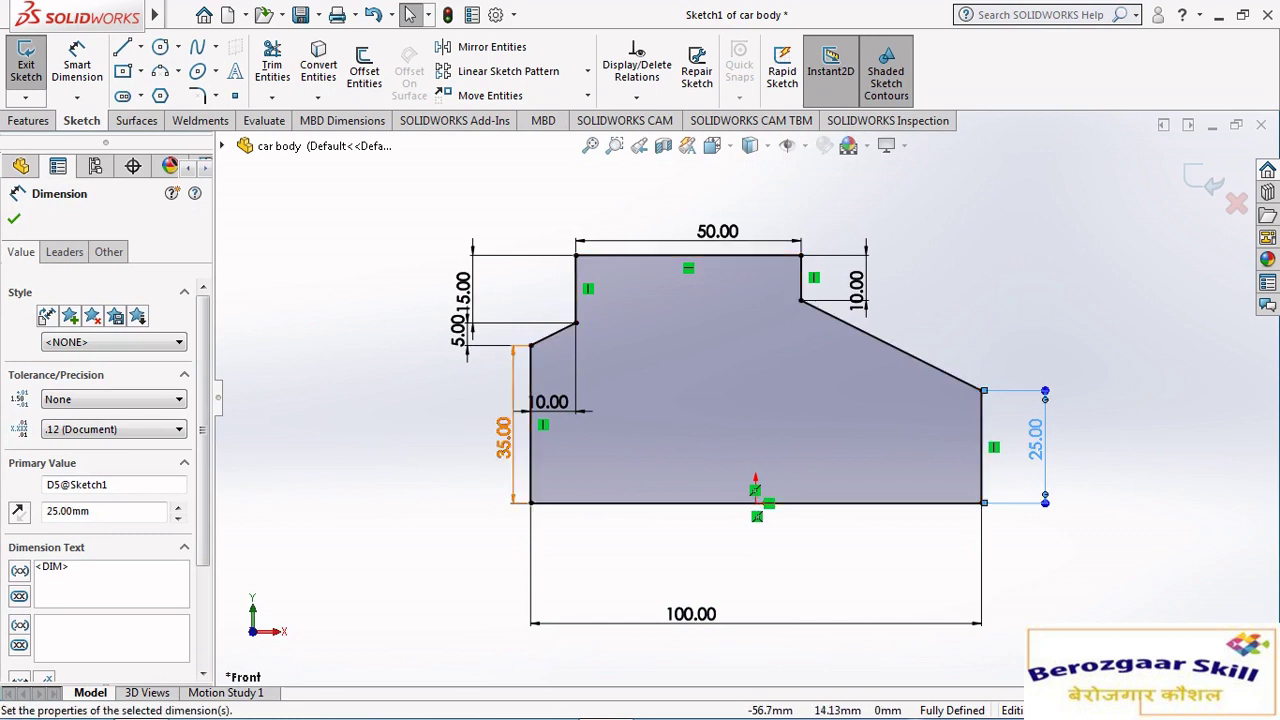
drag(503, 437, 369, 440)
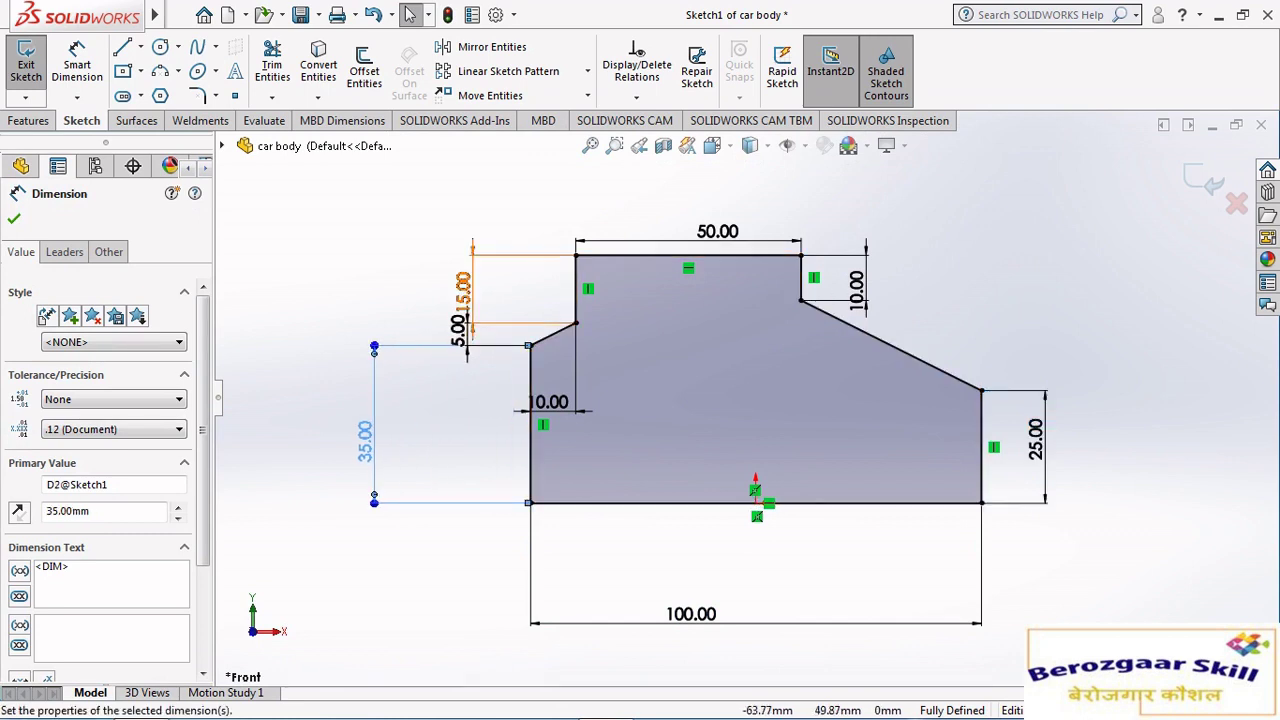
drag(463, 292, 380, 232)
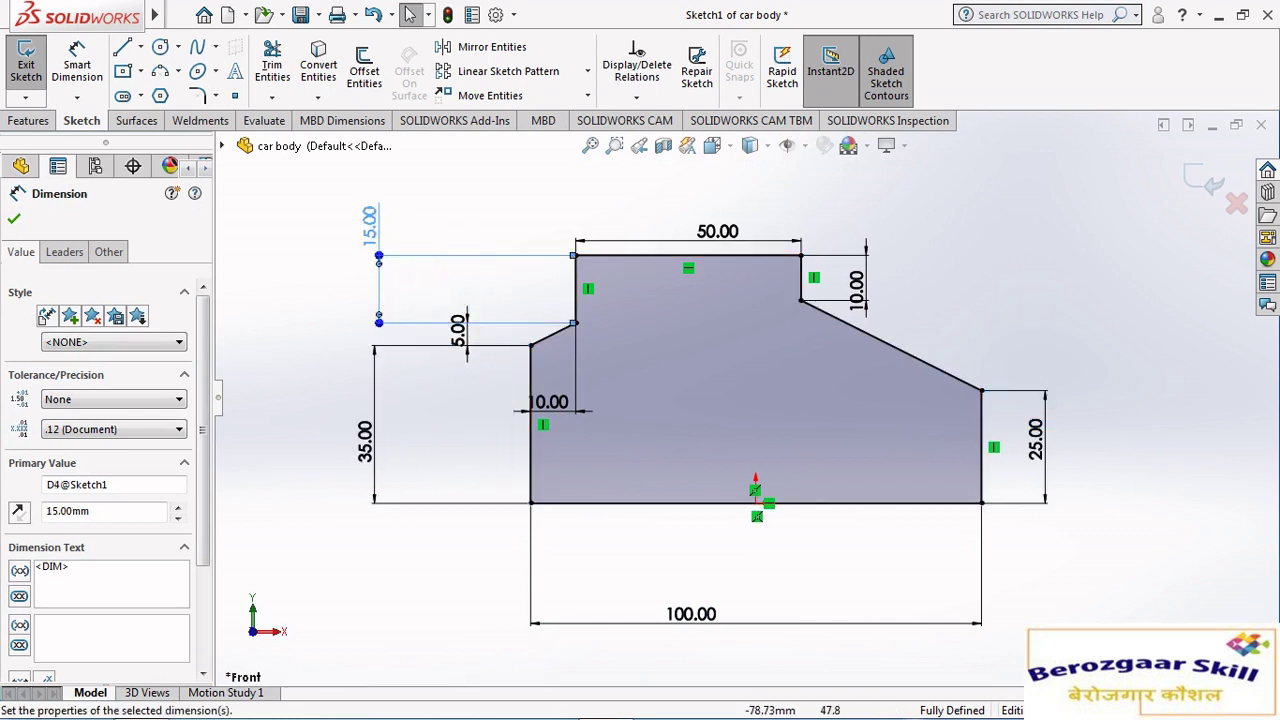
drag(460, 328, 384, 320)
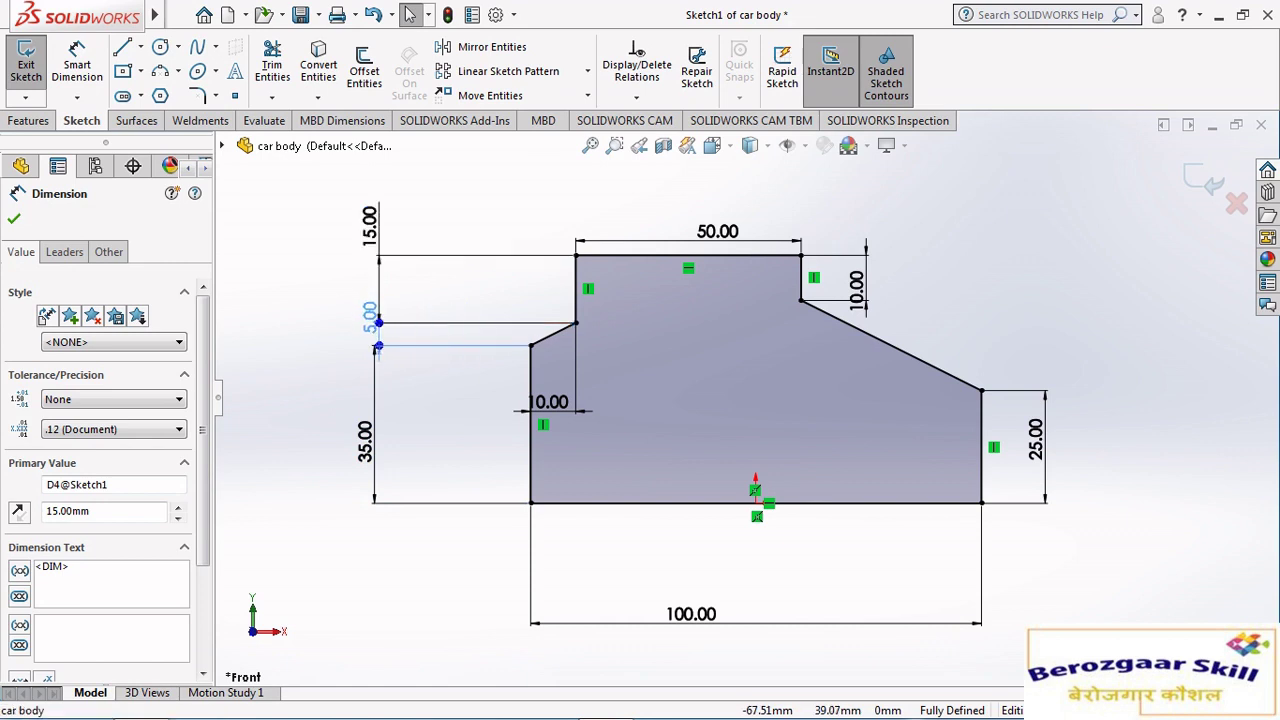
drag(377, 349, 385, 346)
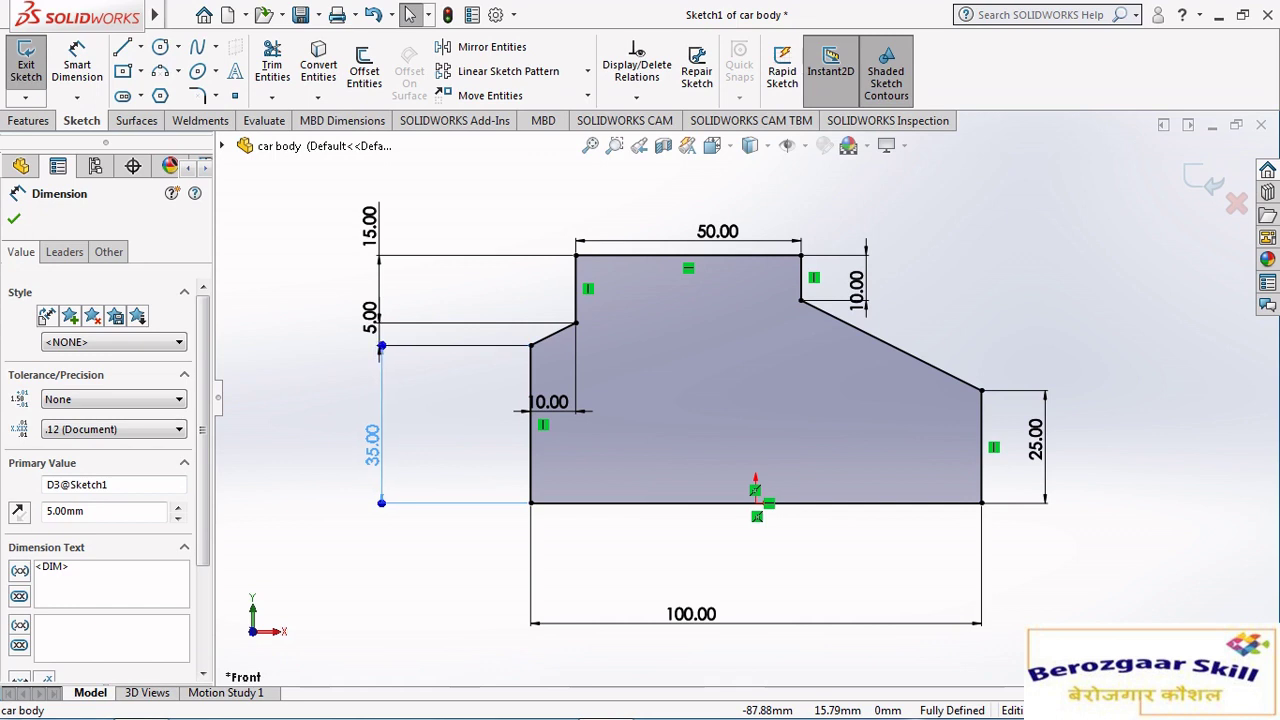
key(Escape)
drag(548, 402, 540, 342)
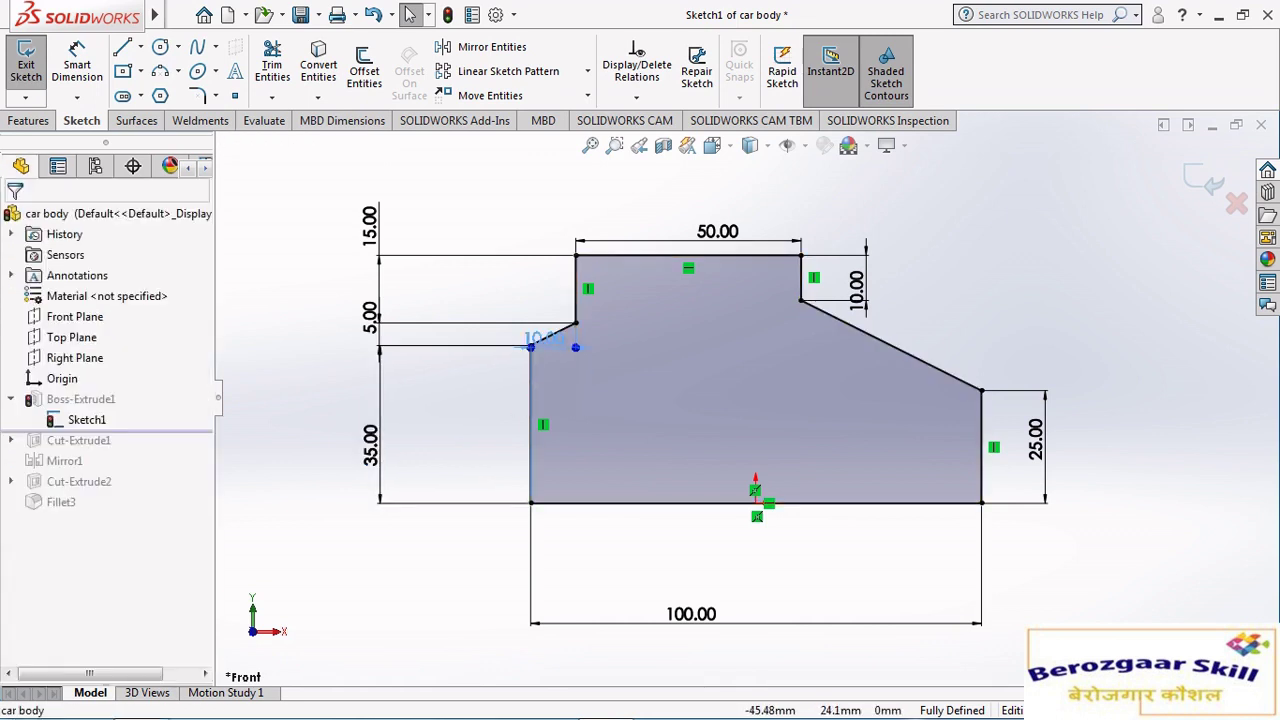
drag(717, 231, 712, 190)
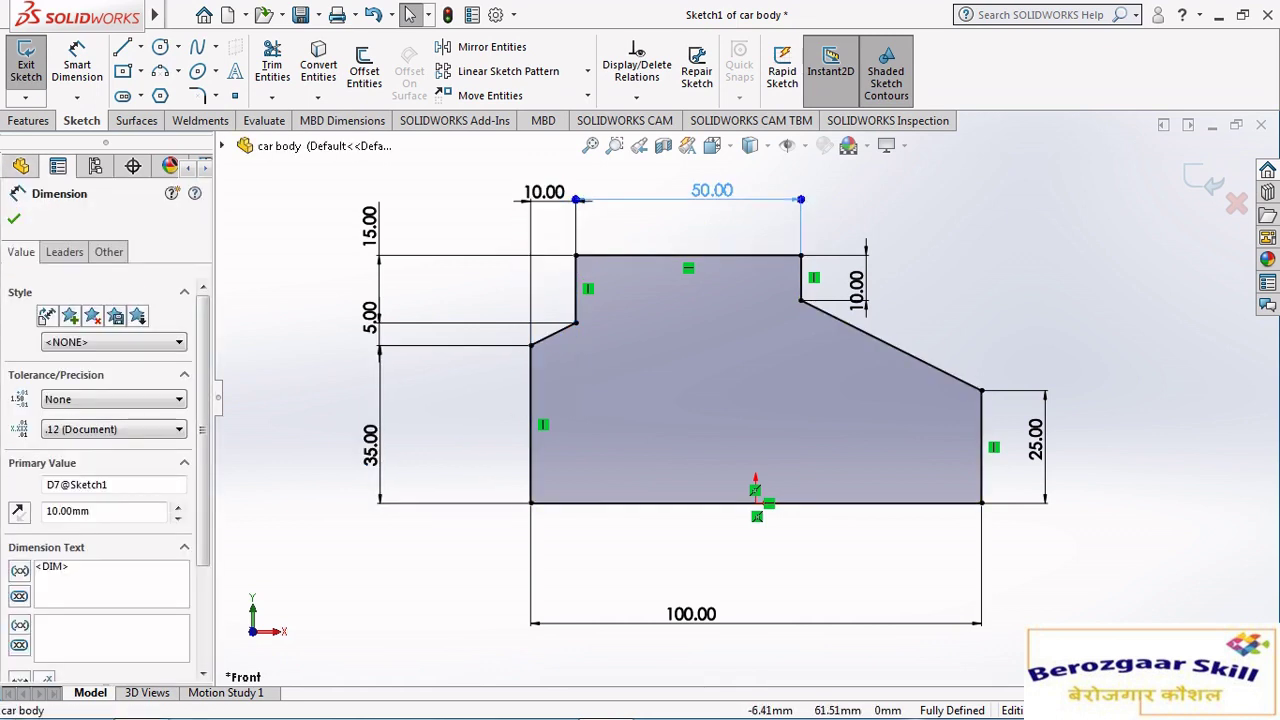
drag(857, 290, 857, 237)
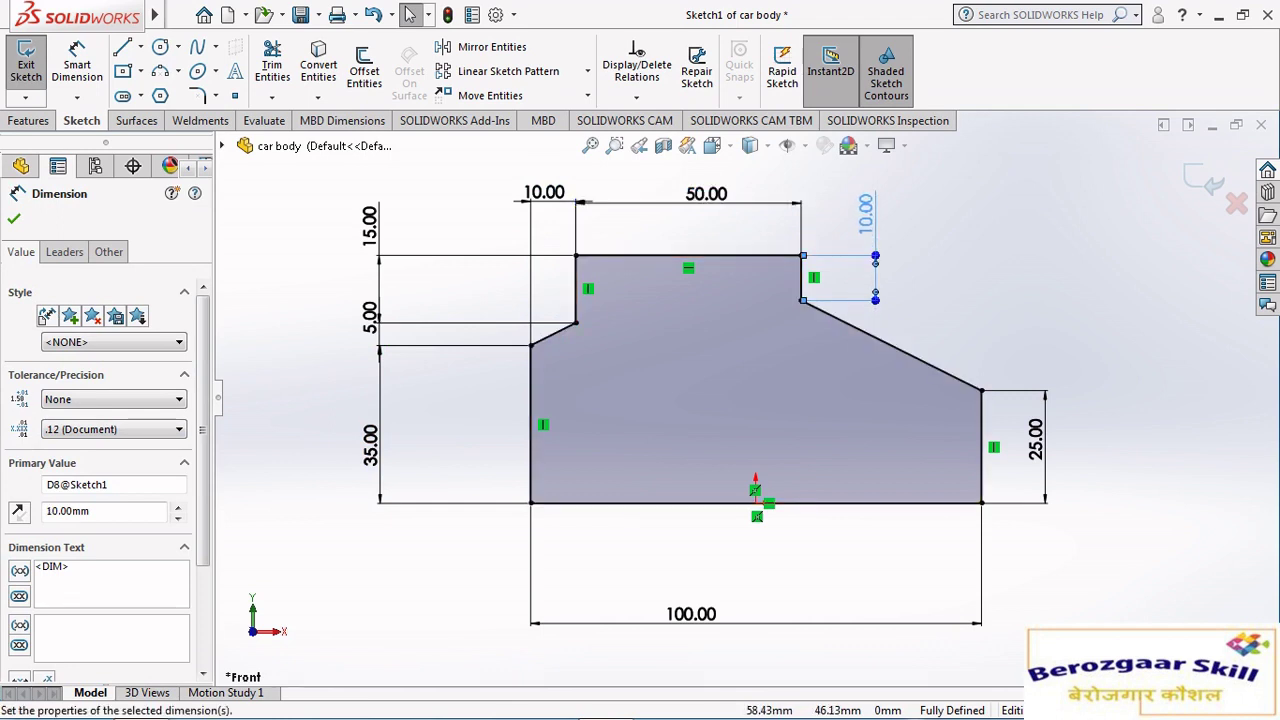
Exit the sketch so the green Boss-Extrude1 solid rebuilds.
scroll(700, 380, up, 2)
scroll(700, 380, up, 2)
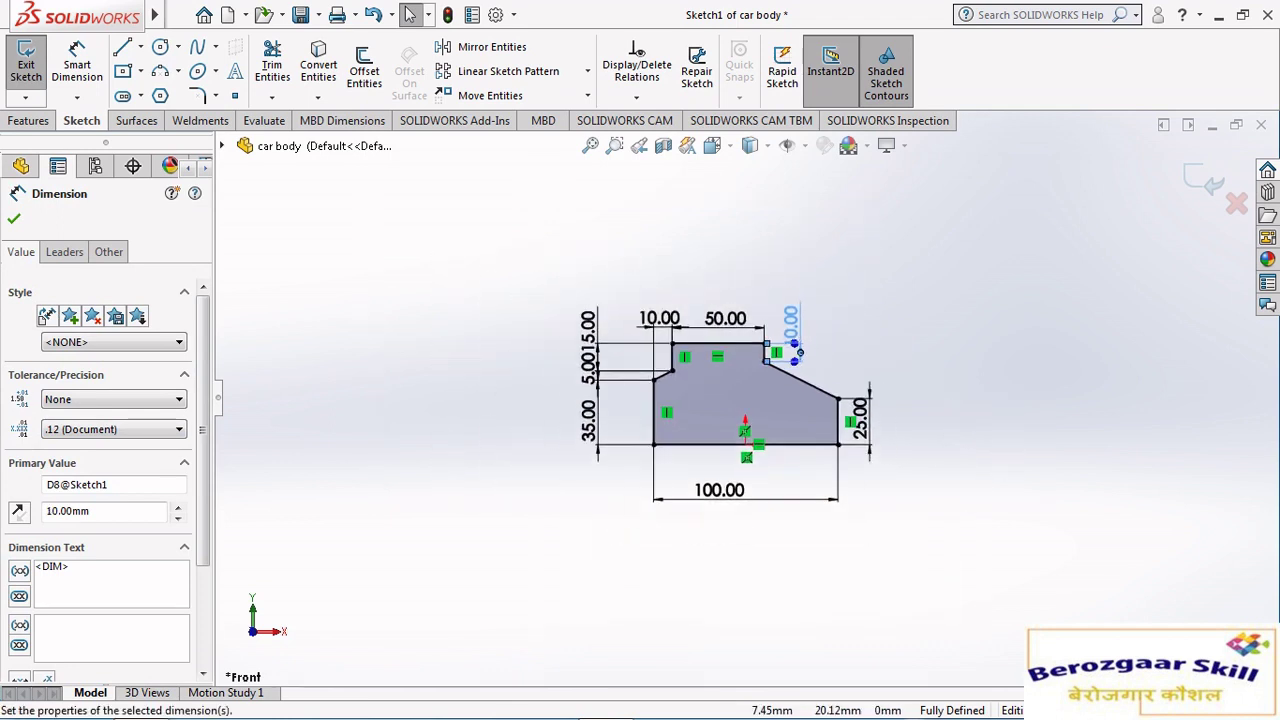
scroll(700, 380, down, 2)
scroll(683, 300, down, 2)
scroll(900, 400, up, 1)
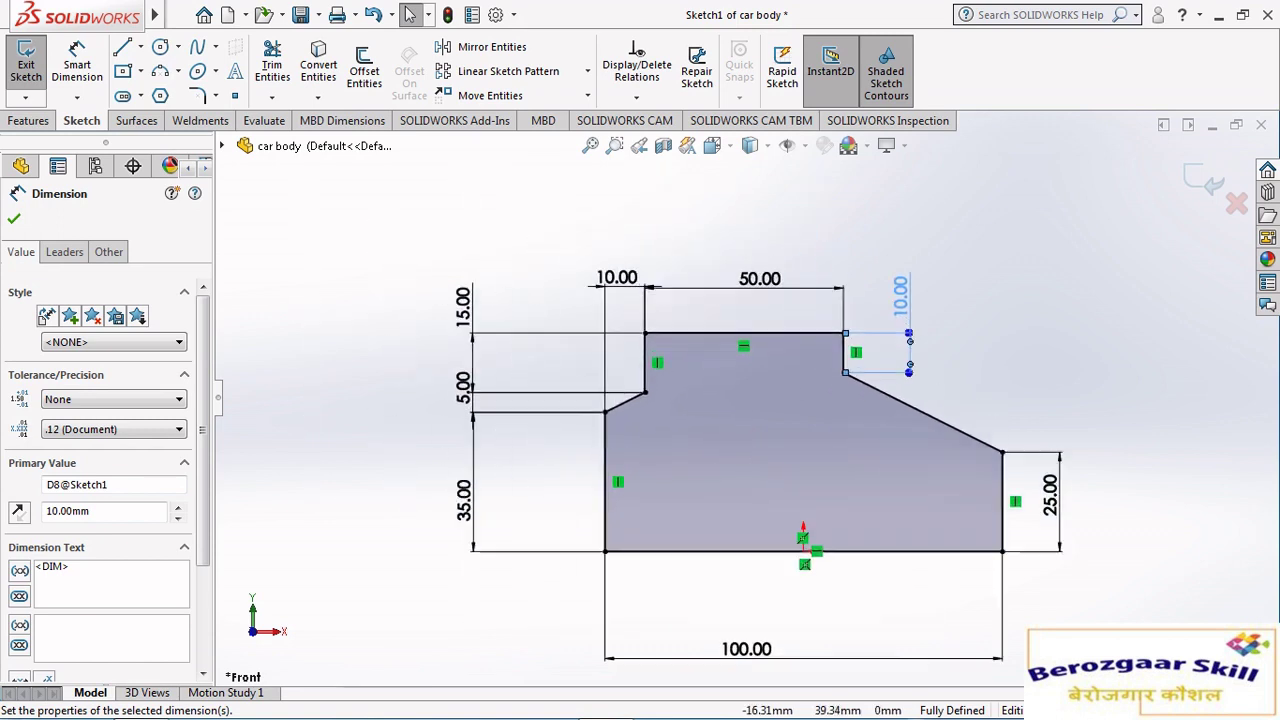
scroll(790, 400, up, 2)
scroll(832, 429, down, 1)
scroll(832, 429, down, 3)
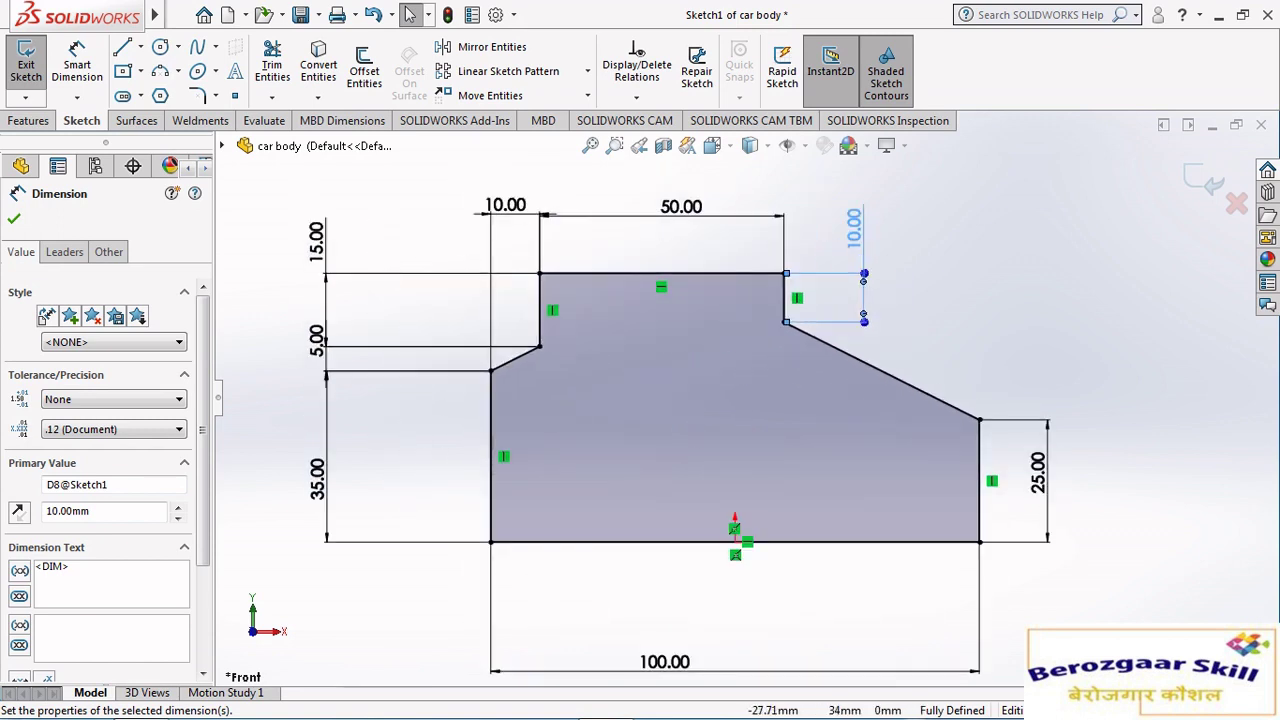
click(14, 218)
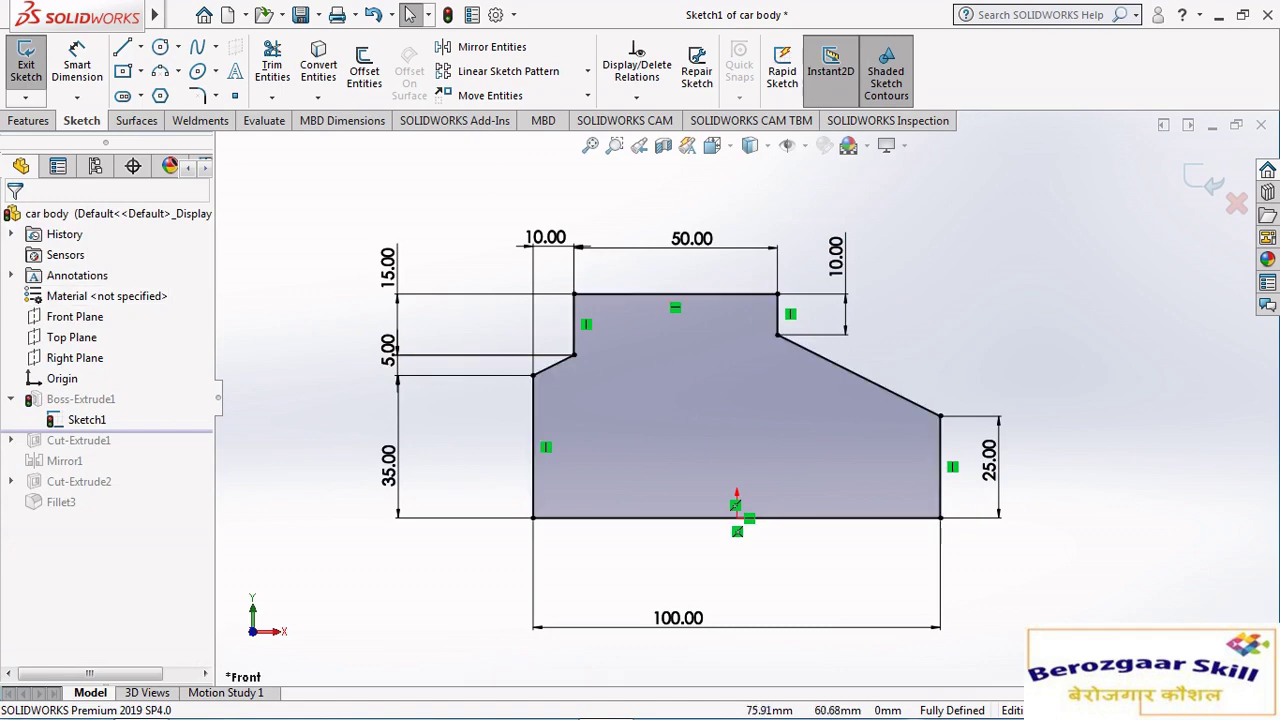
click(26, 65)
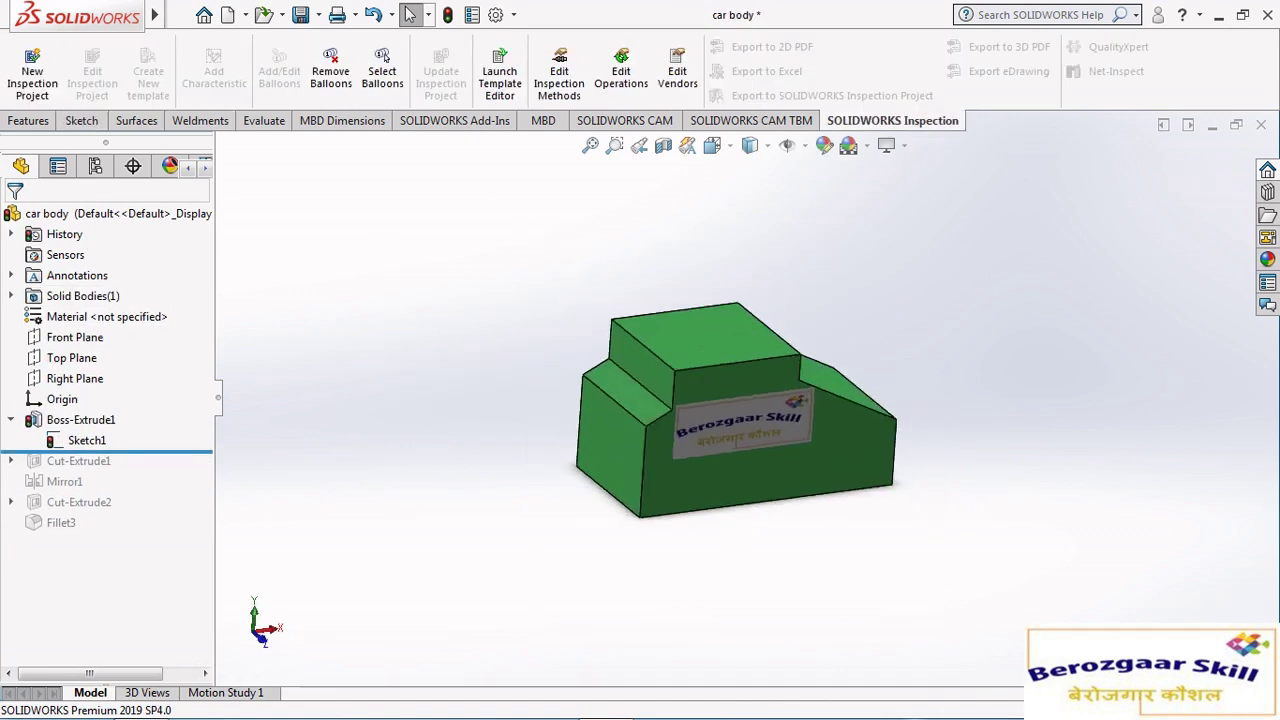
Confirm Boss-Extrude1's Mid Plane 50 mm depth, then roll the history forward past Cut-Extrude1.
click(80, 419)
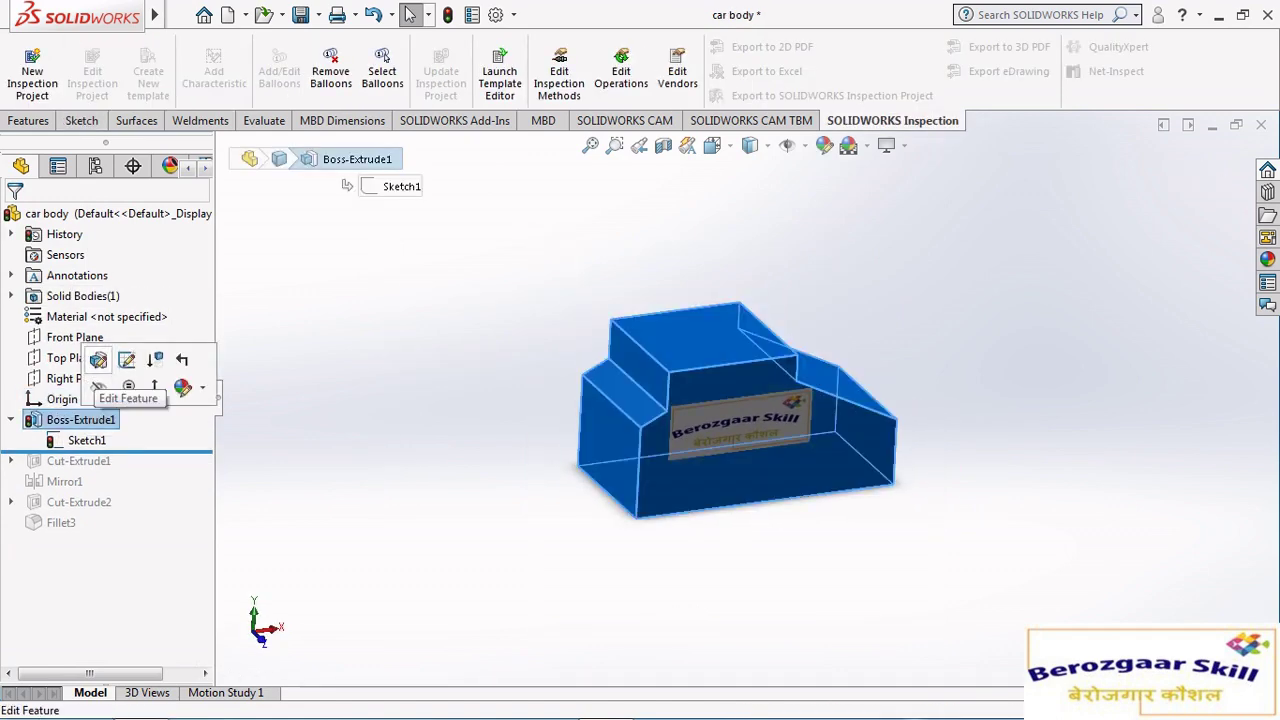
click(123, 360)
mouse_move(720, 420)
middle_down()
mouse_move(680, 400)
mouse_move(650, 410)
middle_up()
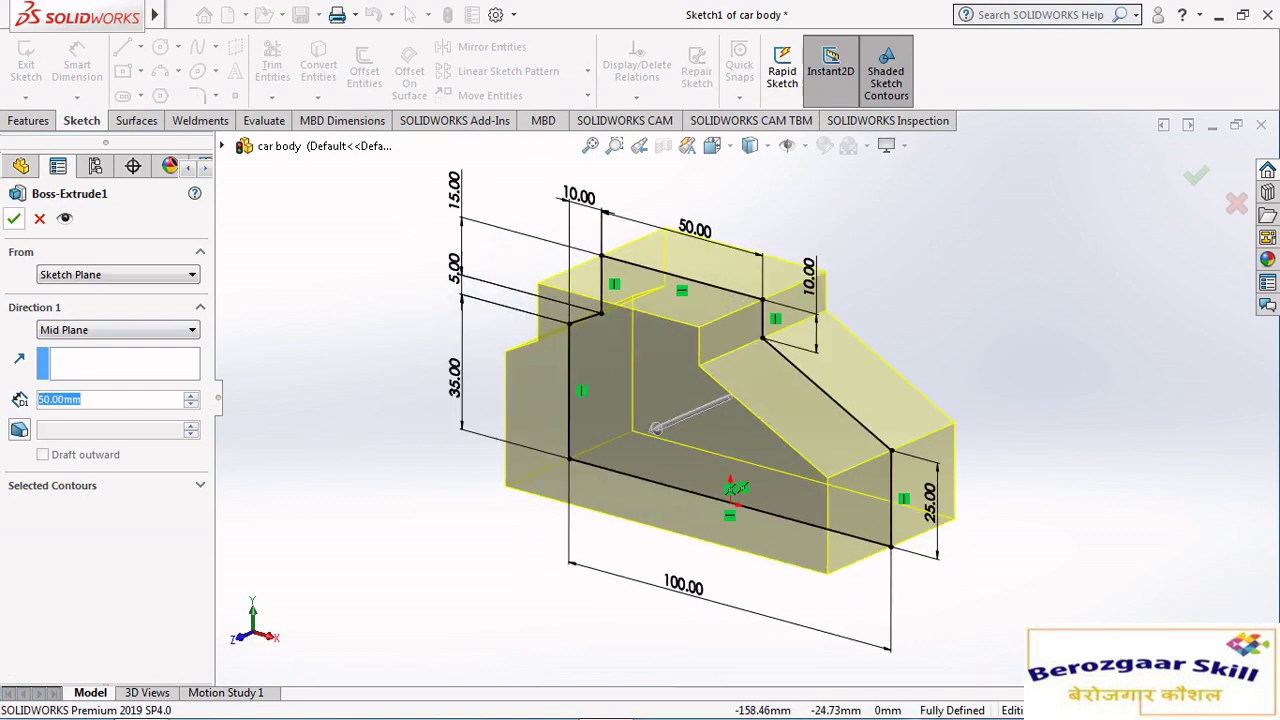
key(Return)
key(Escape)
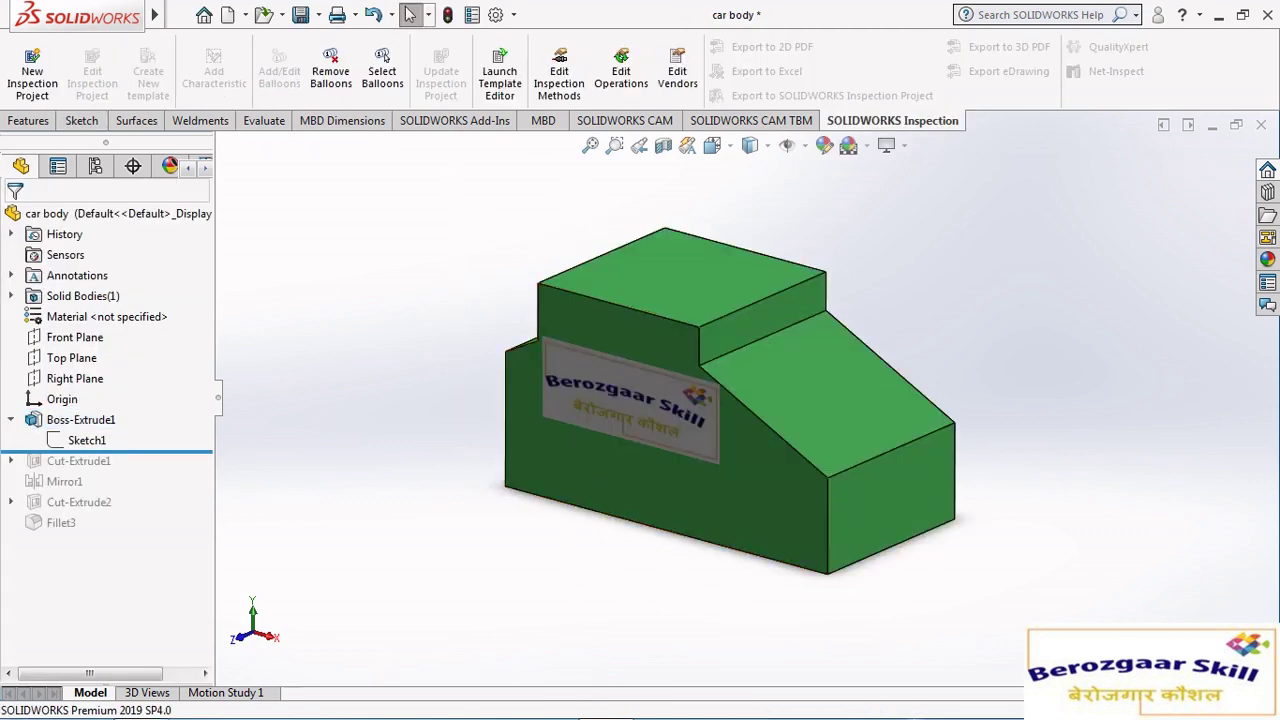
key(Down)
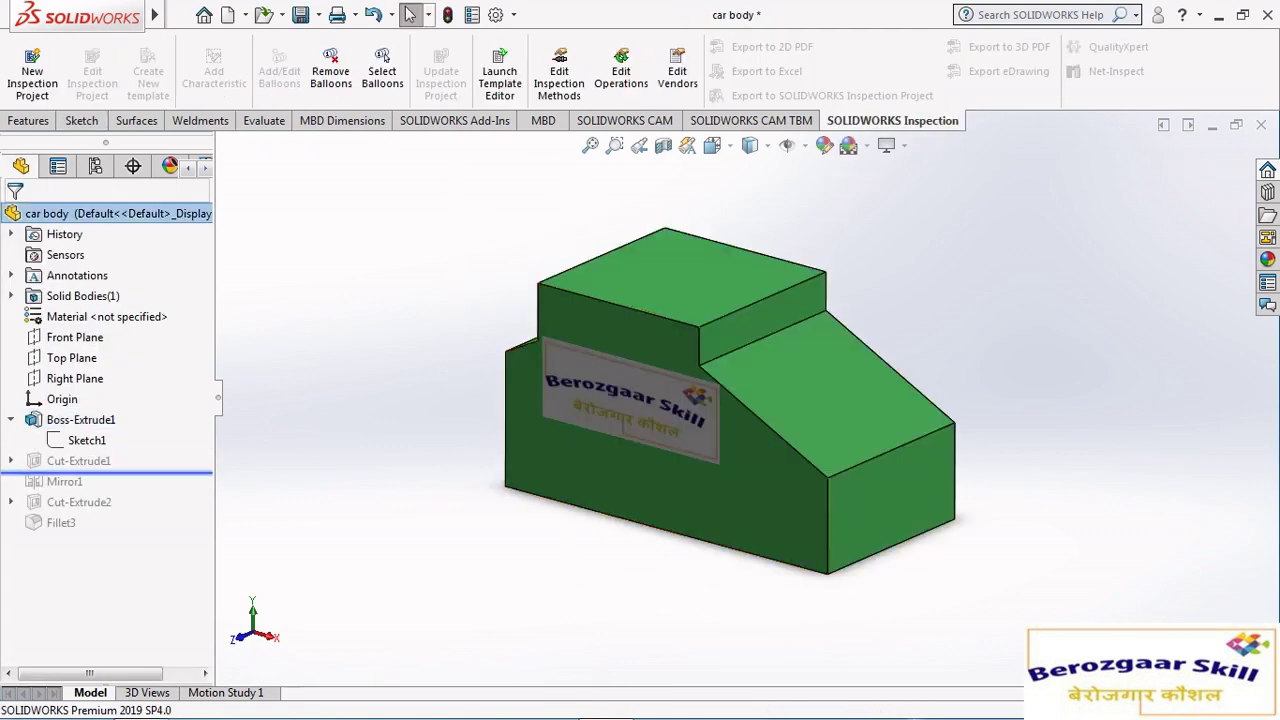
Move Sketch2's 25.00 and Ø40.00 dimensions aside, exit the sketch, and roll forward to Mirror1.
click(11, 461)
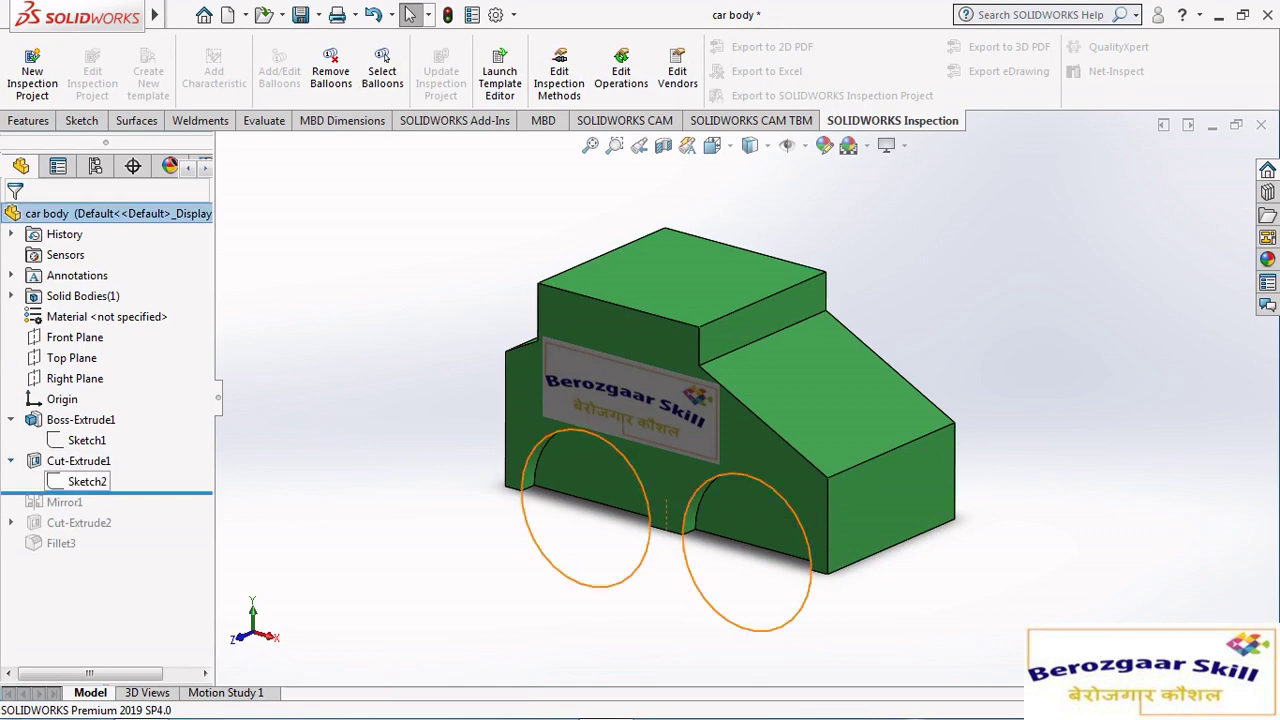
click(87, 481)
click(105, 424)
click(712, 145)
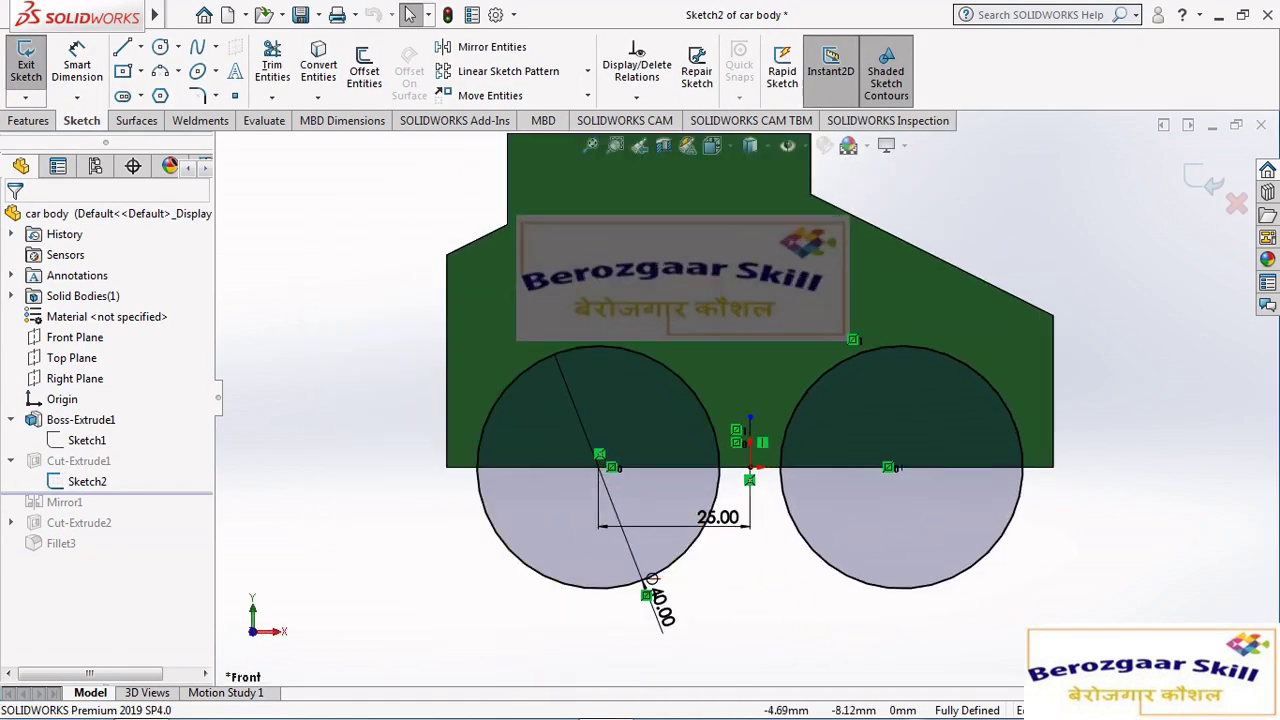
drag(720, 478, 731, 634)
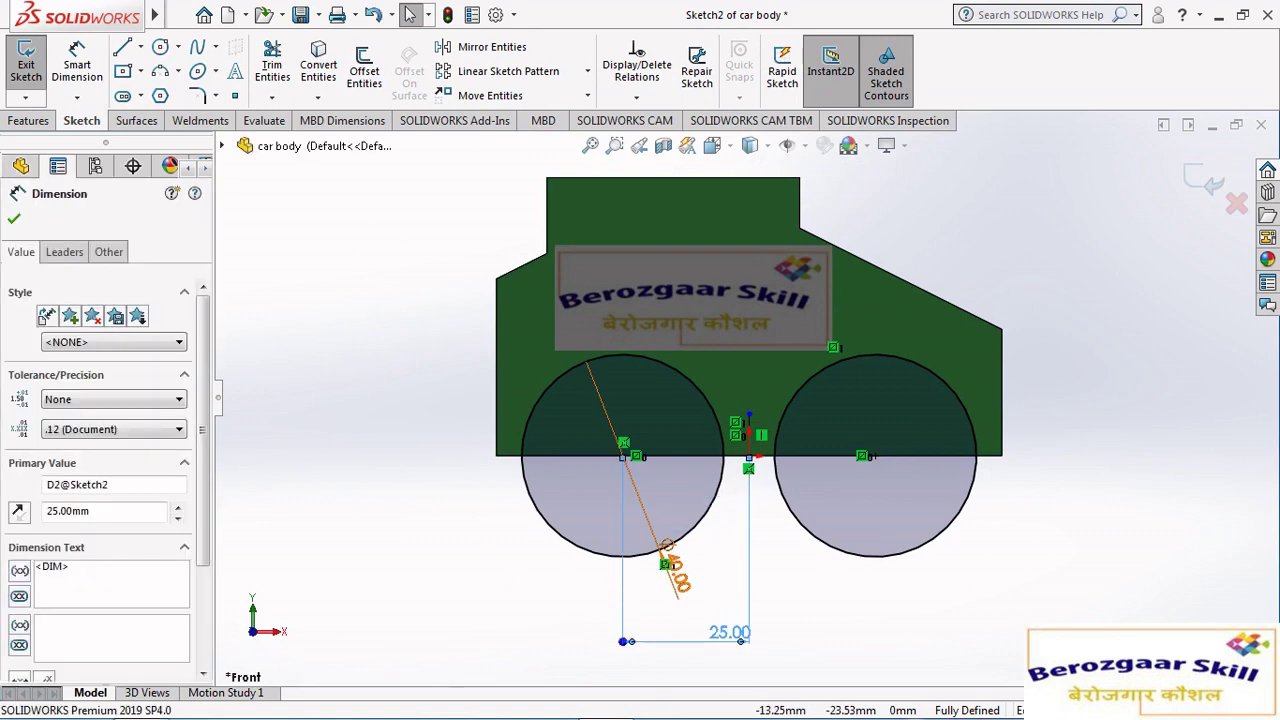
drag(680, 586, 452, 545)
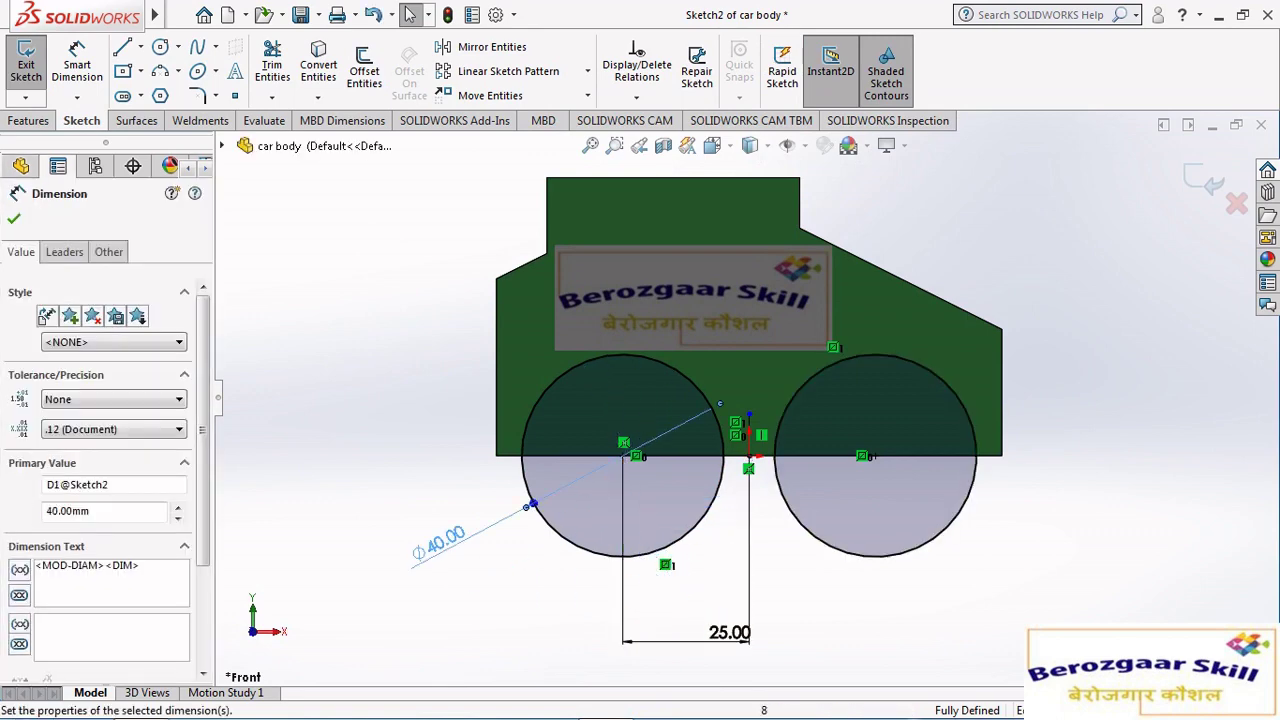
key(ctrl+b)
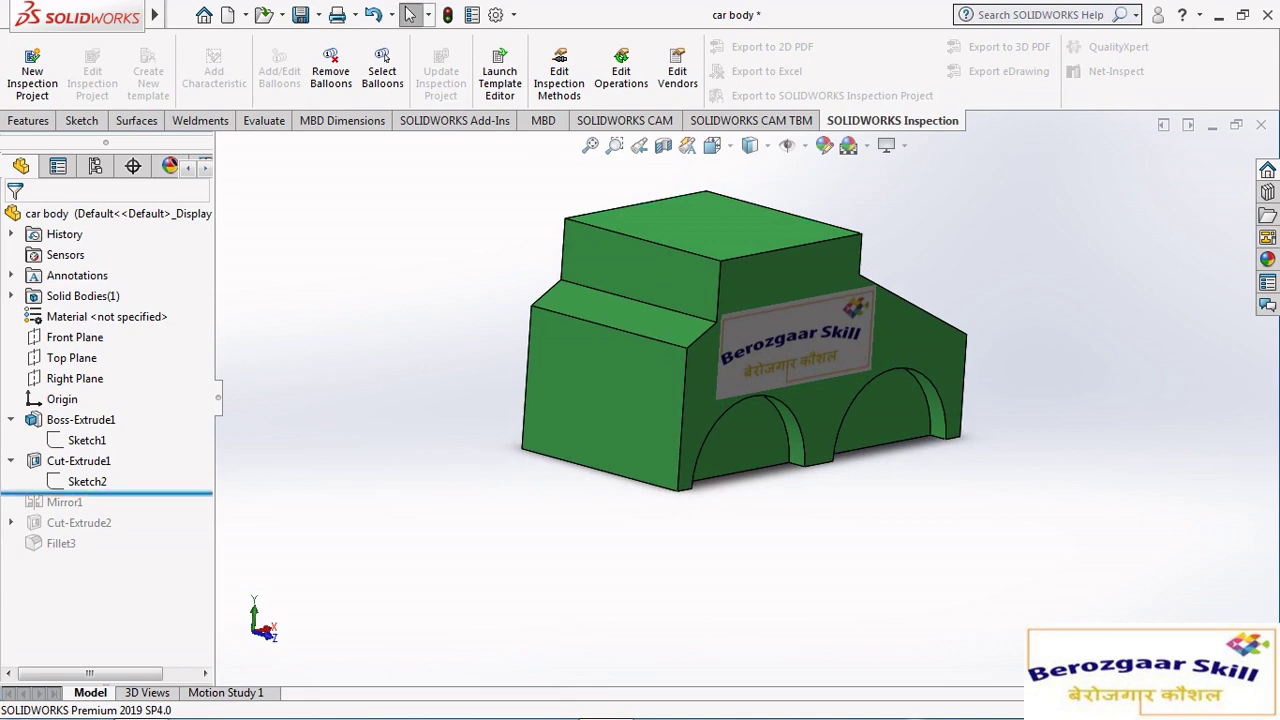
drag(100, 493, 100, 513)
Confirm Mirror1 copying Cut-Extrude1 across Front Plane, checked from the isometric view.
click(64, 502)
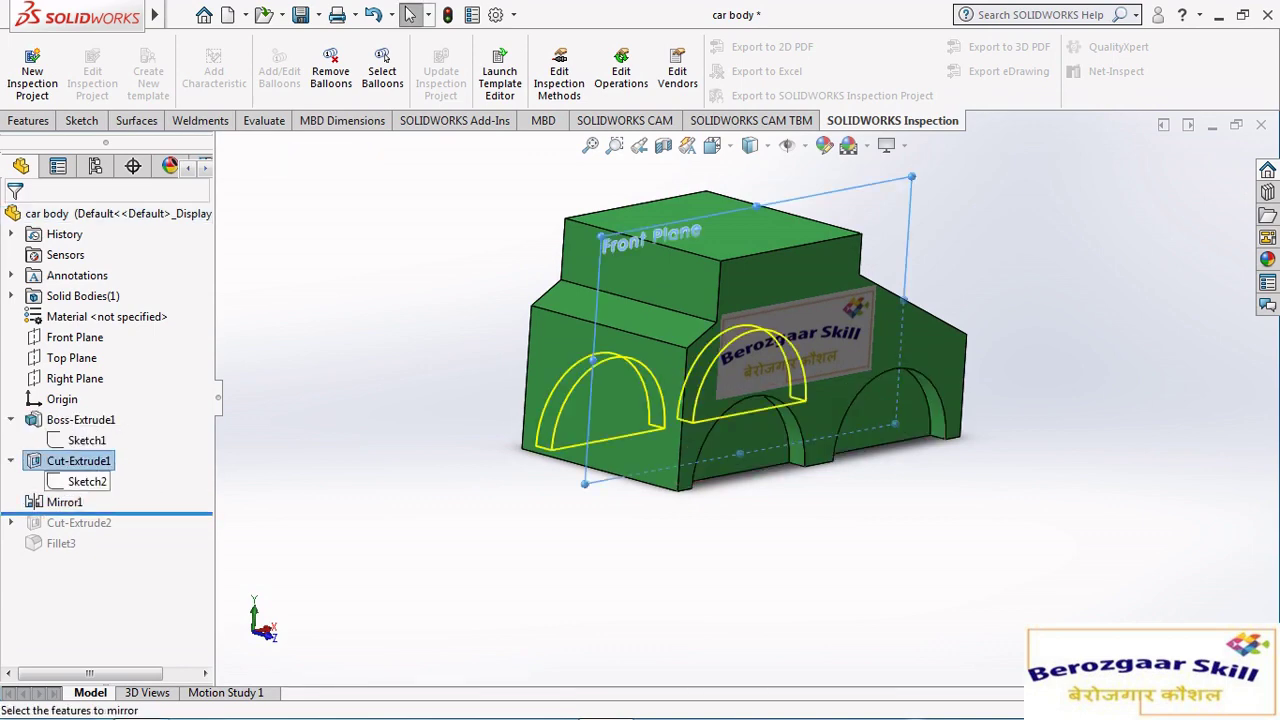
middle_drag(760, 400, 600, 400)
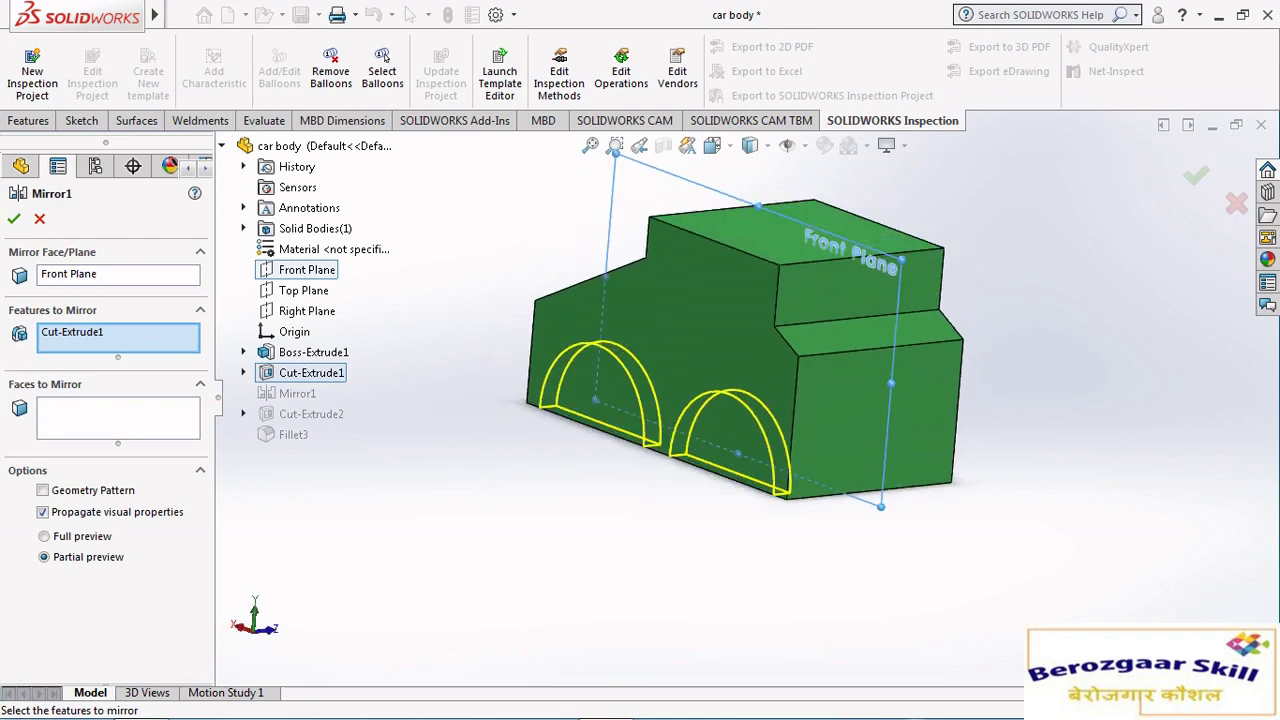
middle_drag(700, 400, 640, 400)
click(712, 145)
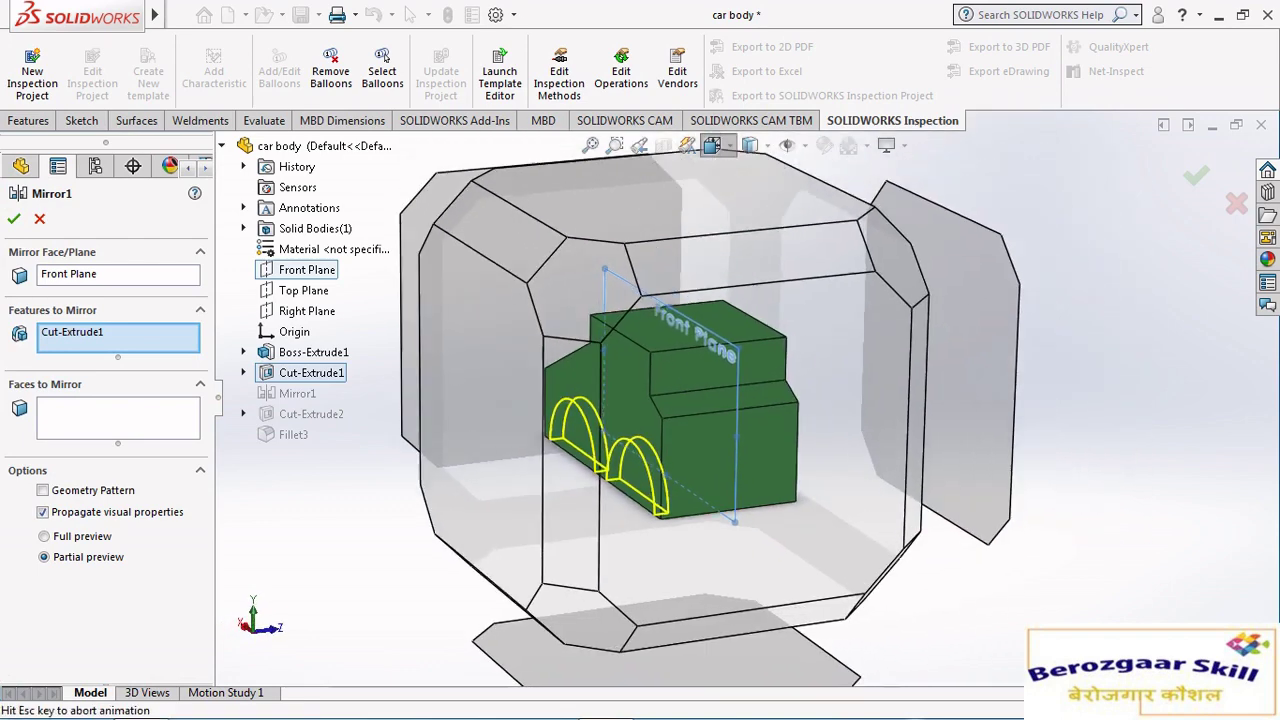
click(826, 197)
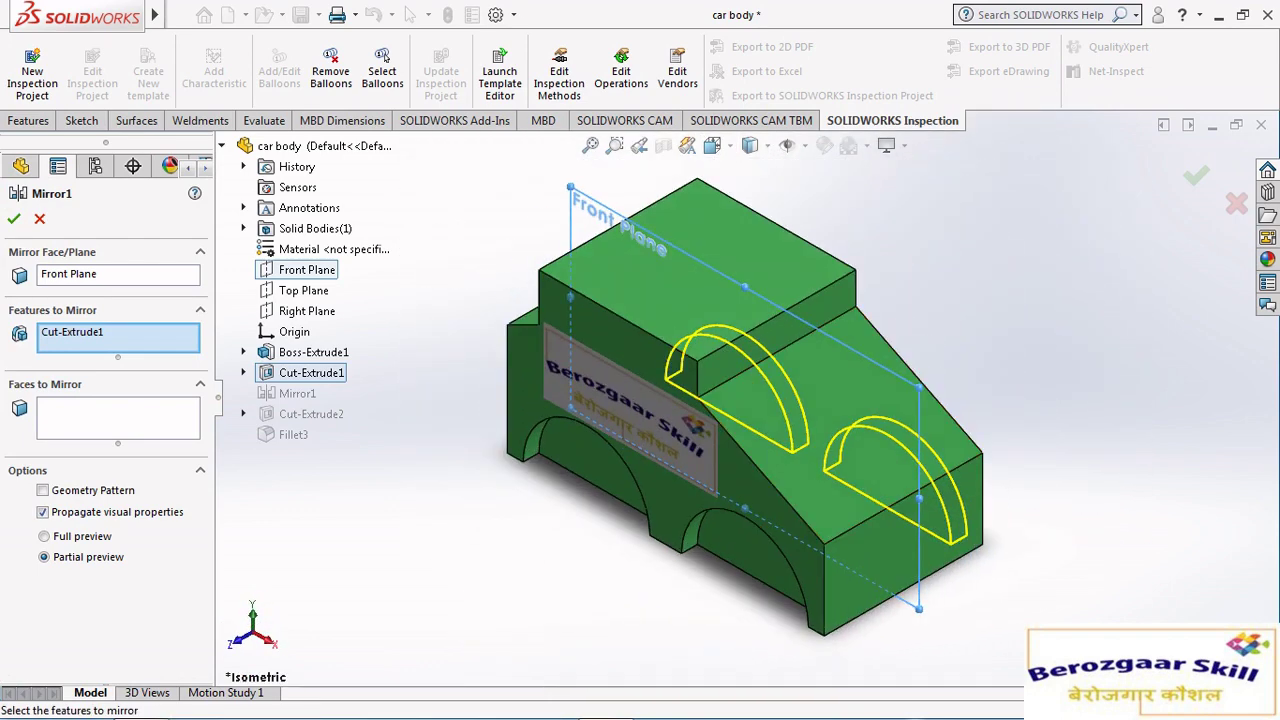
click(14, 218)
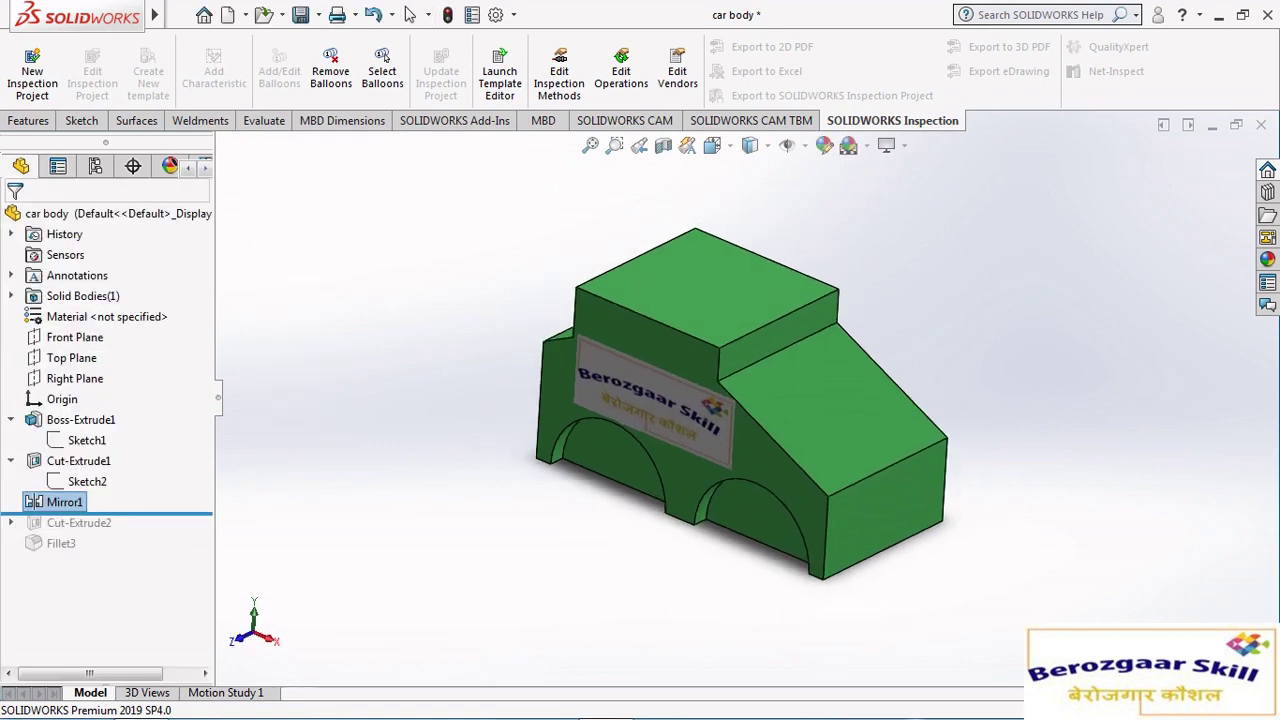
Roll the history forward past the slots and fillets, edit Sketch4, and view it from the back.
drag(100, 514, 100, 553)
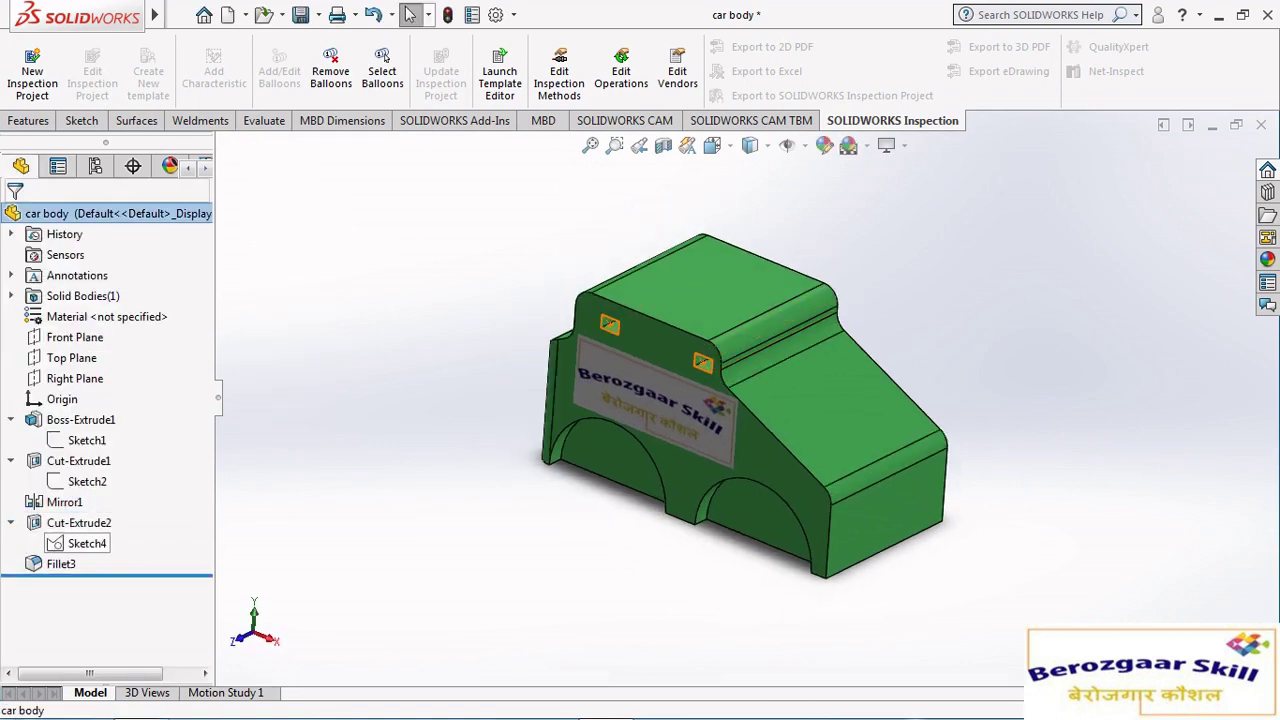
click(87, 543)
click(100, 487)
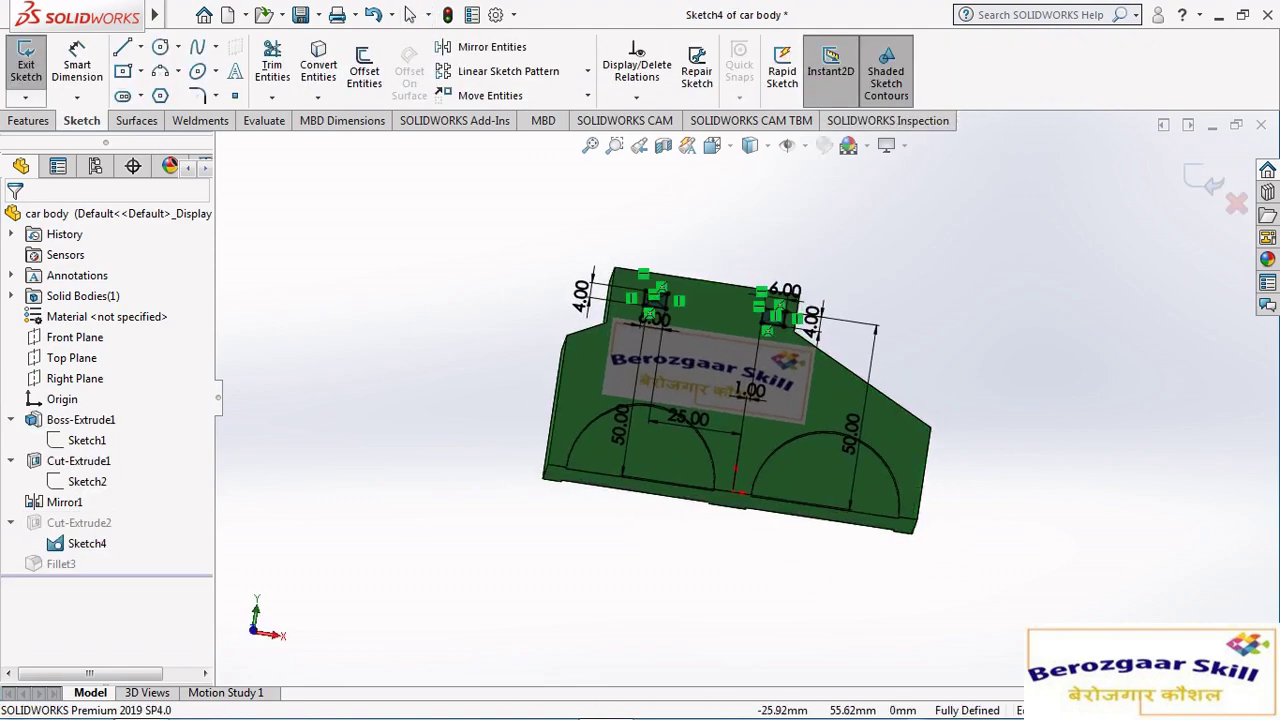
click(712, 145)
click(712, 180)
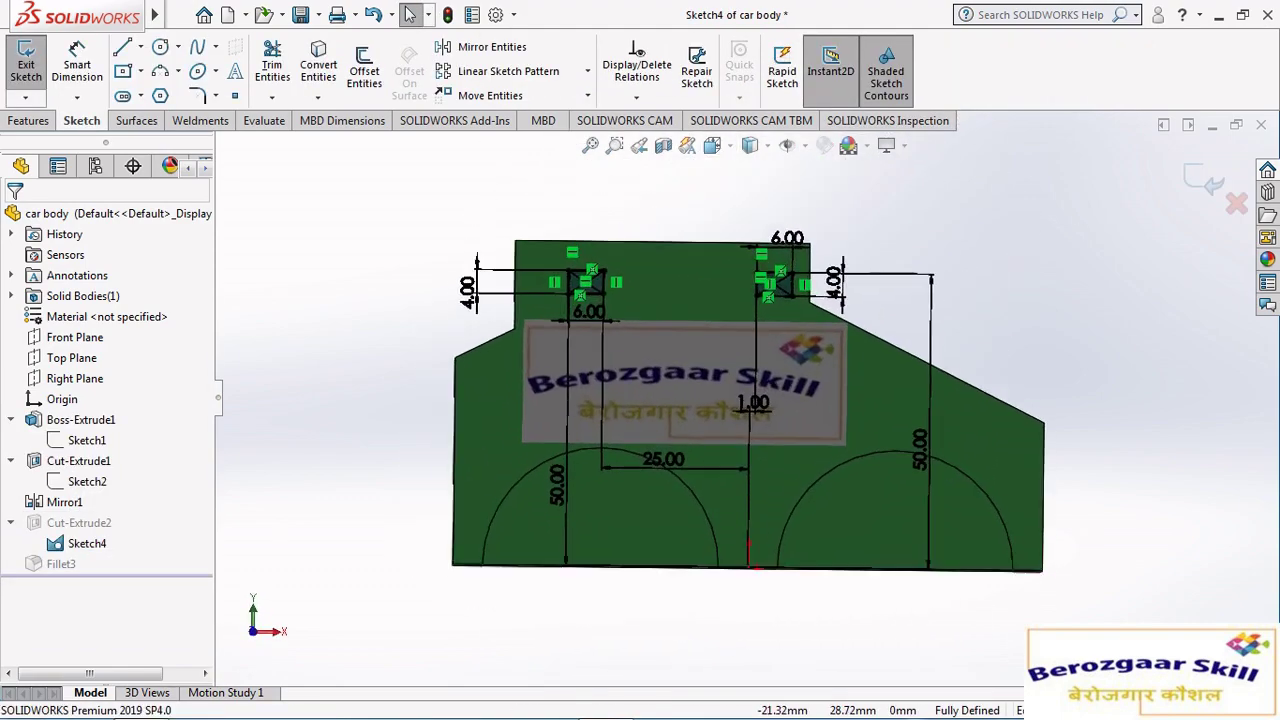
key(ctrl+shift+z)
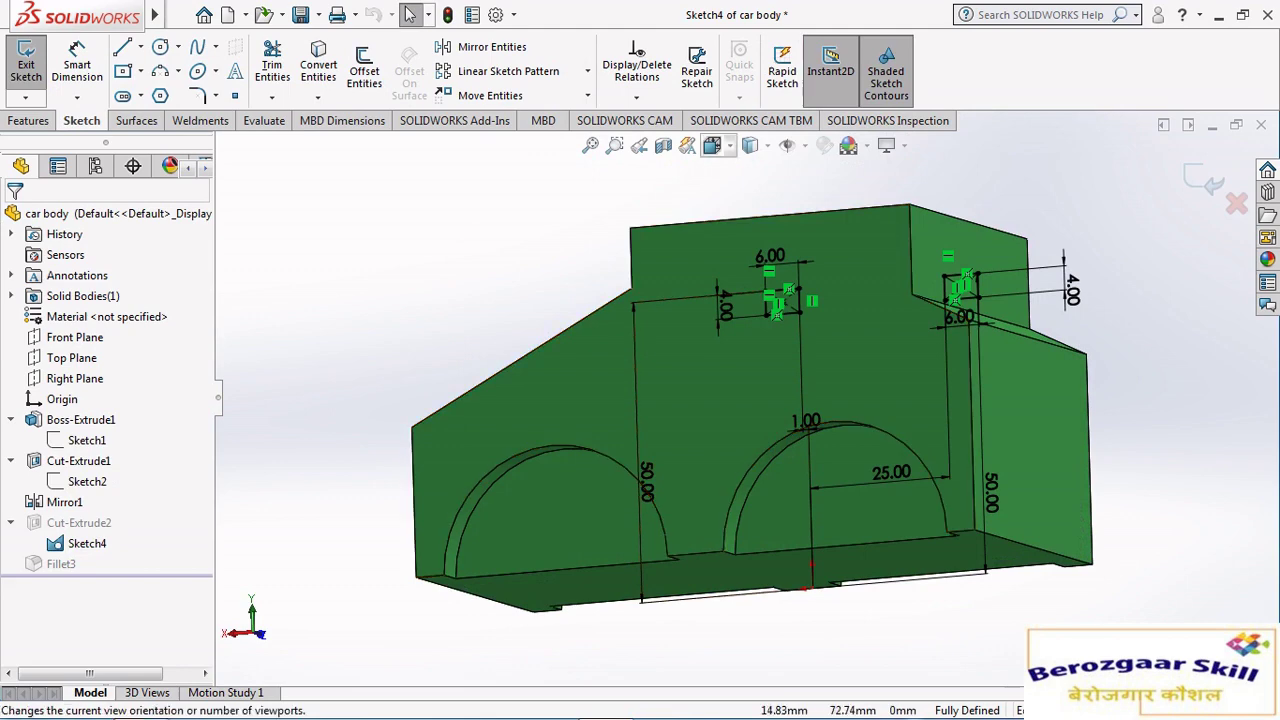
click(712, 145)
click(607, 418)
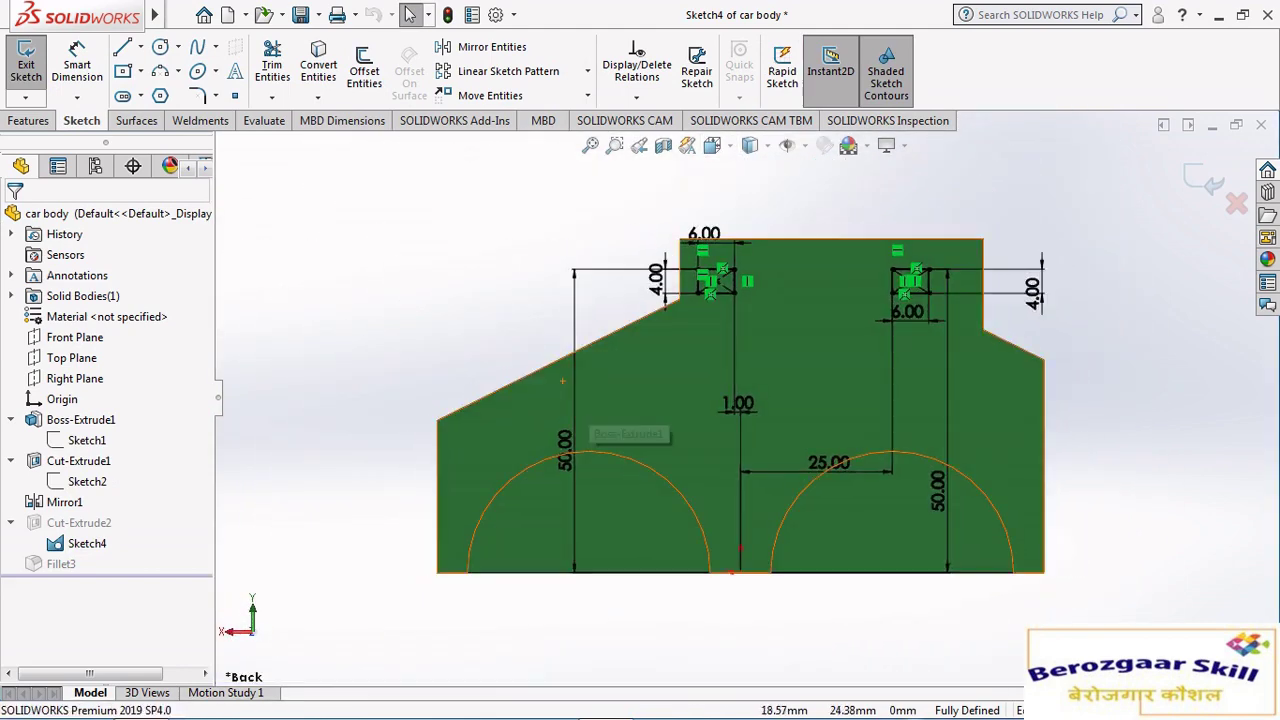
Drag the 4.00, 50.00, 6.00 and 25.00 window dimensions on both sides outside the body.
drag(948, 297, 957, 228)
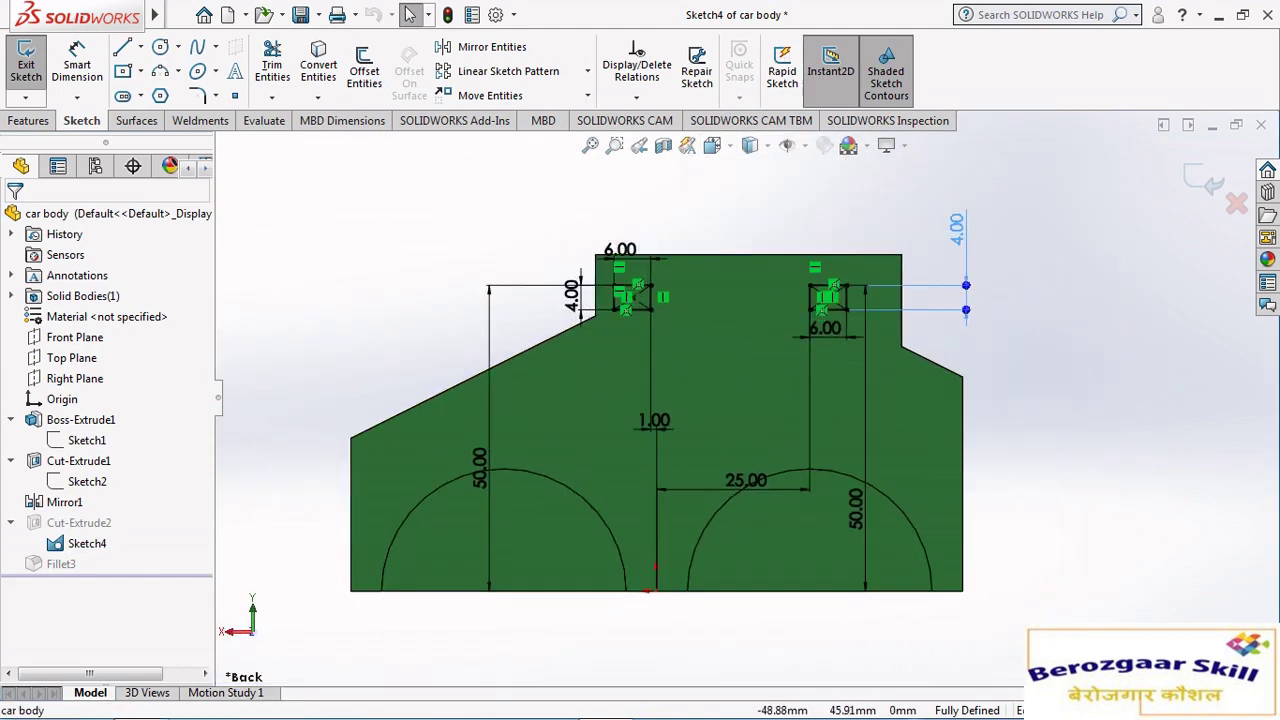
drag(856, 508, 905, 508)
drag(825, 328, 848, 424)
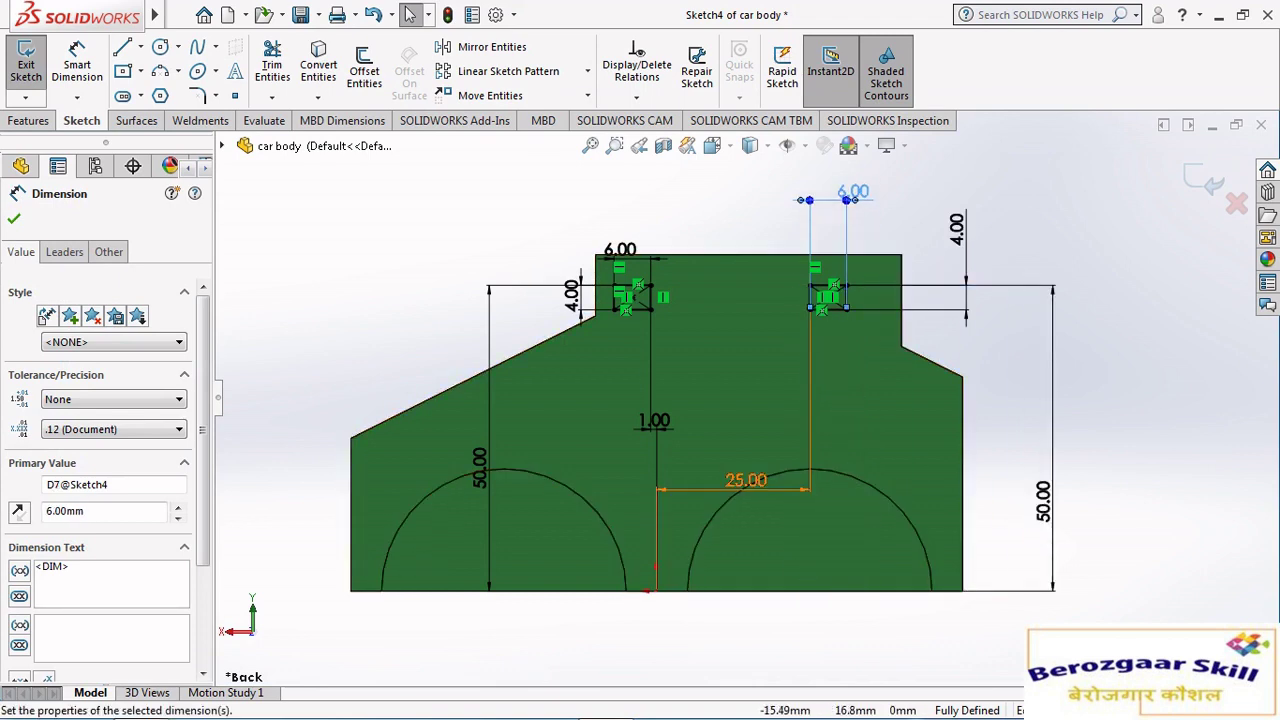
drag(746, 480, 755, 407)
drag(620, 249, 601, 207)
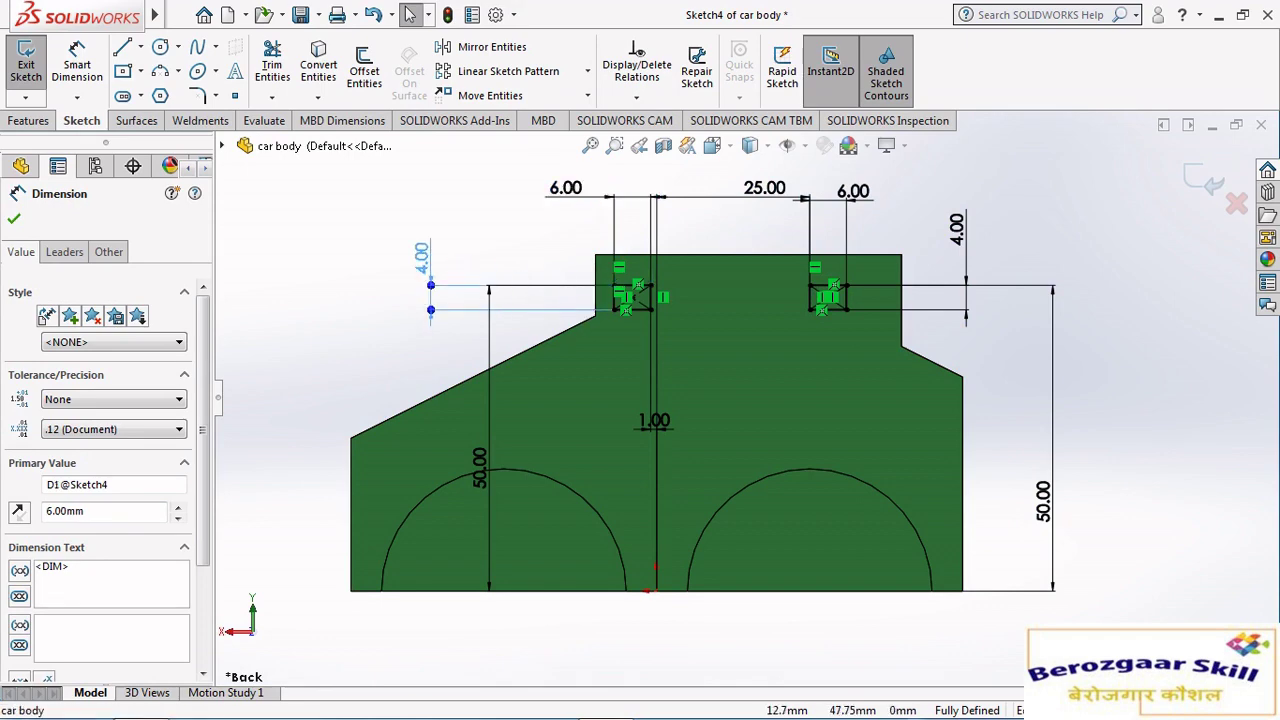
click(421, 258)
drag(480, 465, 296, 470)
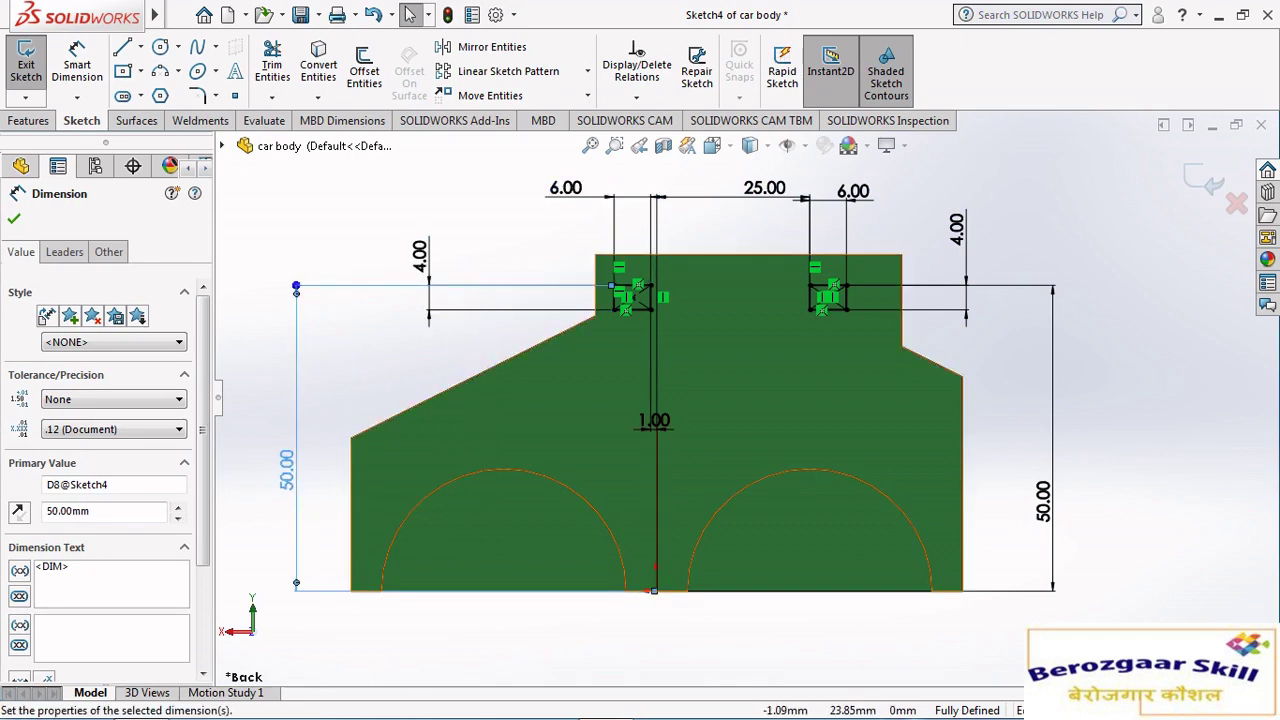
drag(655, 420, 649, 435)
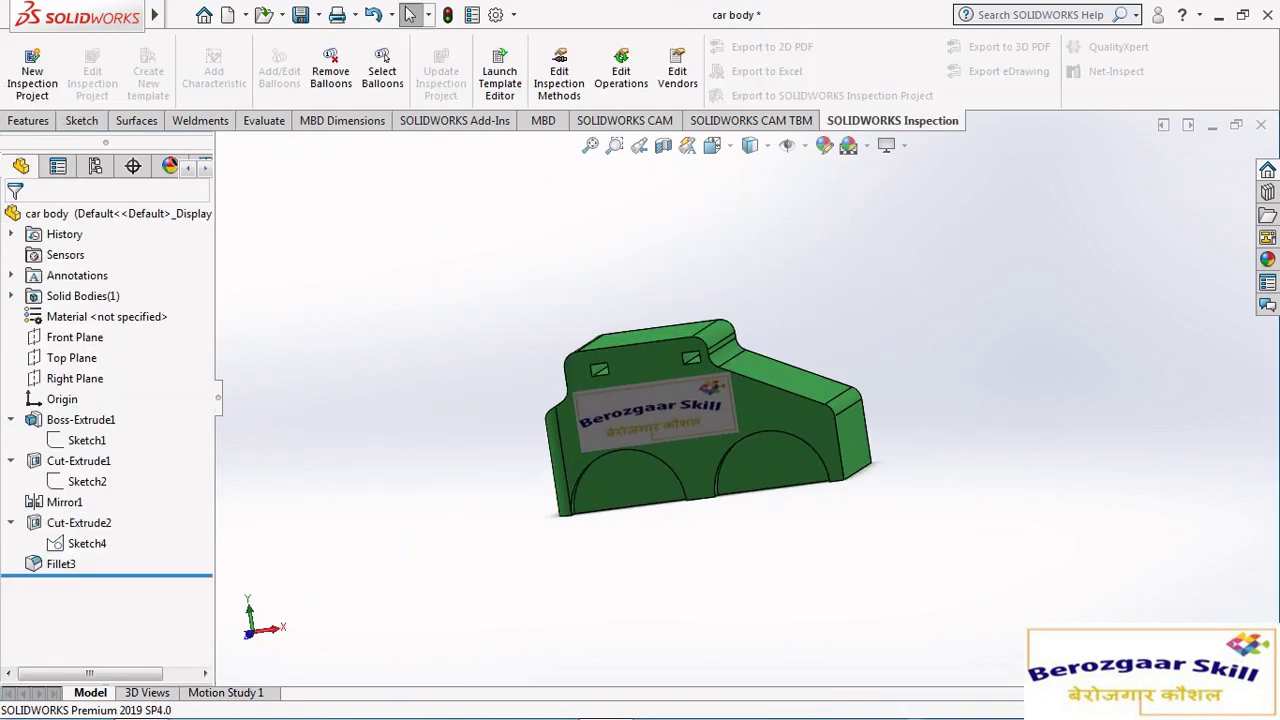
Reopen Fillet3 and confirm its 5 mm radius on the eight outer edges.
click(60, 563)
click(68, 500)
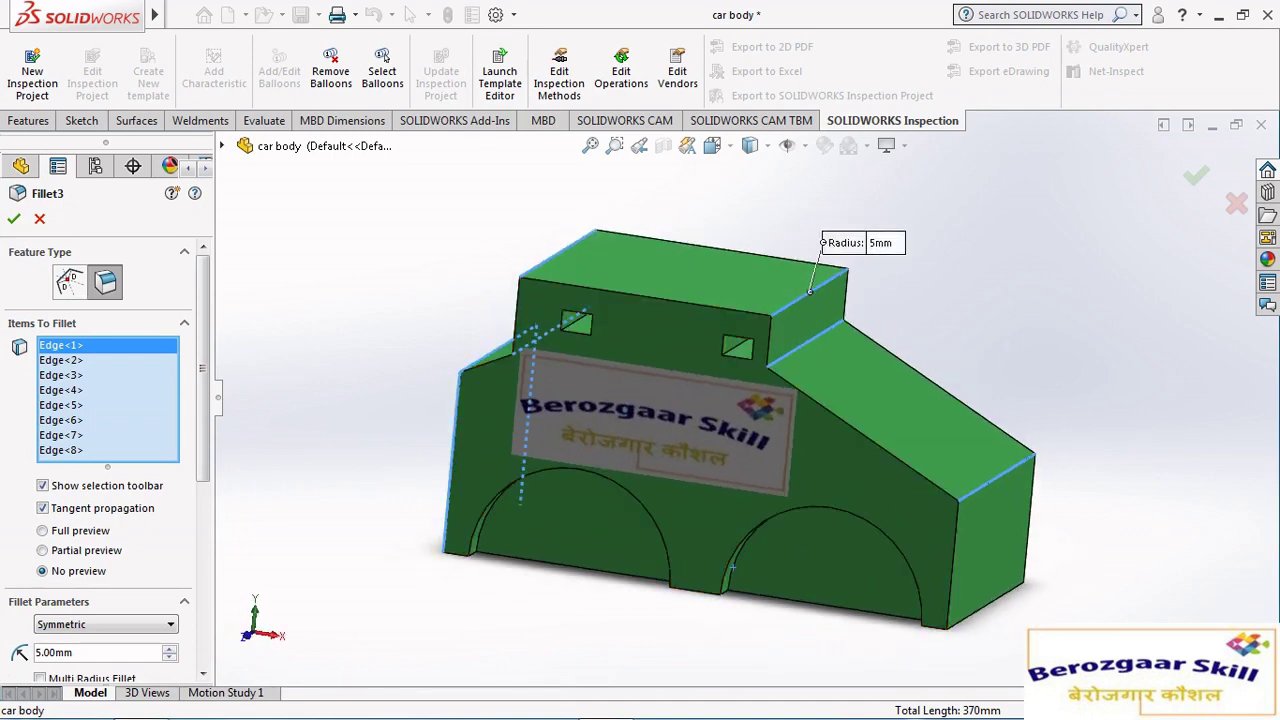
key(Return)
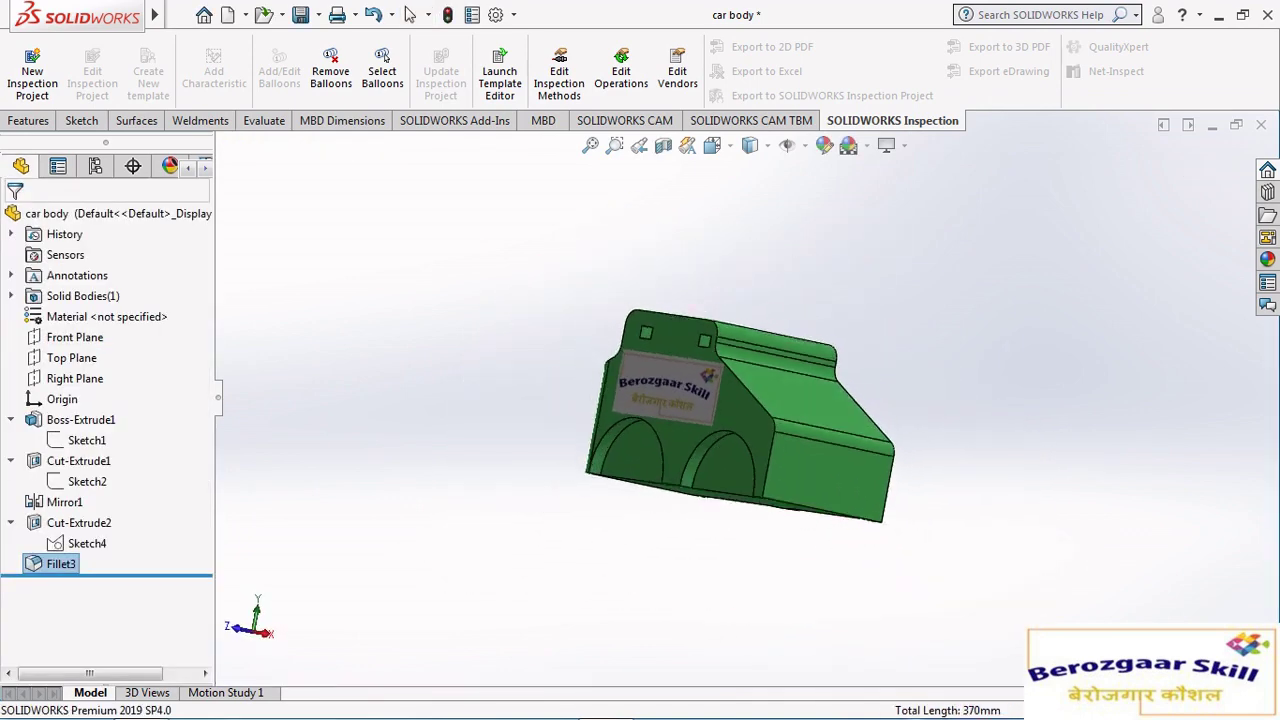
scroll(772, 468, down, 5)
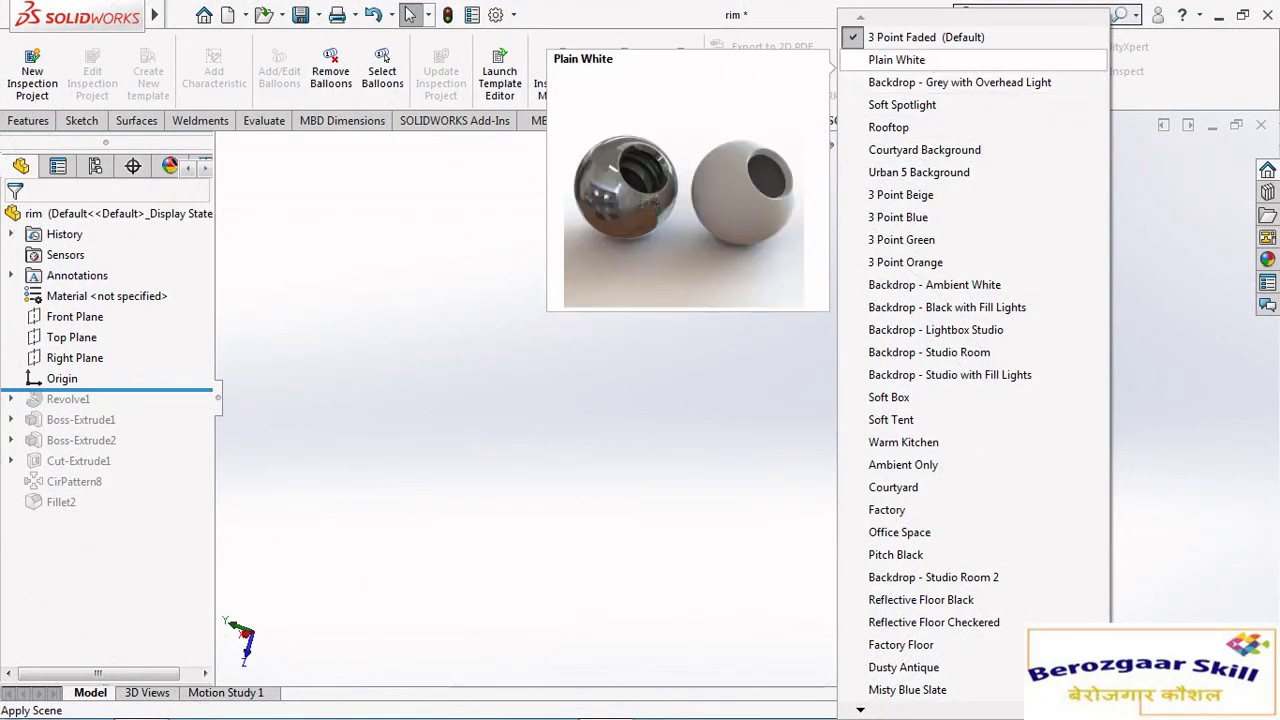
Apply the Plain White scene, roll forward to Revolve1, and expand it to show Sketch1.
click(896, 59)
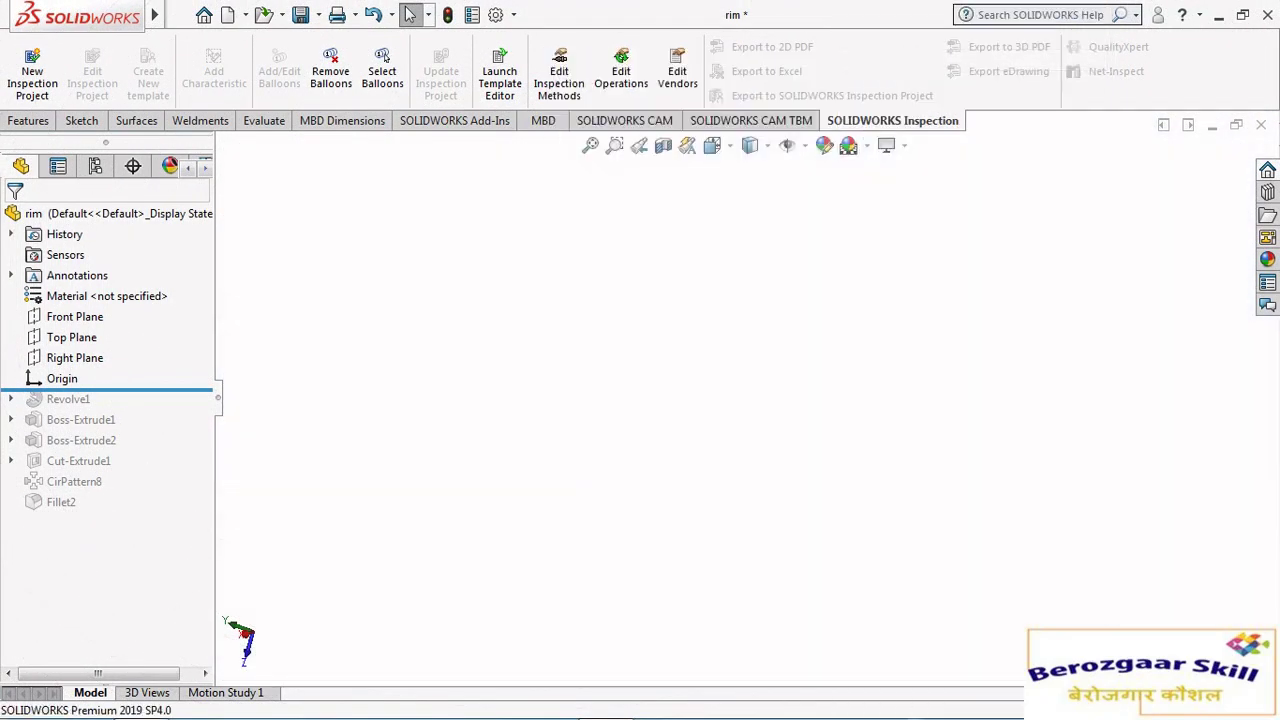
key(Down)
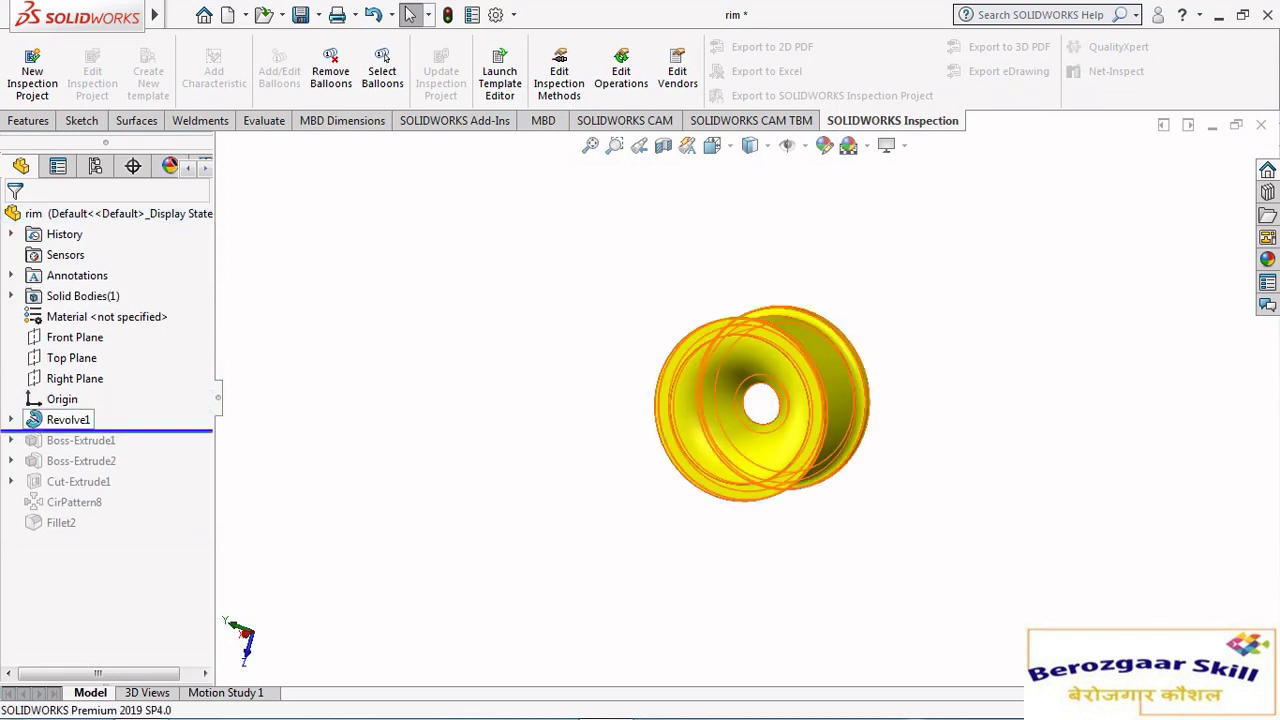
key(Right)
Edit the rim profile Sketch1 and view it normal to the sketch plane.
click(95, 440)
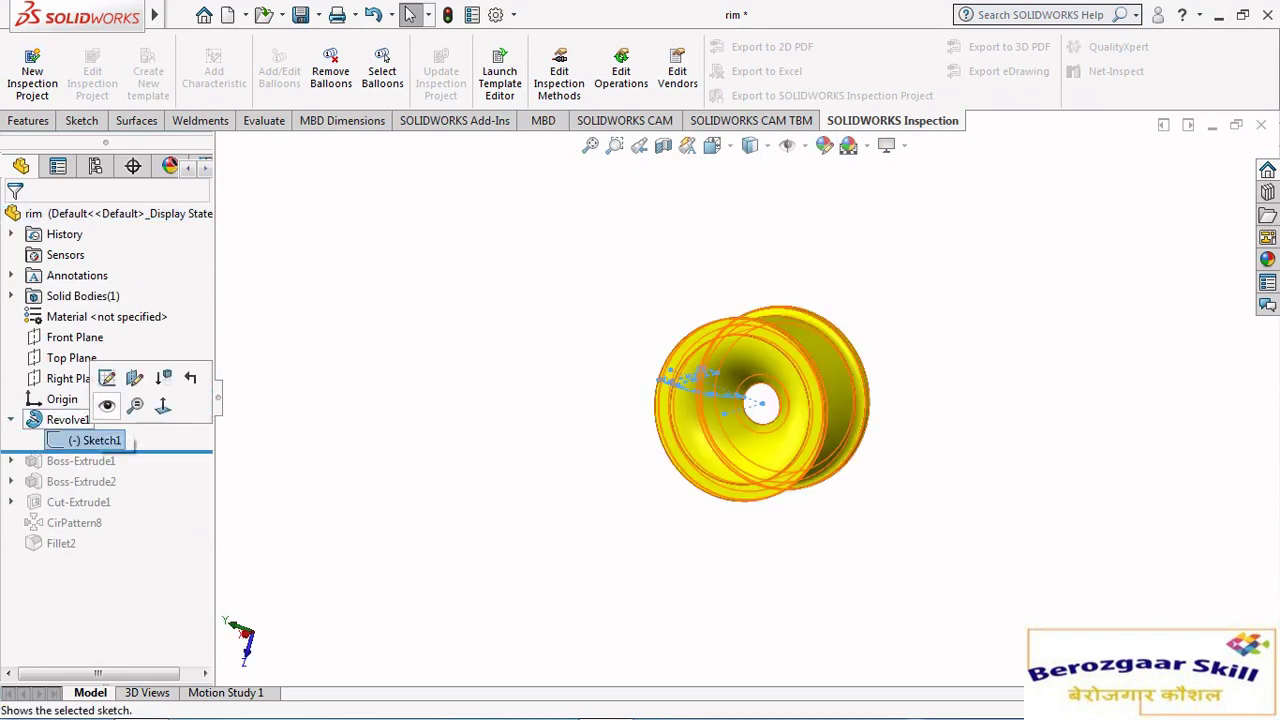
click(103, 368)
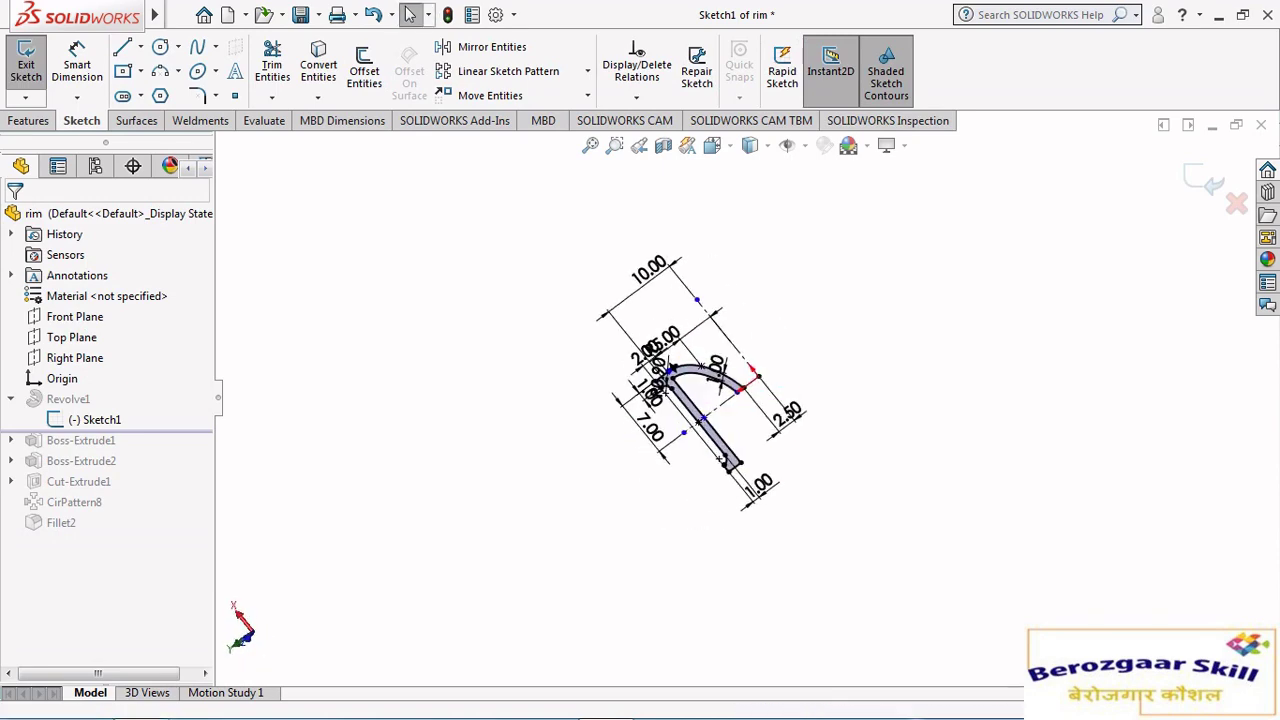
click(712, 145)
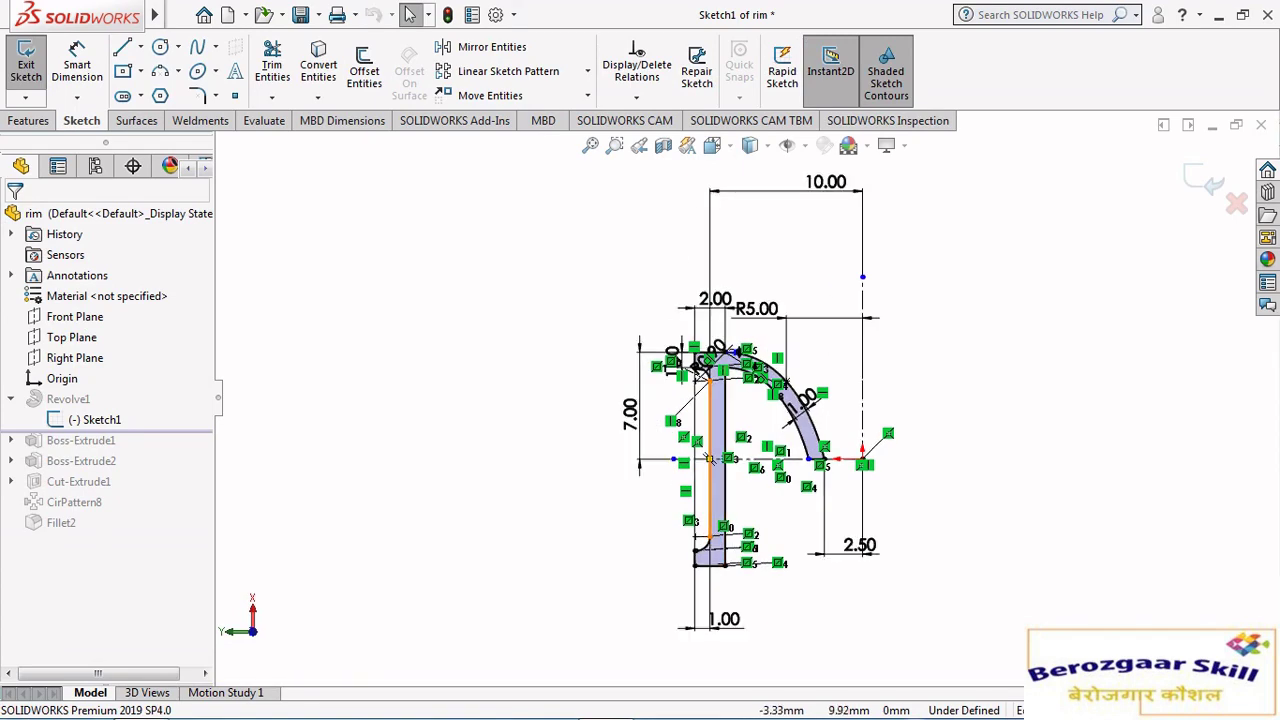
mouse_move(760, 400)
middle_down()
mouse_move(800, 420)
mouse_move(790, 430)
mouse_move(800, 420)
middle_up()
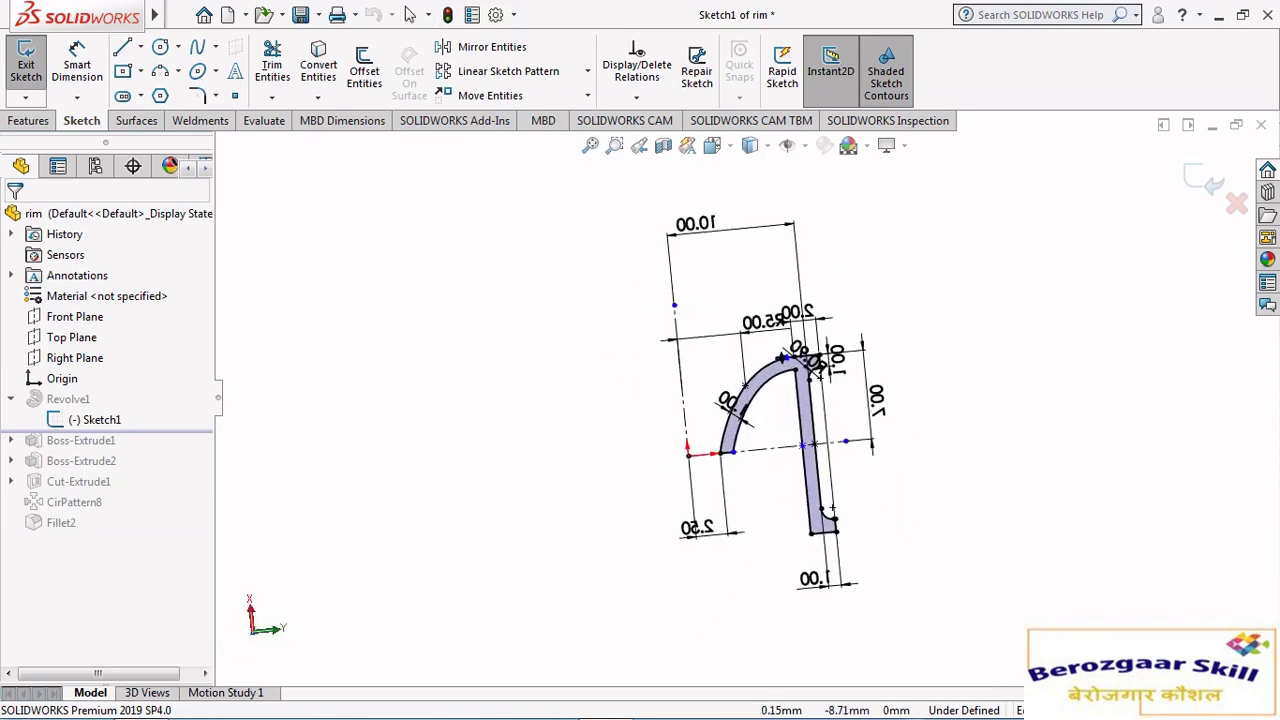
click(712, 145)
click(737, 166)
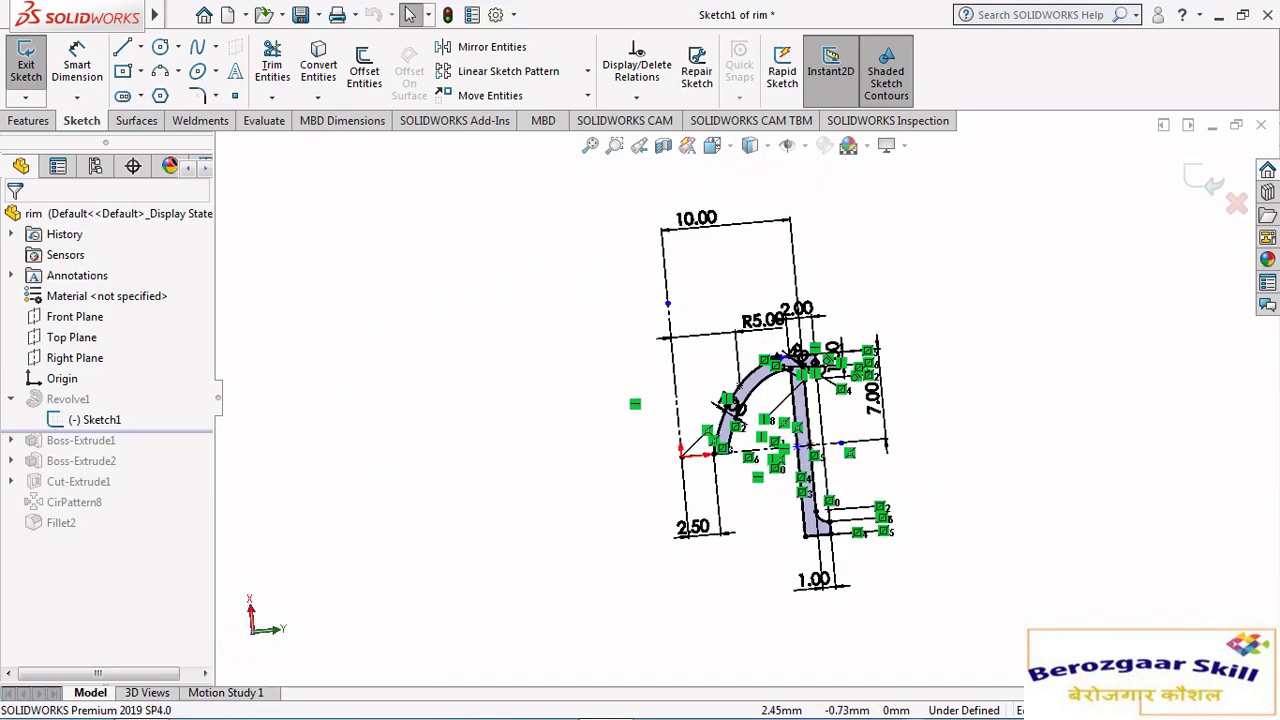
Move the R5.00, 2.50, 7.00 and 1.00 width dimensions clear of the rim profile.
drag(716, 341, 716, 308)
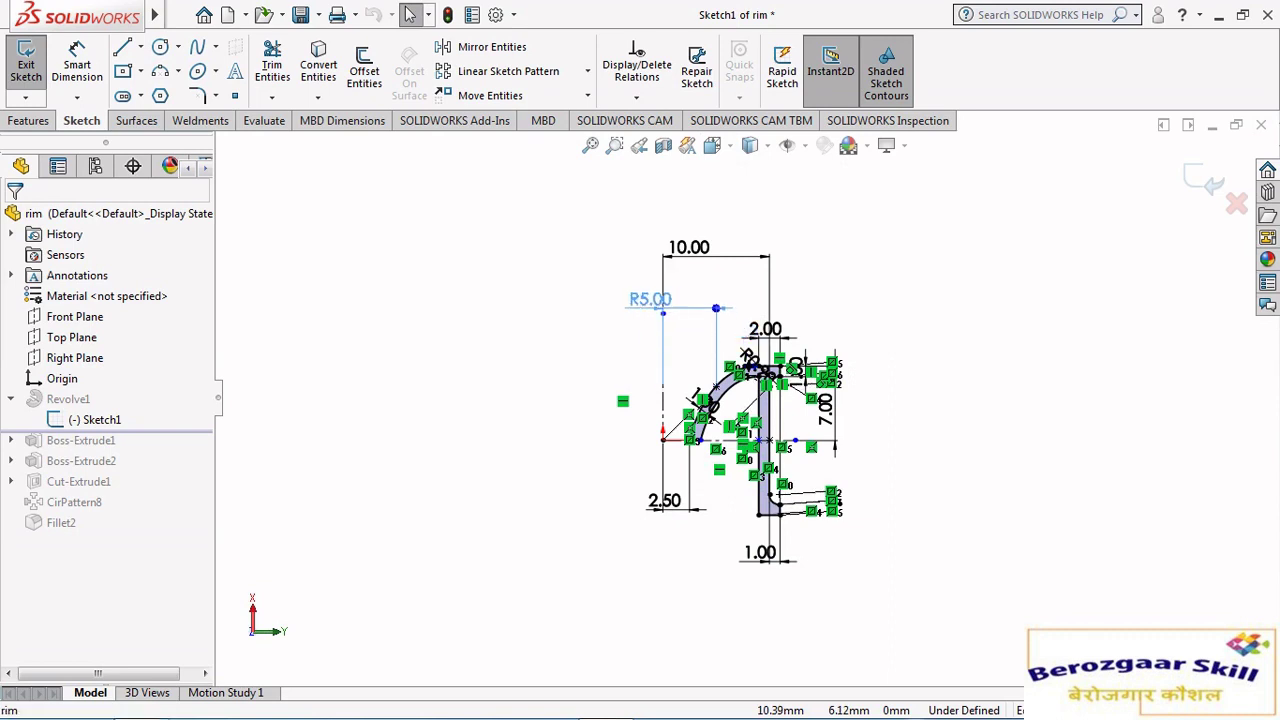
drag(664, 500, 544, 530)
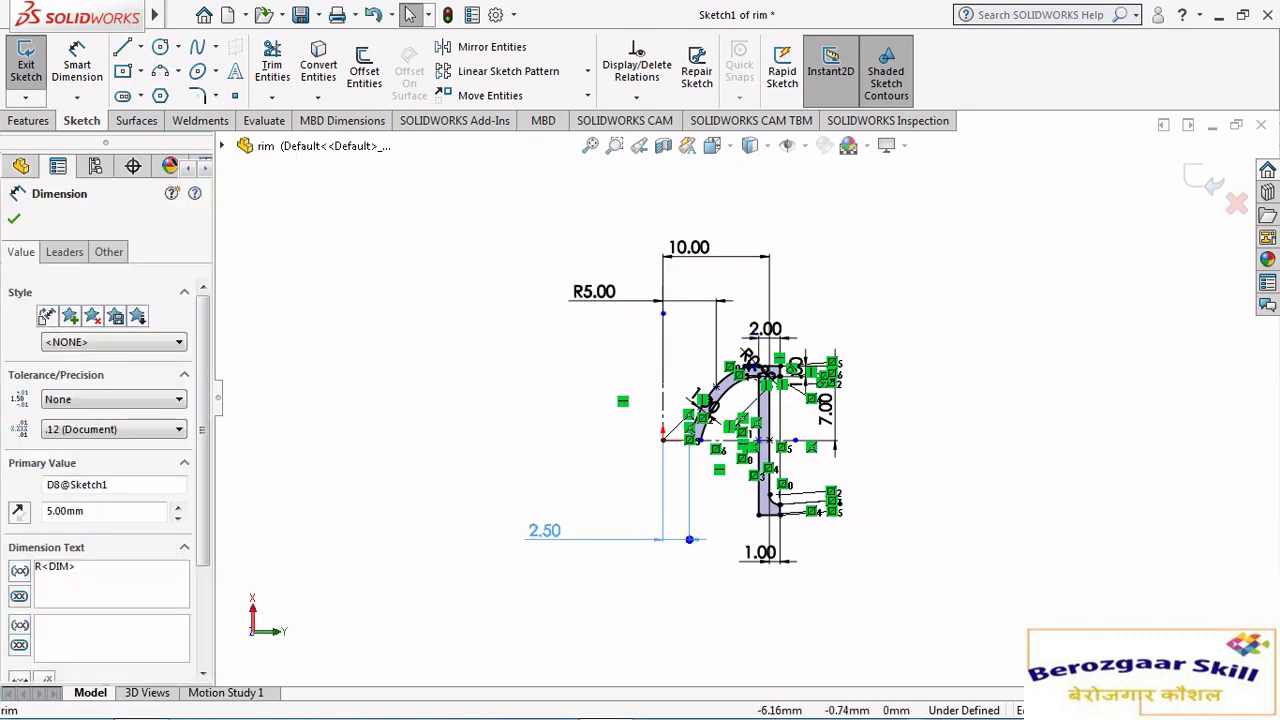
drag(825, 407, 937, 410)
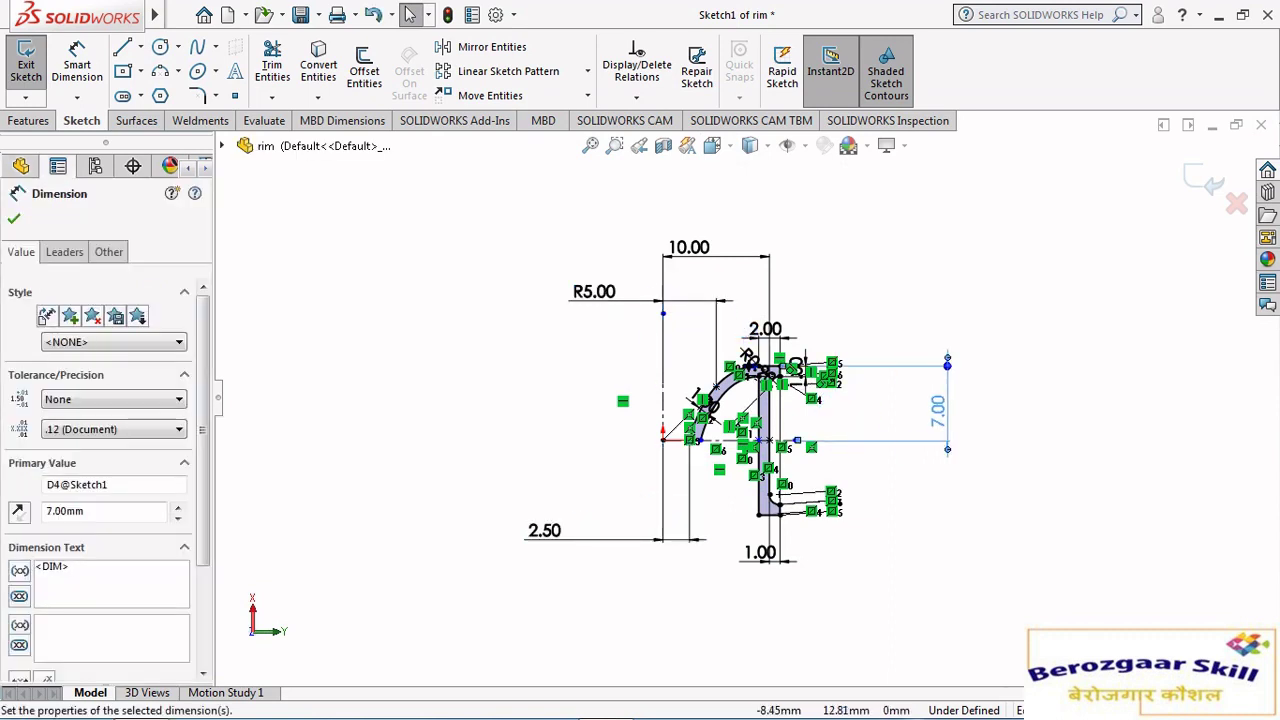
click(760, 553)
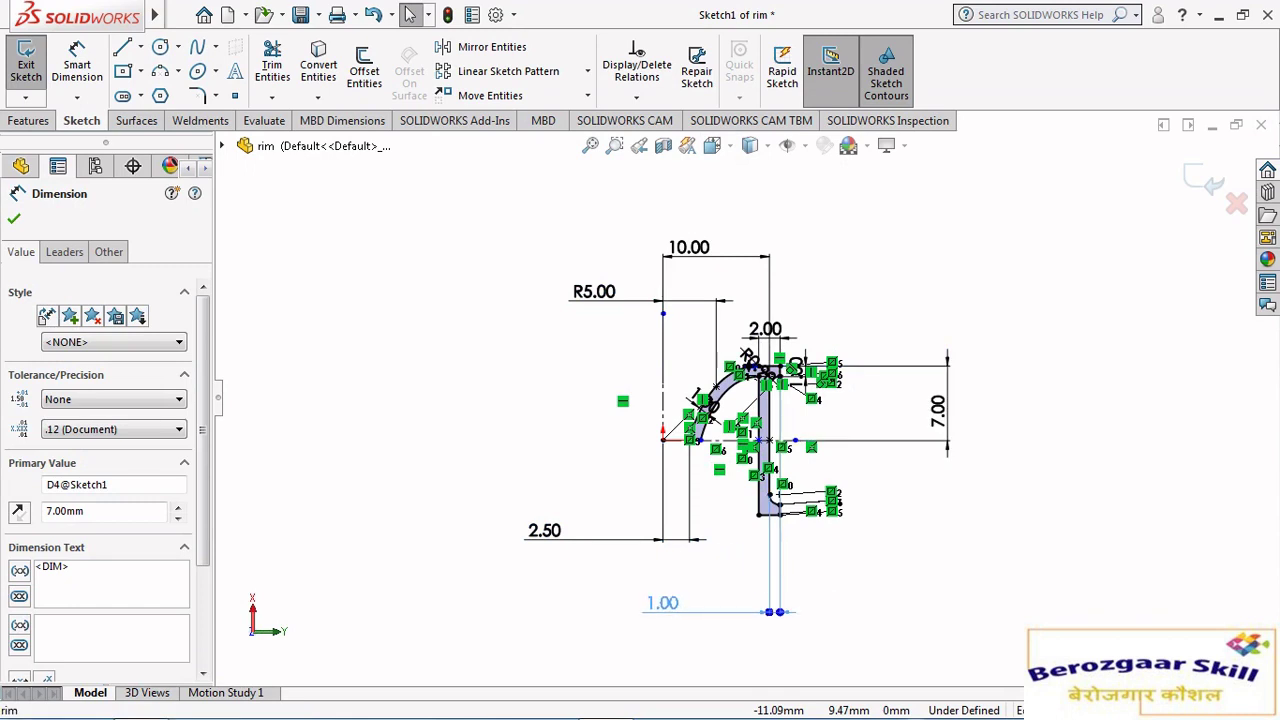
scroll(815, 288, down, 2)
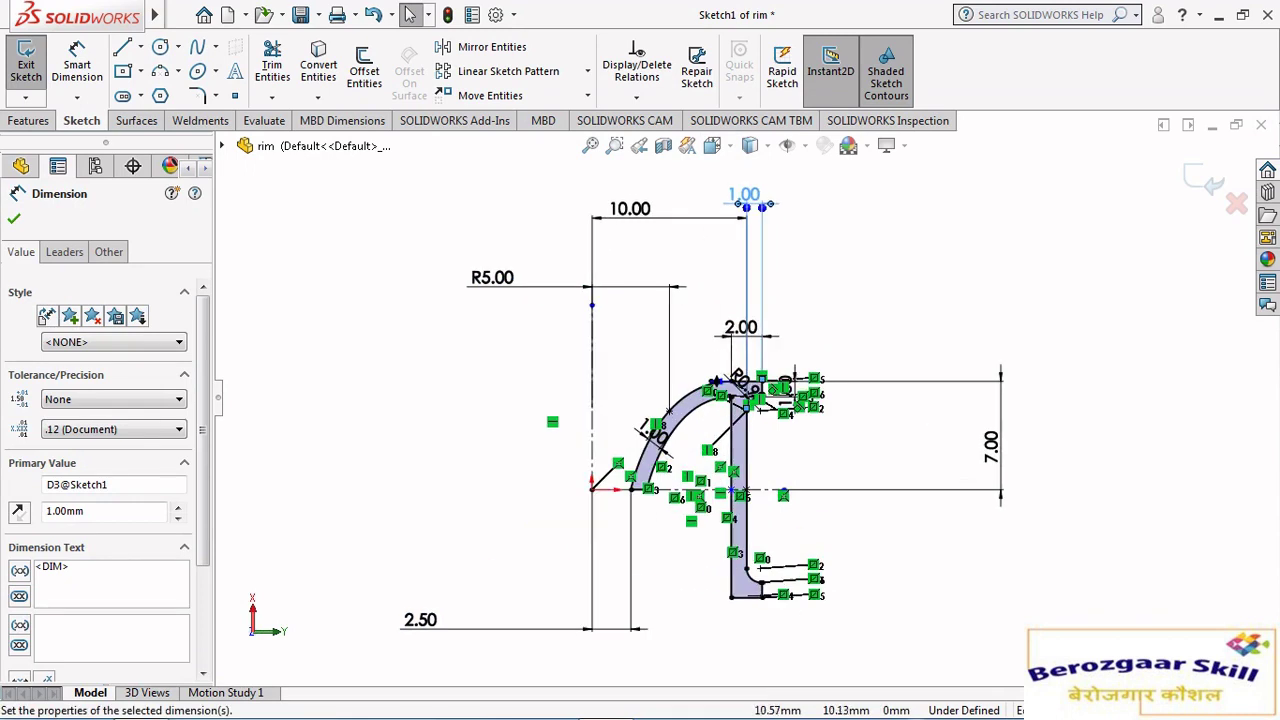
drag(740, 329, 810, 284)
scroll(812, 433, down, 2)
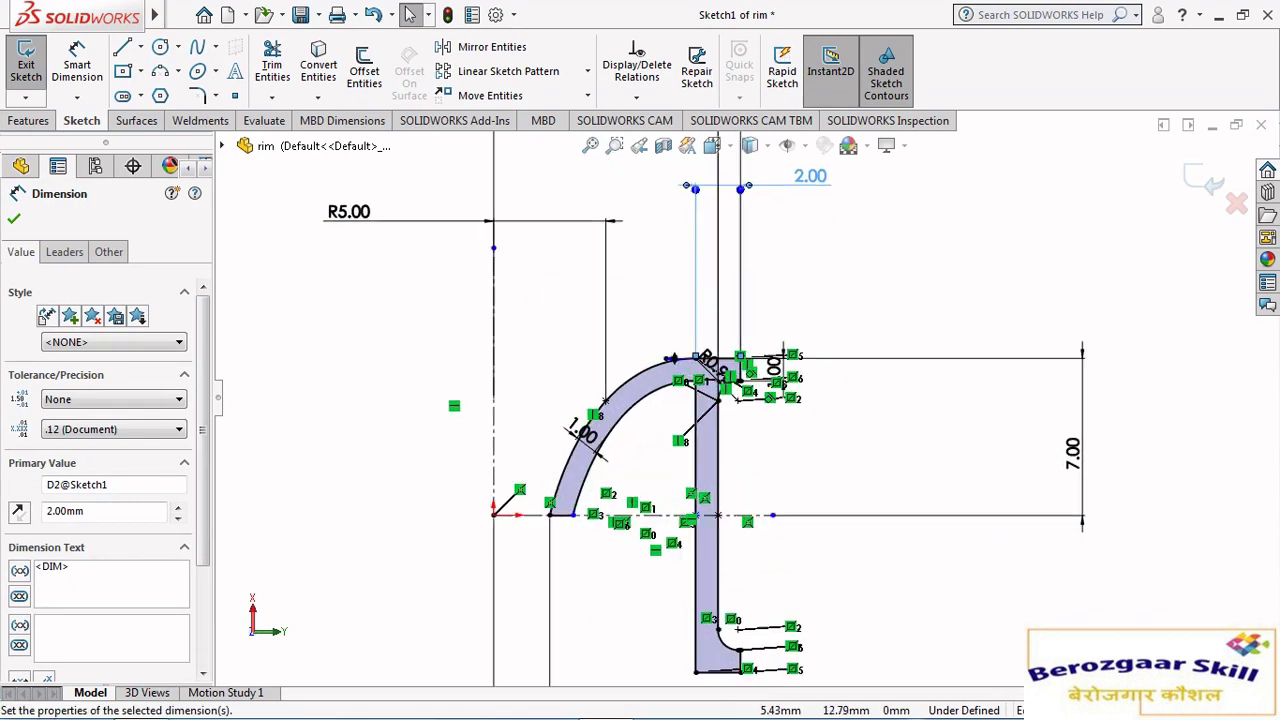
drag(775, 368, 852, 262)
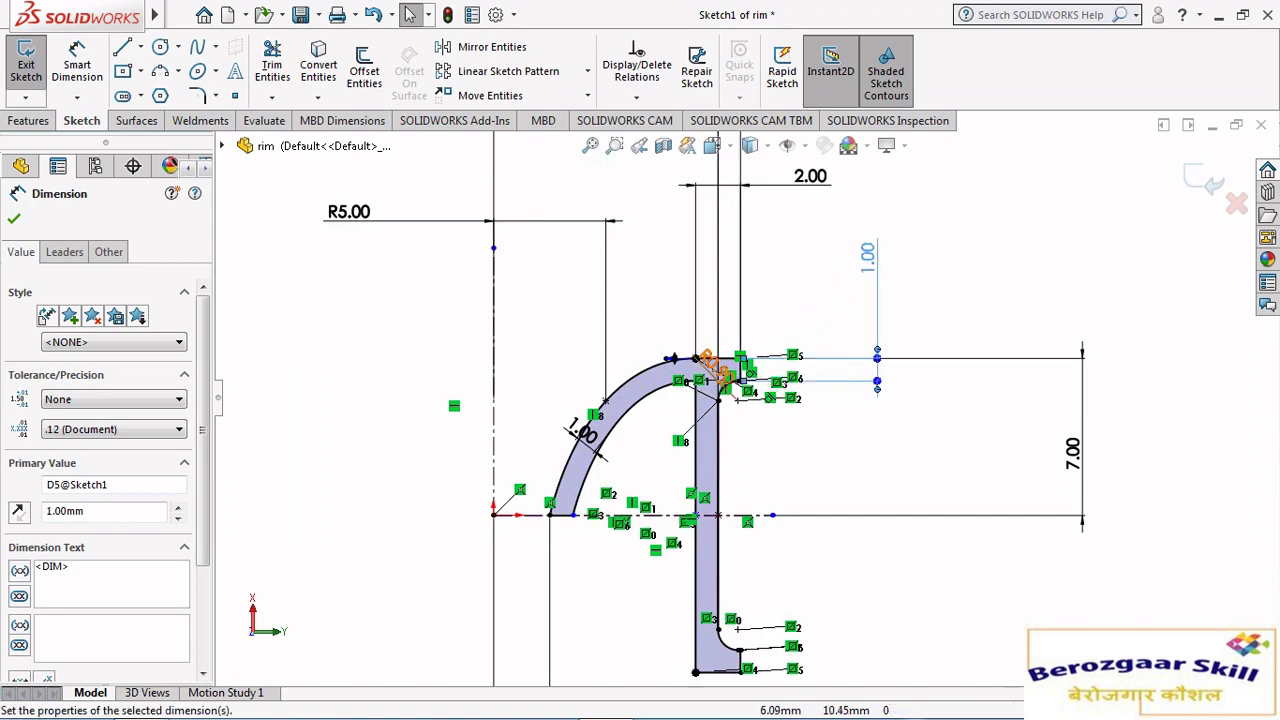
click(718, 401)
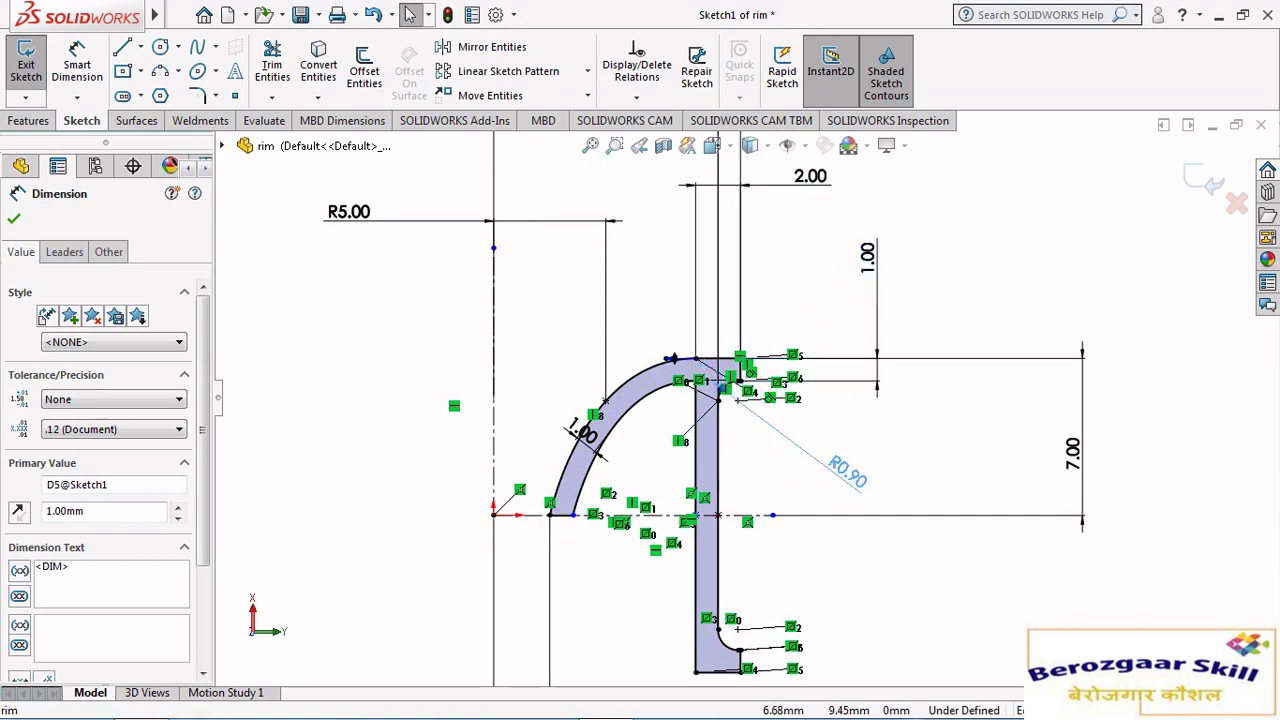
Place the R0.90 fillet radius and 1.00 arc thickness dimensions clear of the profile.
click(850, 478)
scroll(722, 385, down, 5)
scroll(722, 385, down, 2)
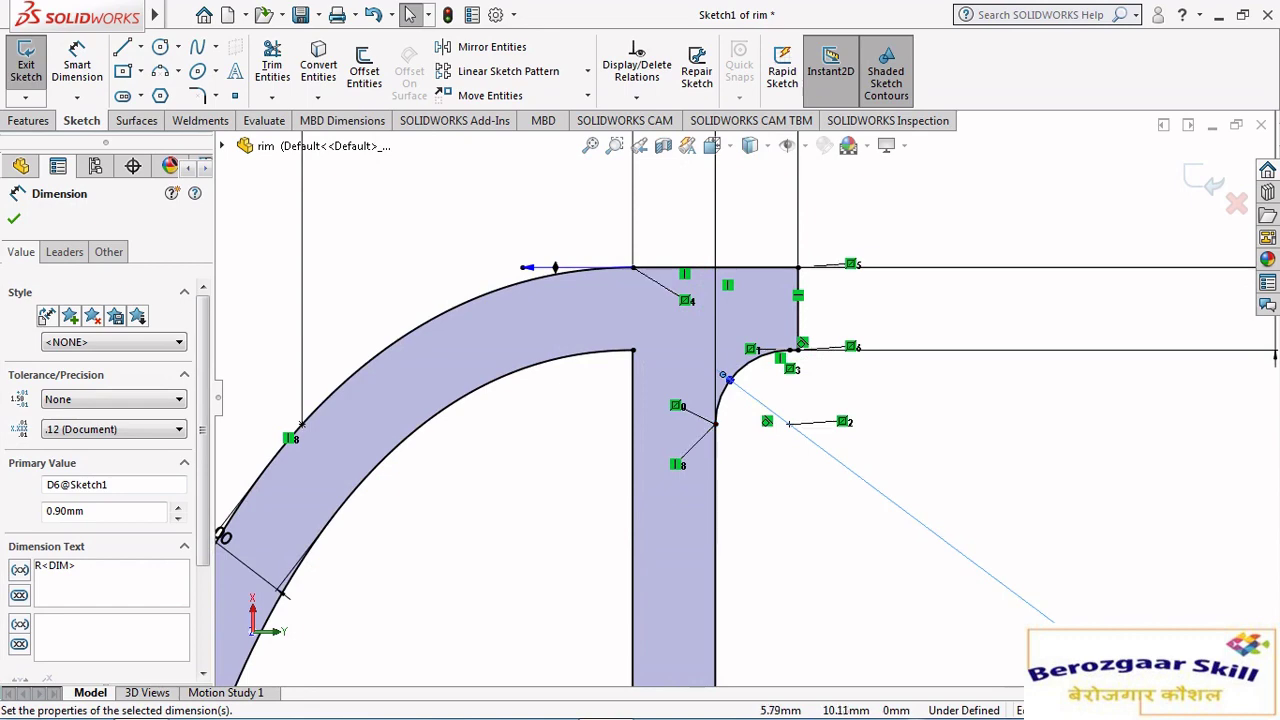
scroll(784, 364, up, 2)
scroll(784, 364, up, 2)
scroll(784, 364, up, 1)
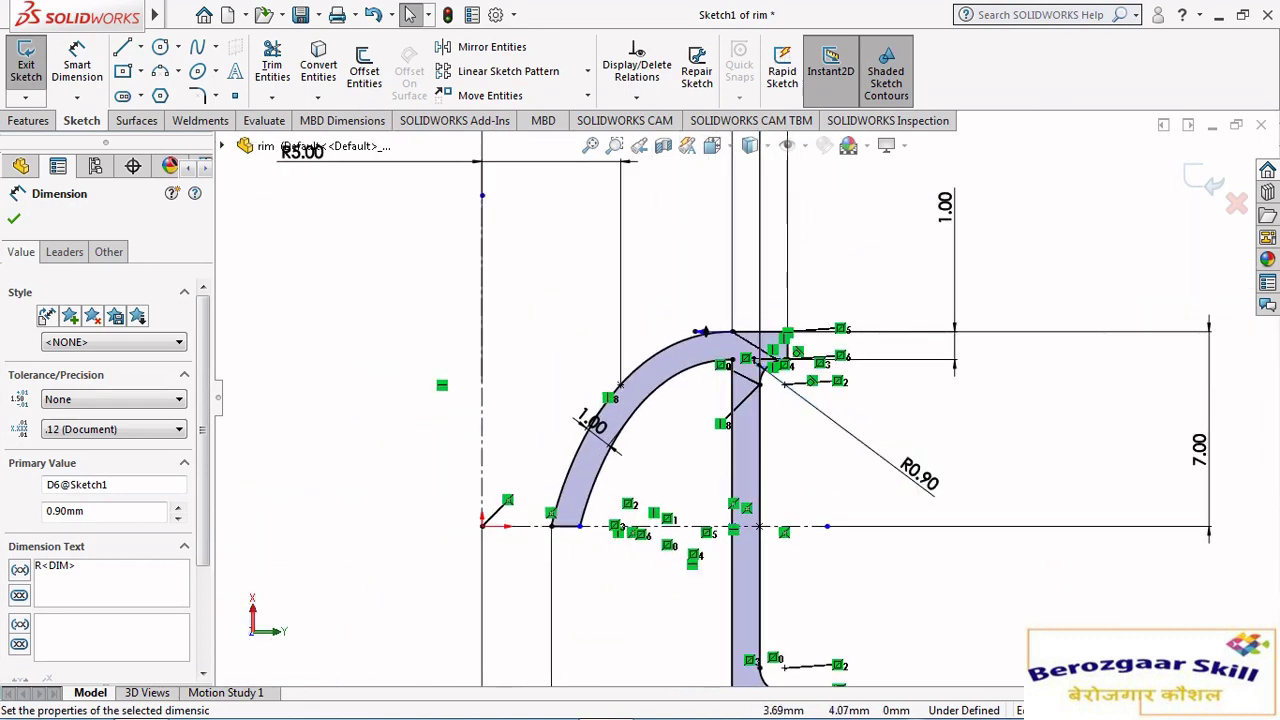
click(590, 422)
scroll(736, 476, down, 2)
scroll(736, 476, down, 2)
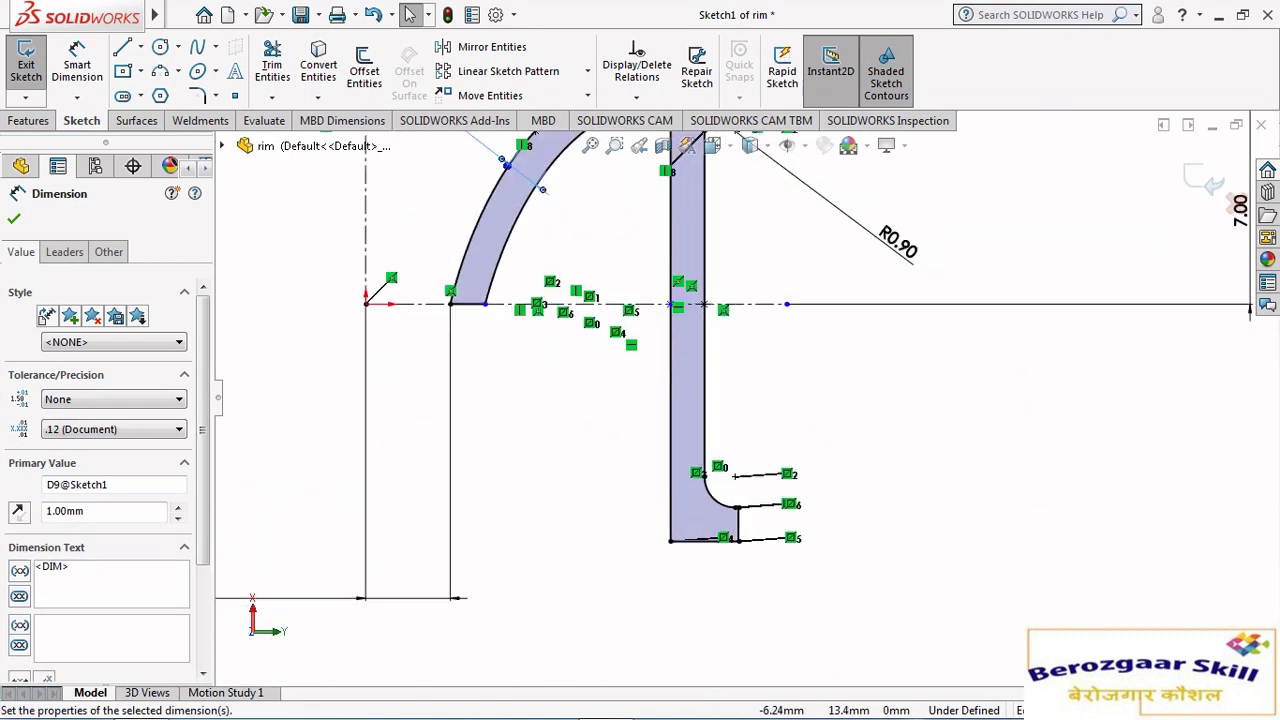
scroll(736, 476, down, 2)
scroll(685, 315, down, 1)
scroll(685, 315, down, 1)
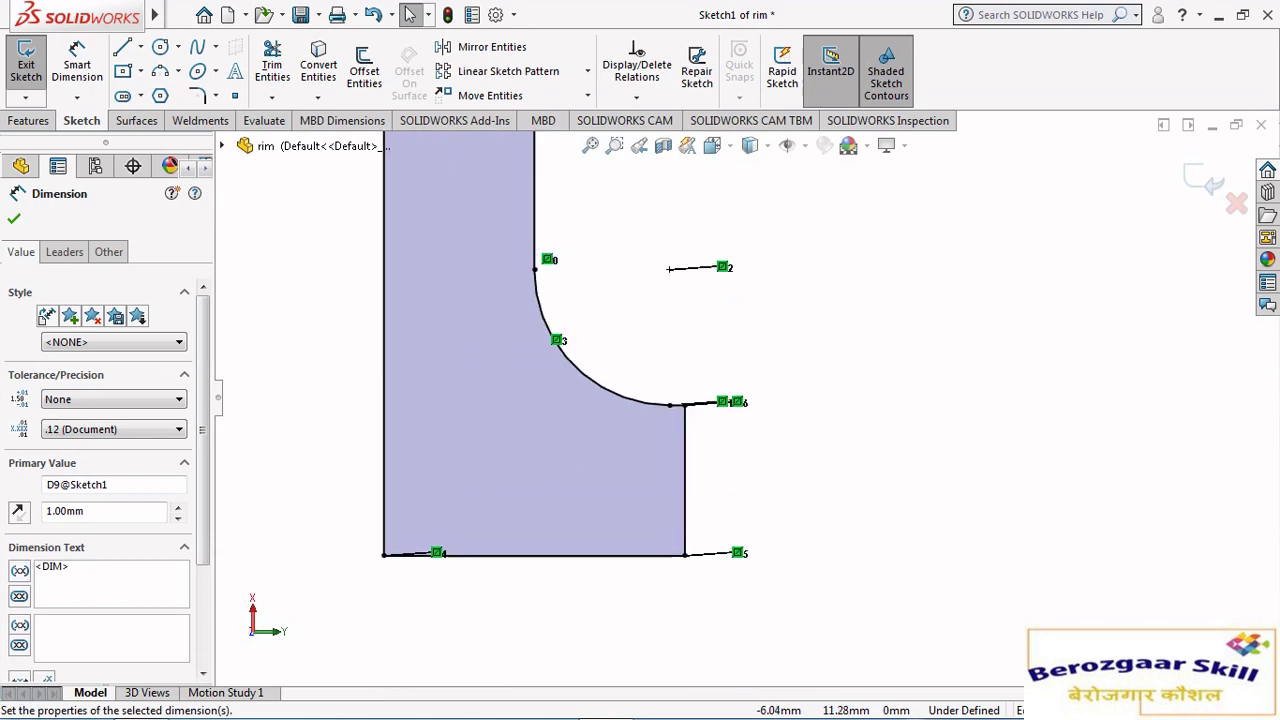
scroll(680, 300, down, 1)
scroll(697, 296, up, 2)
scroll(730, 363, up, 5)
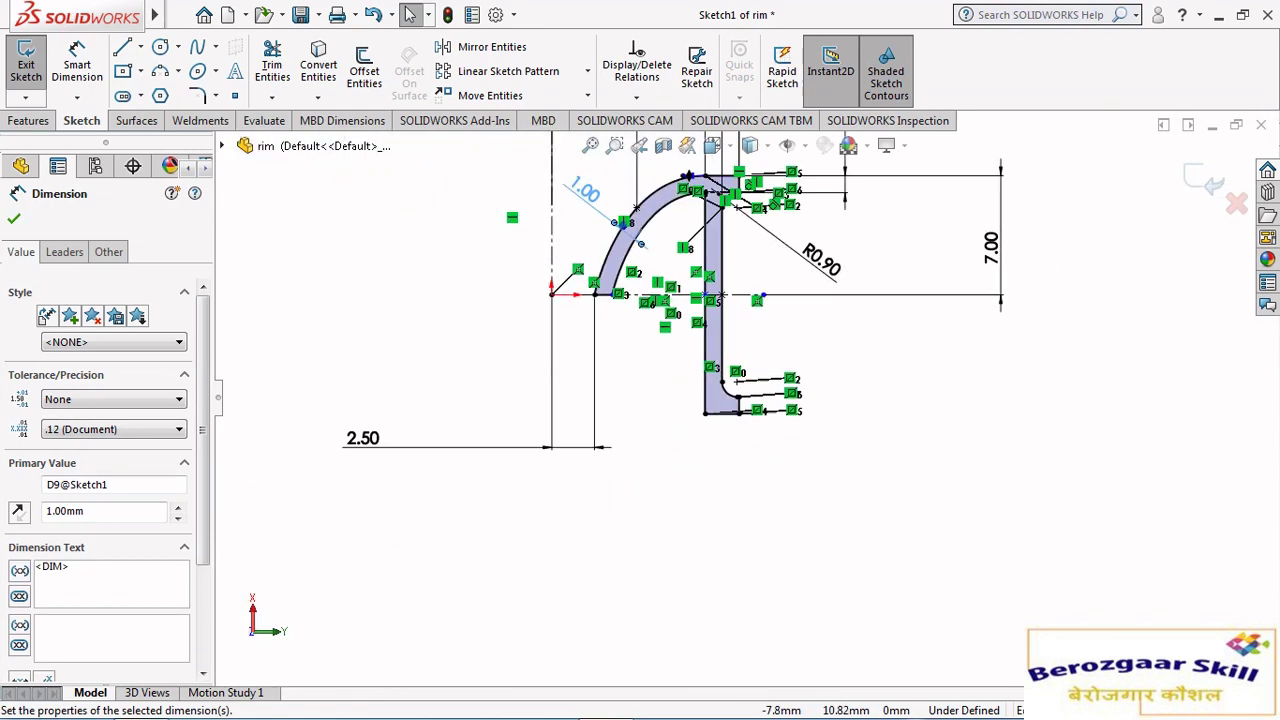
scroll(595, 336, down, 5)
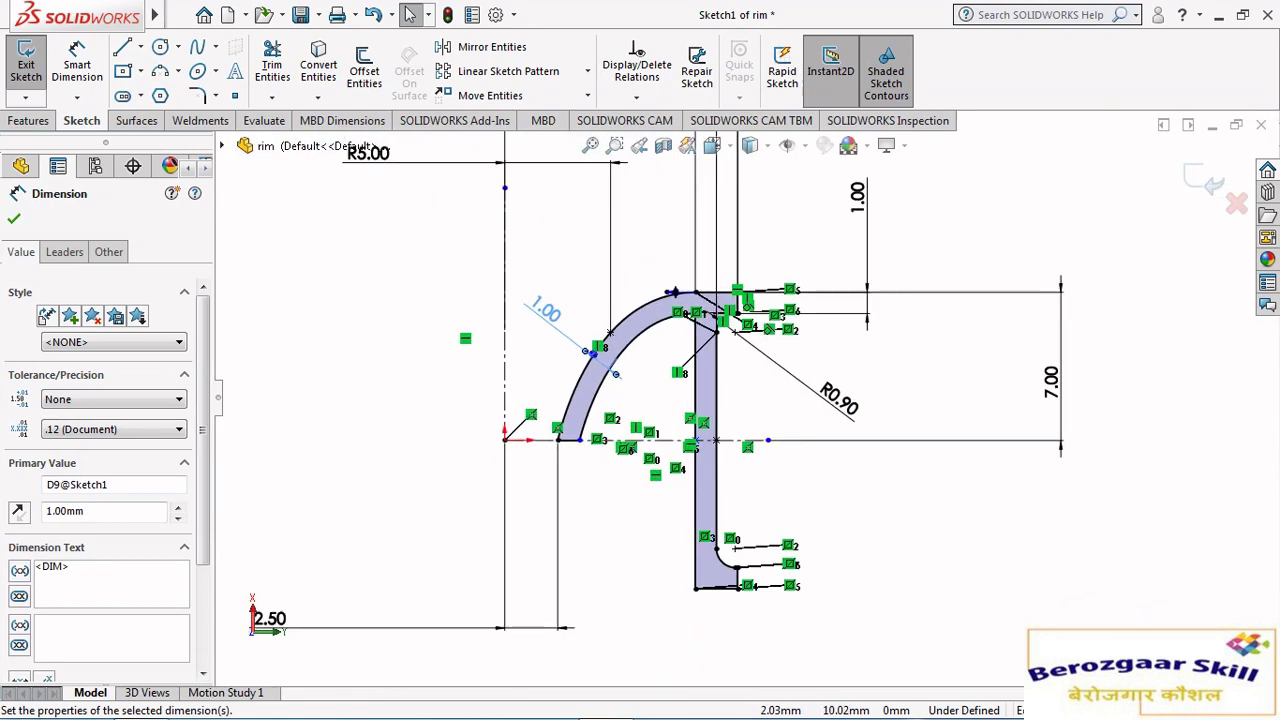
scroll(640, 400, up, 3)
scroll(640, 450, down, 3)
scroll(690, 608, down, 1)
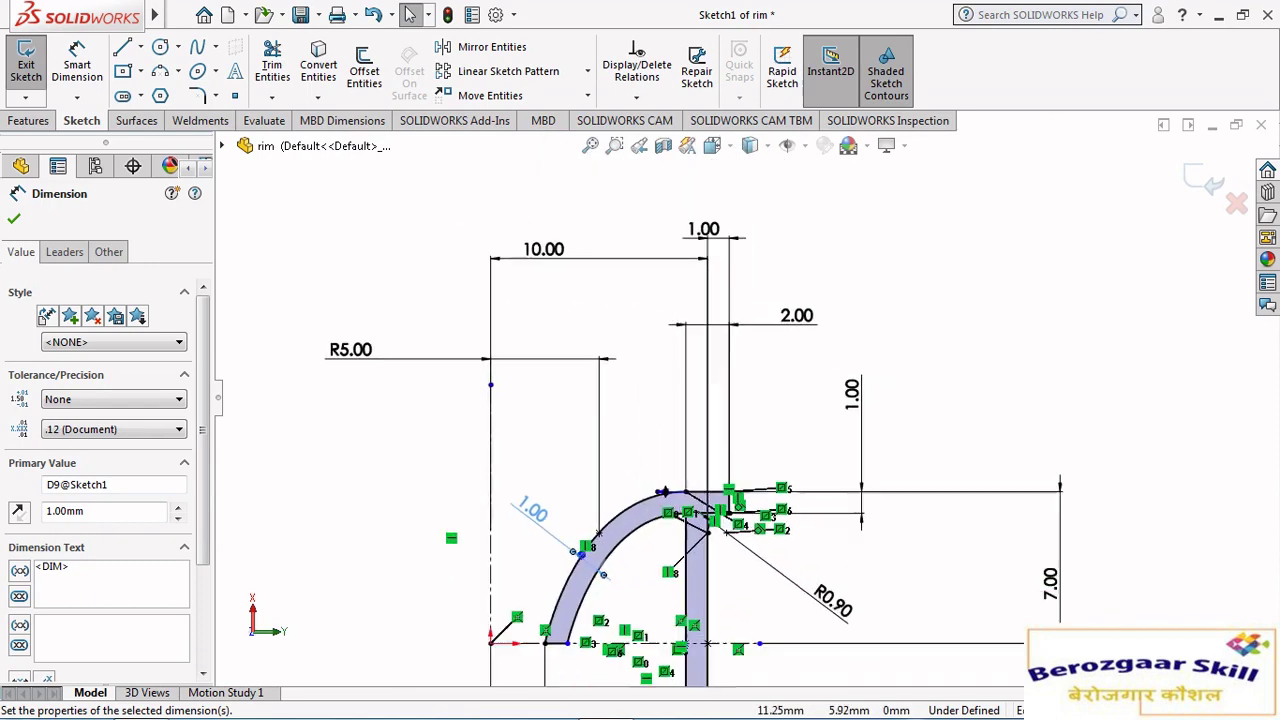
scroll(690, 608, down, 1)
scroll(690, 608, down, 1)
scroll(700, 380, up, 2)
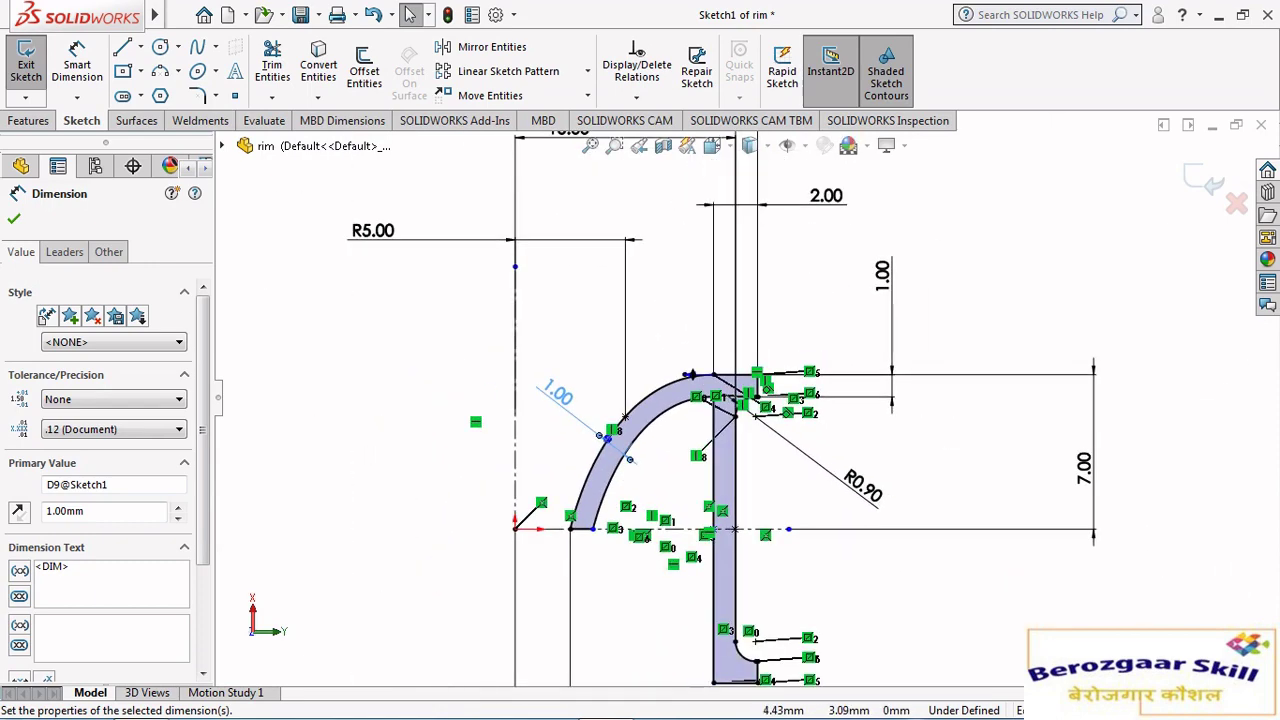
scroll(720, 400, down, 1)
scroll(720, 400, down, 2)
scroll(750, 410, up, 3)
Exit the sketch so Revolve1 rebuilds the yellow rim.
ctrl+middle_drag(607, 353, 570, 370)
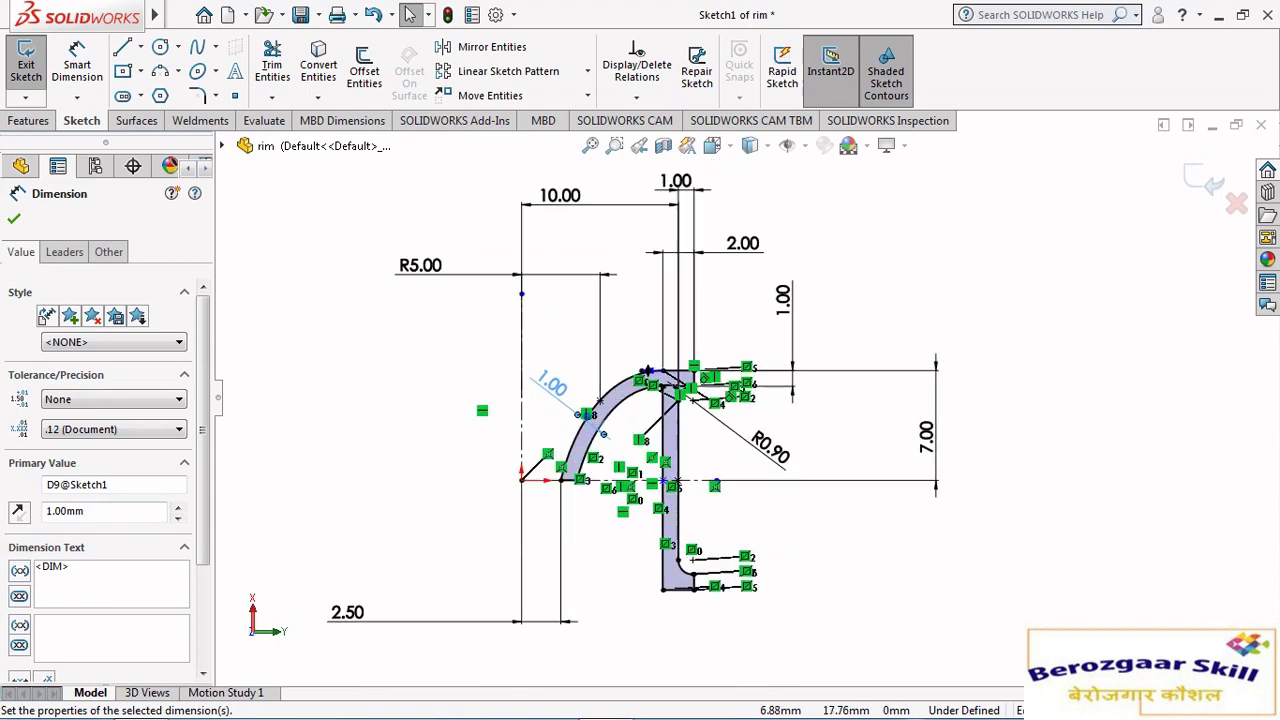
click(14, 218)
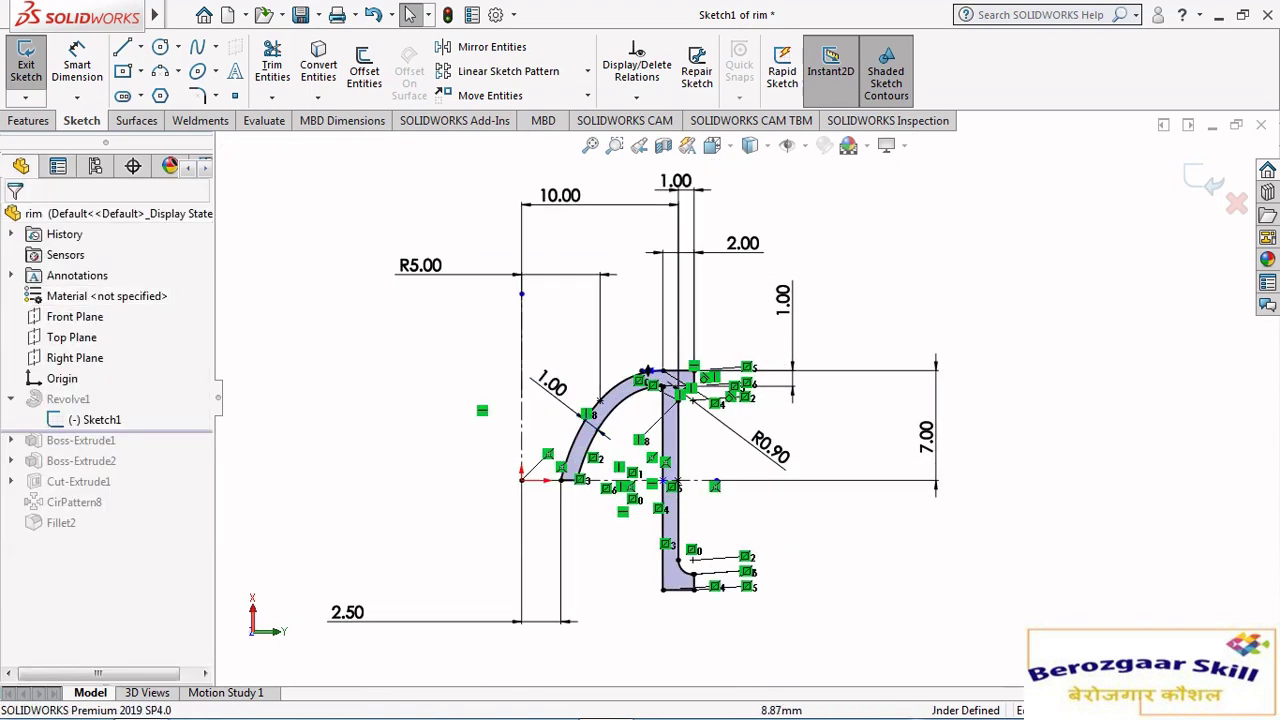
key(ctrl+b)
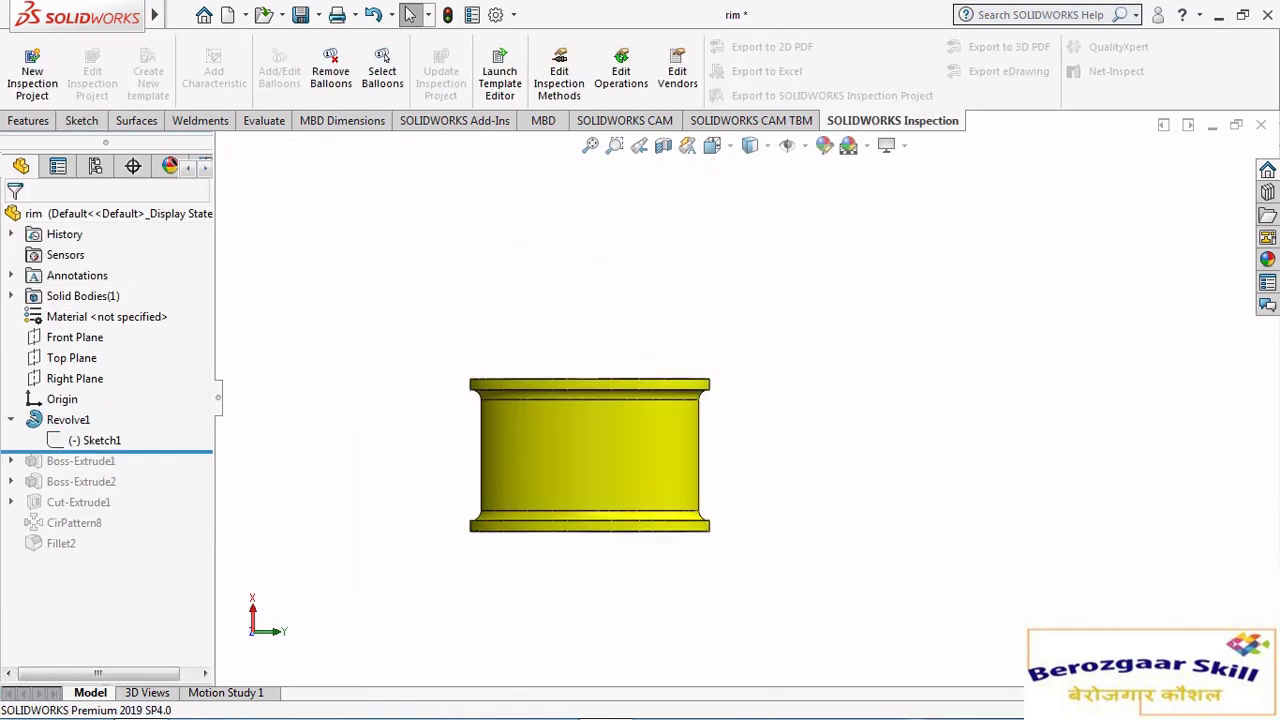
key(ctrl+1)
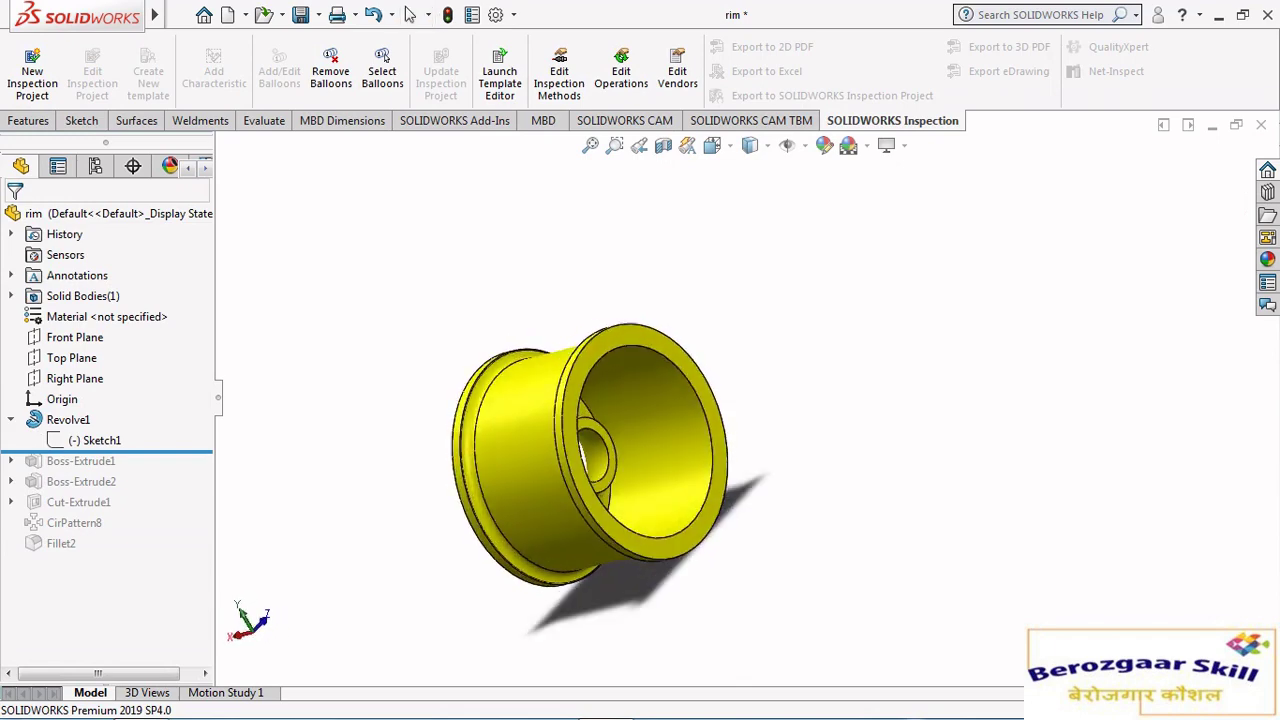
click(663, 145)
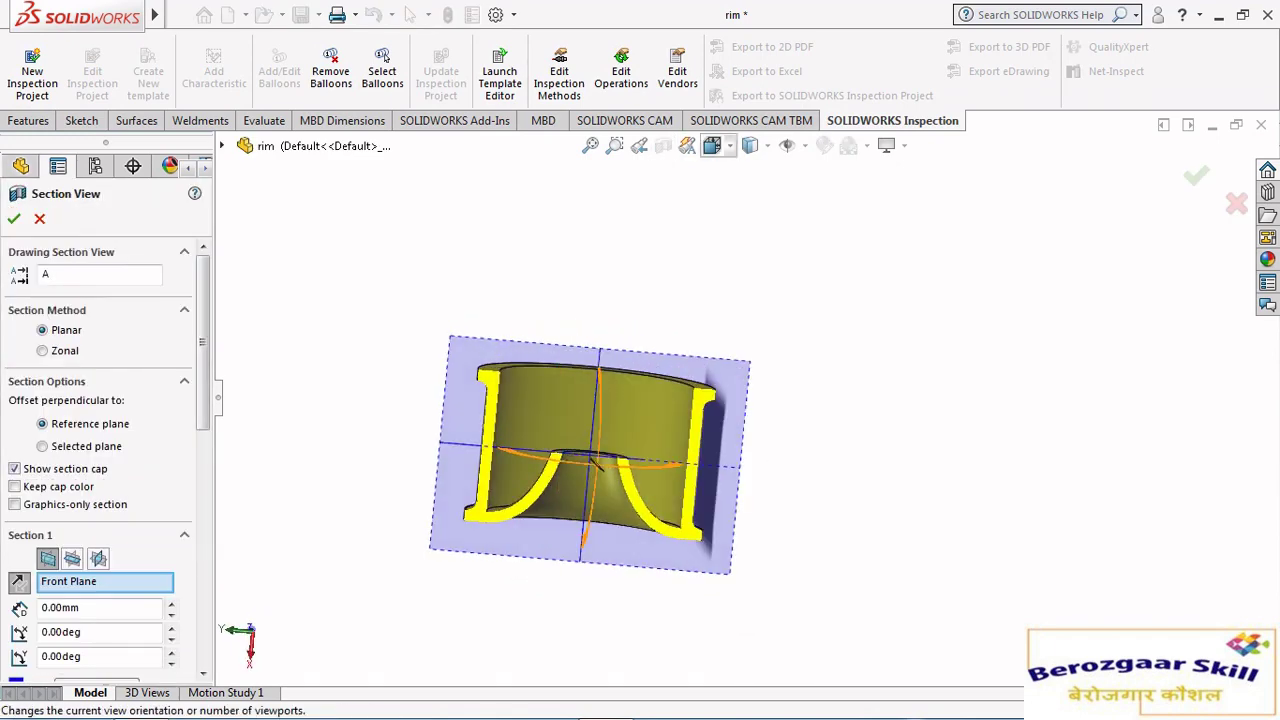
click(712, 145)
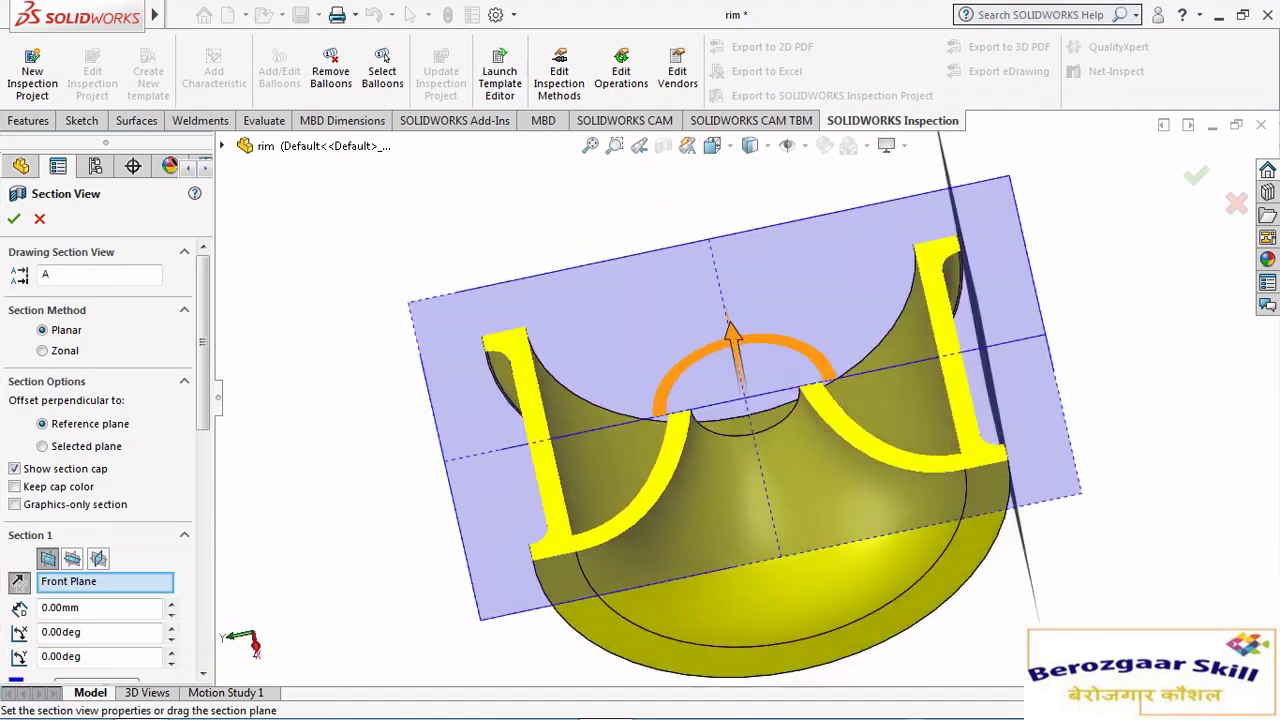
mouse_move(740, 420)
middle_down()
mouse_move(800, 380)
mouse_move(760, 390)
middle_up()
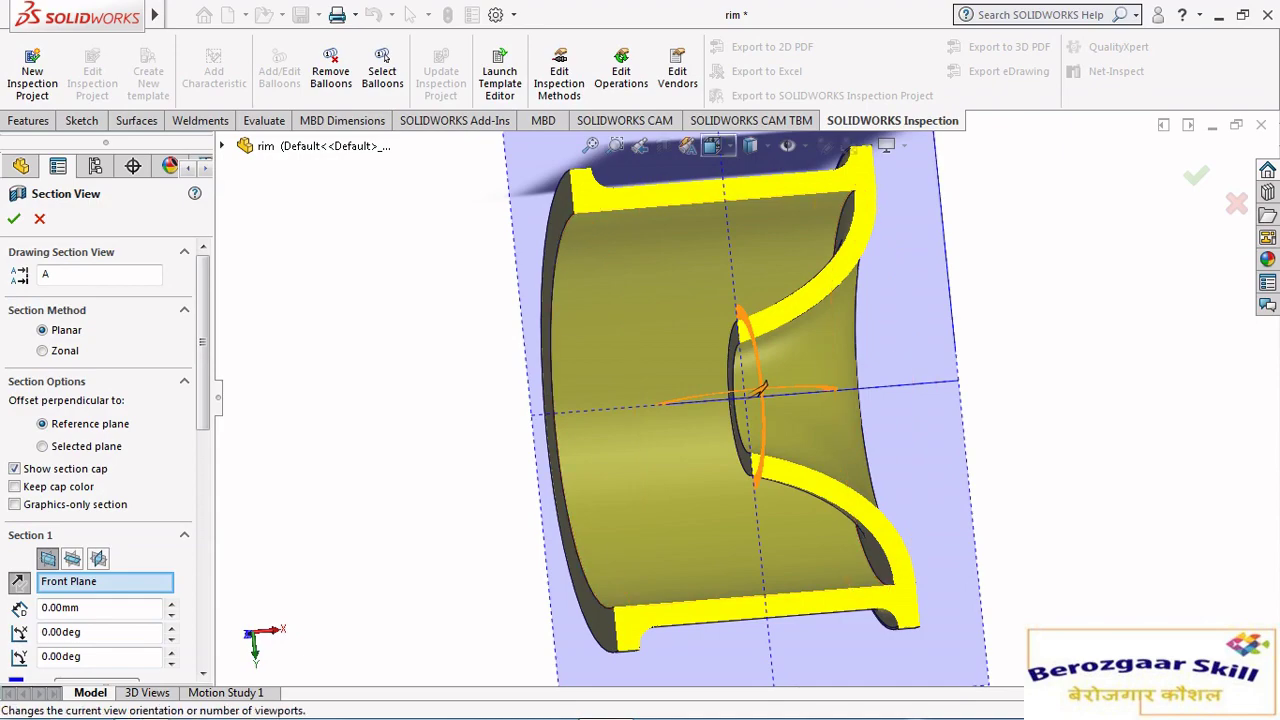
click(712, 145)
click(745, 400)
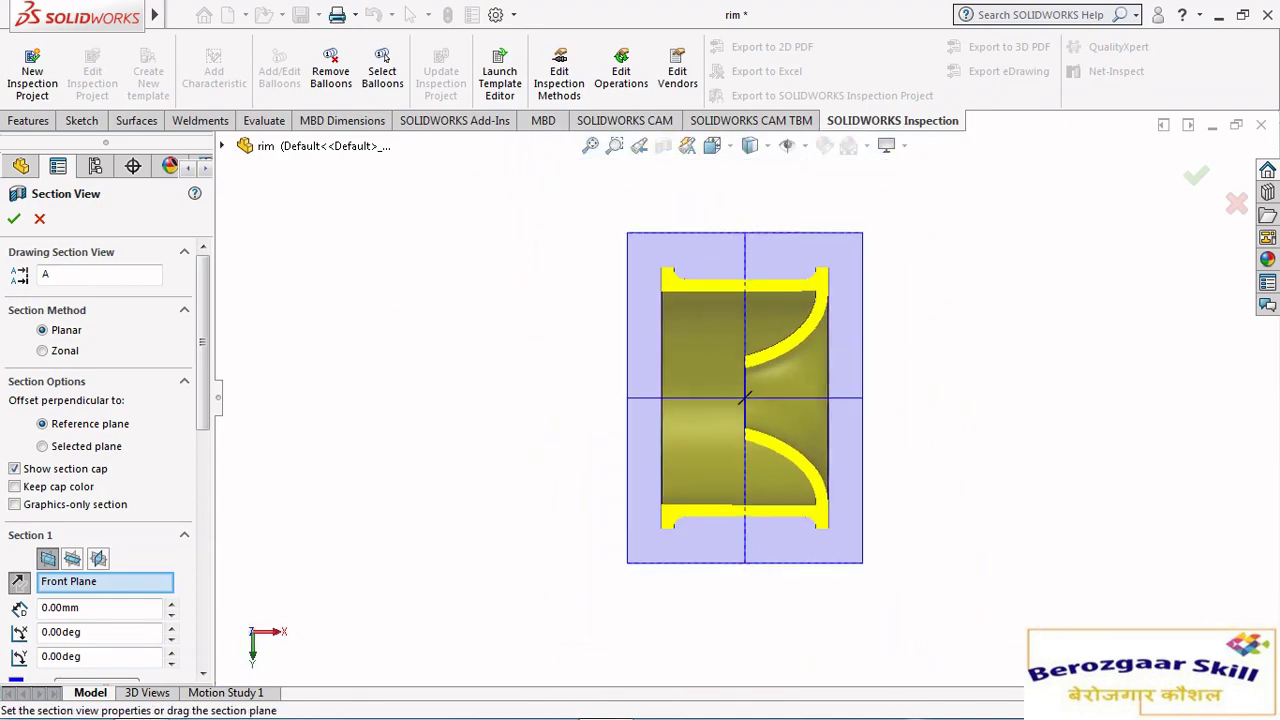
click(14, 218)
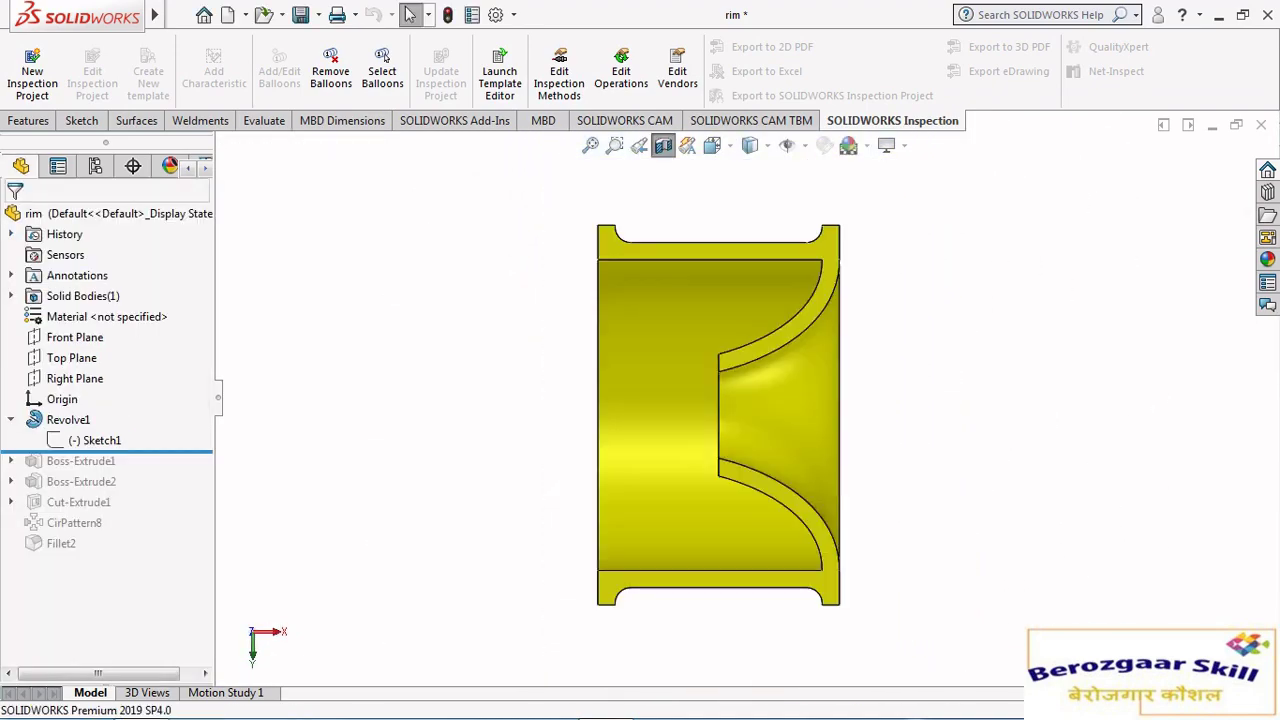
click(95, 440)
Turn off the cut to show the full rim, then edit and exit the rim profile Sketch1.
click(663, 145)
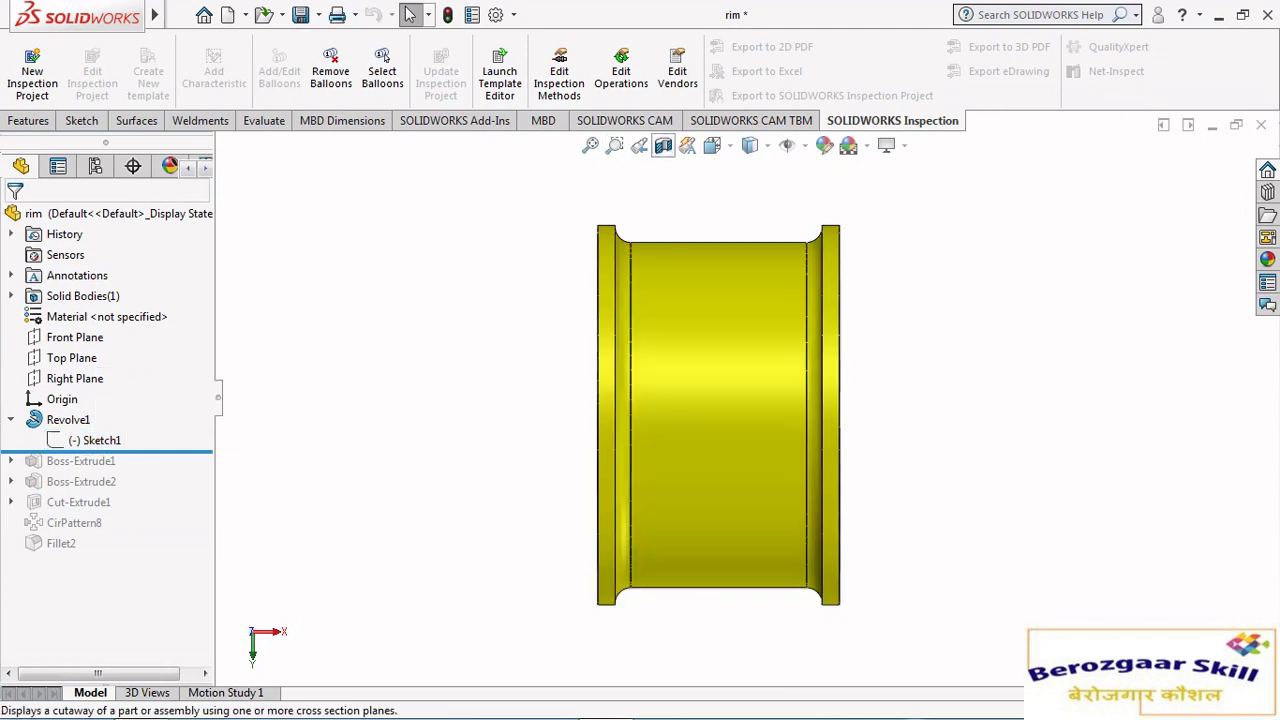
click(118, 381)
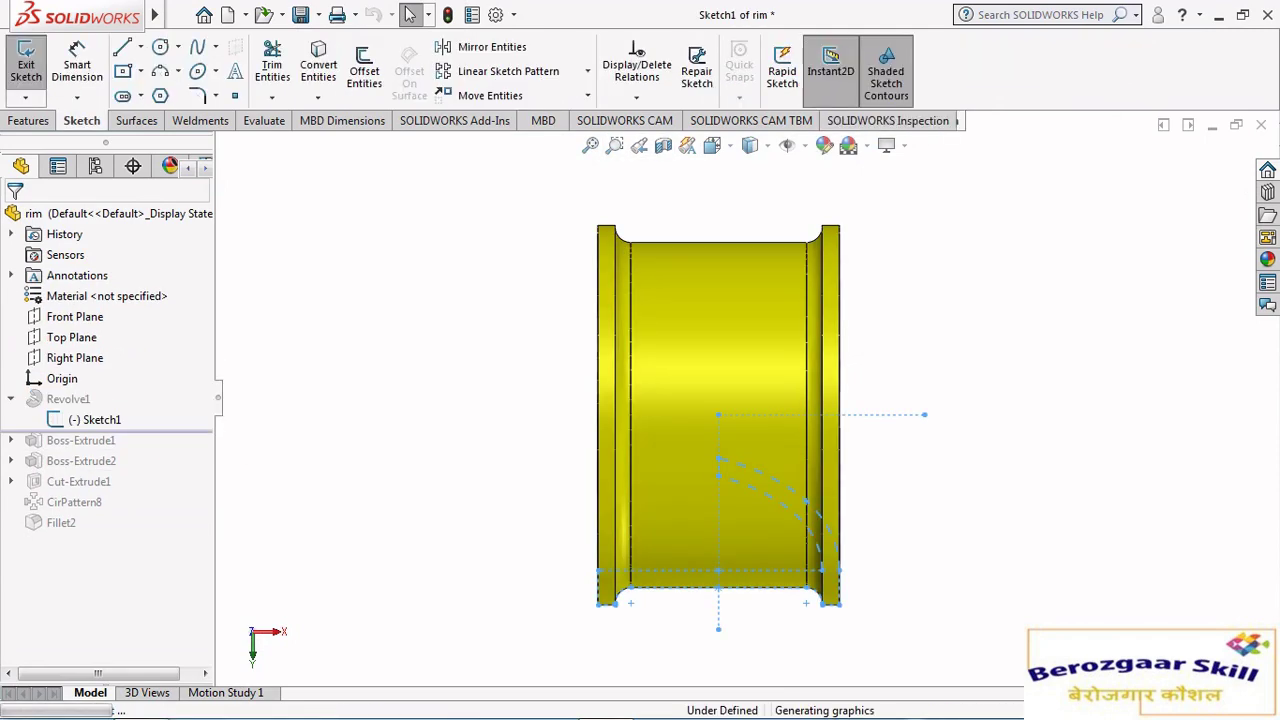
scroll(772, 536, down, 4)
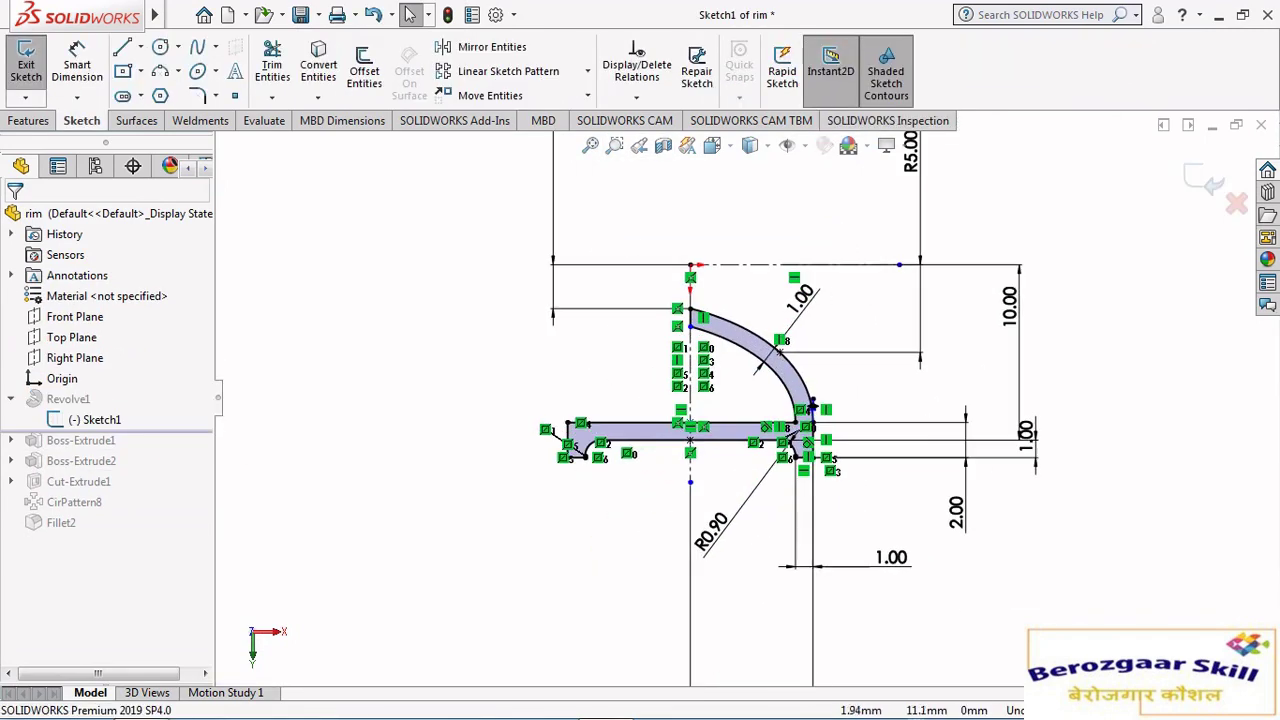
middle_drag(812, 405, 818, 364)
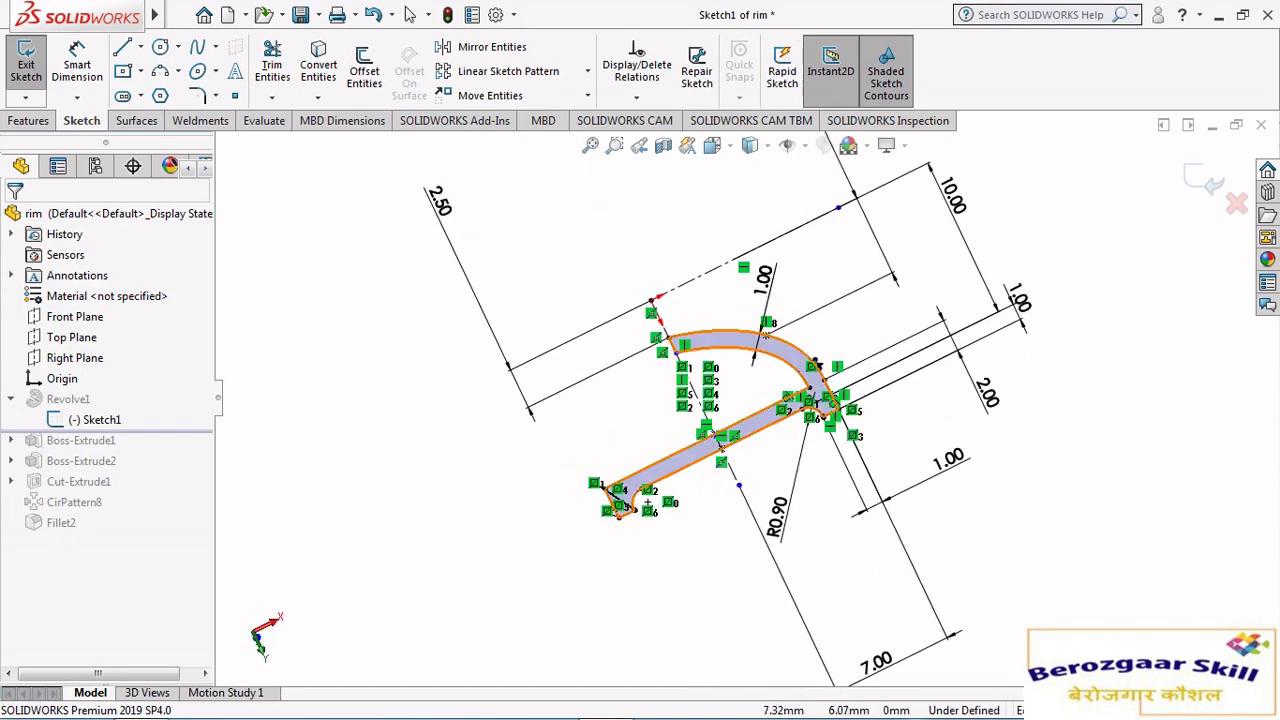
key(ctrl+b)
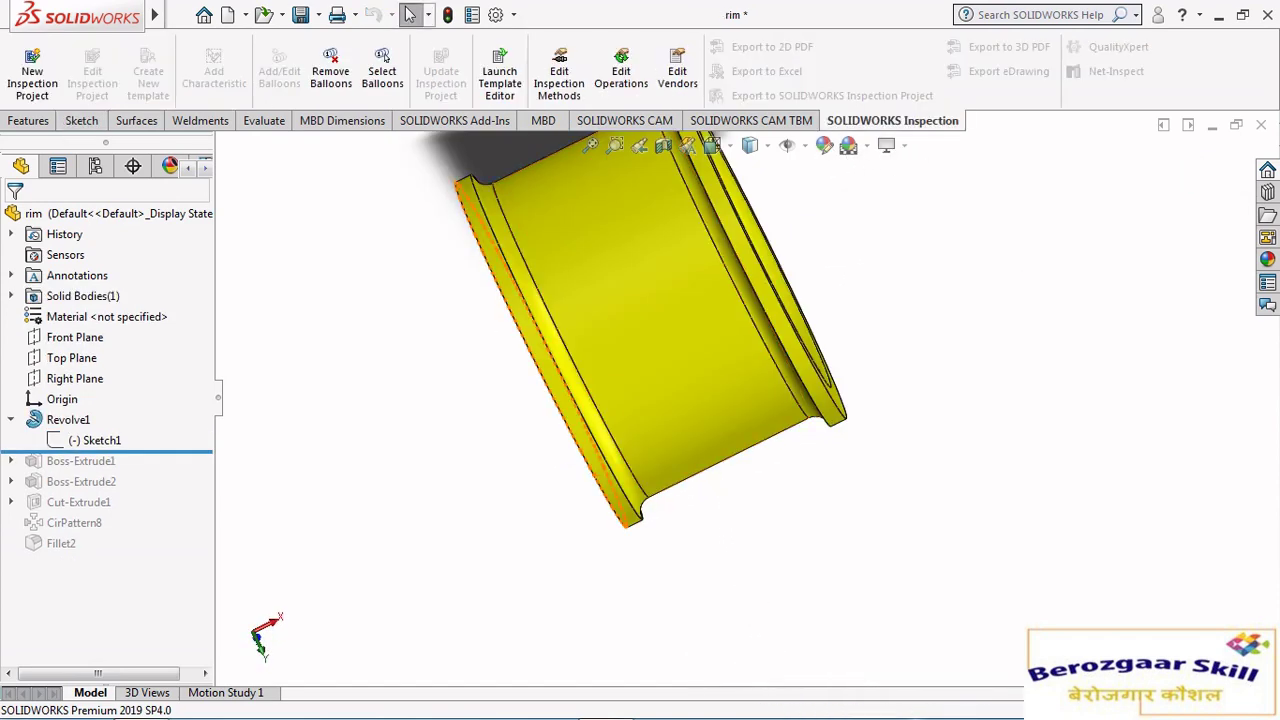
Roll the history forward through Boss-Extrude1 and expand it to show Sketch2.
key(Down)
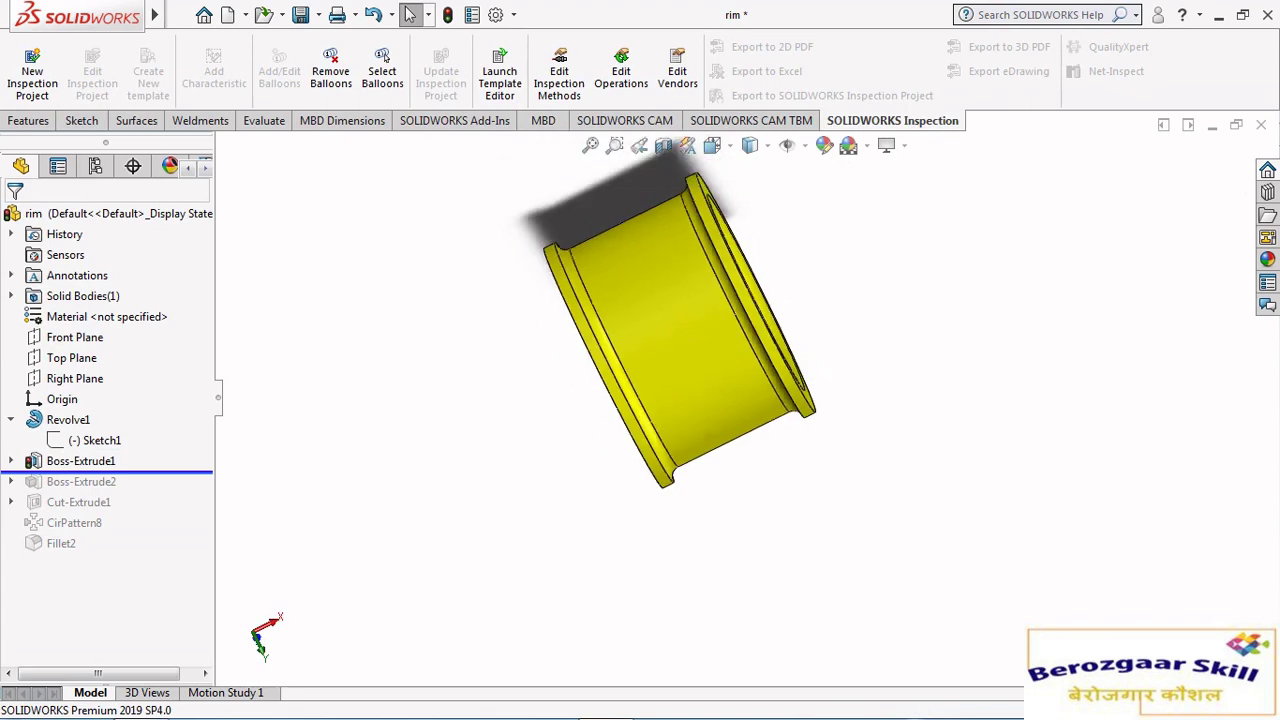
key(Left)
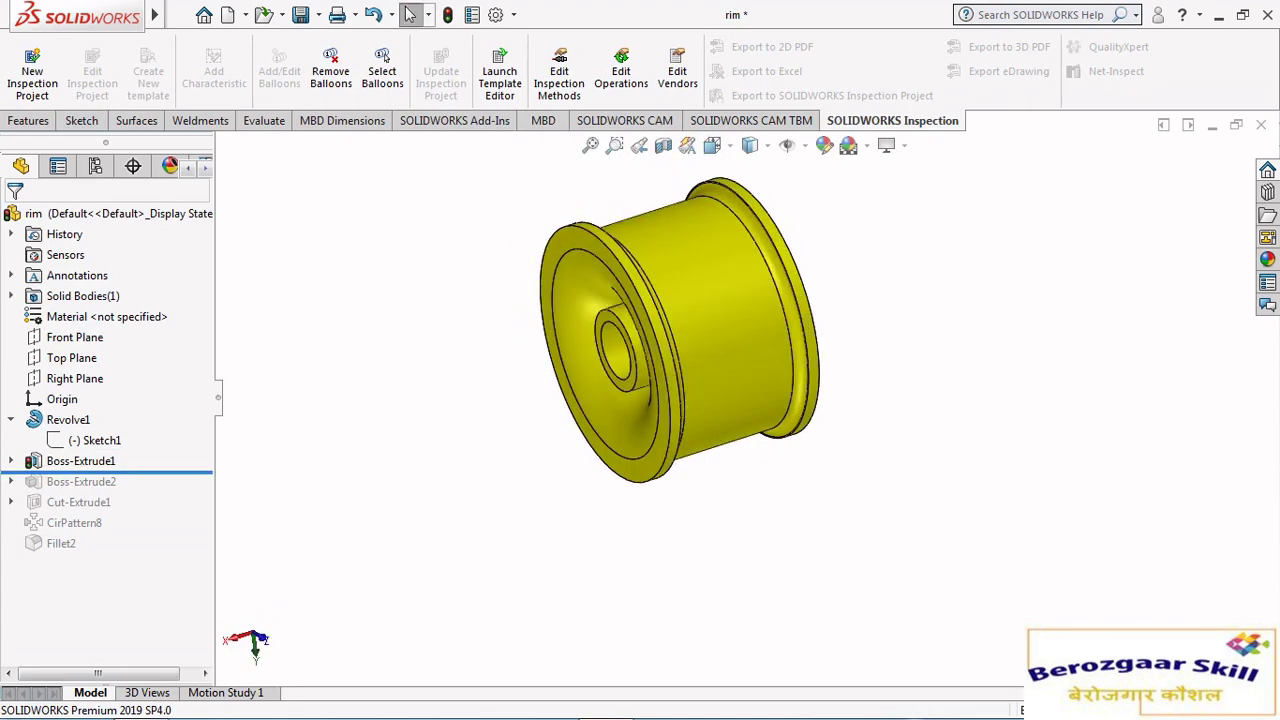
key(Right)
Edit the hub circle Sketch2, then exit it to rebuild the hub extrusion.
click(87, 481)
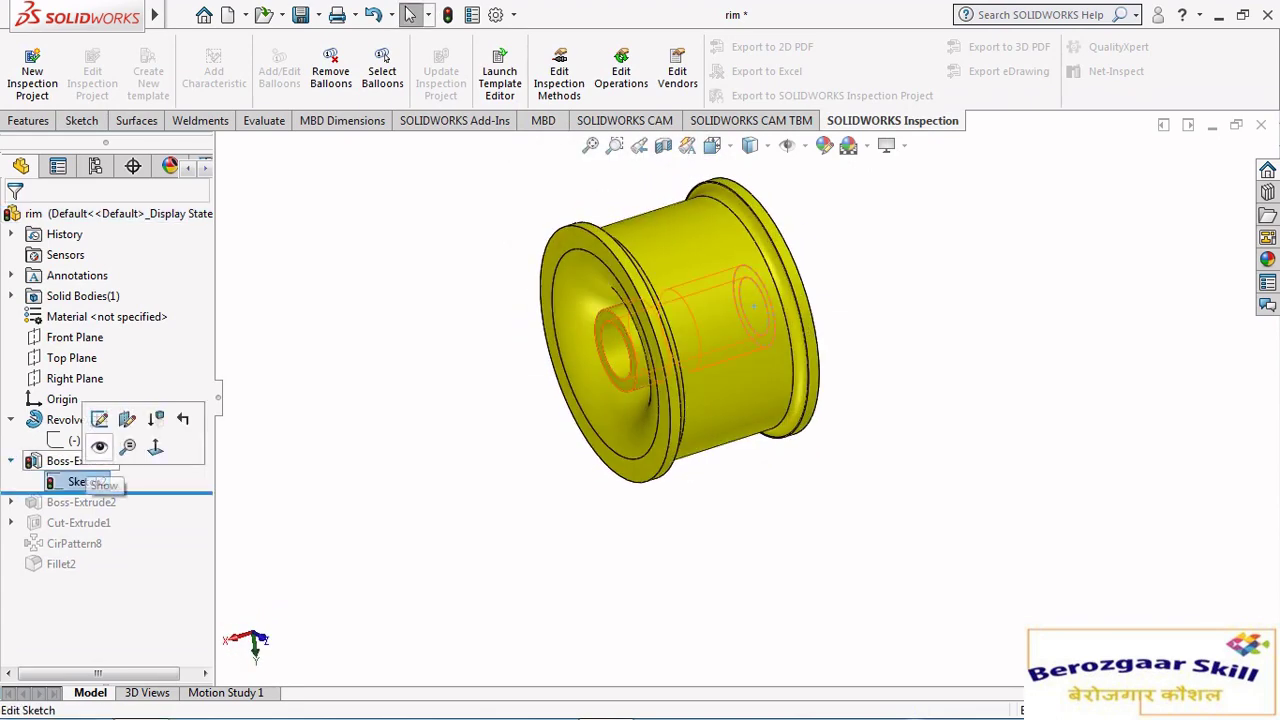
click(100, 420)
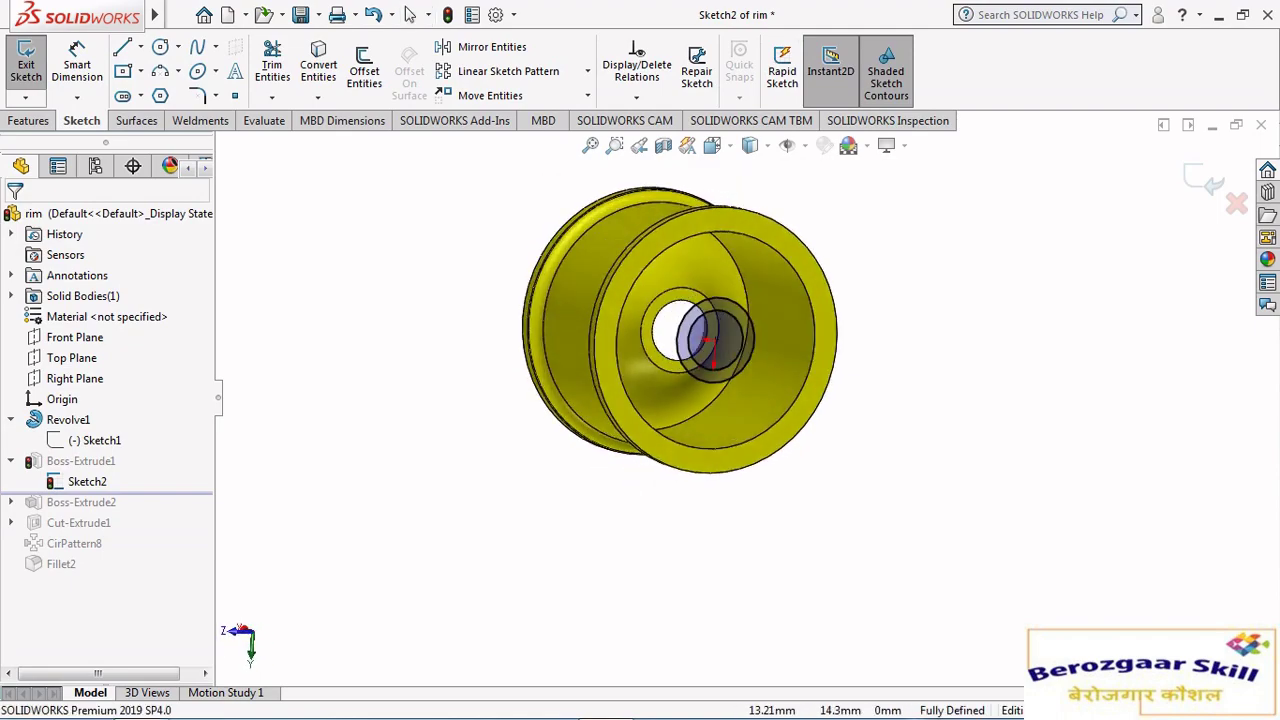
scroll(735, 375, down, 2)
scroll(735, 375, down, 3)
scroll(740, 366, up, 1)
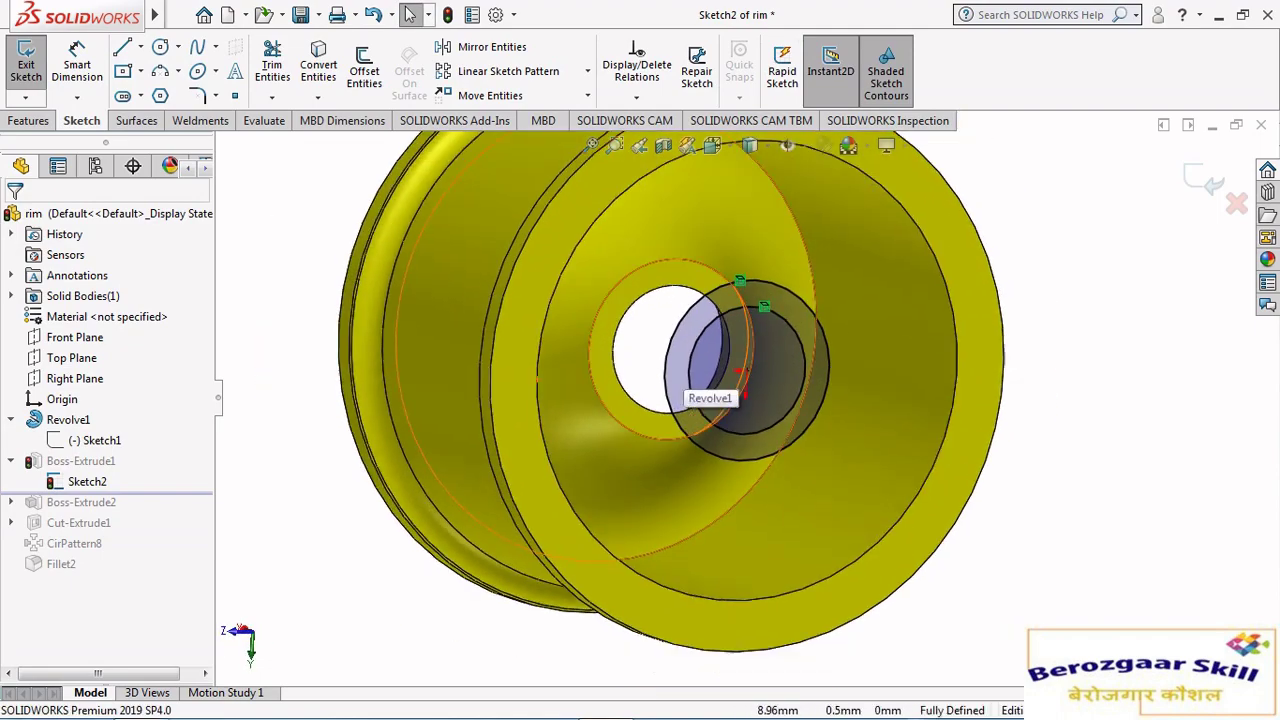
mouse_move(740, 372)
middle_down()
mouse_move(690, 335)
mouse_move(640, 380)
middle_up()
scroll(640, 380, down, 2)
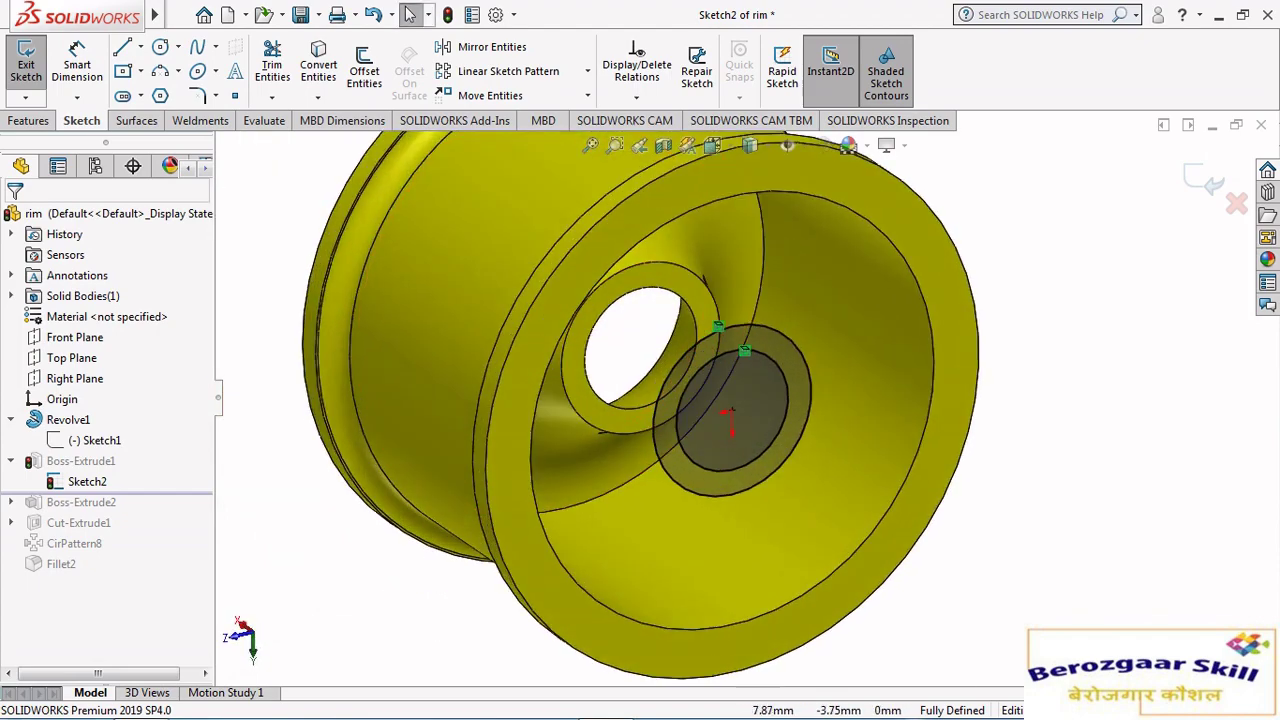
click(1205, 180)
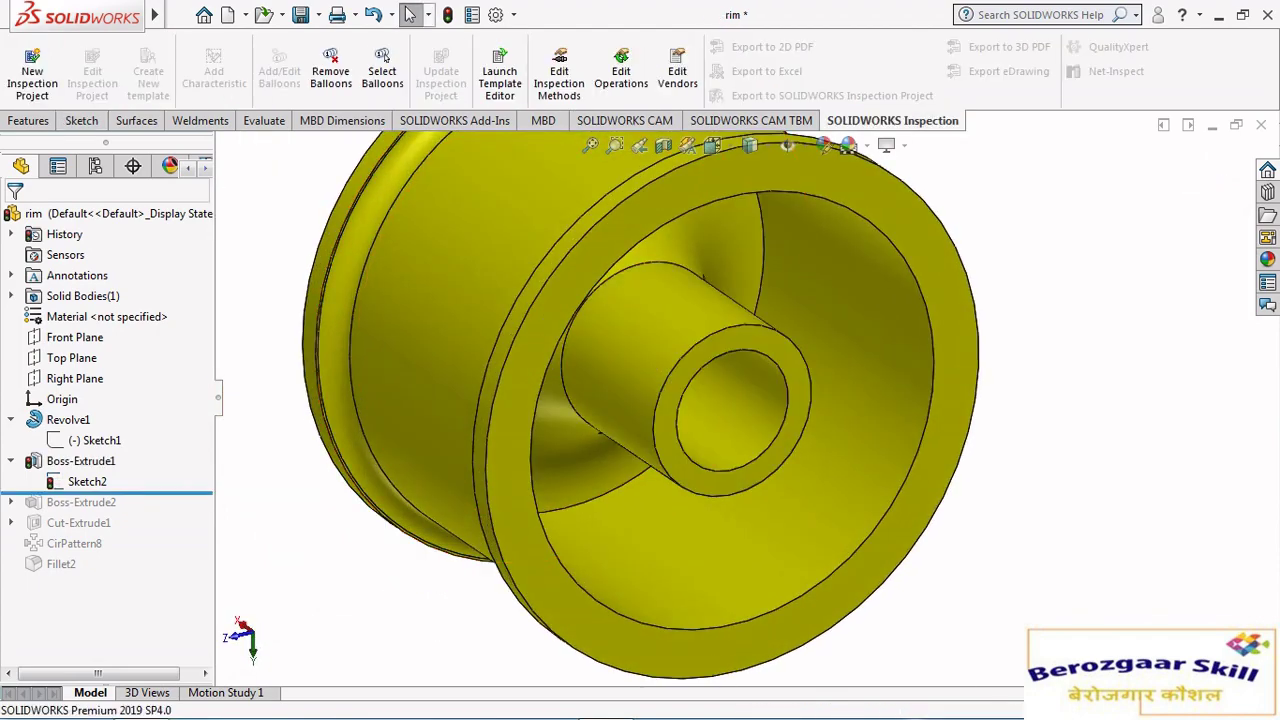
Confirm Boss-Extrude1's 13 mm Blind depth and roll forward to include Boss-Extrude2.
click(80, 461)
click(123, 404)
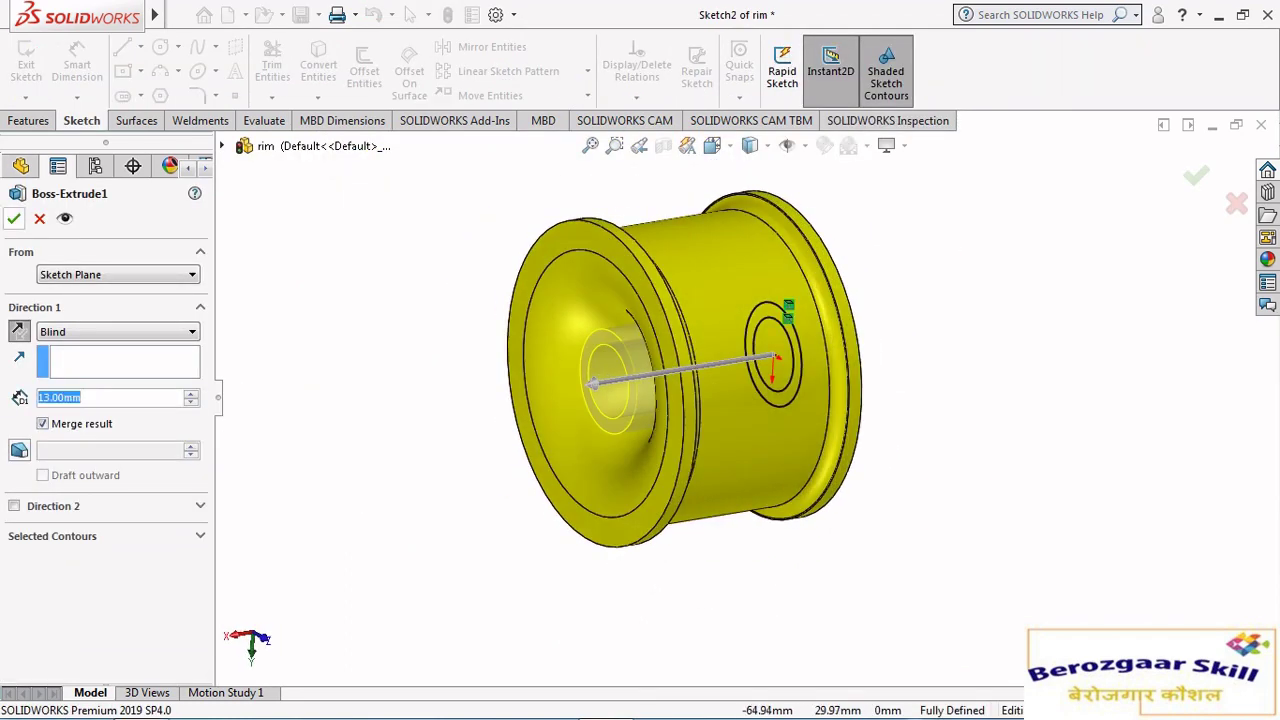
key(Return)
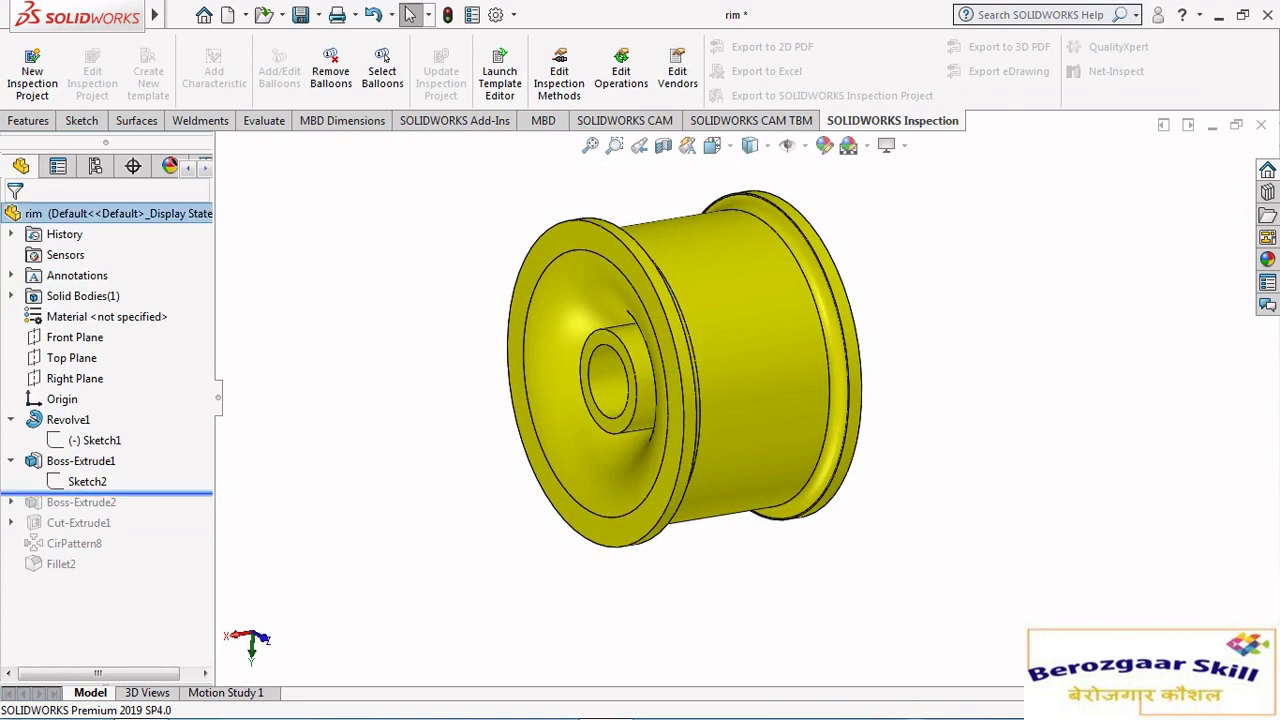
key(Down)
Review the Sketch3 hub circle face-on, then exit the sketch to rebuild Boss-Extrude2.
click(11, 502)
click(87, 522)
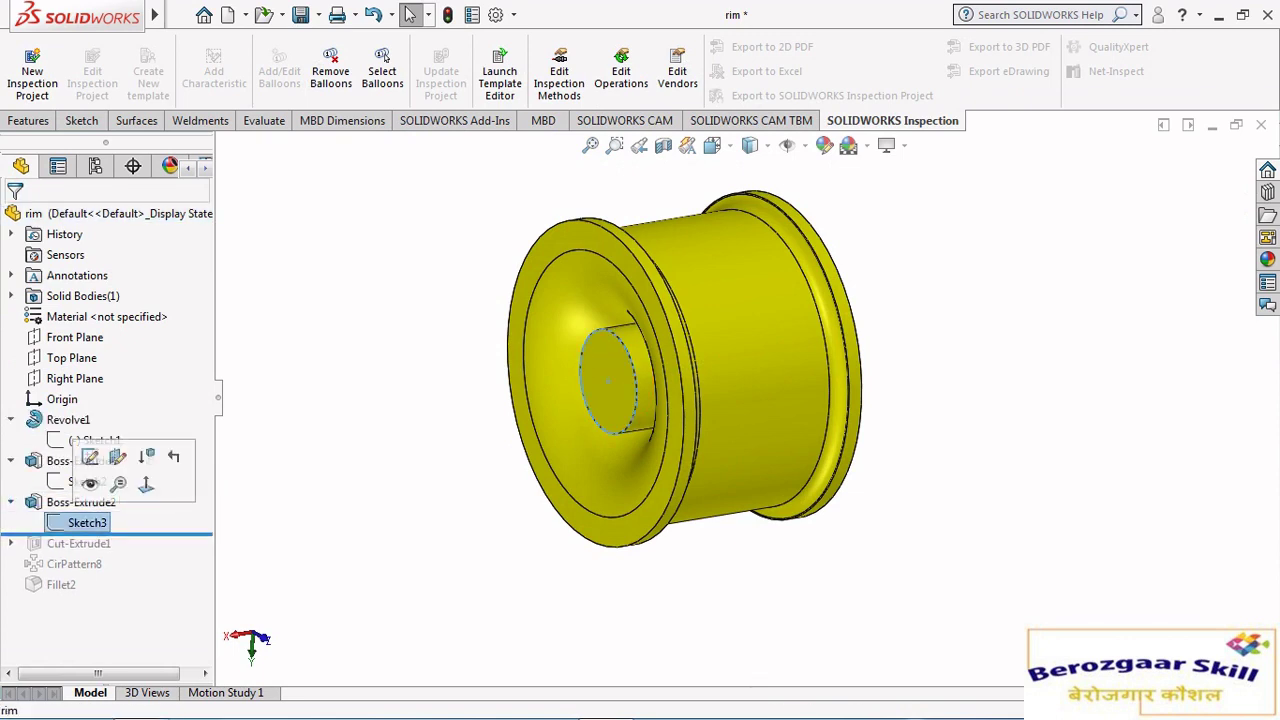
click(90, 457)
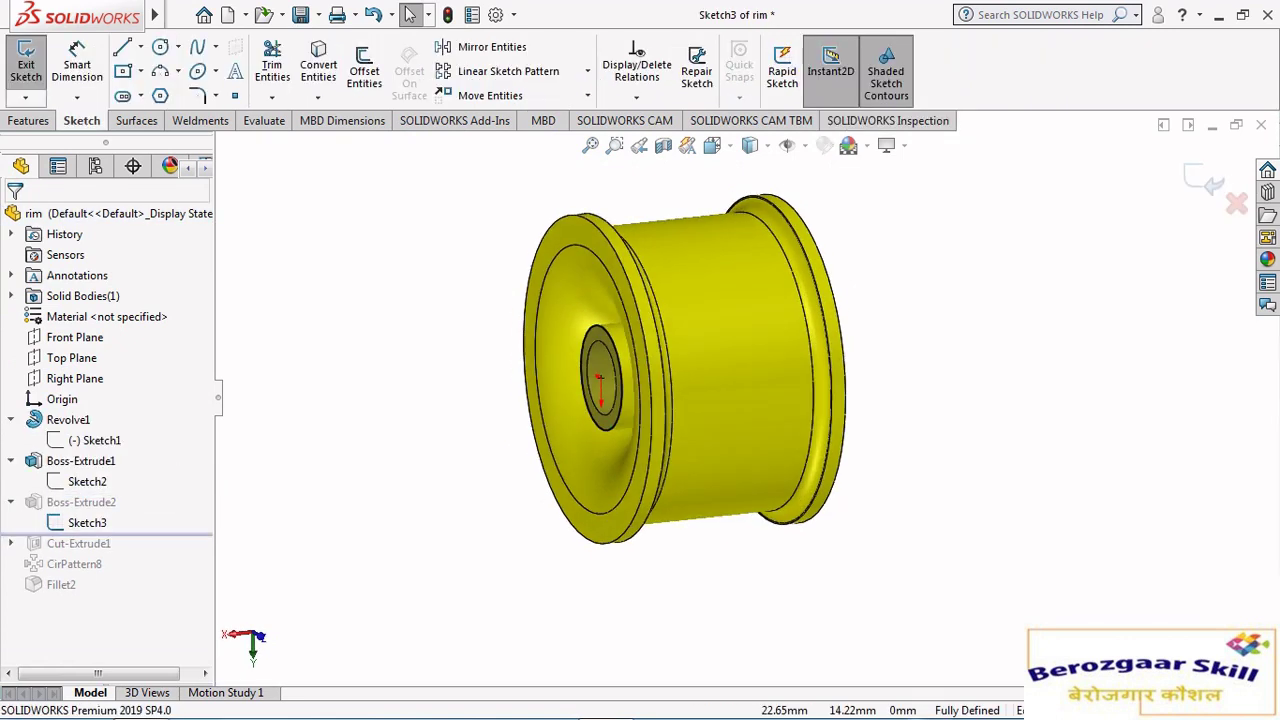
middle_drag(680, 370, 700, 380)
scroll(608, 531, down, 3)
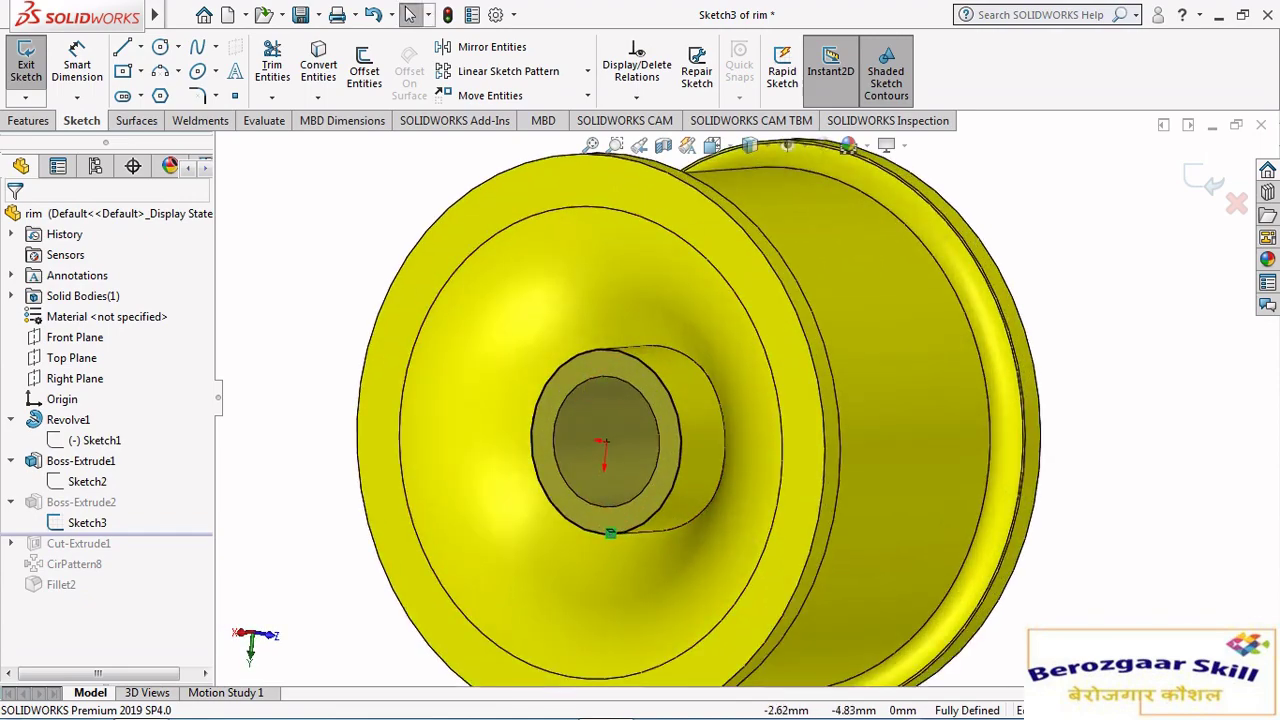
middle_drag(608, 531, 477, 617)
scroll(665, 474, up, 4)
key(ctrl+8)
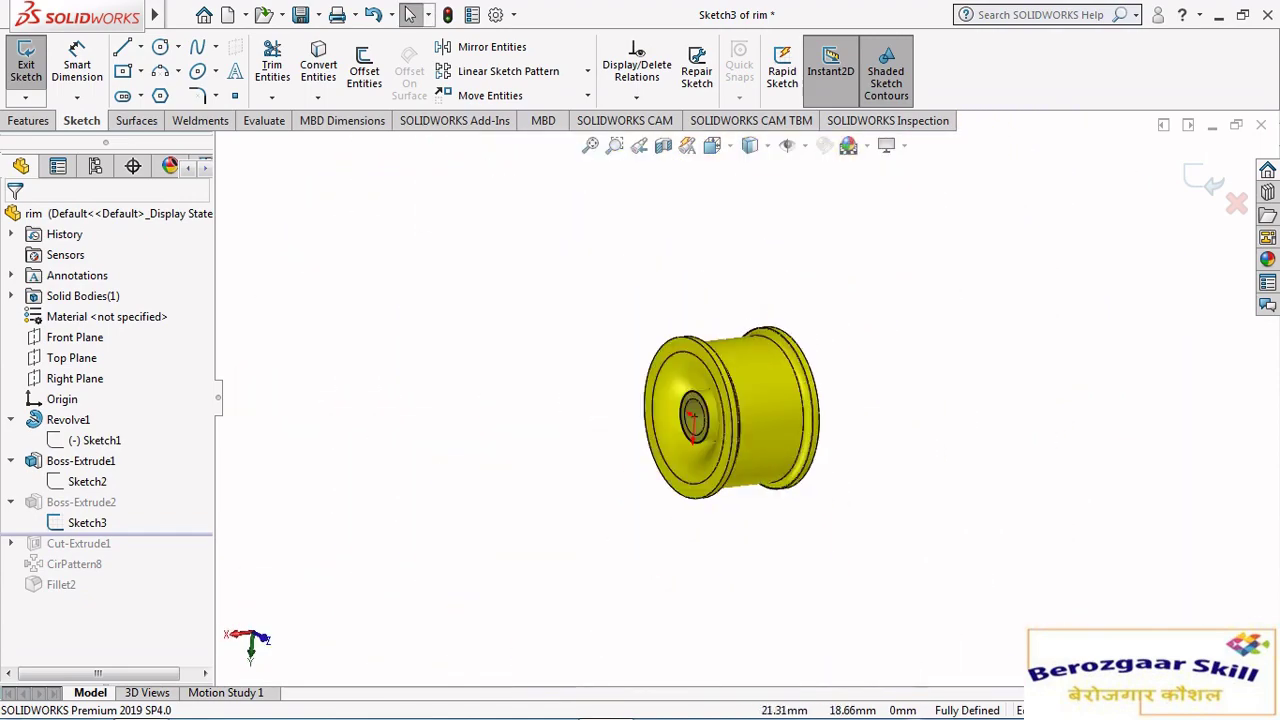
scroll(618, 503, down, 5)
scroll(618, 503, up, 4)
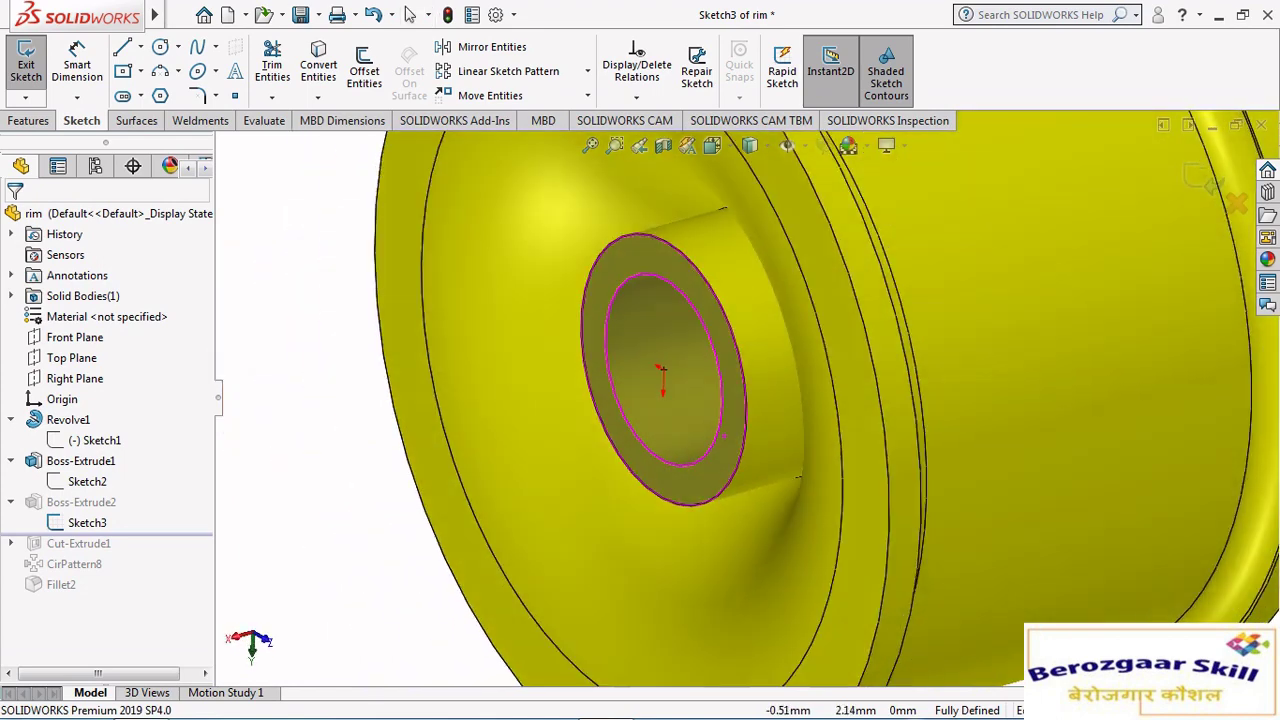
middle_drag(618, 503, 695, 463)
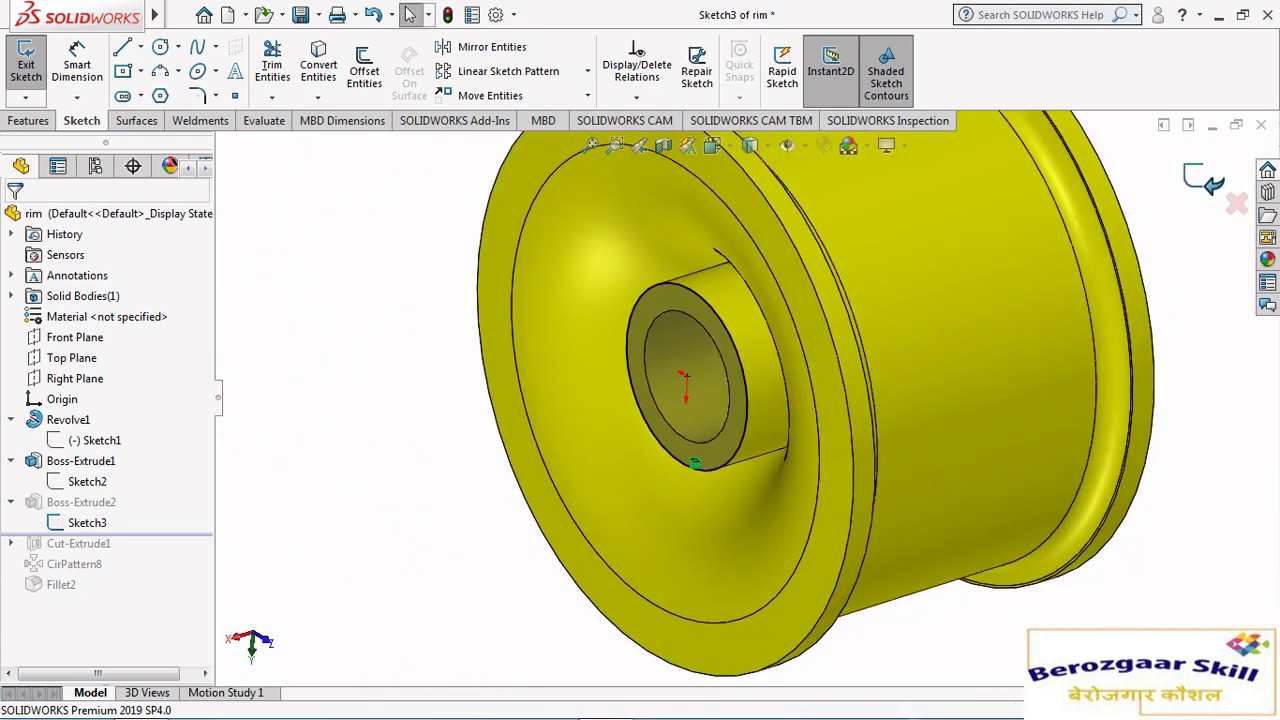
key(ctrl+b)
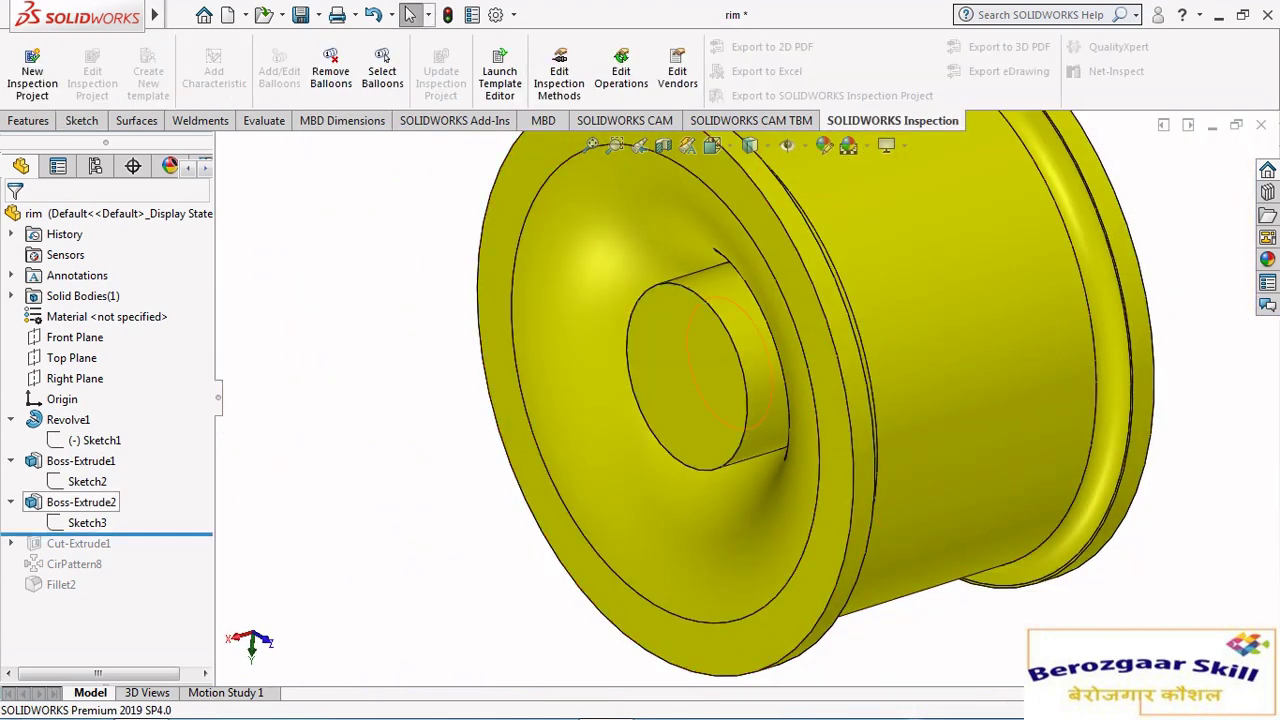
Check that Boss-Extrude2 is 2.00 mm Blind and close its settings.
click(81, 502)
click(95, 475)
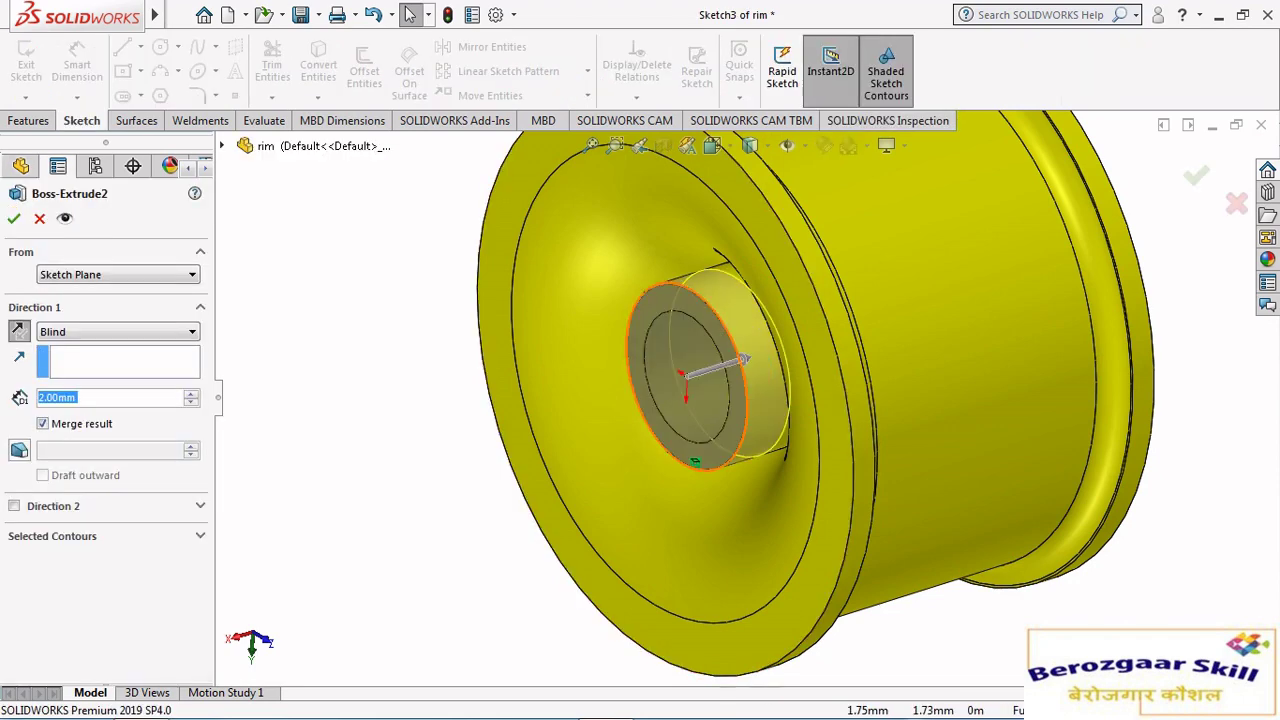
scroll(755, 310, down, 5)
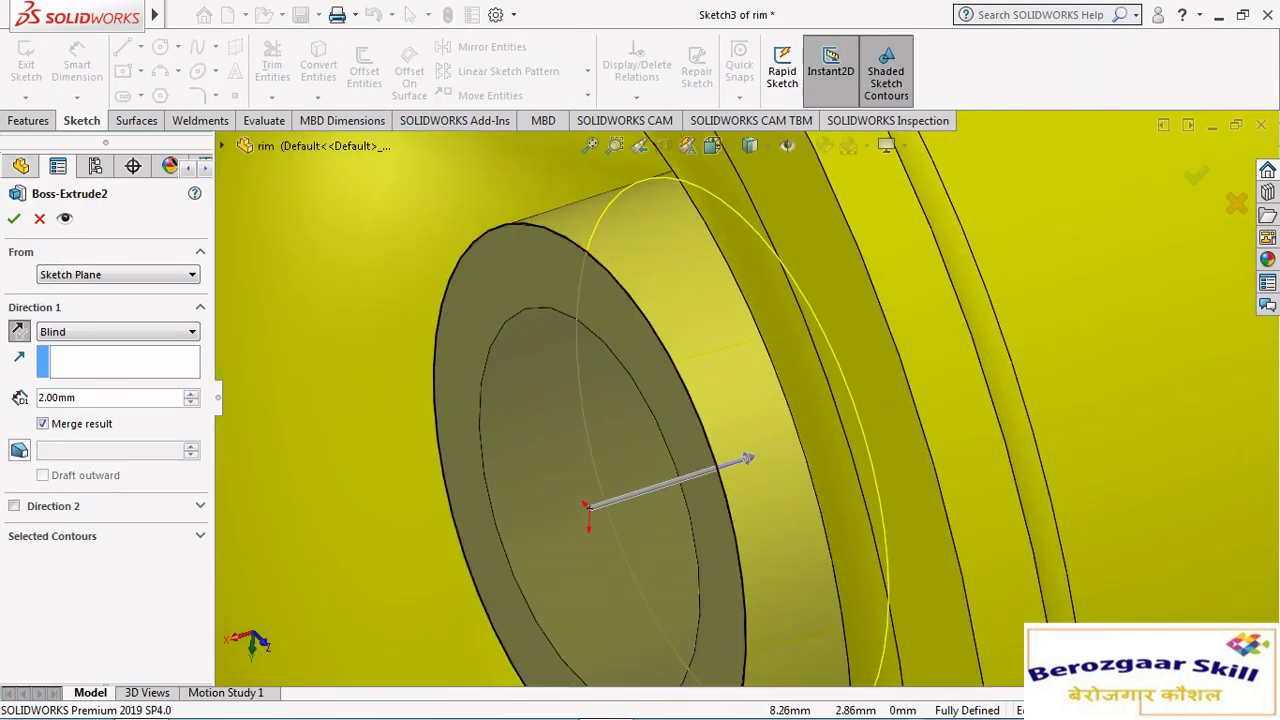
key(Return)
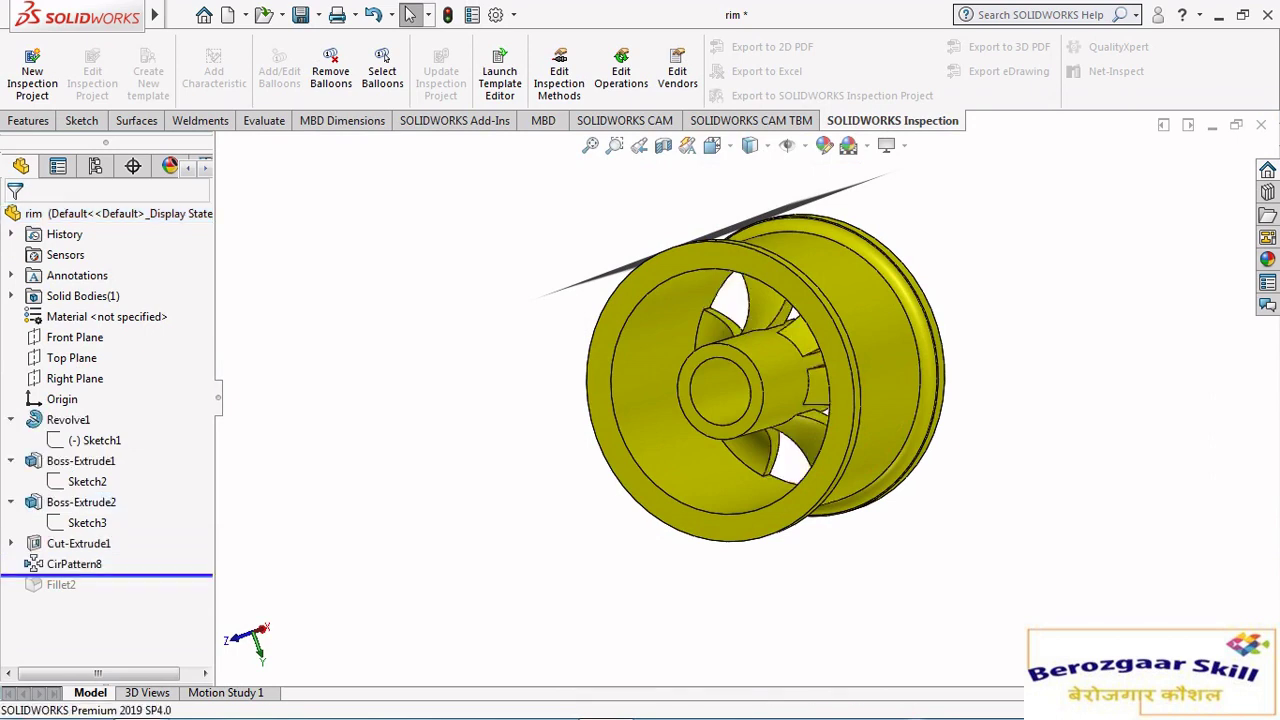
Roll back to just after Cut-Extrude1 and edit Sketch4 in a Normal To view.
key(Up)
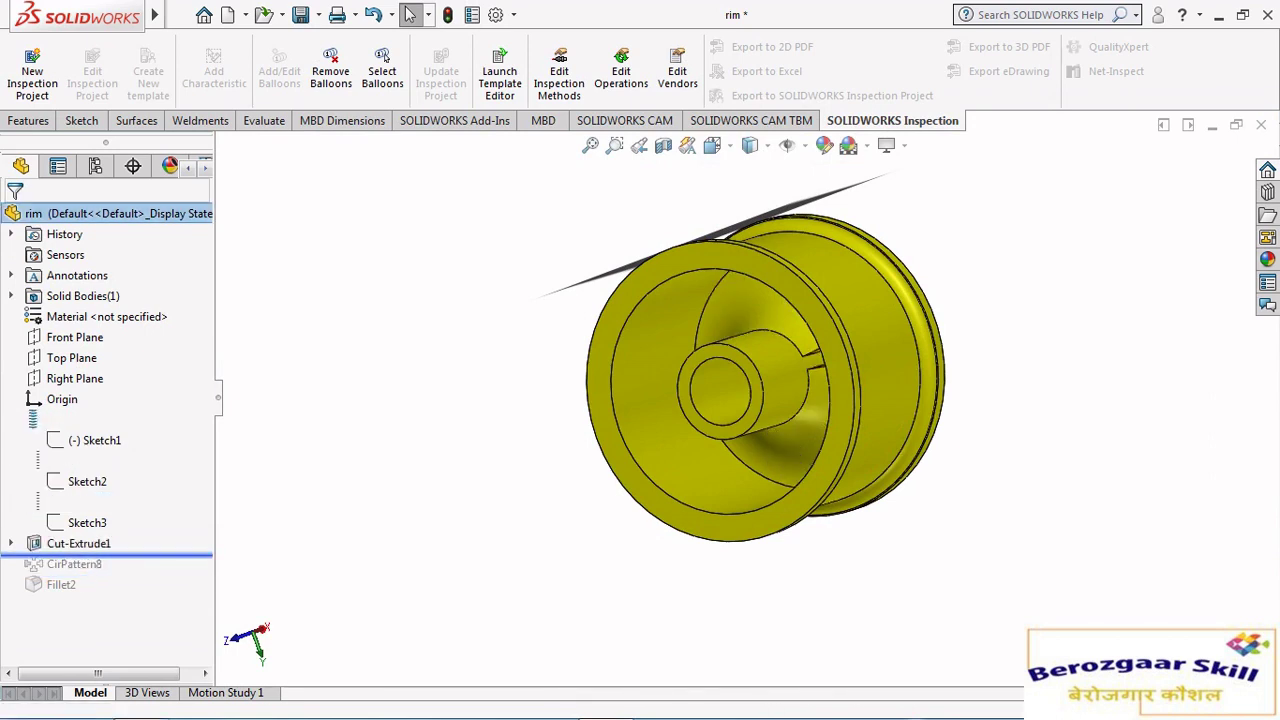
click(87, 564)
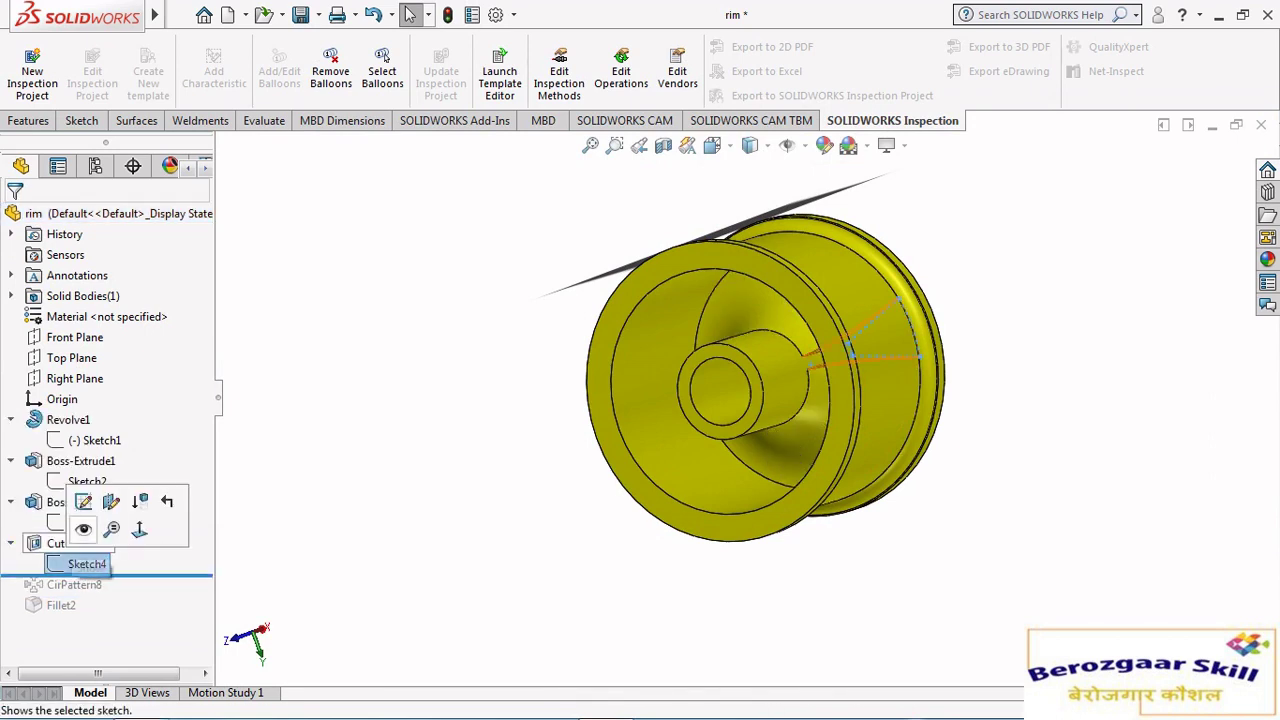
click(86, 500)
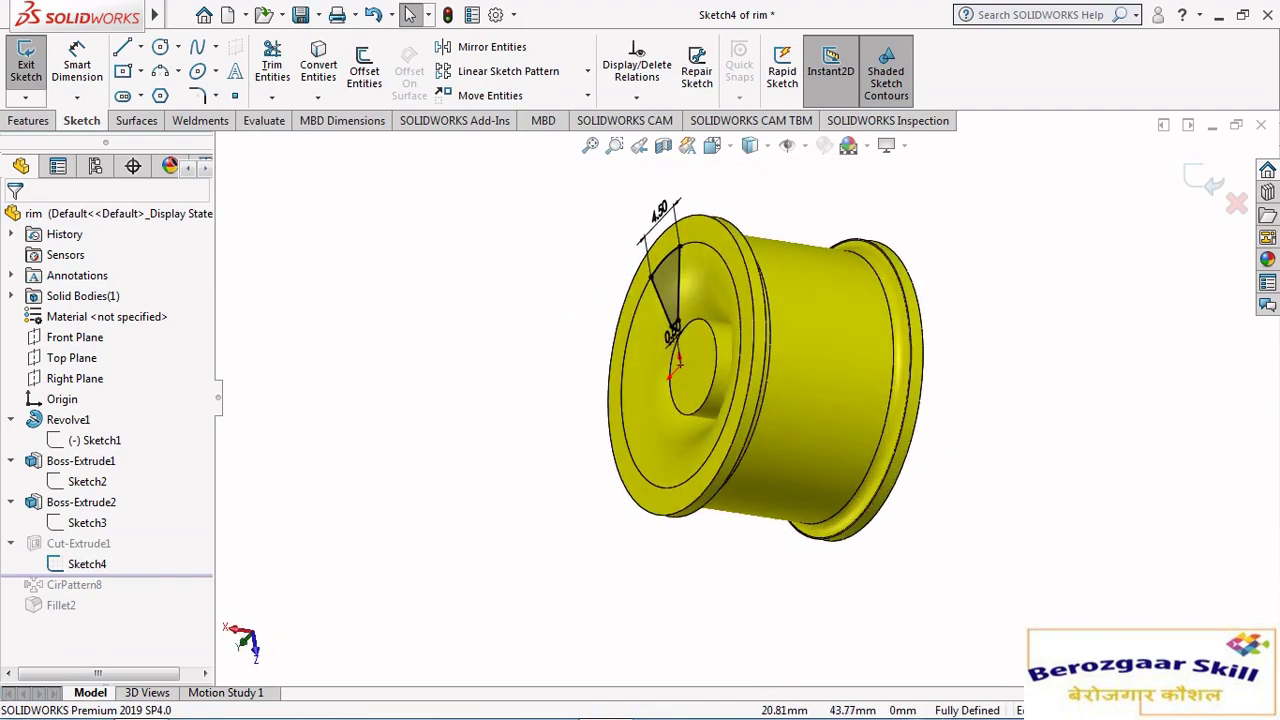
click(712, 145)
click(745, 190)
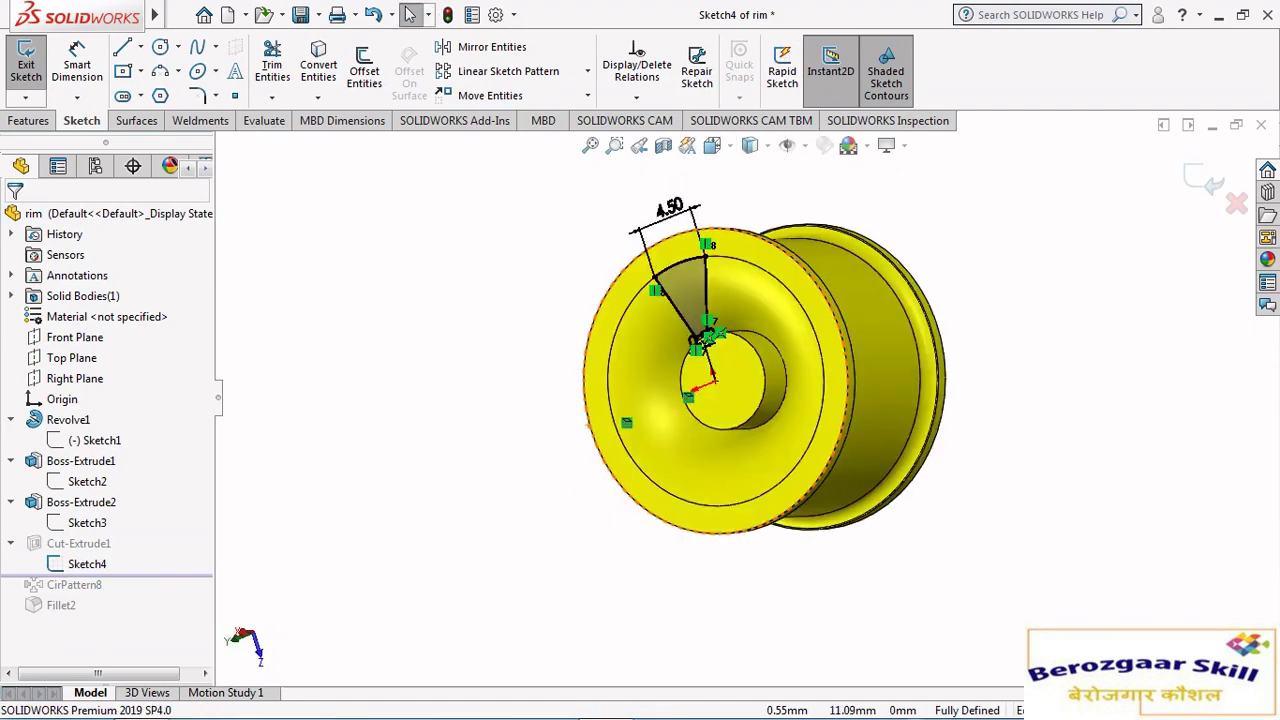
scroll(745, 383, down, 3)
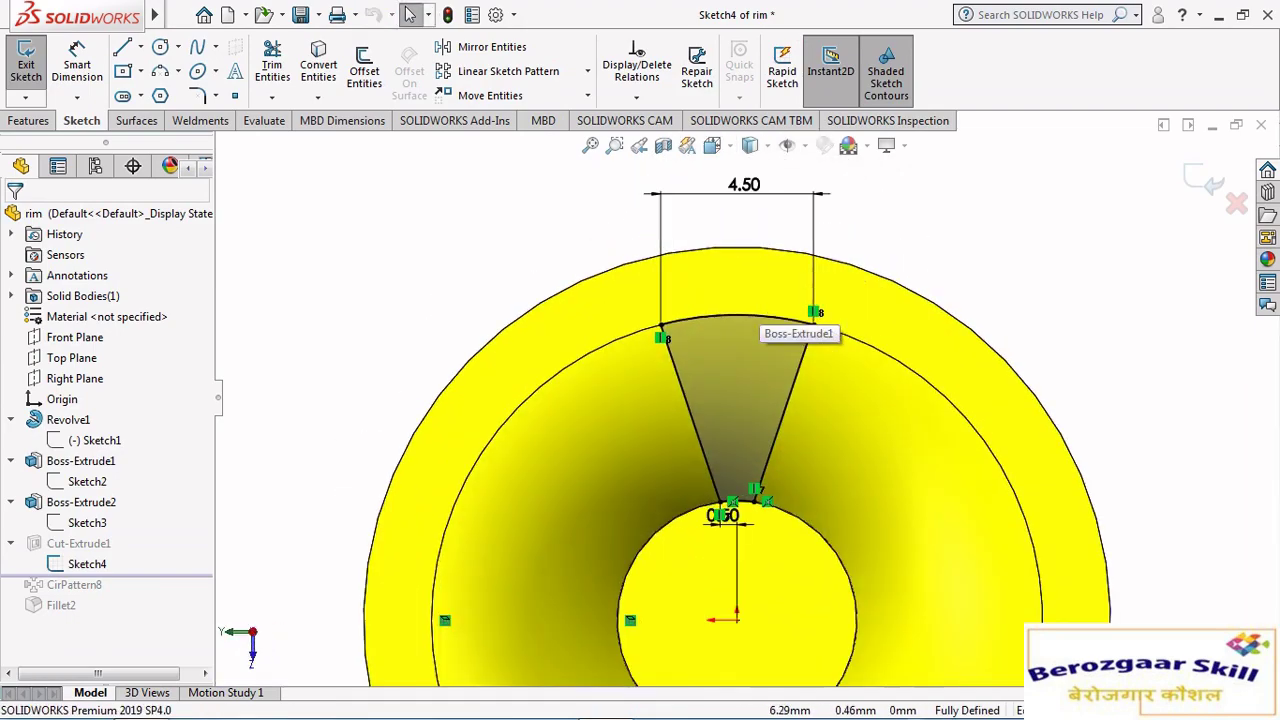
Inspect the wedge's 4.50 and 0.50 dimensions, then roll forward through CirPattern8.
click(716, 227)
scroll(734, 503, down, 3)
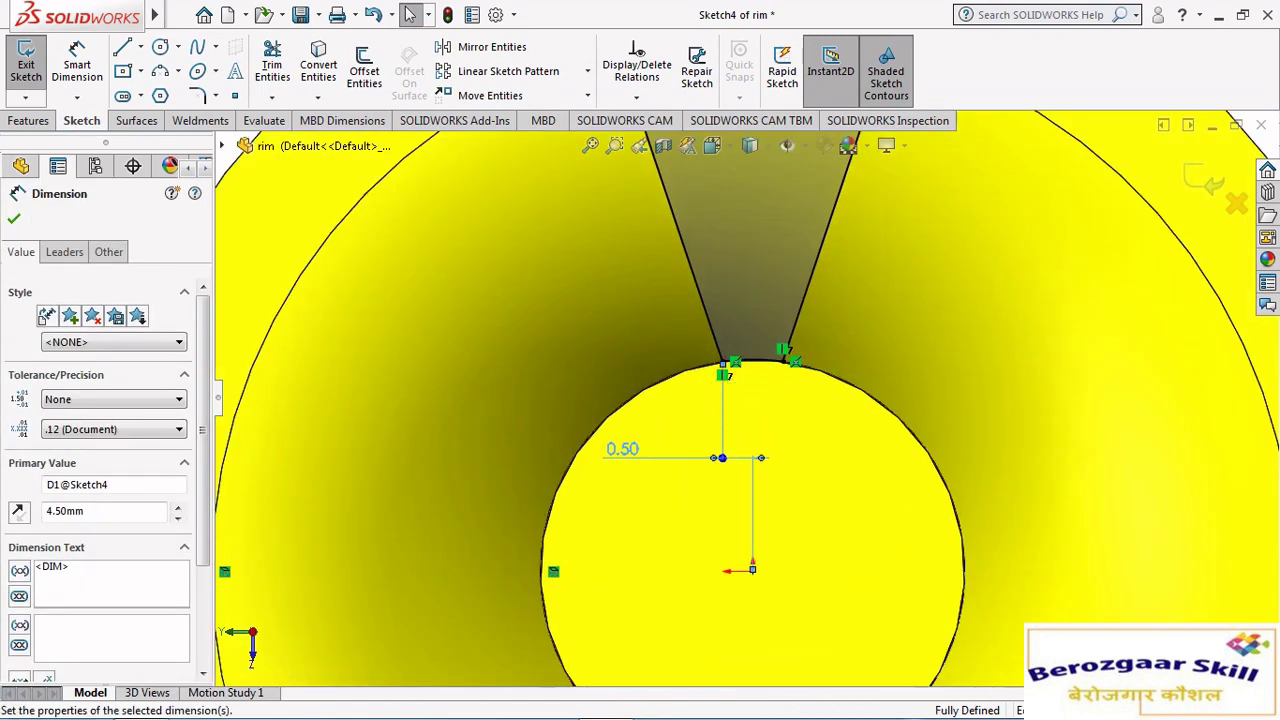
click(622, 449)
scroll(745, 397, up, 3)
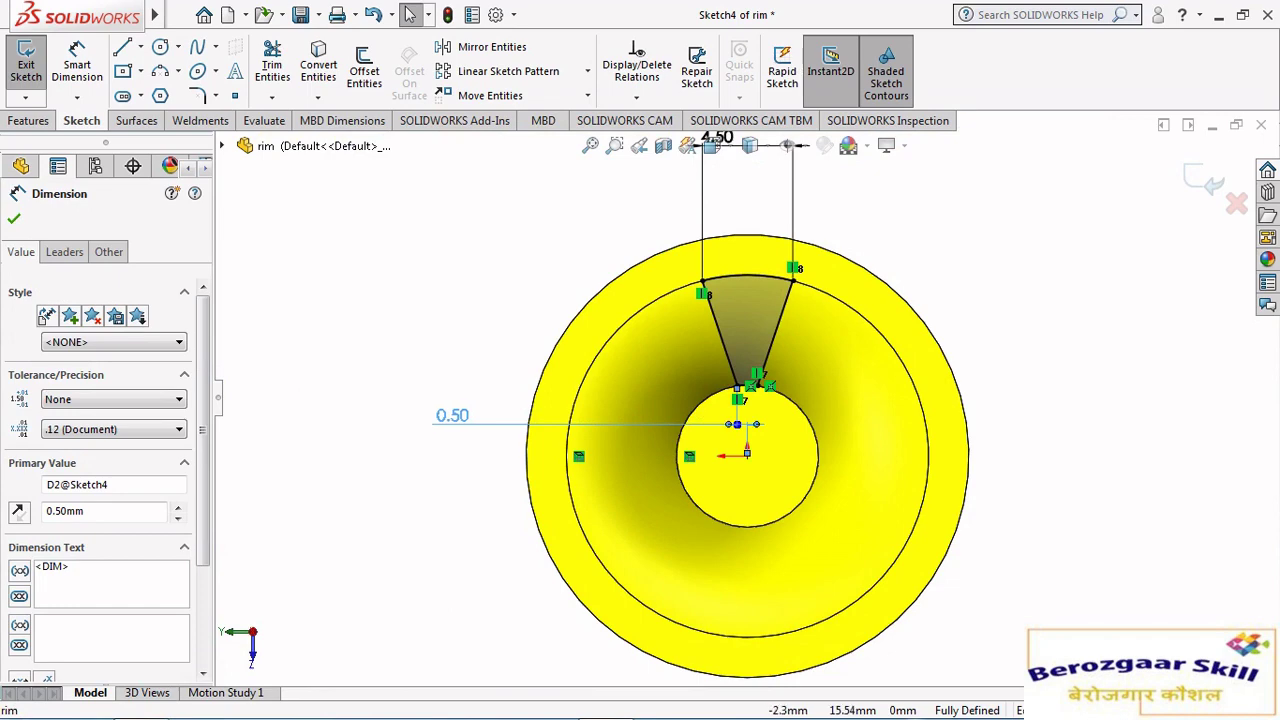
key(Escape)
scroll(755, 355, up, 2)
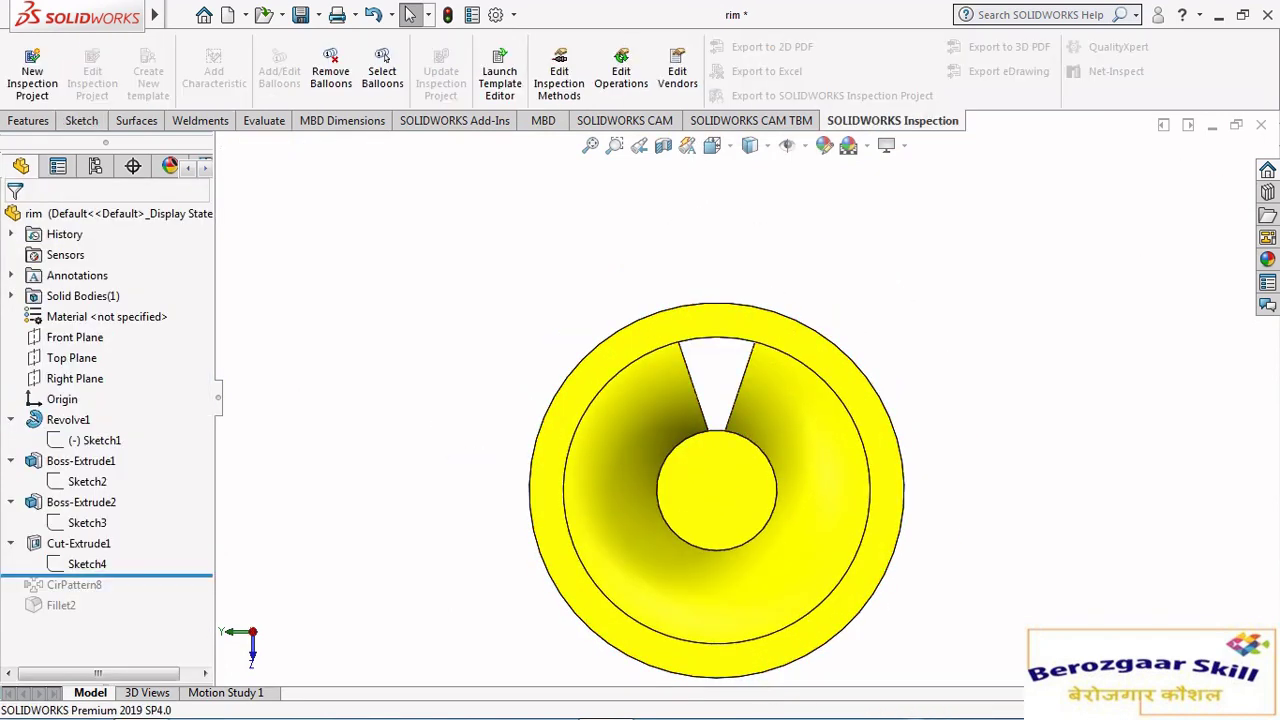
key(Down)
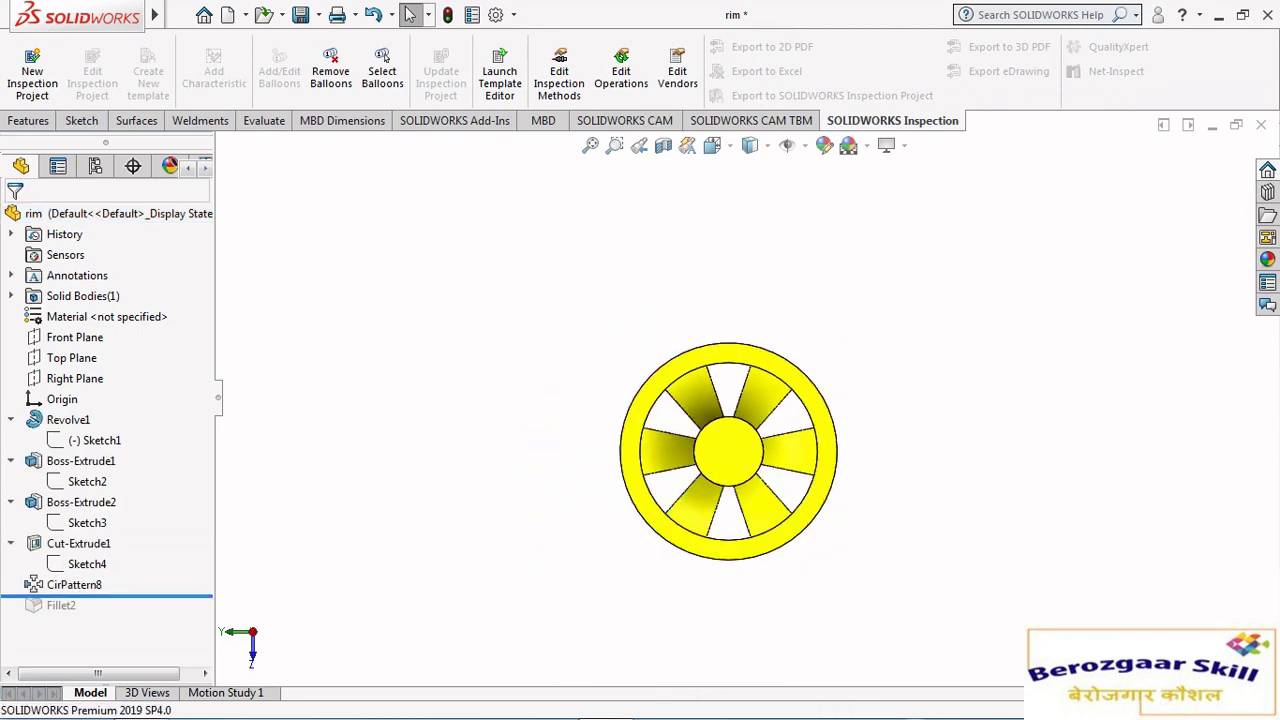
Review CirPattern8's 360-degree, 6-instance pattern of spoke cuts on the rim.
key(ctrl+2)
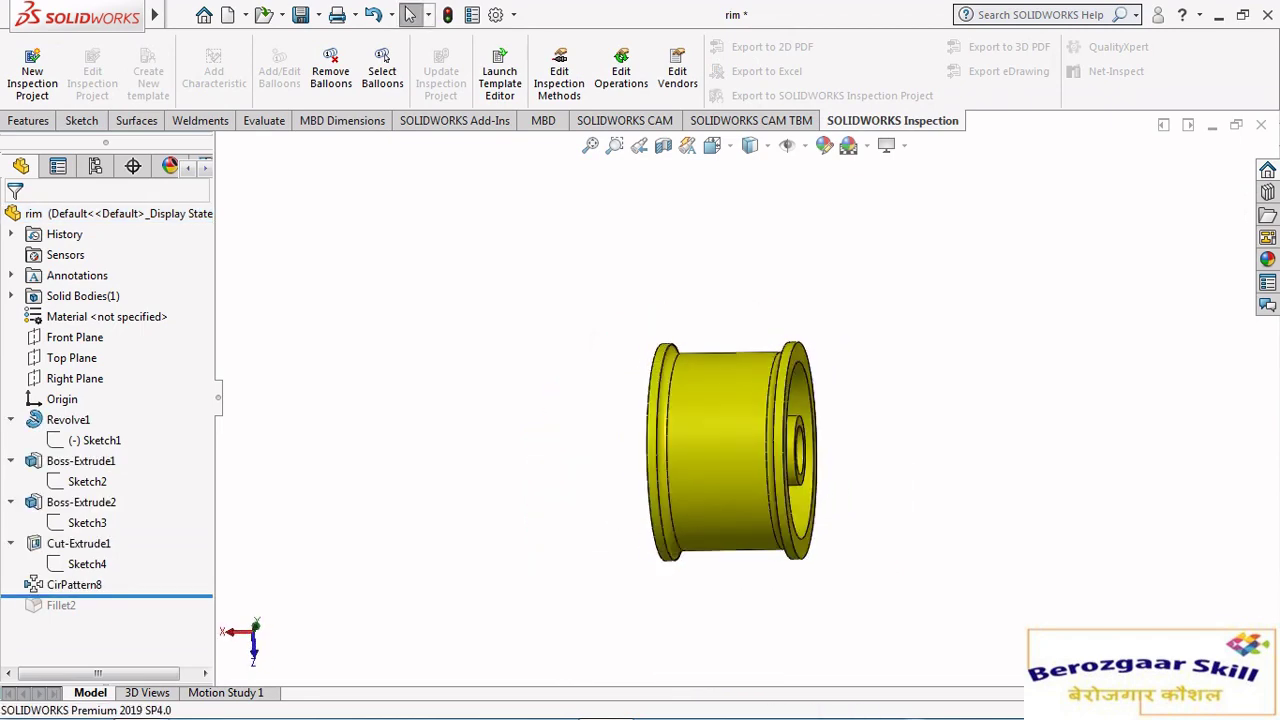
click(74, 584)
click(106, 531)
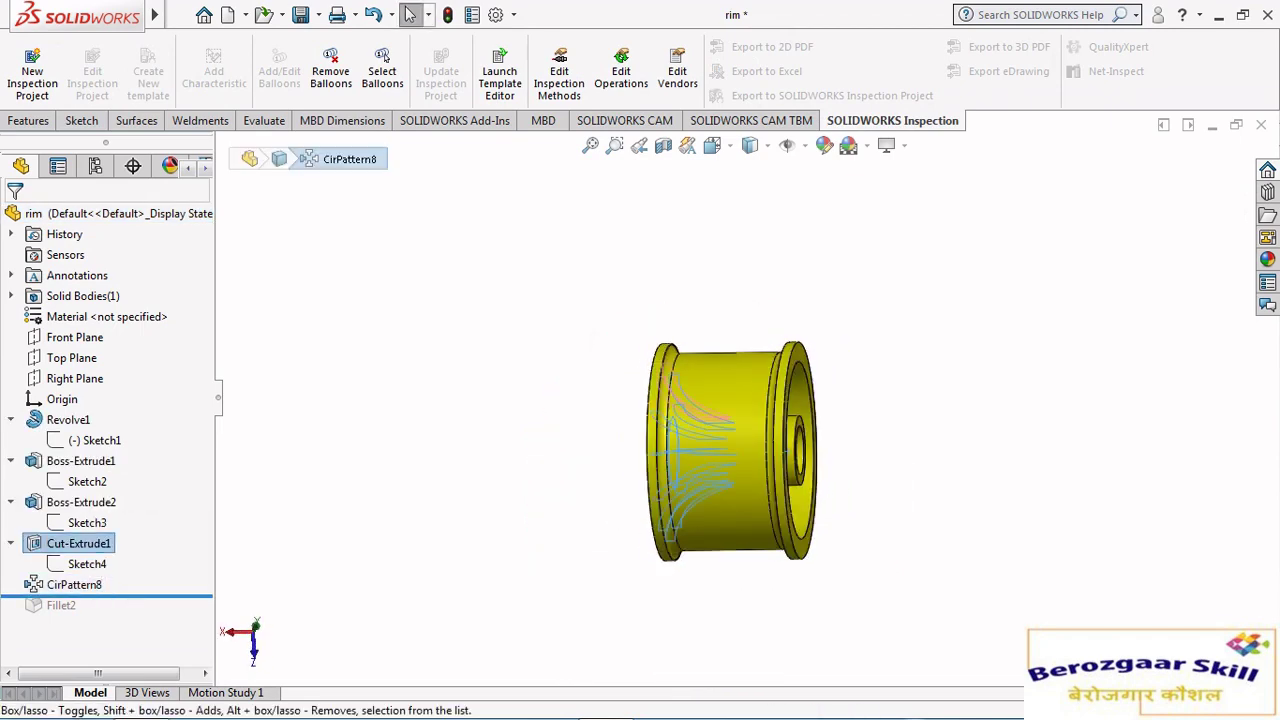
middle_drag(740, 450, 720, 450)
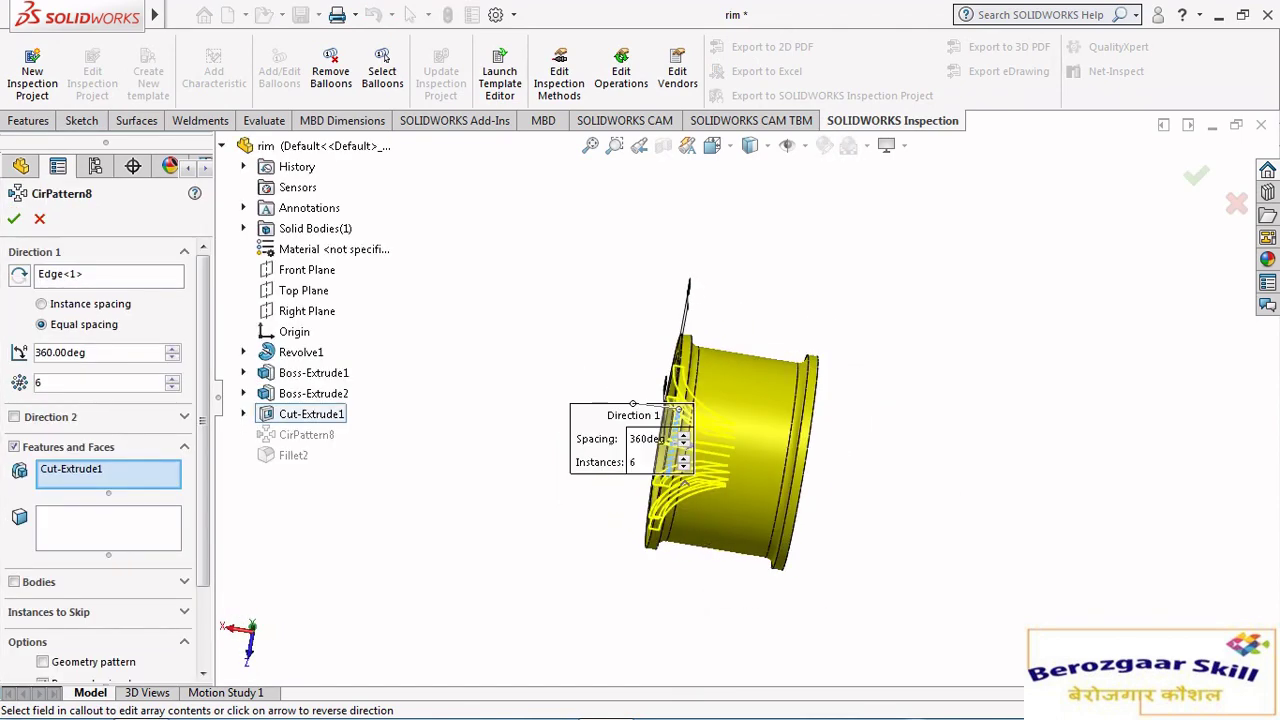
key(f)
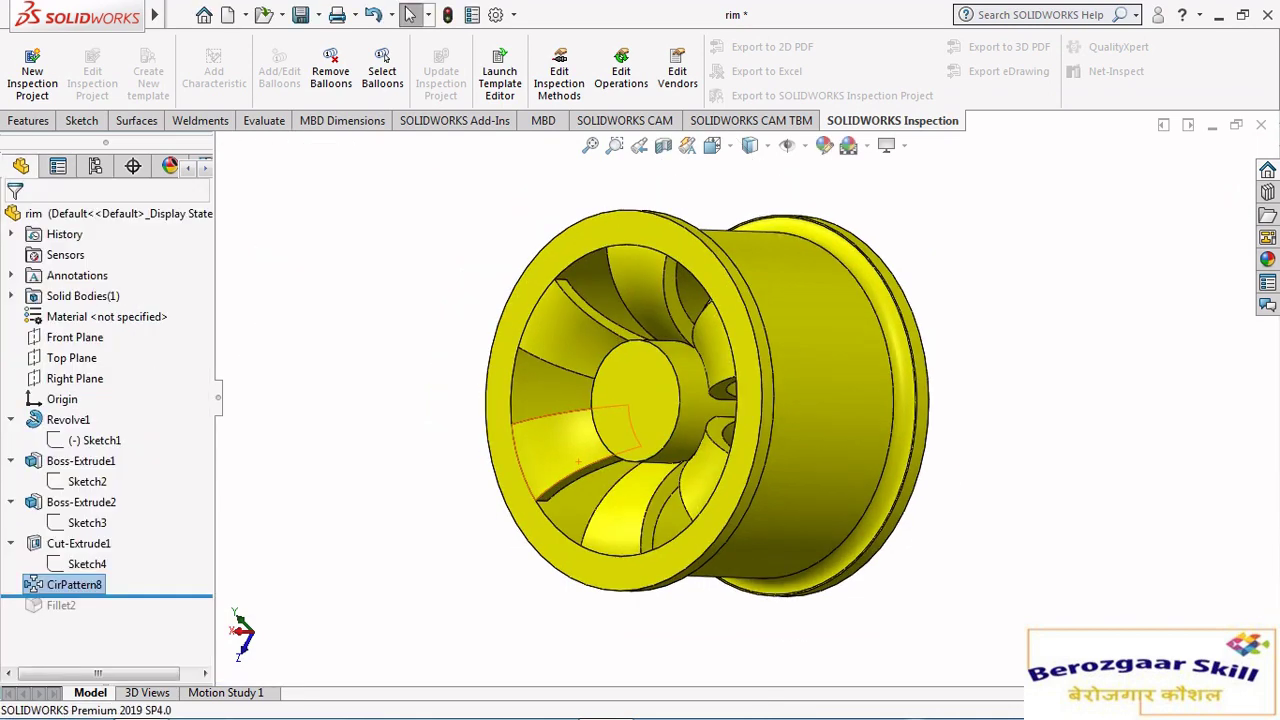
Roll forward to include Fillet2 and check its 1.00 mm hub fillet.
drag(100, 596, 100, 615)
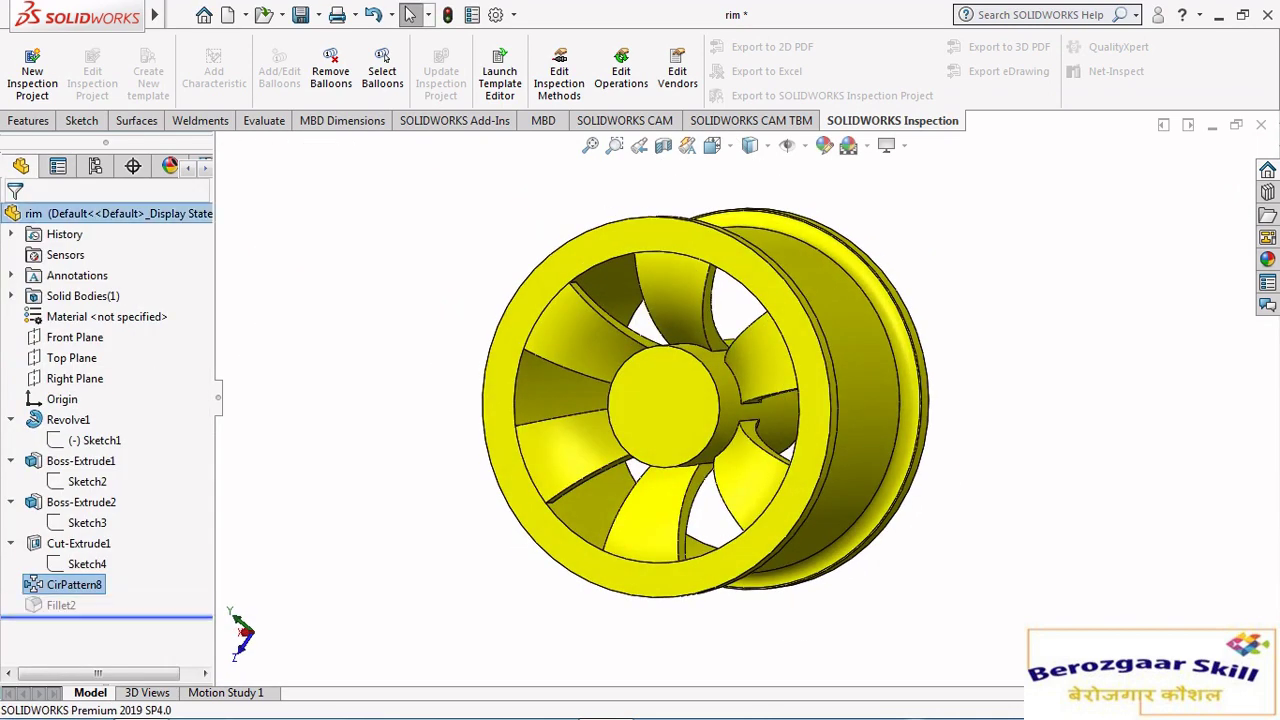
click(61, 605)
click(83, 545)
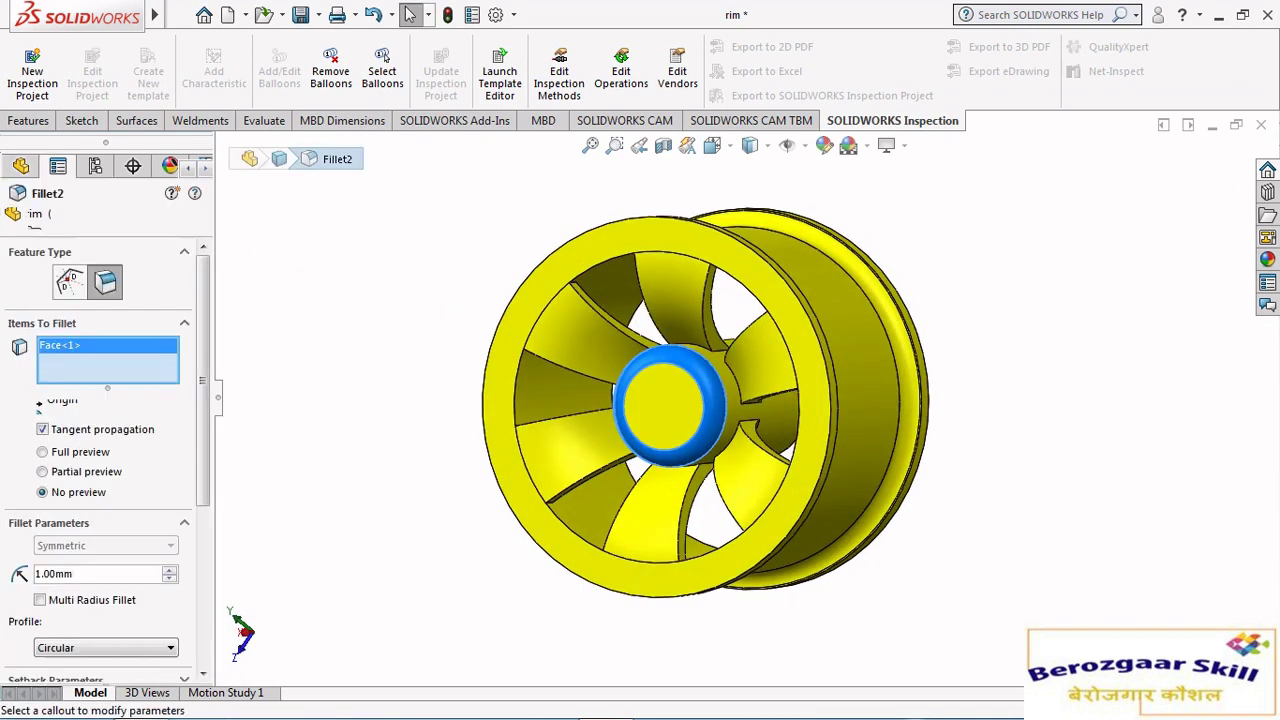
mouse_move(520, 402)
middle_down()
mouse_move(708, 402)
mouse_move(750, 380)
mouse_move(560, 390)
middle_up()
scroll(750, 380, down, 3)
key(Escape)
scroll(750, 380, up, 3)
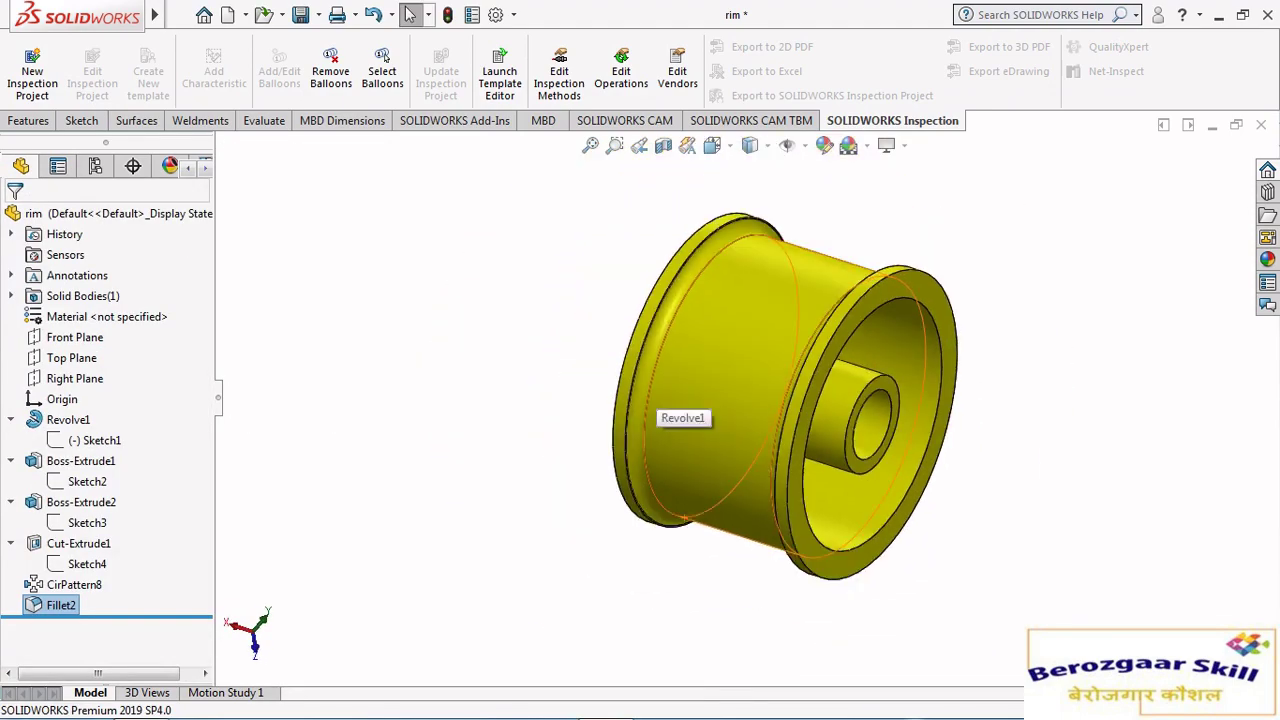
middle_drag(720, 368, 708, 397)
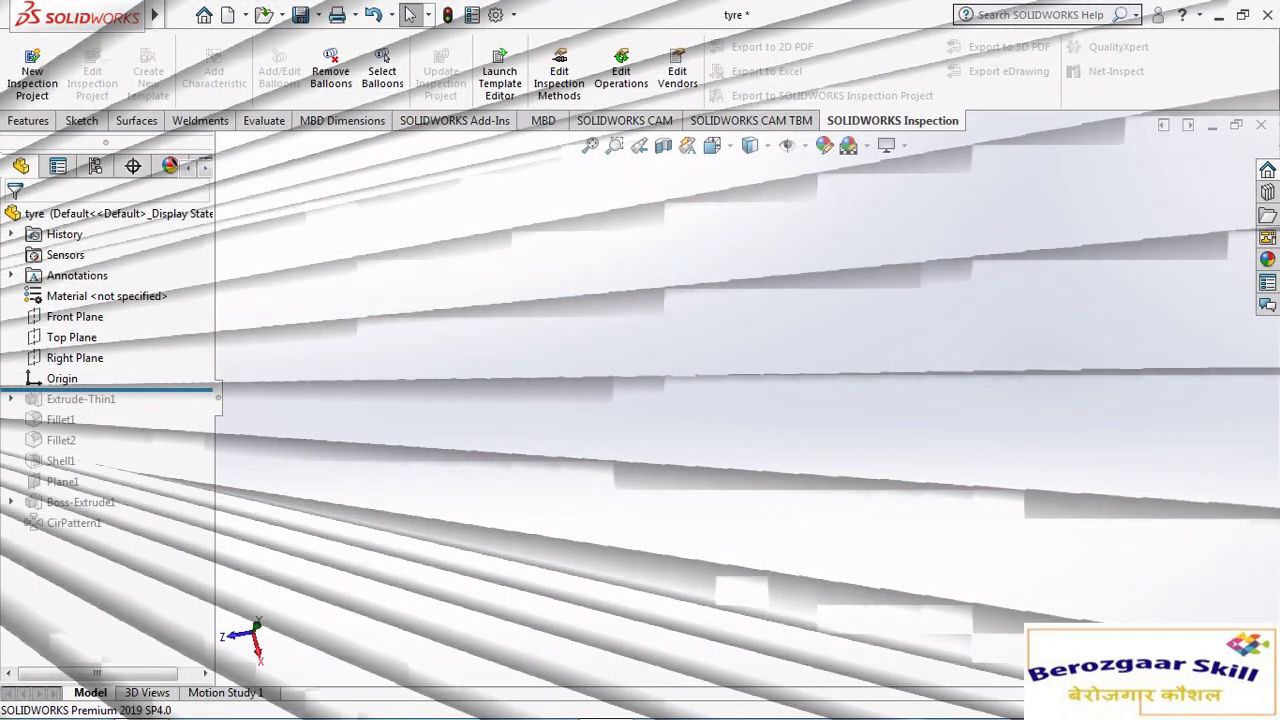
Give the tyre part a Plain White scene background.
click(866, 145)
click(960, 80)
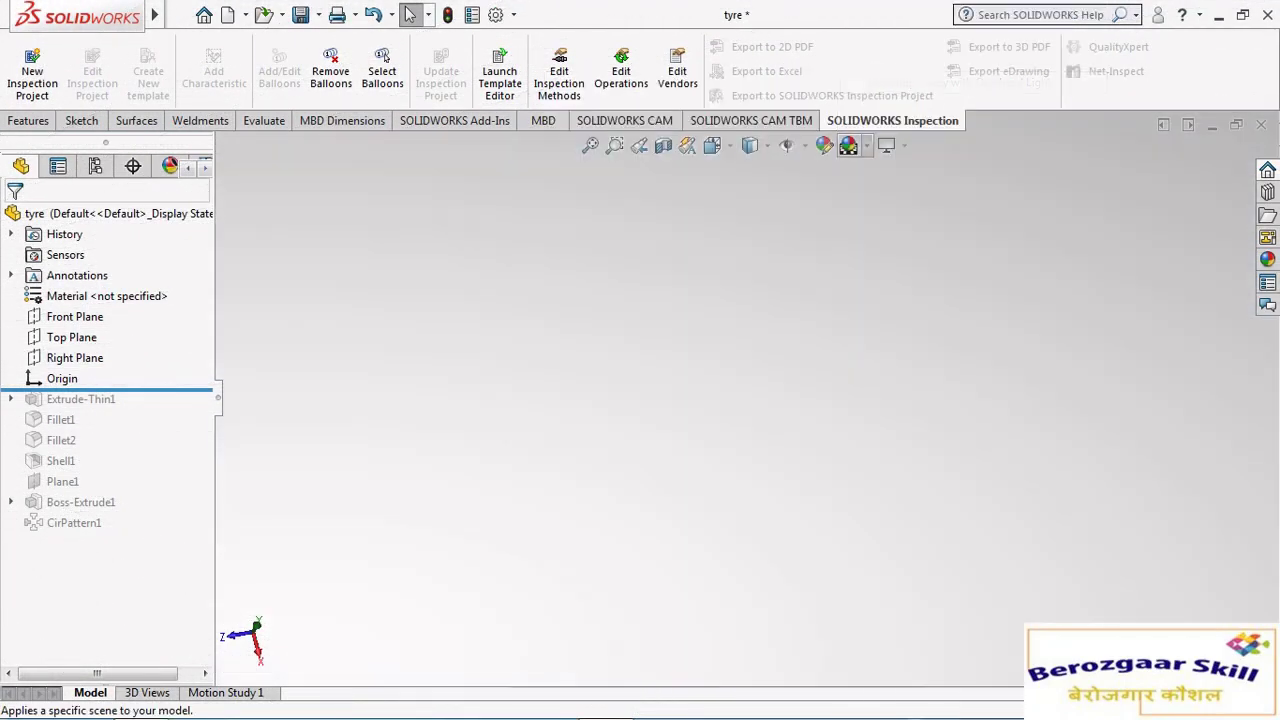
click(866, 145)
click(905, 58)
click(903, 145)
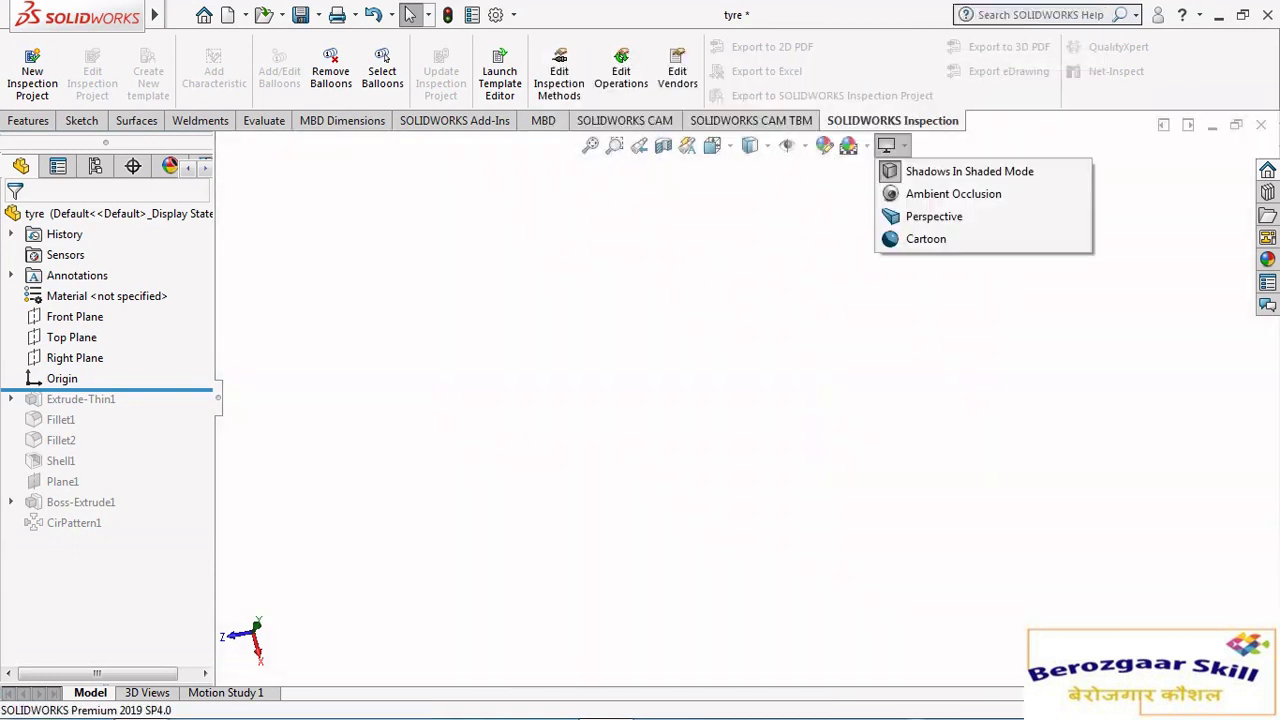
Roll forward to Extrude-Thin1 and review its Ø20.00 Sketch1 circle face-on.
drag(110, 389, 110, 430)
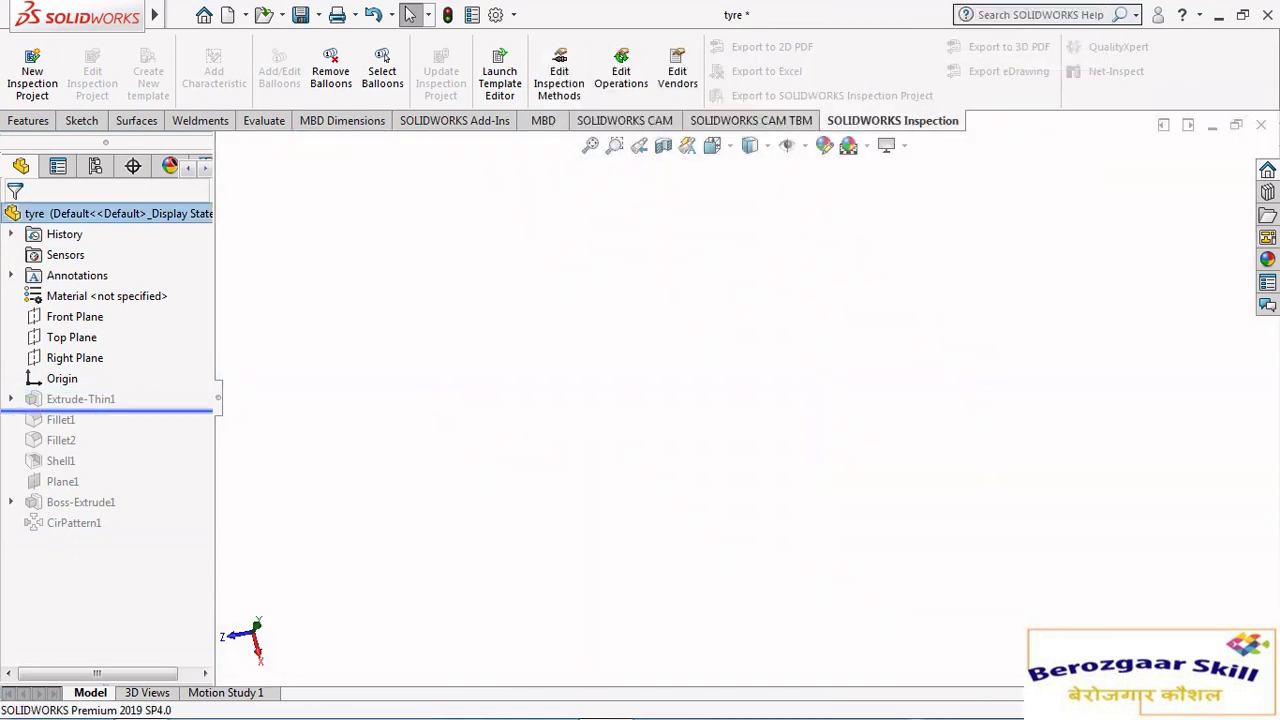
click(11, 419)
click(87, 438)
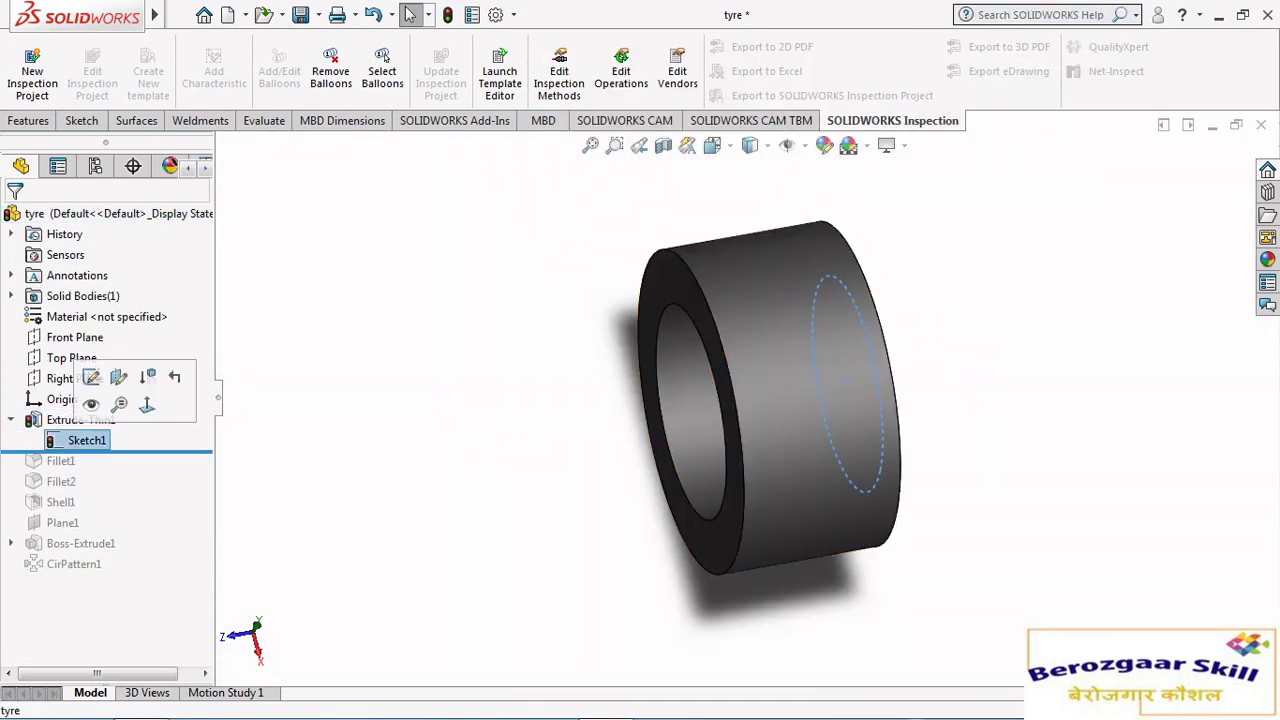
click(89, 375)
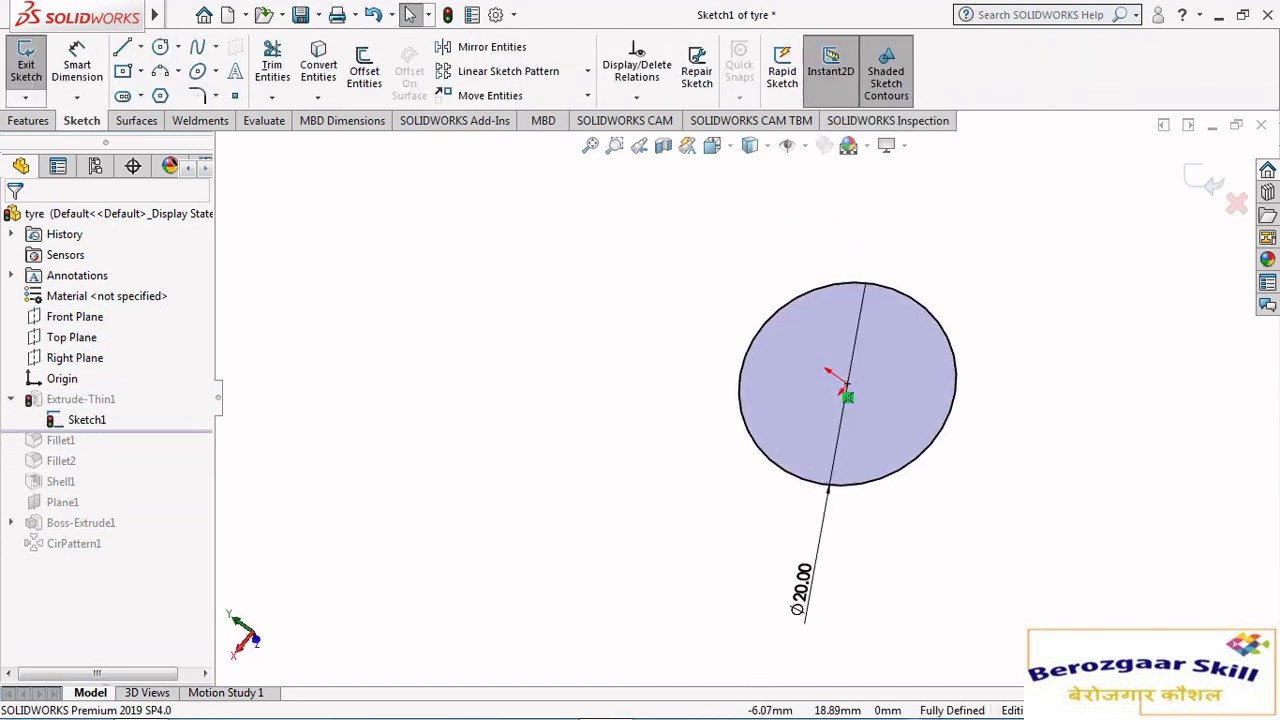
click(712, 145)
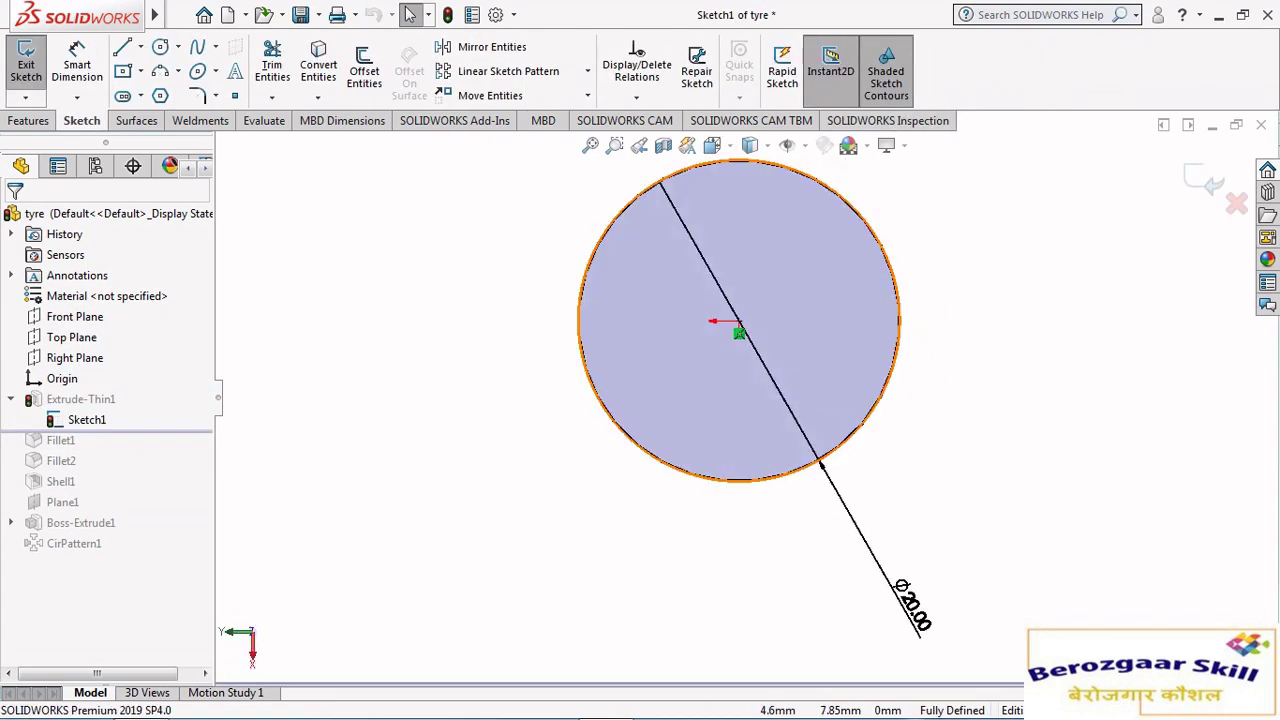
scroll(755, 320, down, 3)
scroll(755, 320, up, 2)
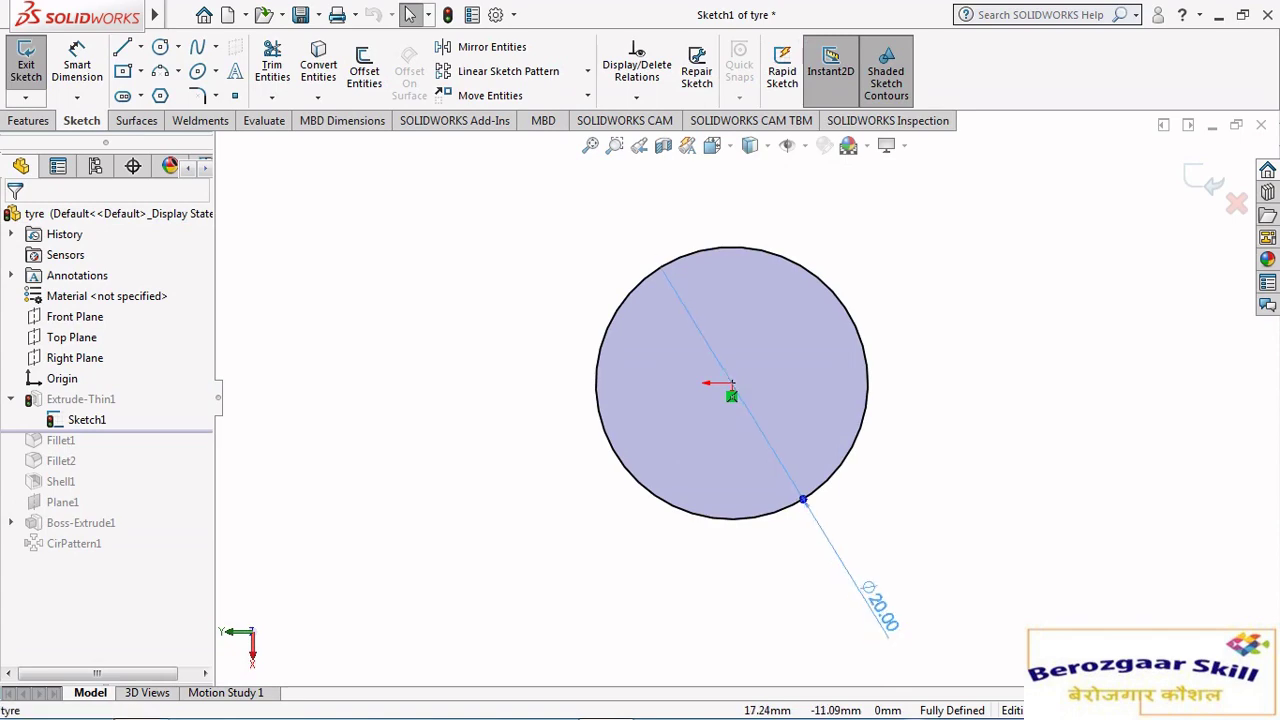
key(ctrl+b)
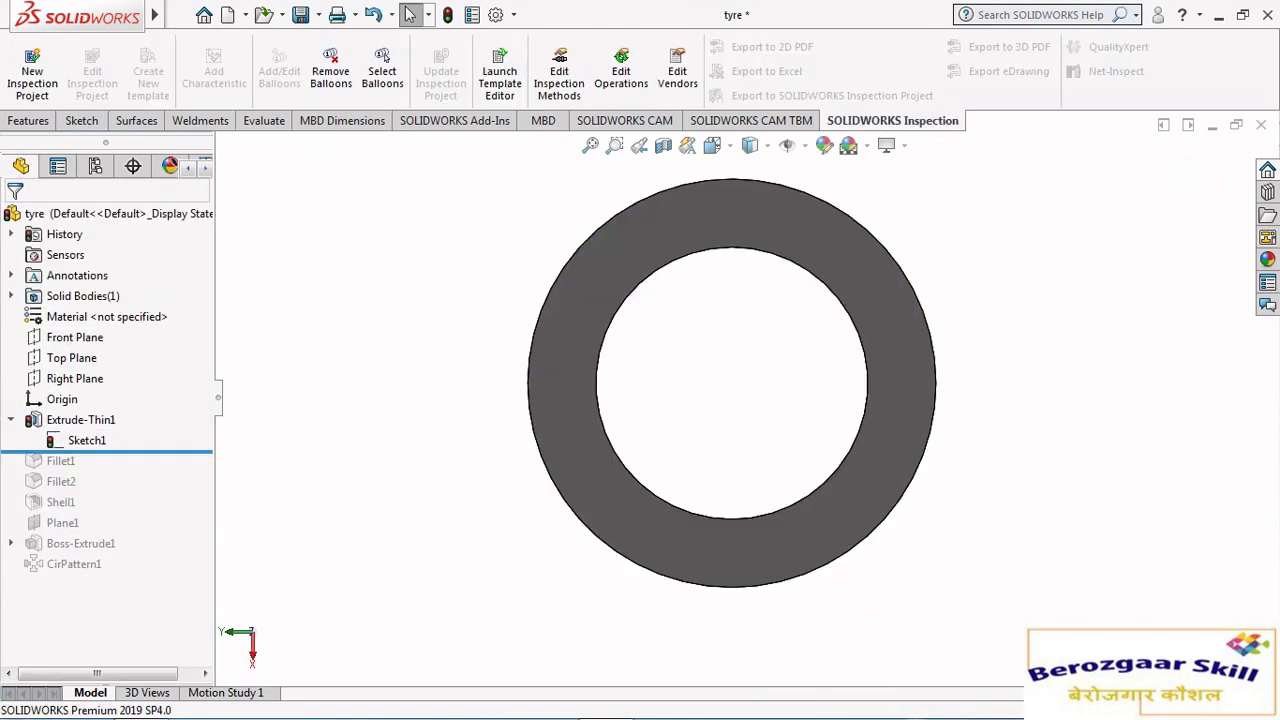
Review the Extrude-Thin1 ring settings and confirm them.
click(80, 419)
click(103, 354)
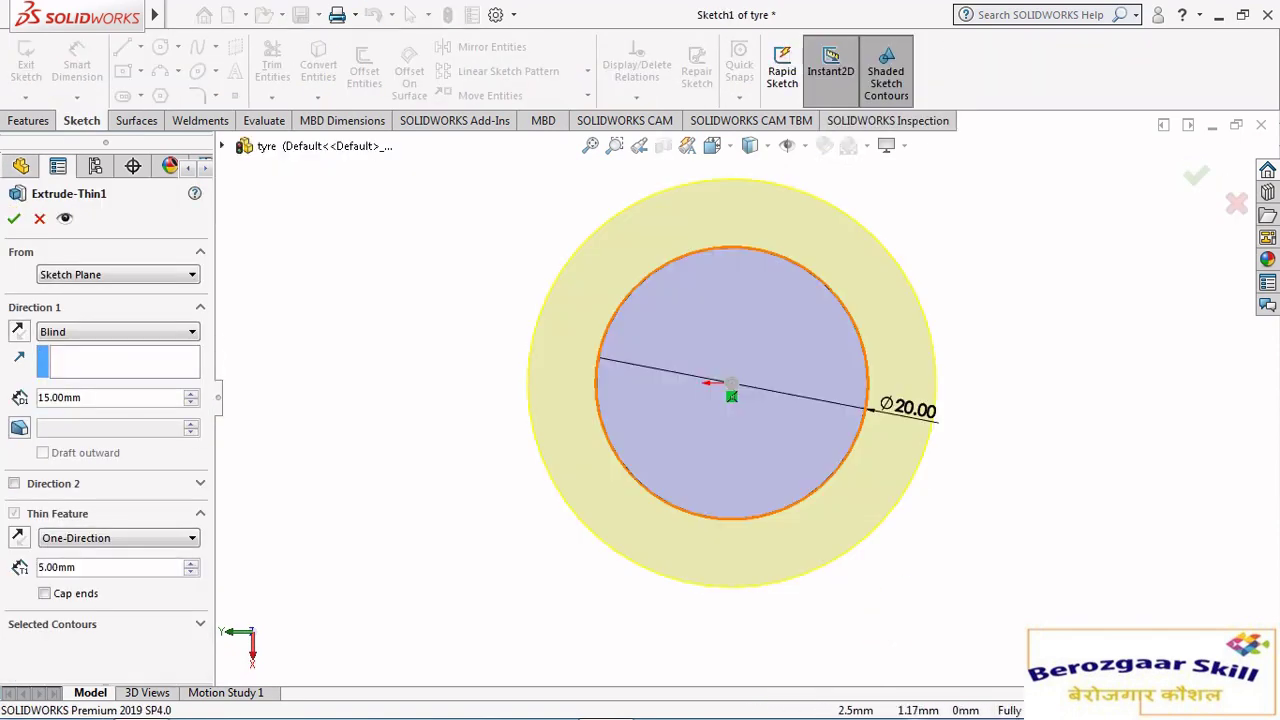
middle_drag(735, 390, 700, 420)
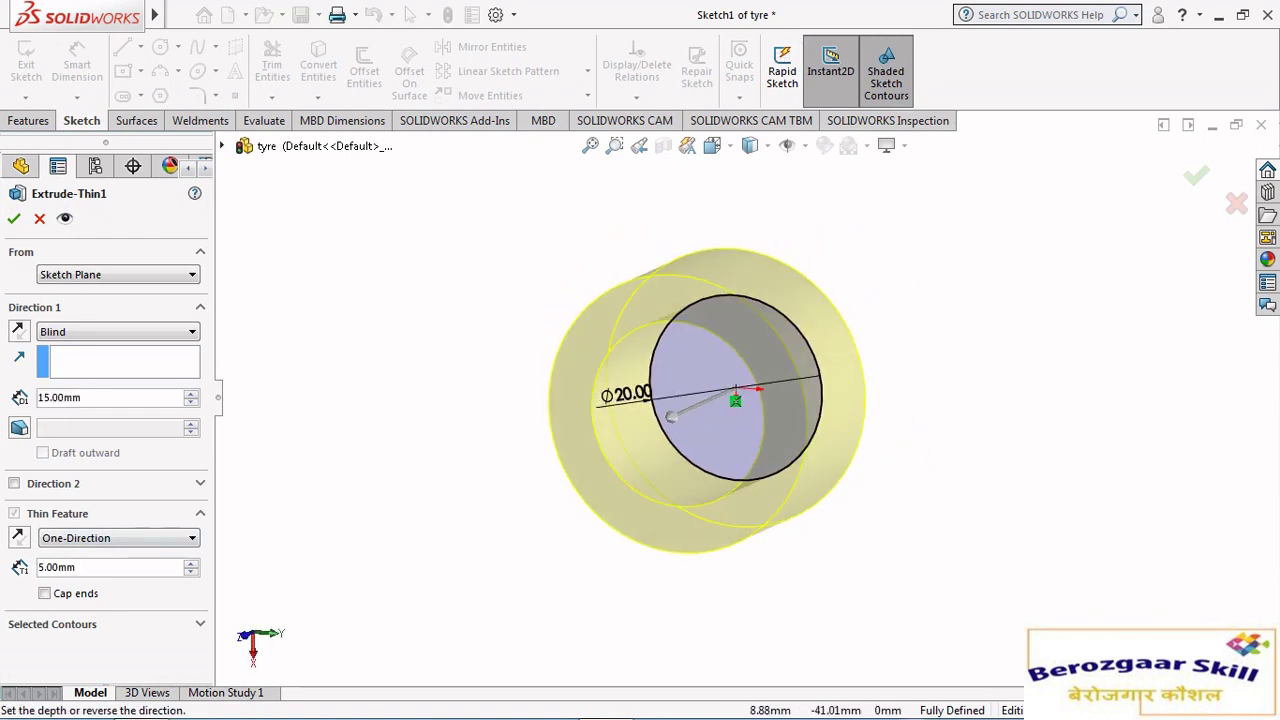
key(Return)
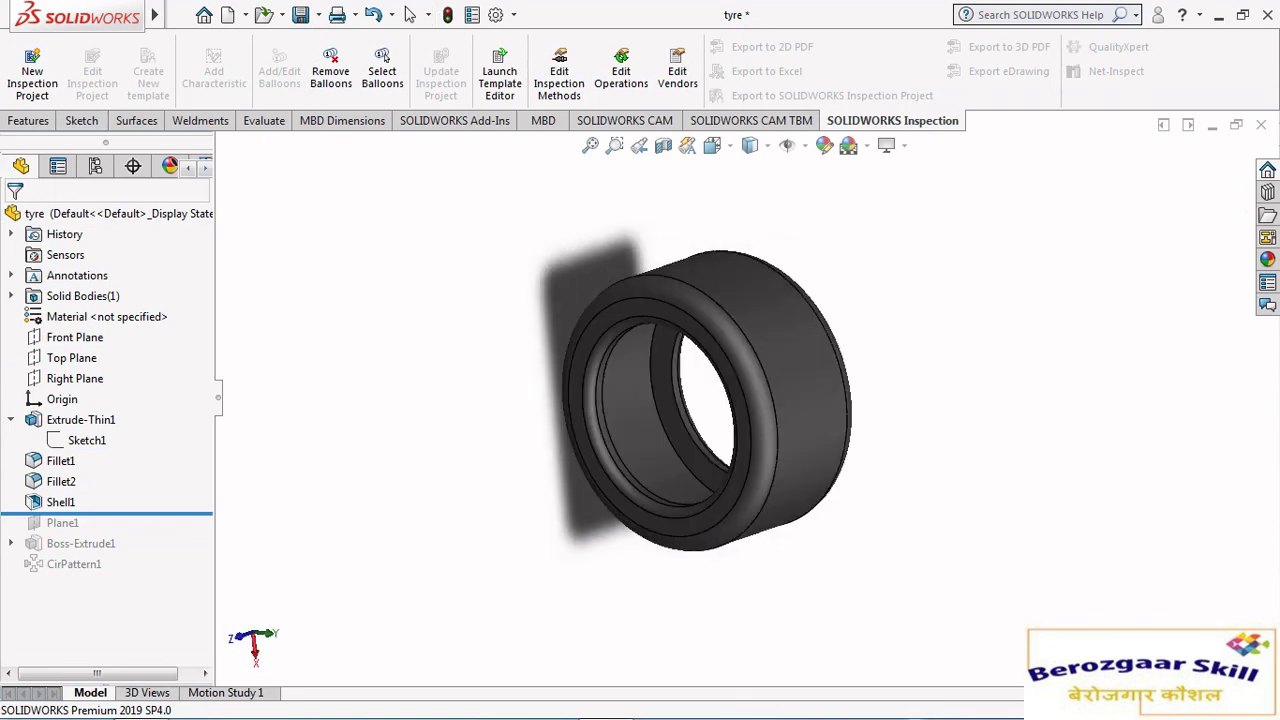
Check the tyre's 2 mm Fillet1 and 1 mm Fillet2.
click(60, 461)
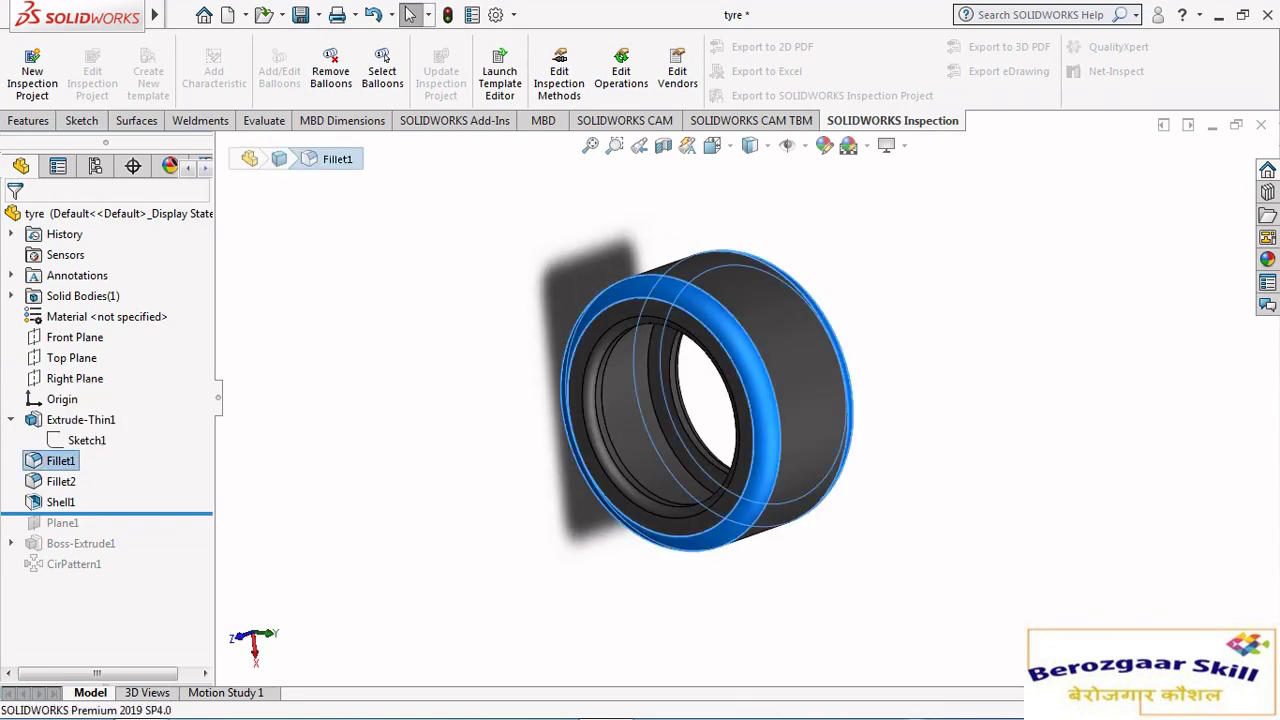
click(72, 440)
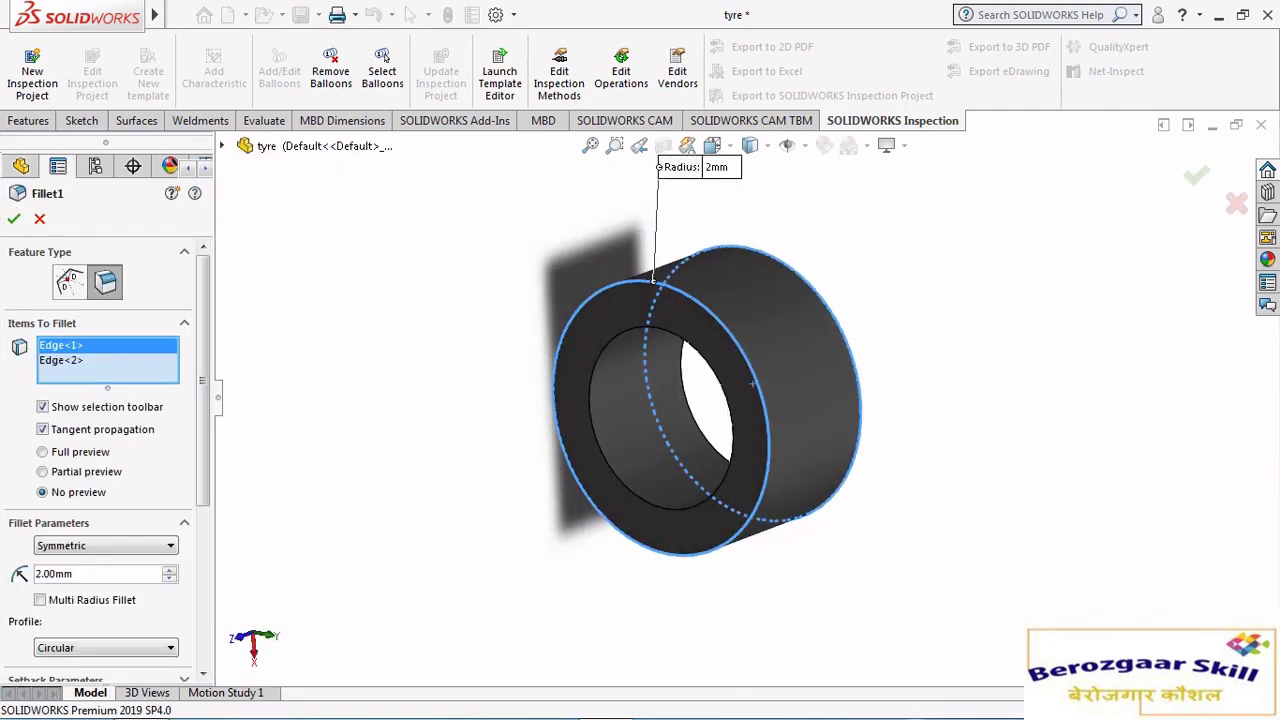
key(Return)
click(61, 481)
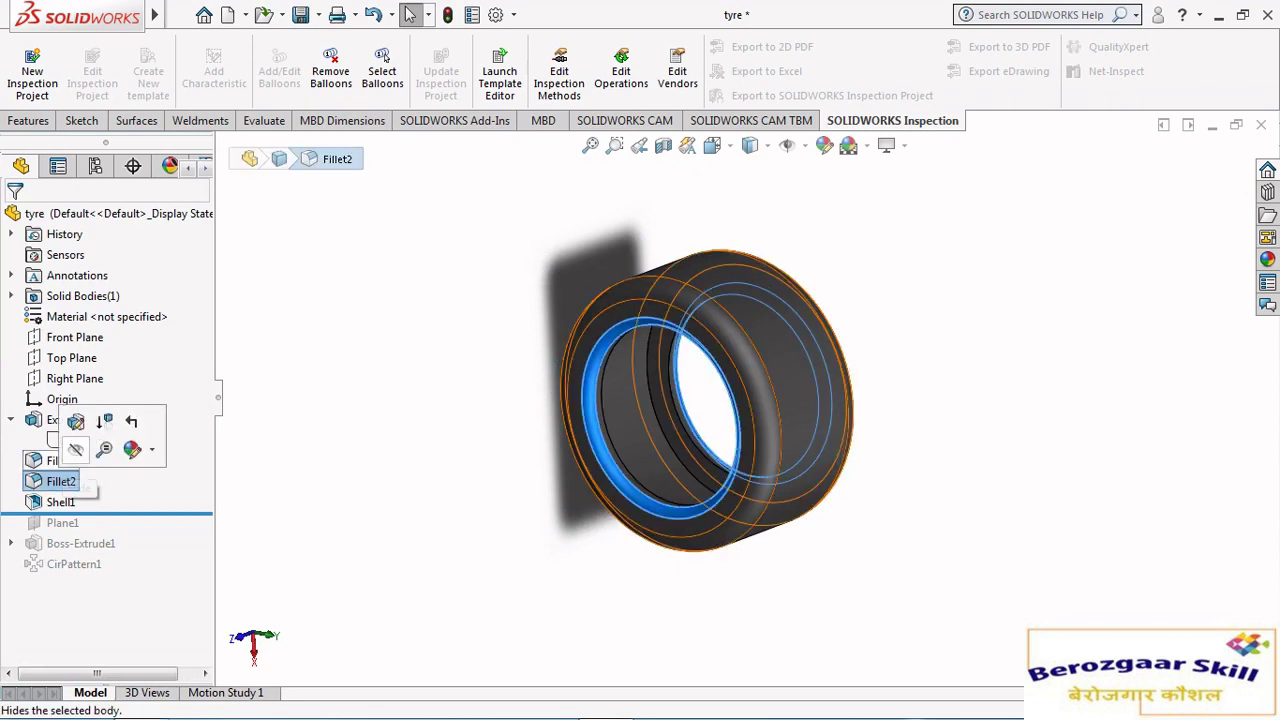
click(75, 425)
mouse_move(752, 384)
middle_down()
mouse_move(720, 385)
mouse_move(758, 387)
middle_up()
key(Return)
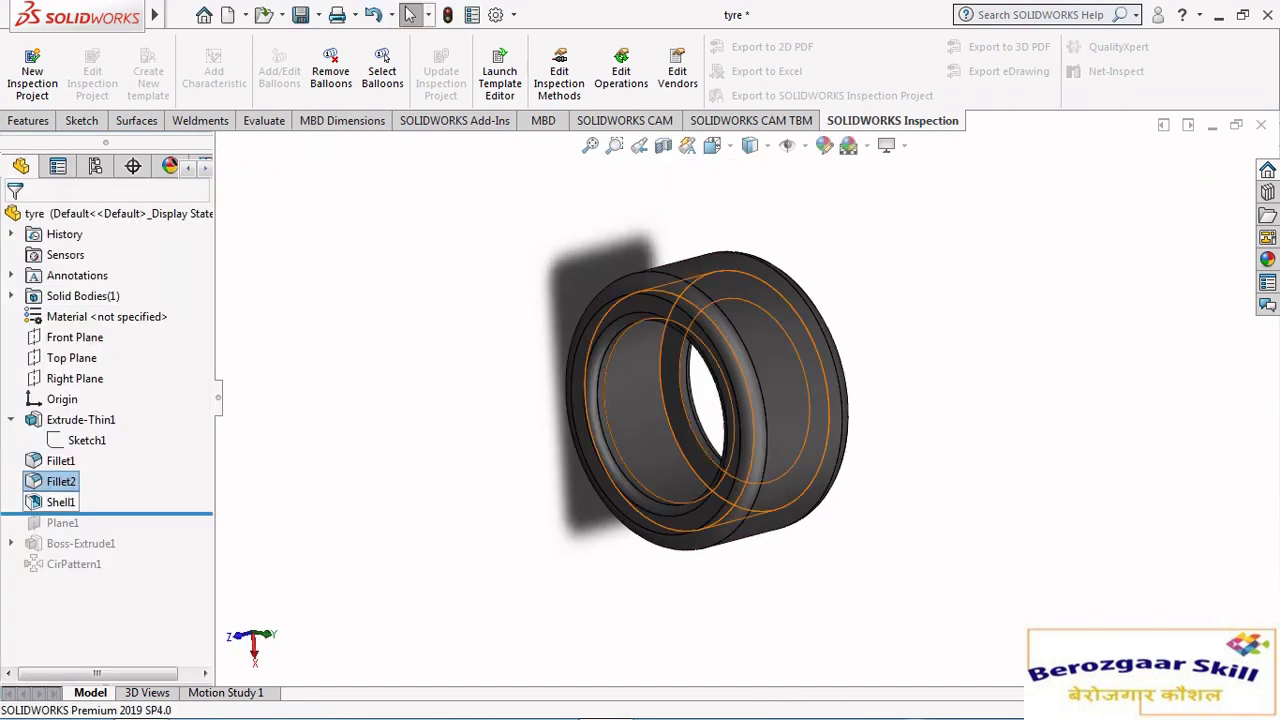
Review the 2 mm Shell1, then roll forward to include the Boss-Extrude1 tread blocks.
click(60, 502)
click(92, 441)
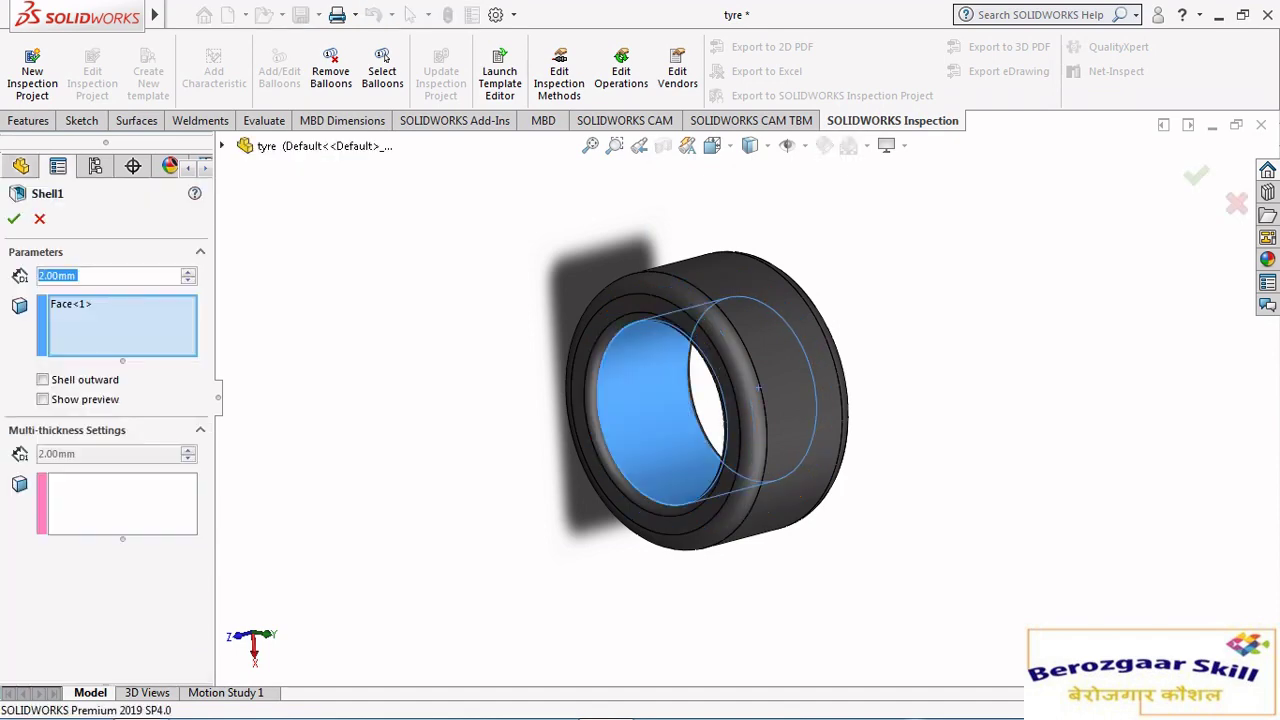
mouse_move(752, 386)
middle_down()
mouse_move(730, 386)
mouse_move(755, 387)
middle_up()
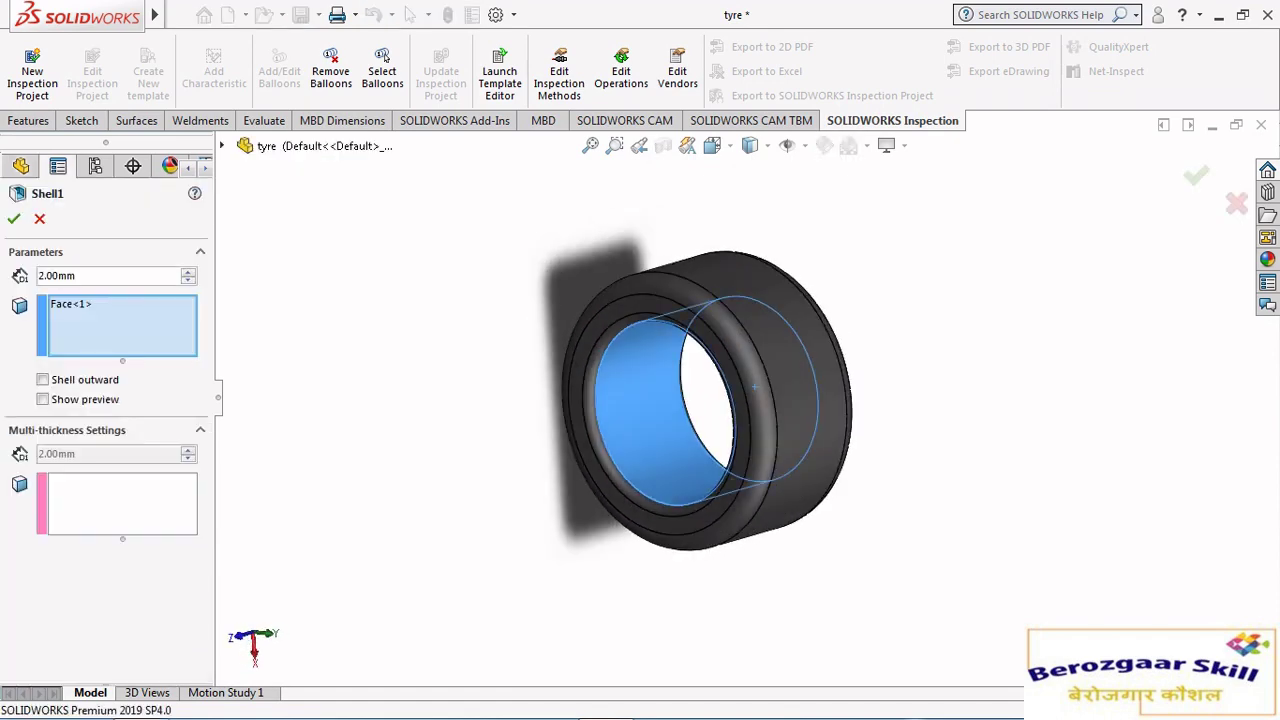
click(14, 218)
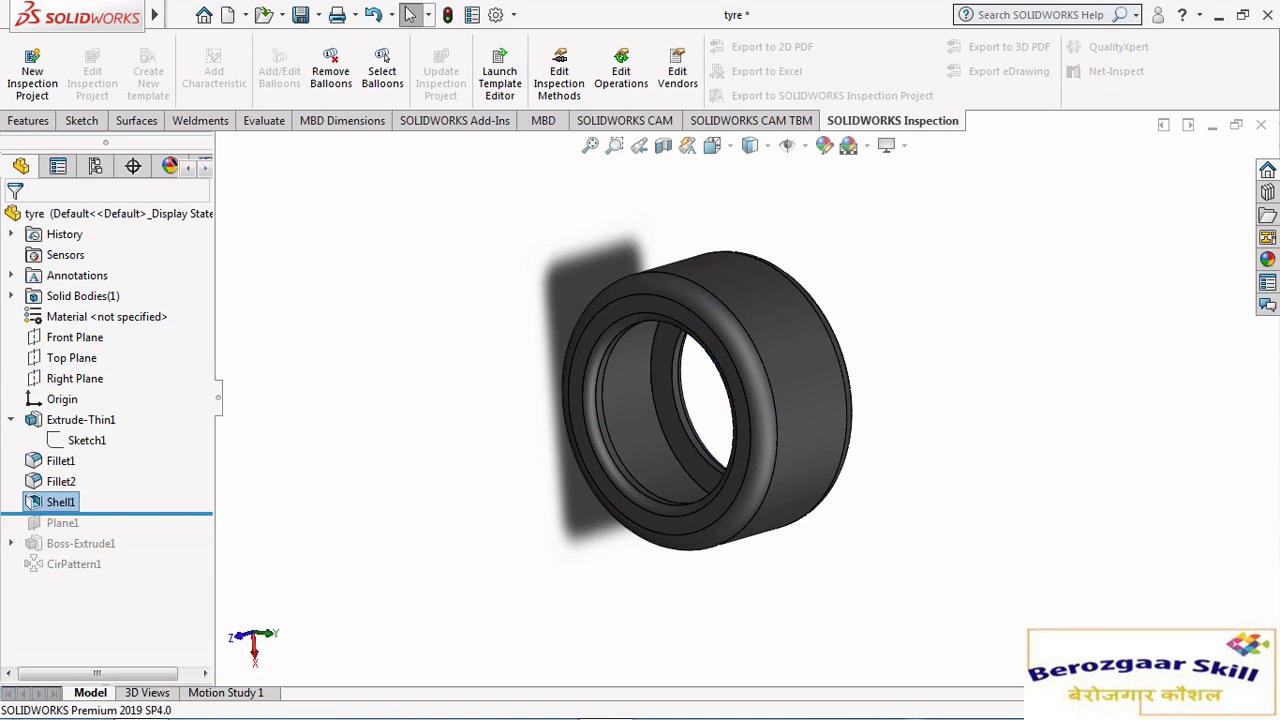
drag(144, 530, 144, 515)
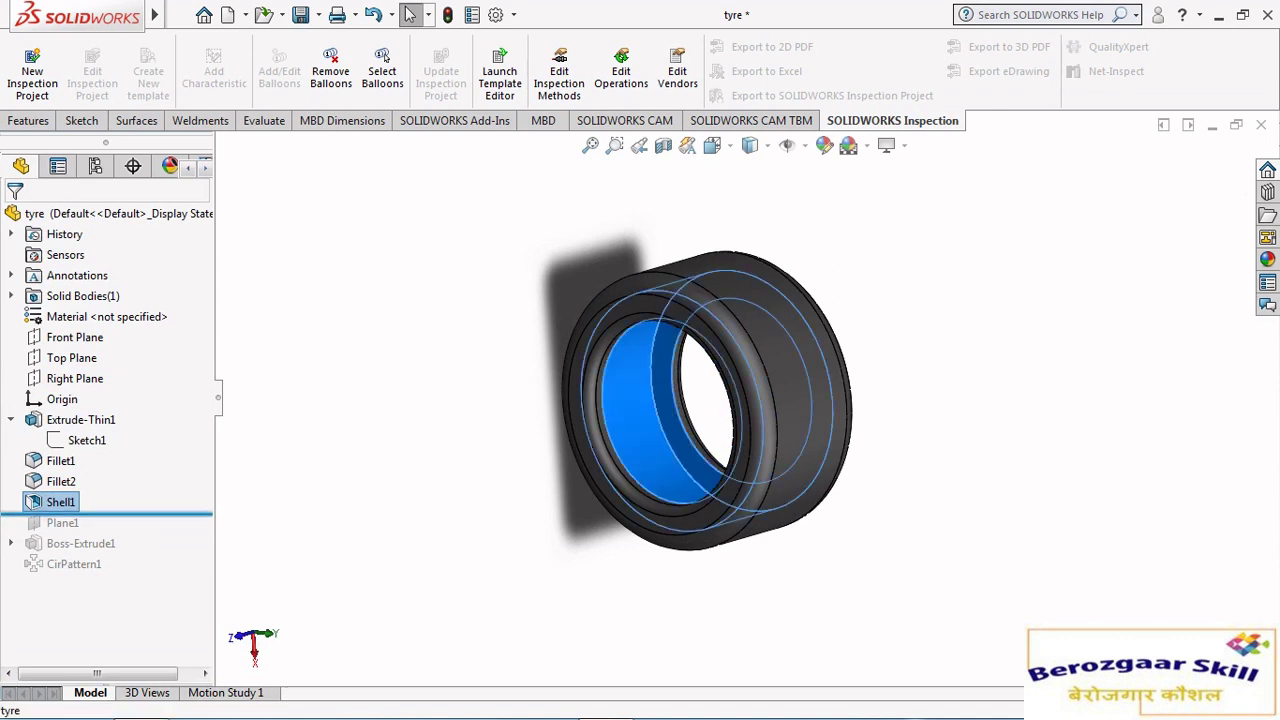
View the tread-block Sketch3 under Boss-Extrude1 Normal To, zoom in, and exit the sketch.
key(Left)
key(Left)
key(Left)
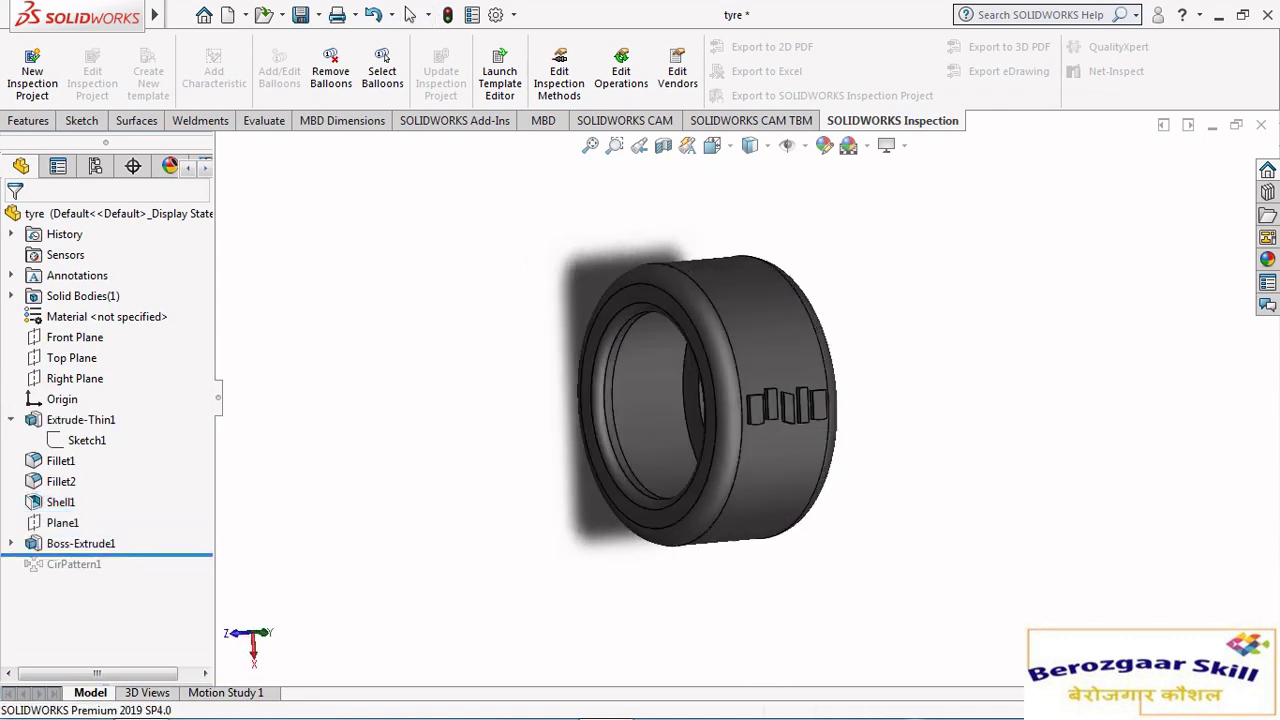
click(11, 543)
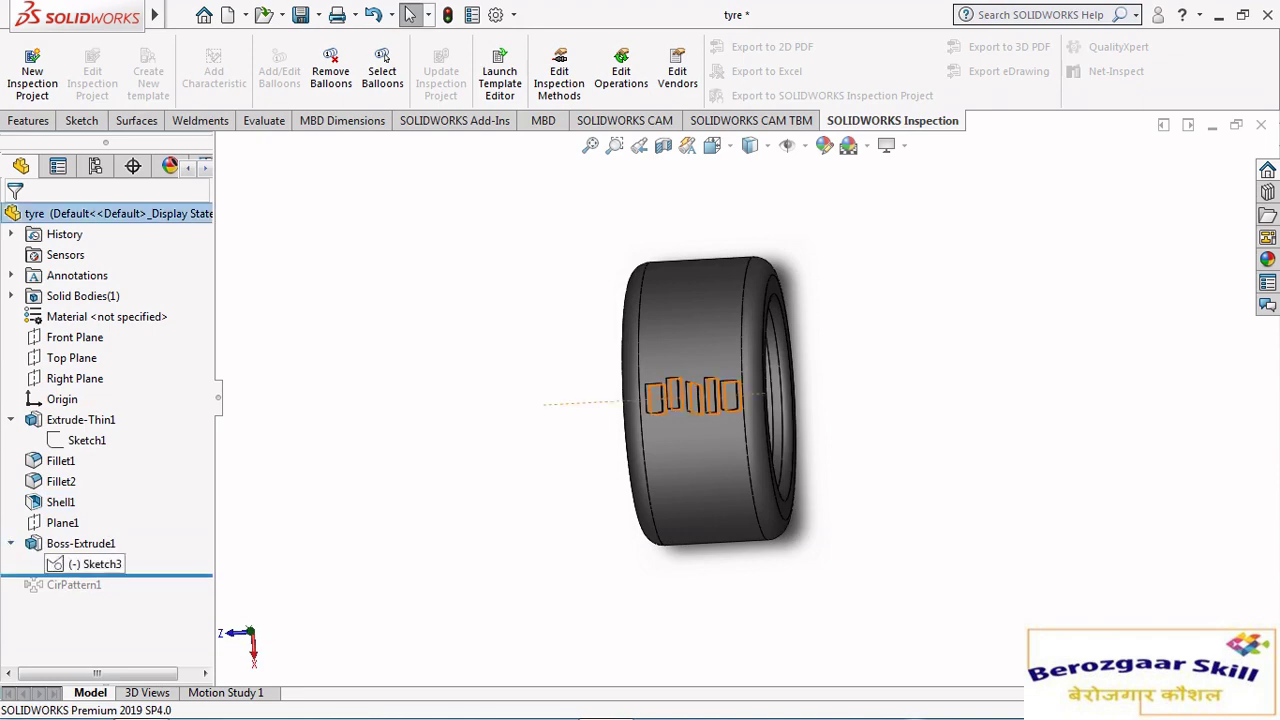
click(95, 564)
click(103, 497)
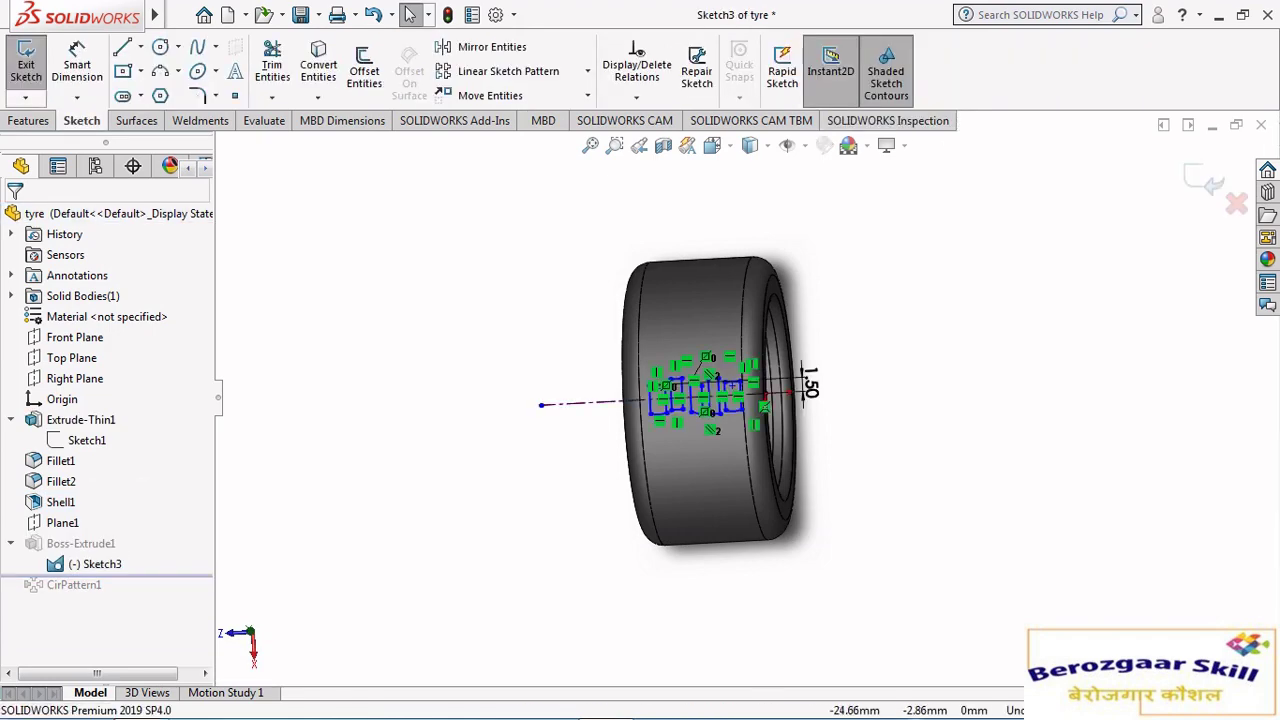
click(712, 145)
click(730, 170)
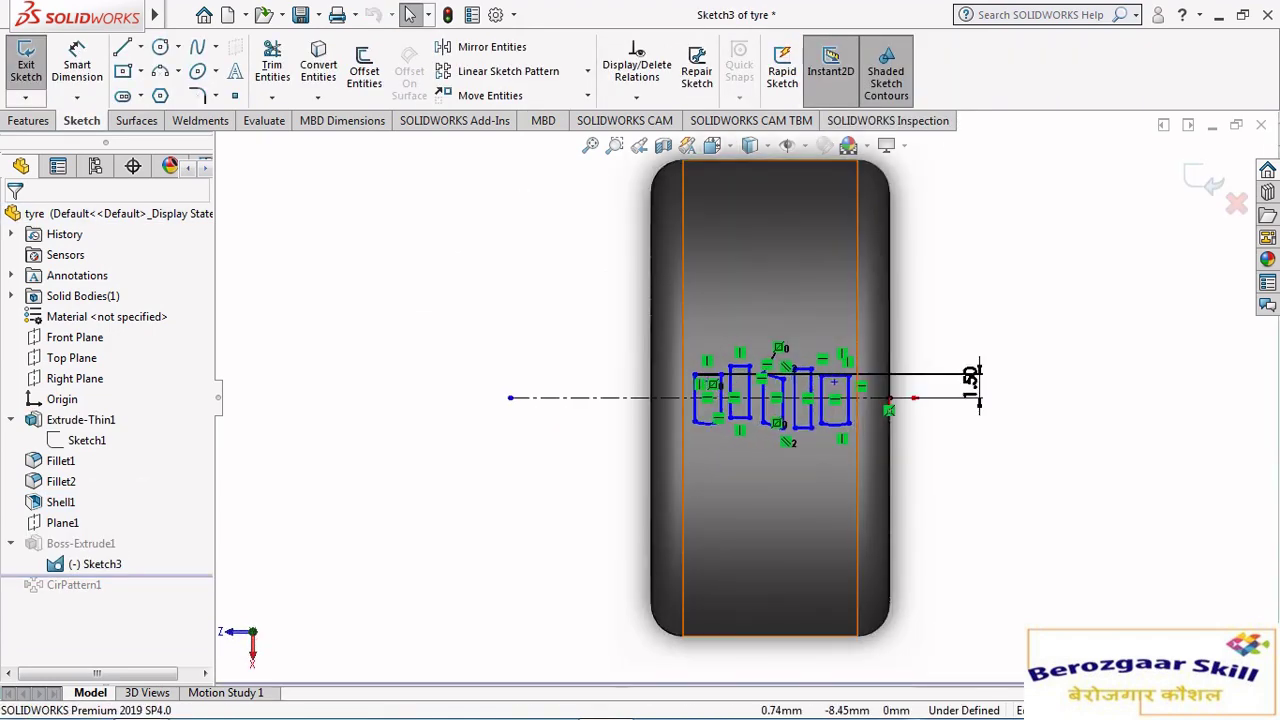
scroll(771, 420, up, 3)
scroll(770, 430, down, 2)
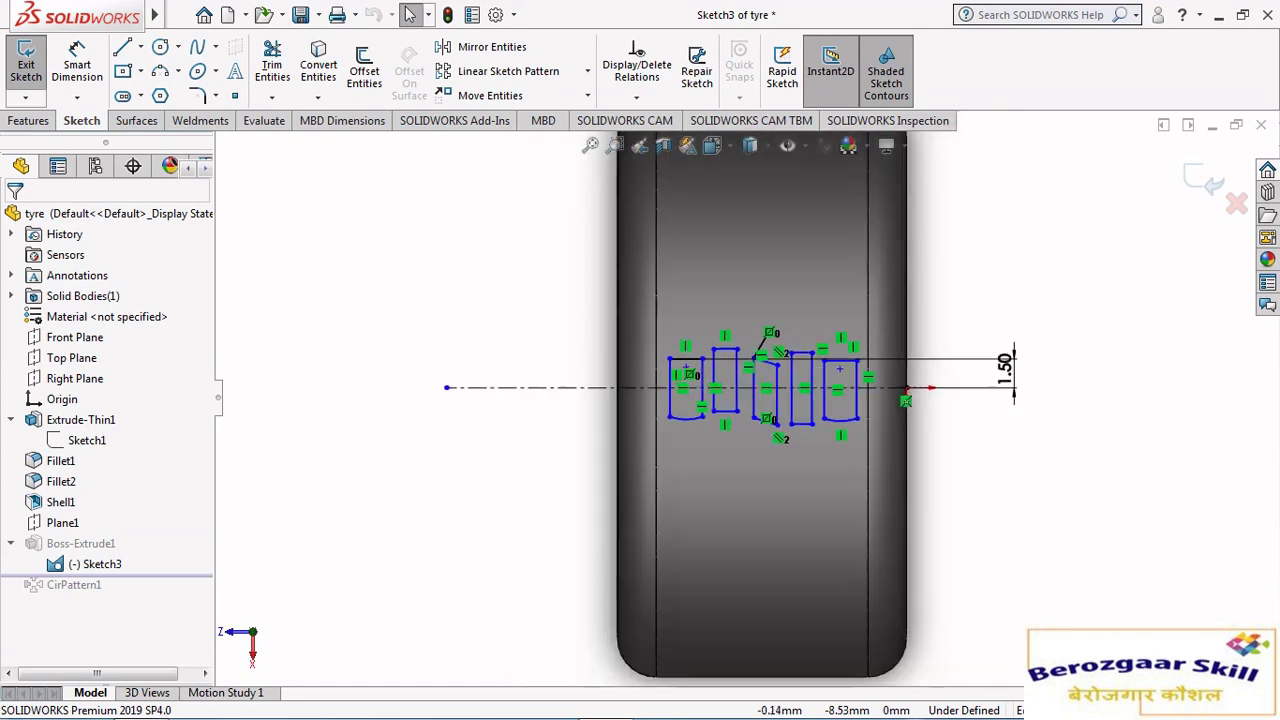
scroll(790, 430, up, 2)
scroll(805, 425, down, 2)
scroll(820, 422, up, 1)
scroll(691, 409, up, 1)
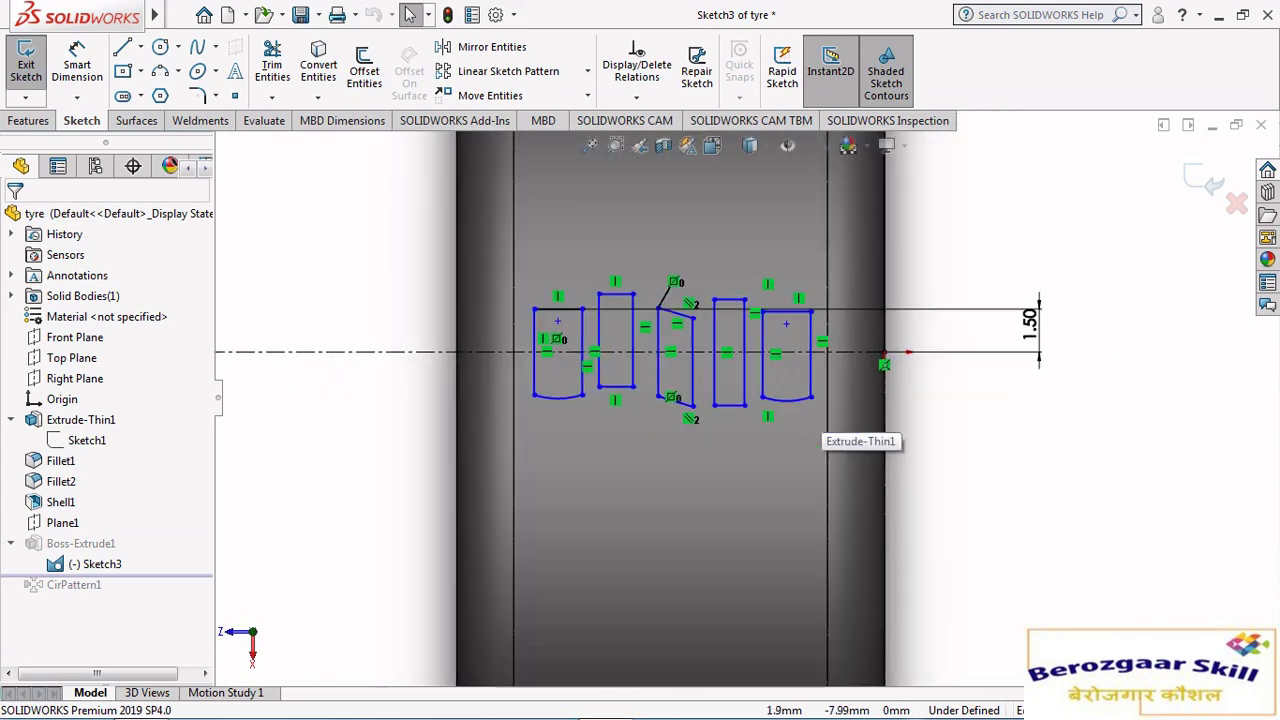
scroll(691, 409, up, 1)
key(ctrl+b)
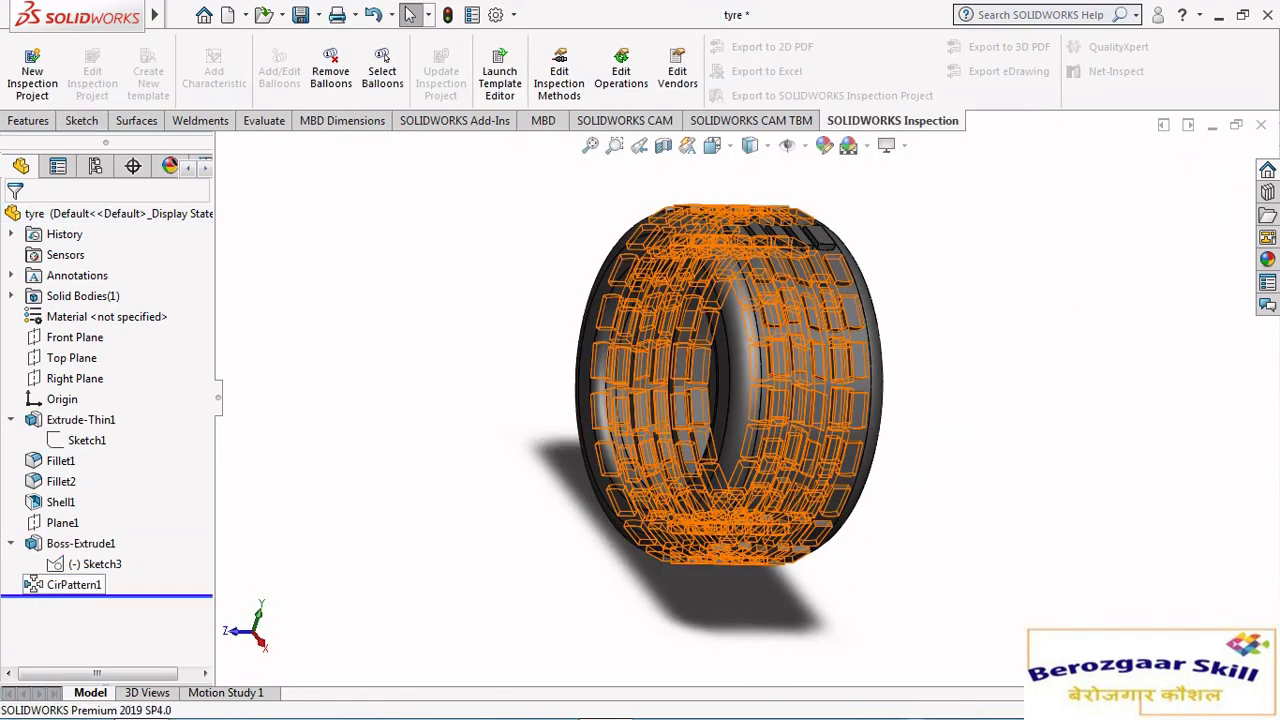
Confirm CirPattern1's 360°, 22-instance circular tread pattern.
click(73, 584)
click(96, 528)
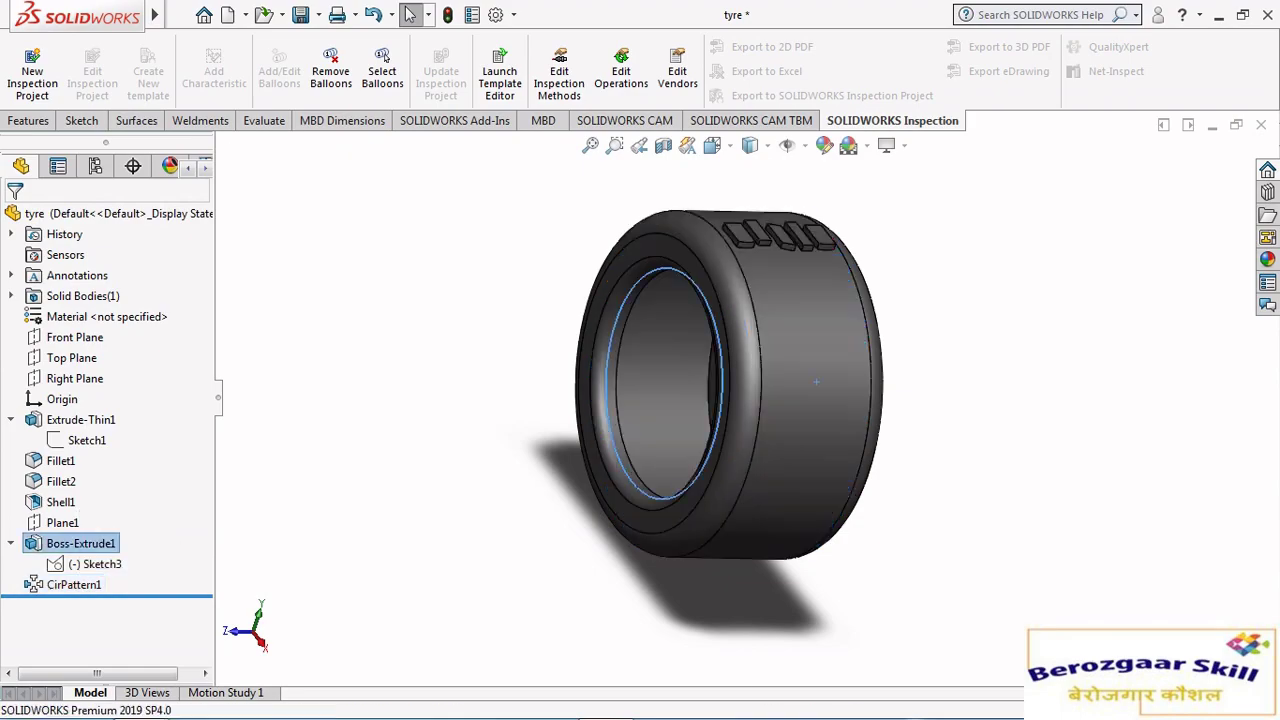
mouse_move(652, 383)
middle_down()
mouse_move(733, 402)
mouse_move(679, 409)
middle_up()
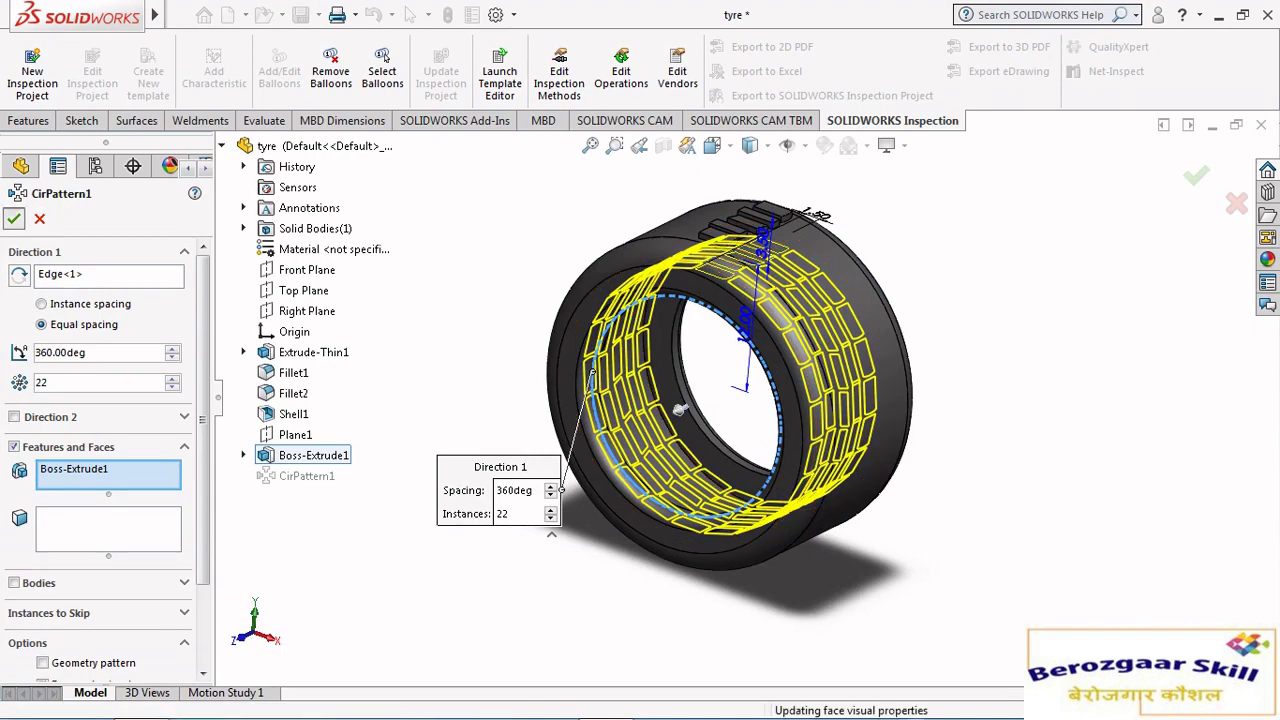
key(Return)
mouse_move(730, 400)
middle_down()
mouse_move(690, 410)
mouse_move(870, 500)
middle_up()
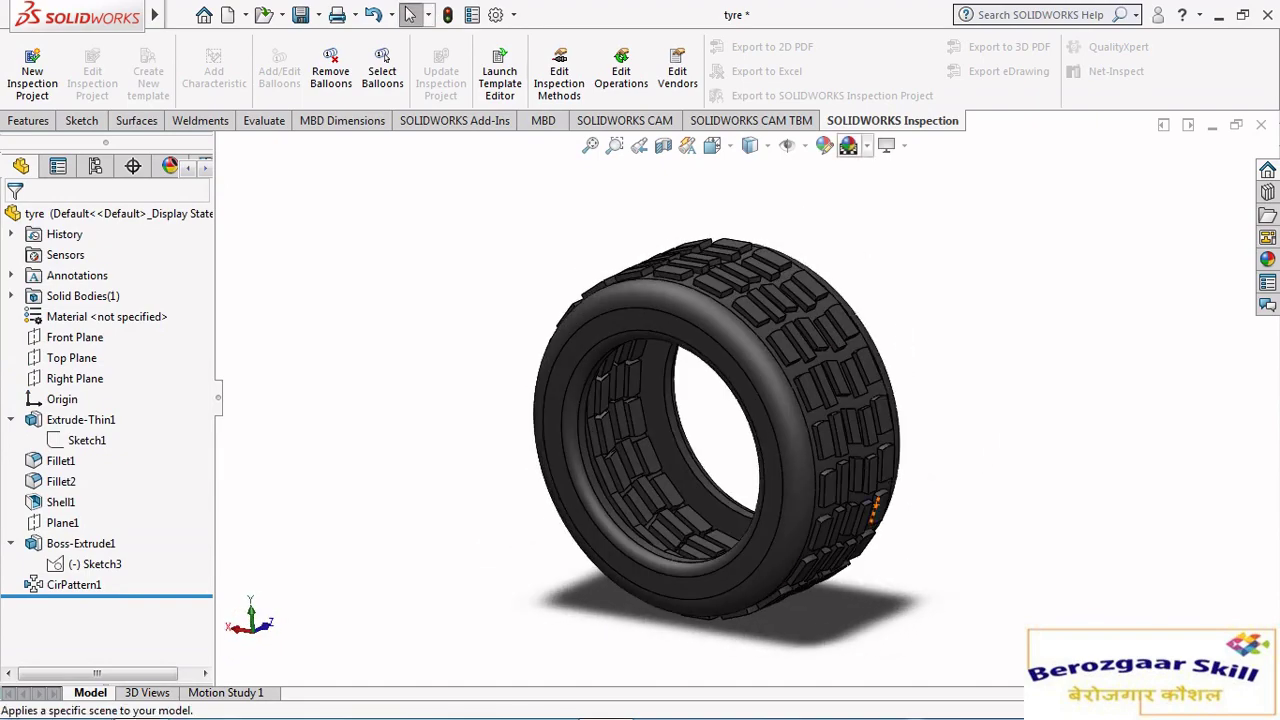
Place the finished tyre on a grey floor scene.
click(848, 145)
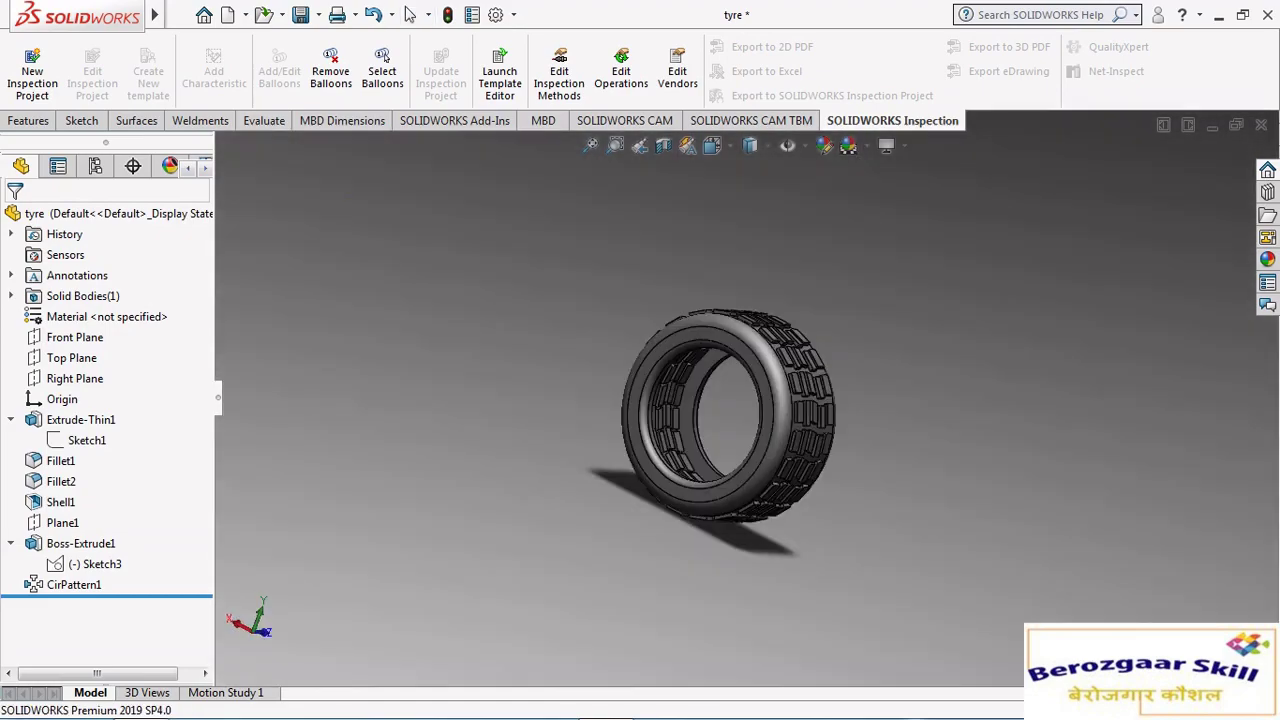
scroll(770, 470, down, 2)
scroll(770, 470, down, 2)
scroll(770, 470, down, 2)
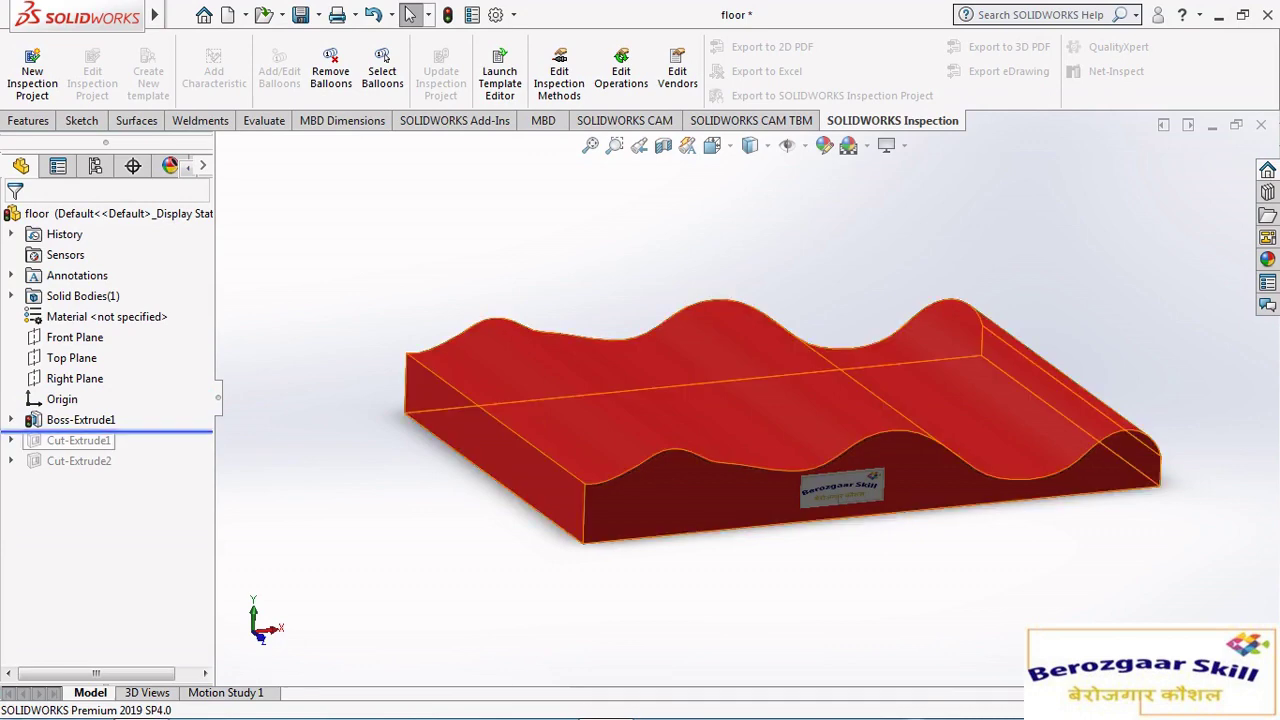
Edit the floor's profile sketch and view it from the front.
click(11, 419)
click(95, 440)
click(113, 378)
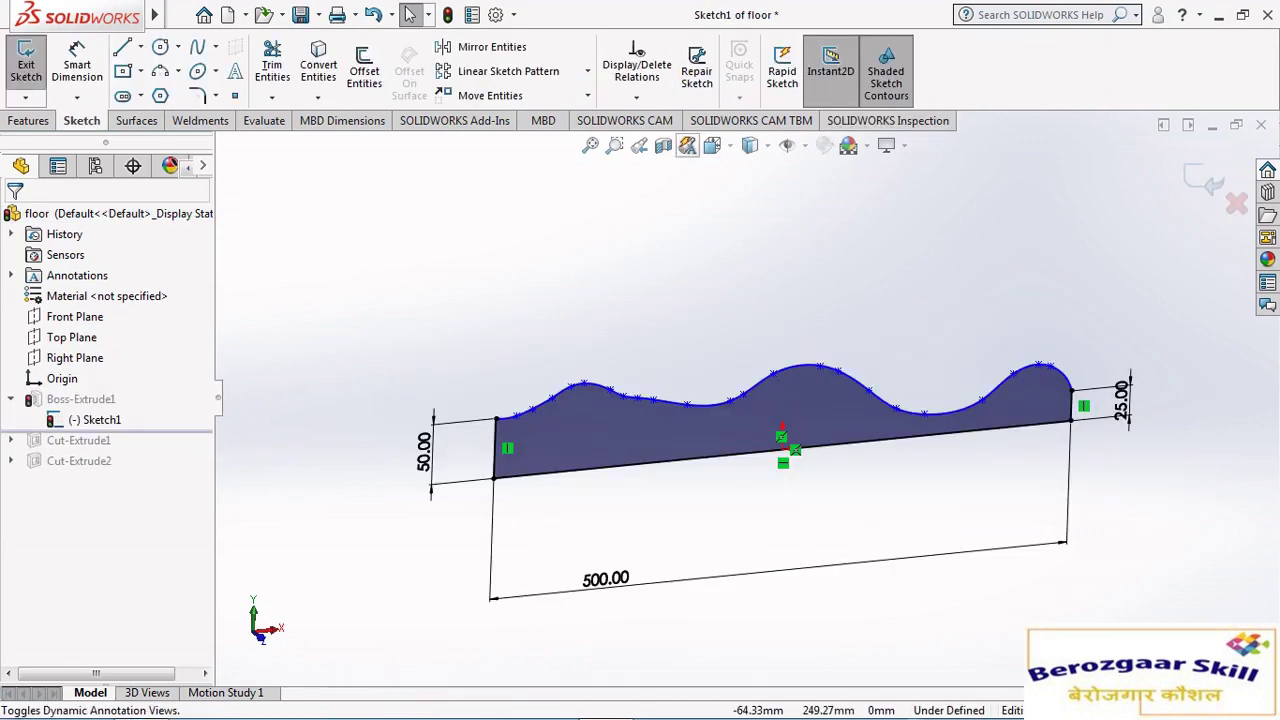
click(712, 145)
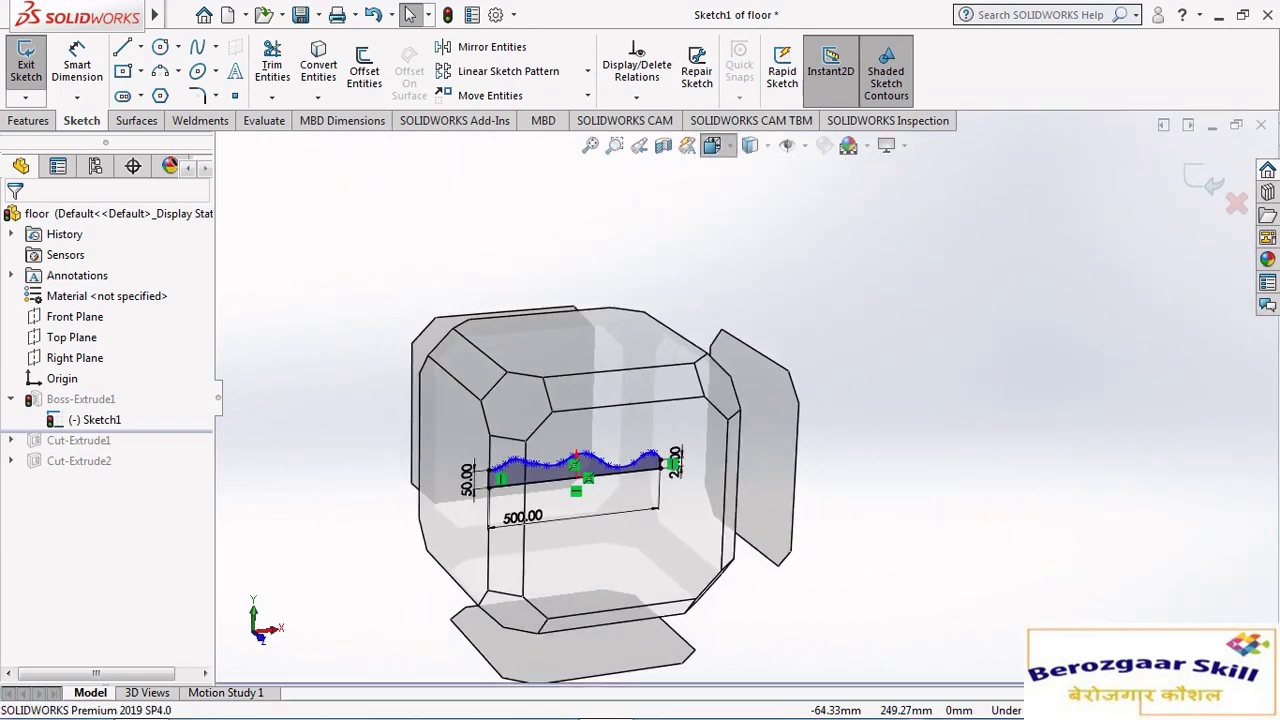
key(ctrl+1)
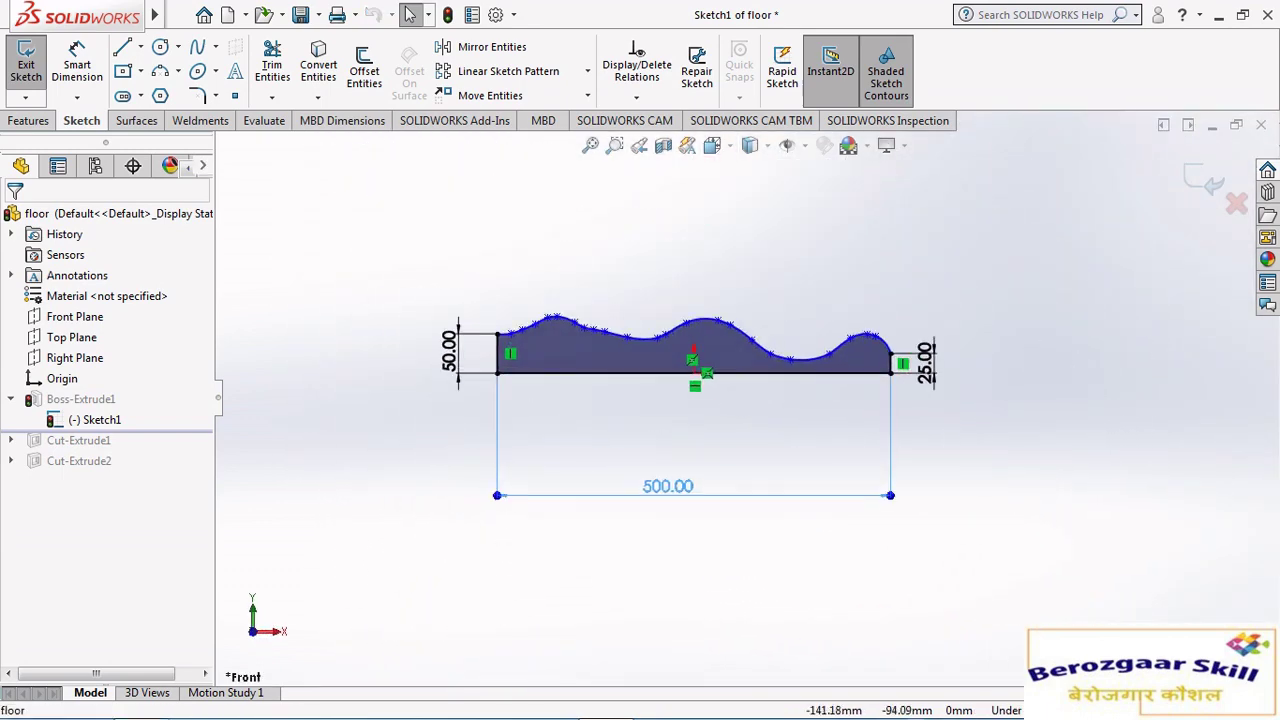
Move the 50.00 height dimension left of the profile, check the 25.00 one, and exit the sketch.
click(673, 510)
drag(448, 350, 350, 345)
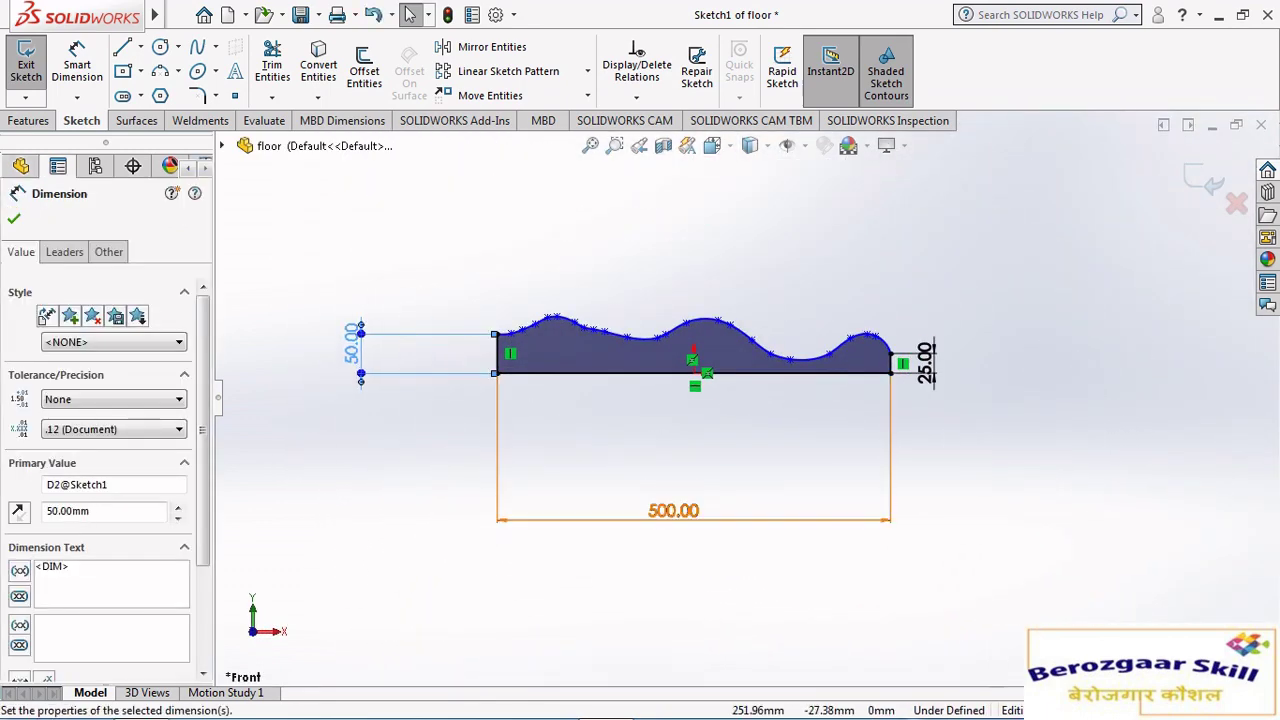
click(926, 360)
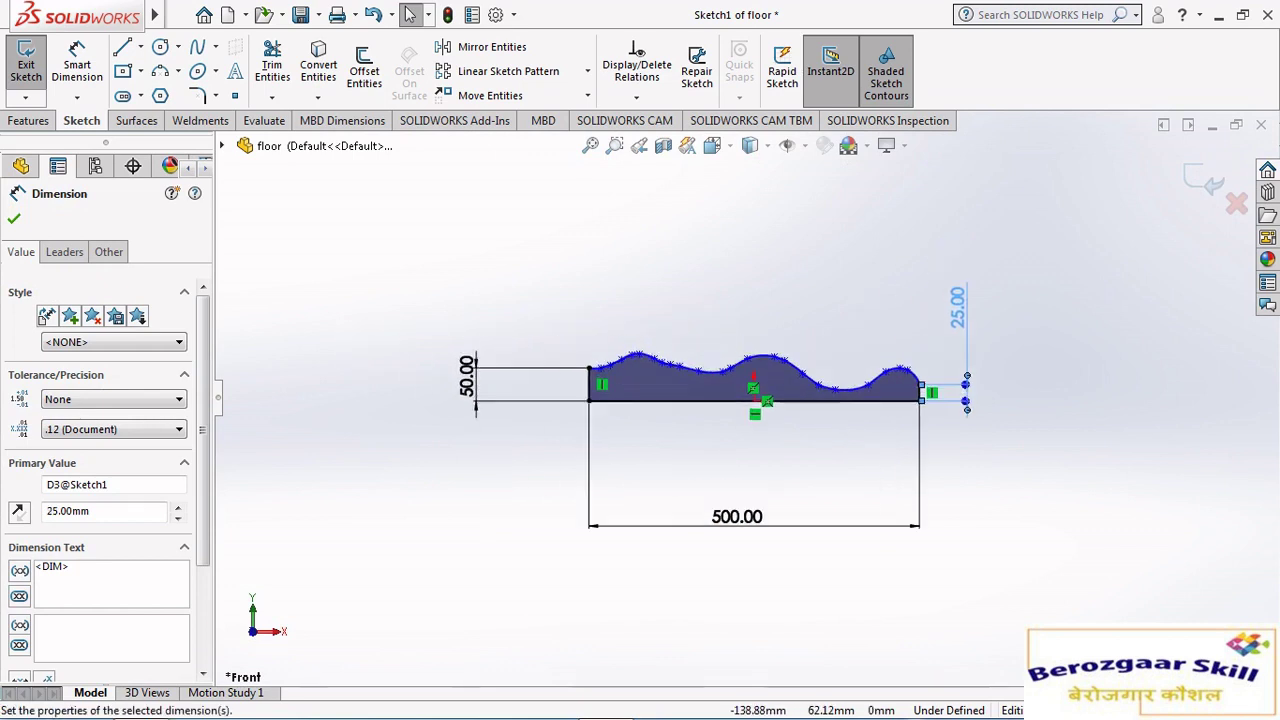
scroll(569, 342, down, 2)
scroll(569, 342, down, 2)
scroll(715, 400, up, 3)
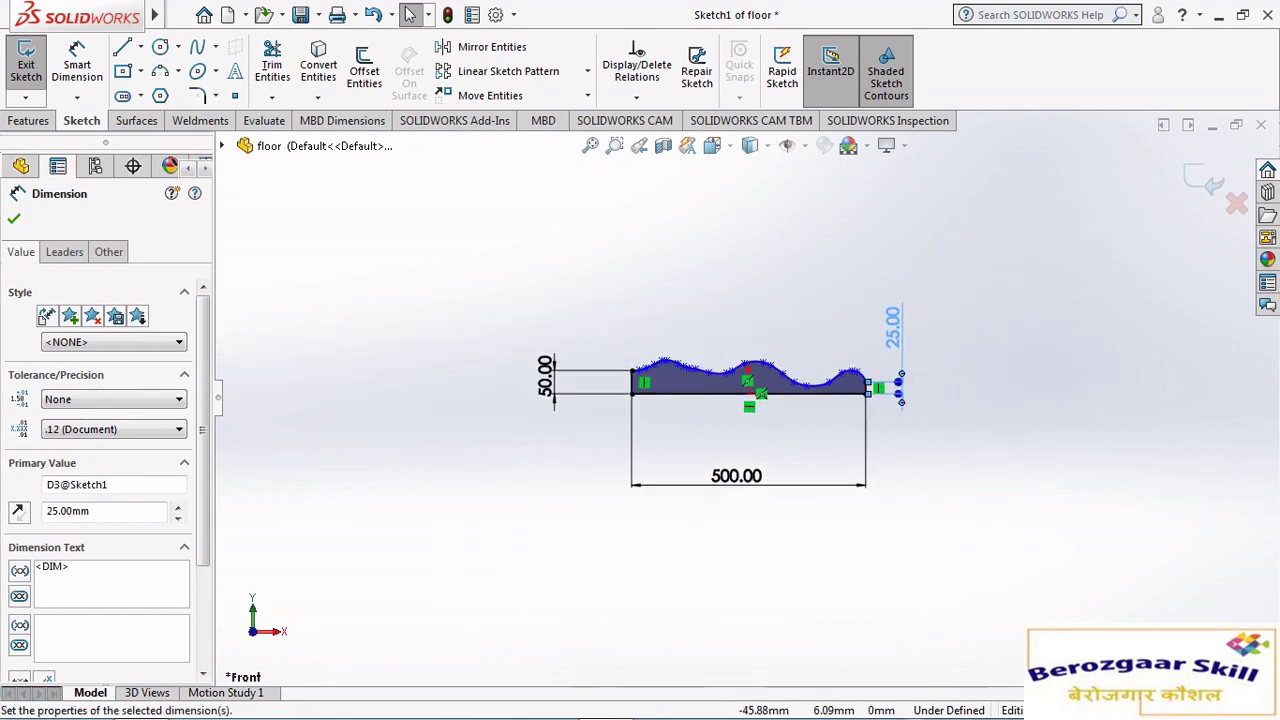
scroll(720, 400, down, 4)
scroll(725, 402, up, 2)
scroll(741, 408, down, 1)
scroll(745, 380, up, 1)
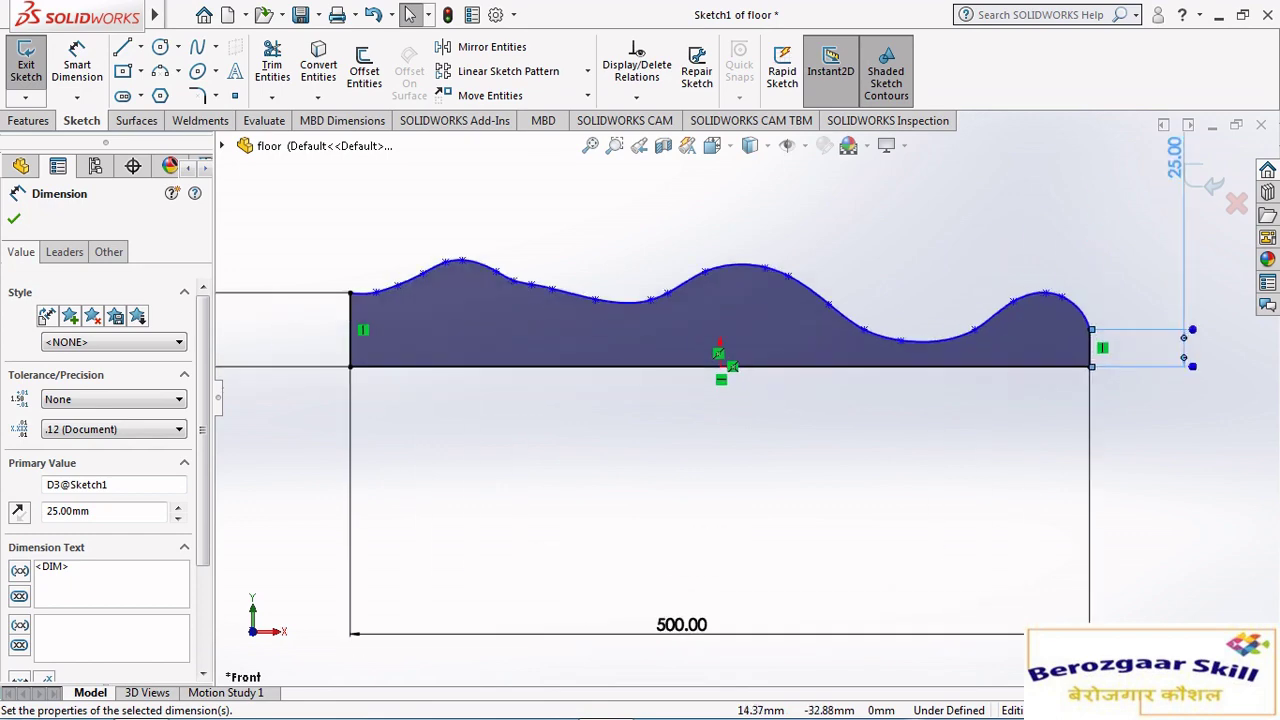
scroll(745, 380, up, 2)
scroll(745, 380, up, 2)
scroll(742, 399, down, 2)
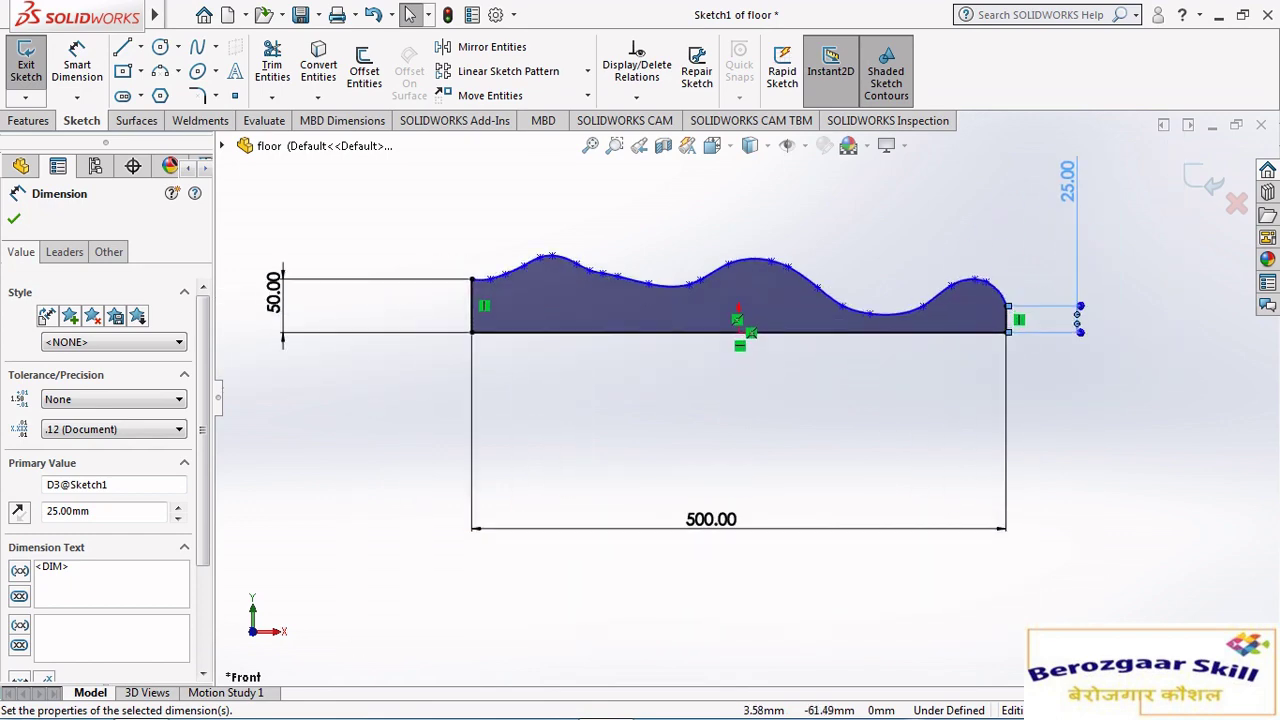
click(1205, 180)
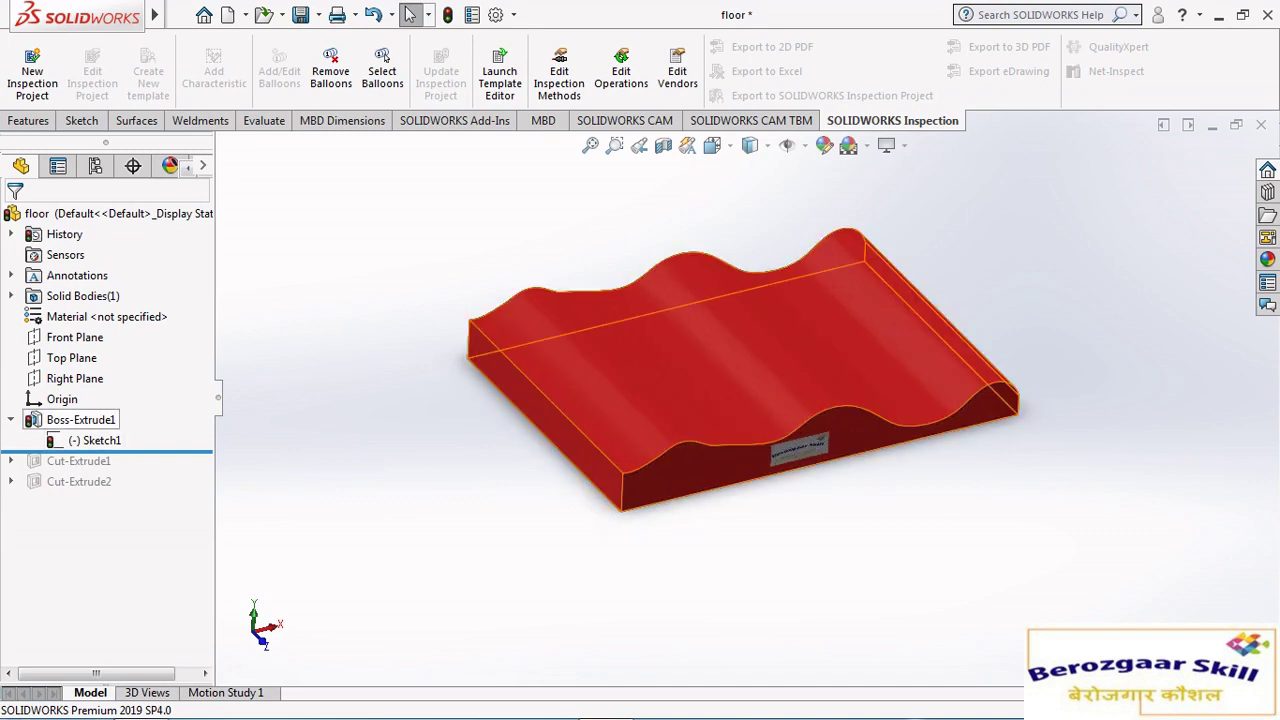
Confirm Boss-Extrude1's 360.00 mm Mid Plane depth and roll forward past both text cuts.
click(88, 419)
click(126, 363)
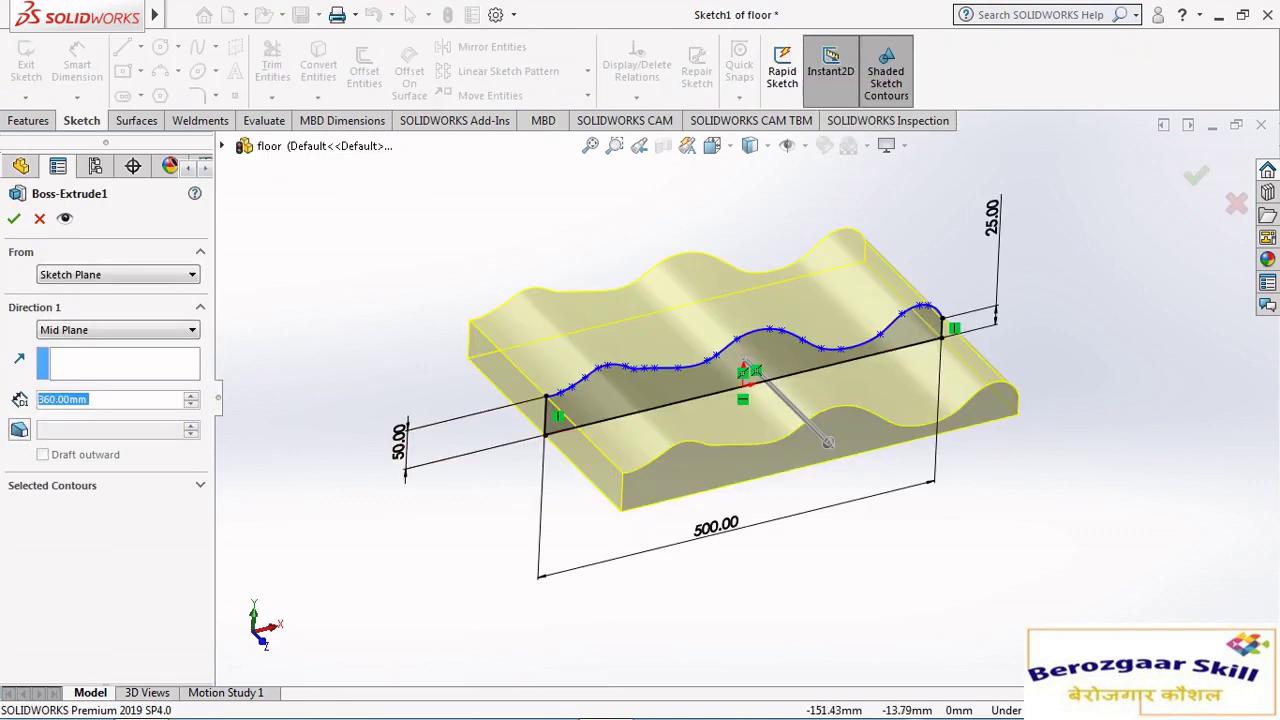
middle_drag(740, 400, 790, 375)
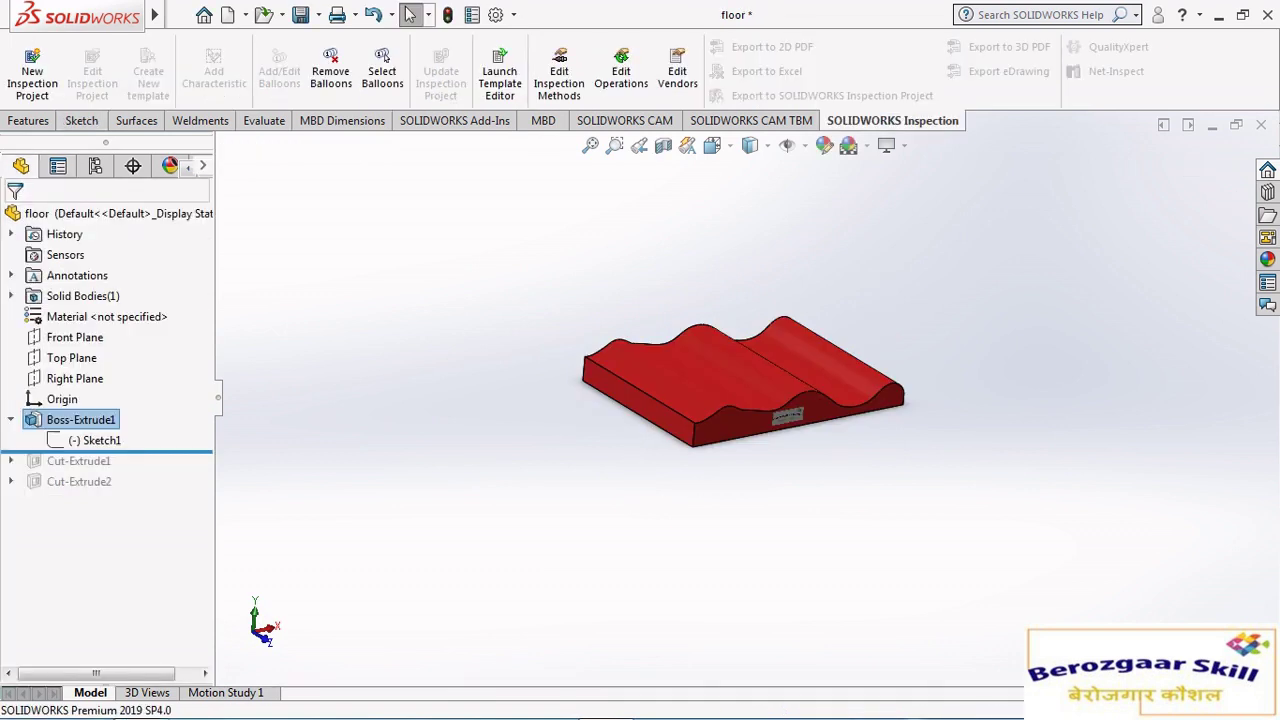
drag(107, 452, 107, 471)
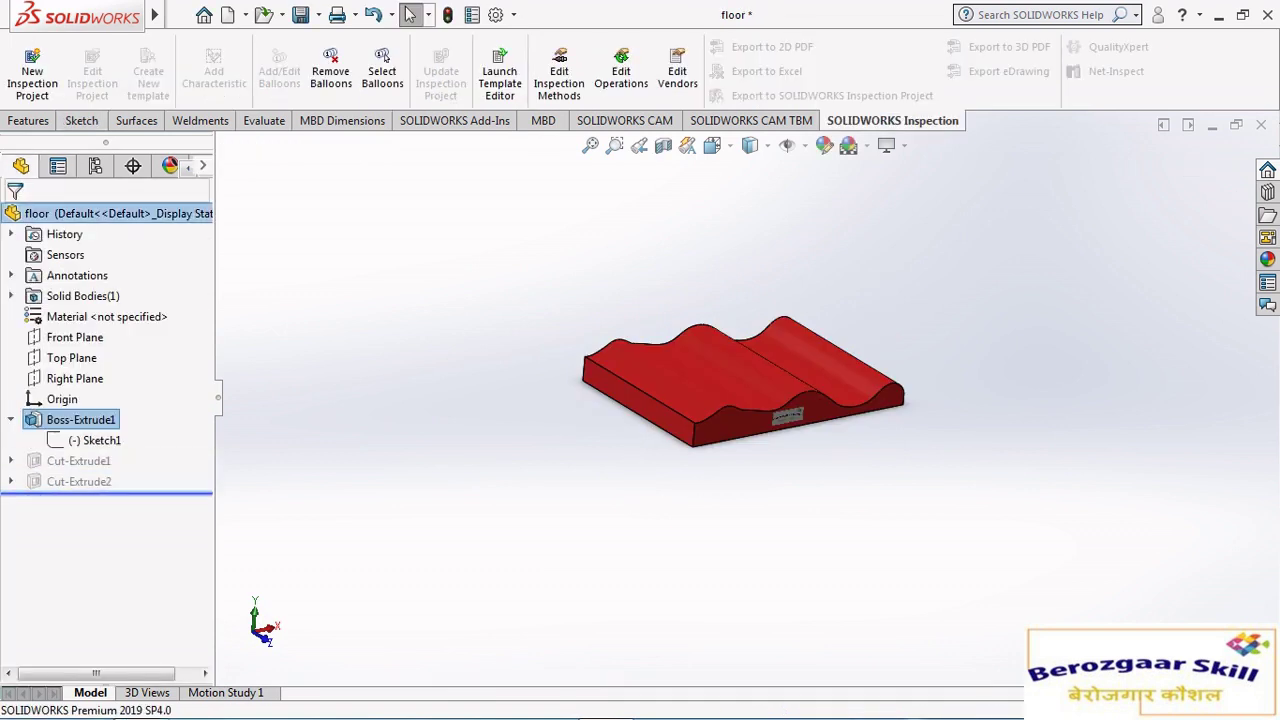
drag(70, 419, 70, 492)
middle_drag(740, 380, 700, 400)
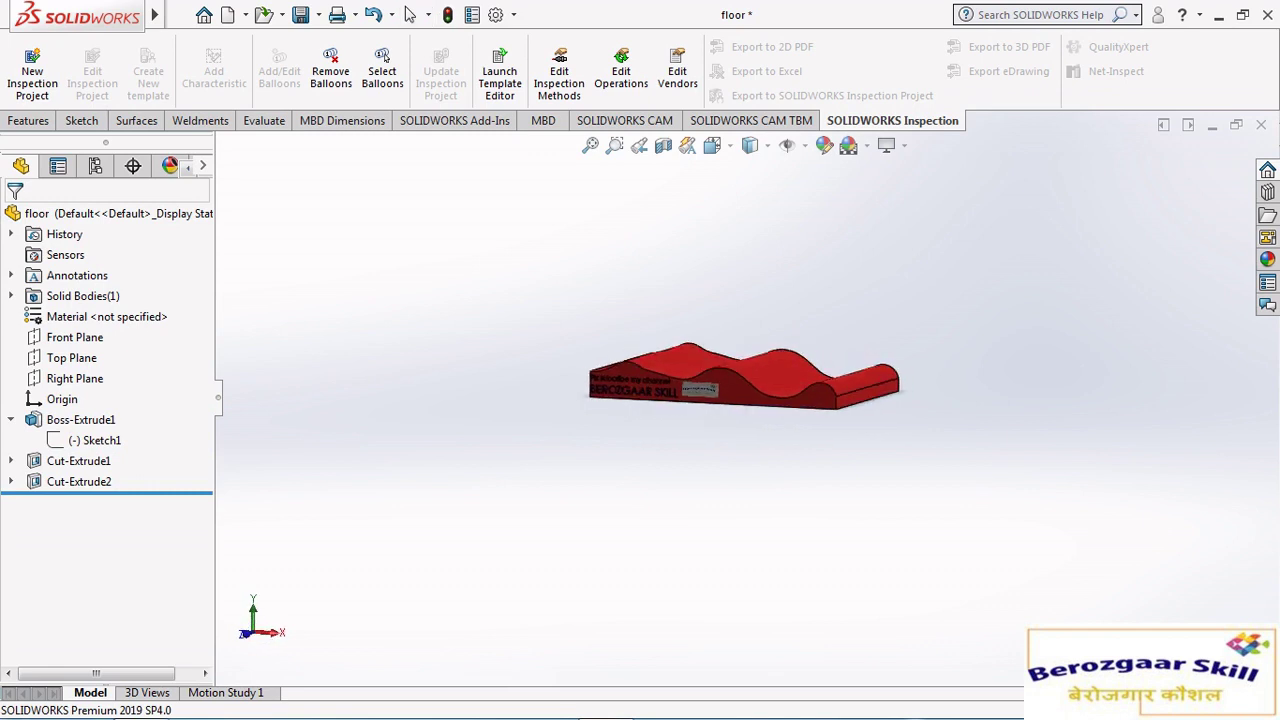
click(78, 461)
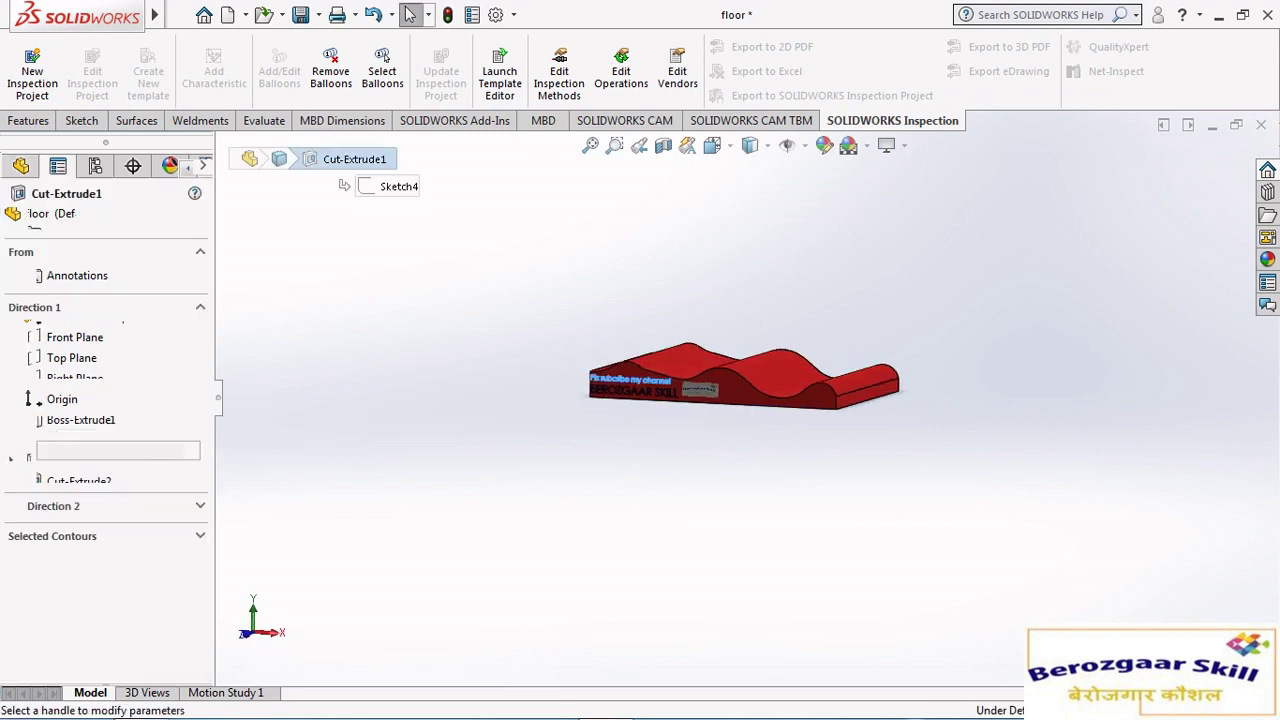
click(712, 145)
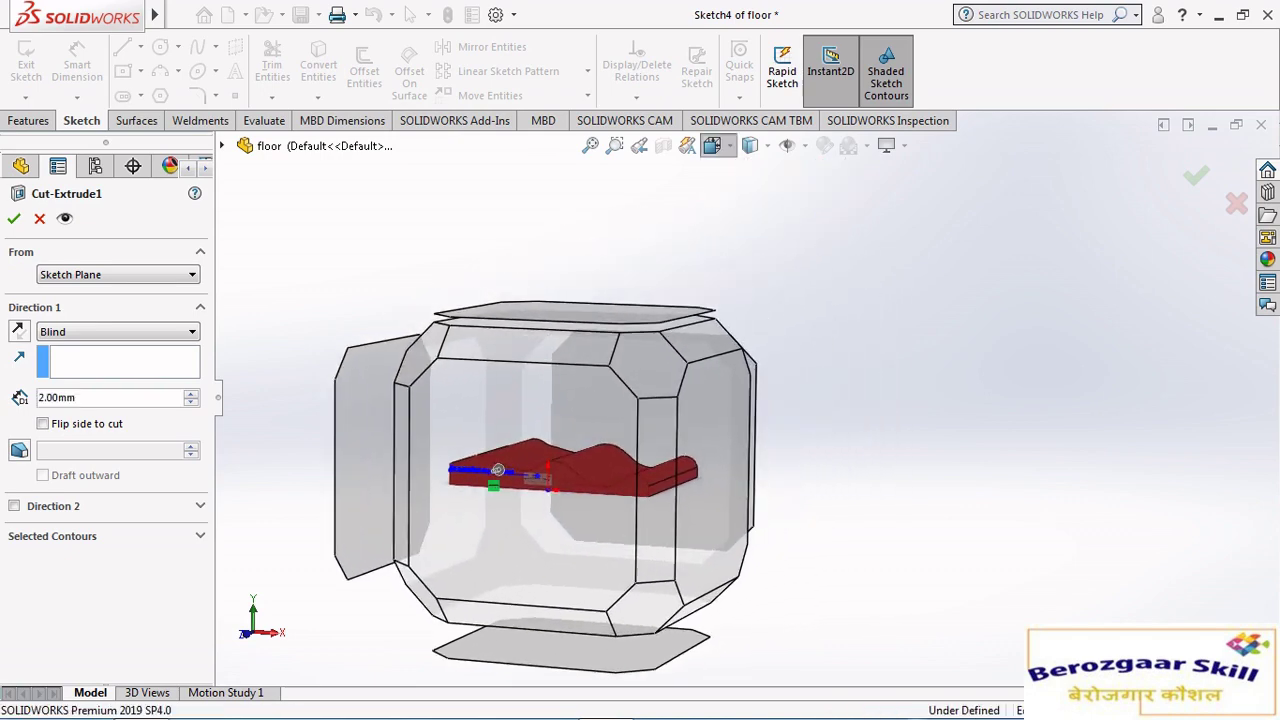
key(ctrl+1)
scroll(629, 380, down, 3)
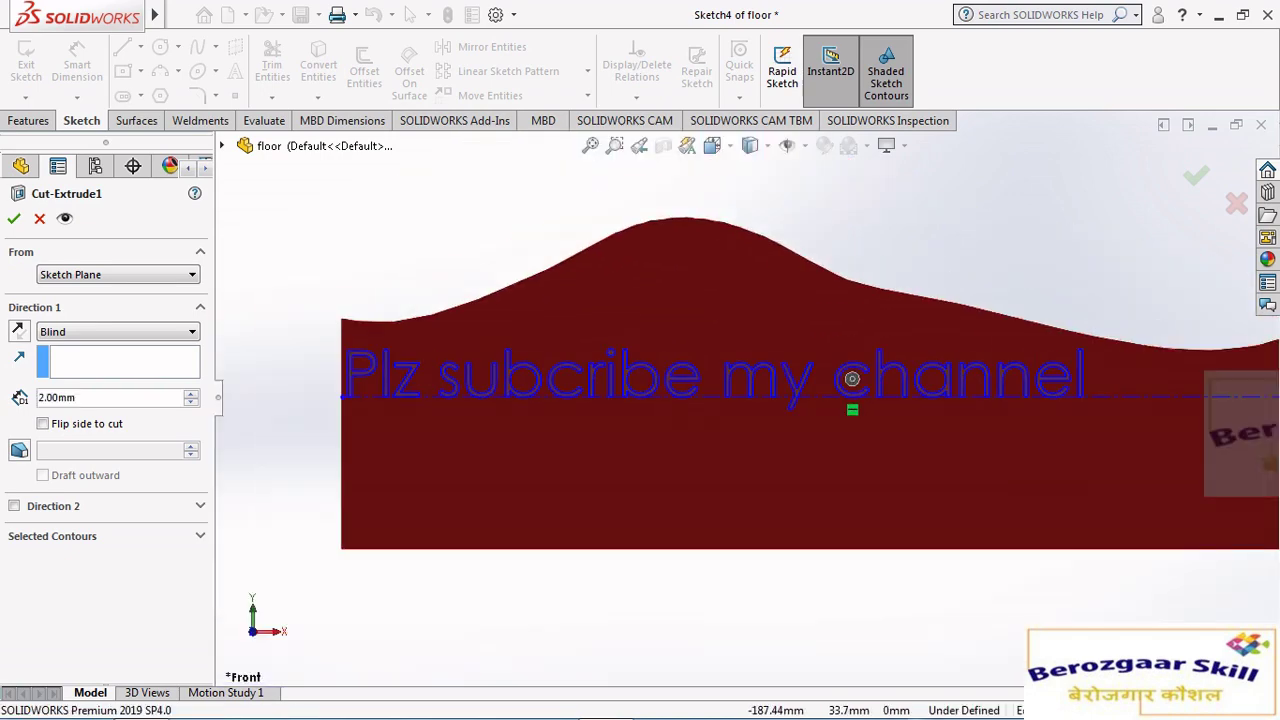
scroll(700, 390, up, 1)
scroll(806, 387, down, 1)
scroll(829, 386, down, 2)
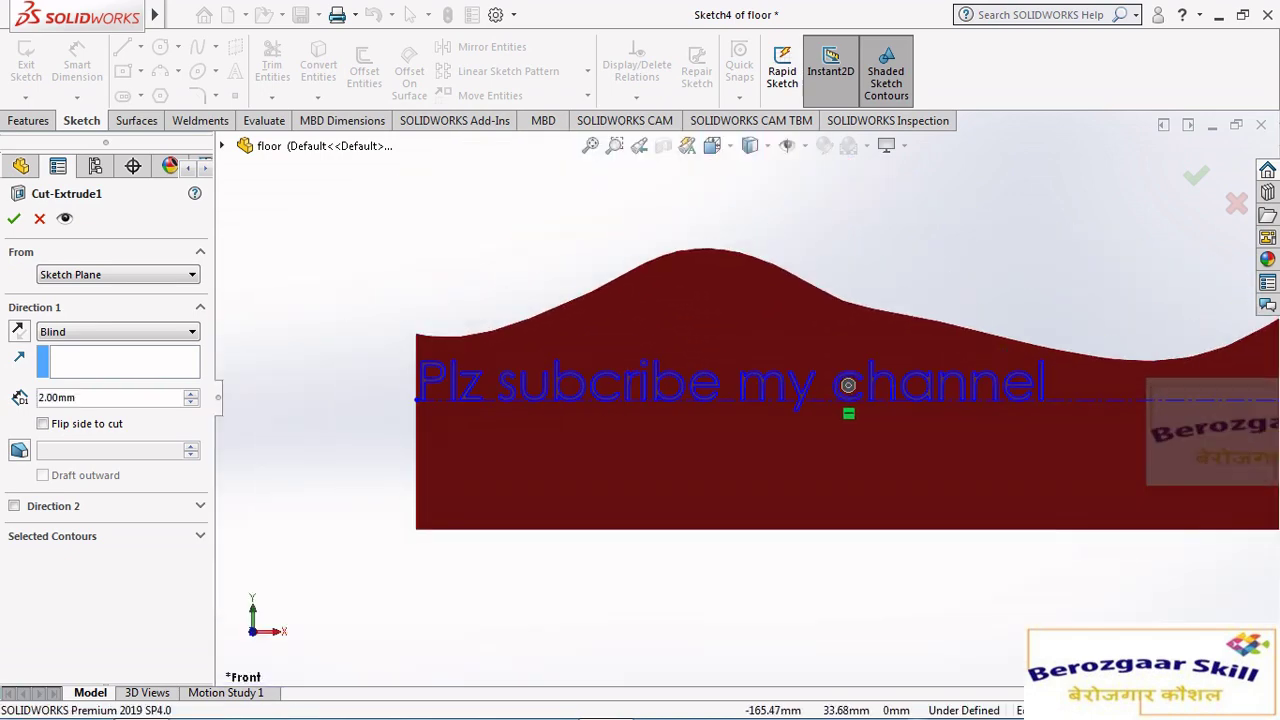
scroll(849, 383, down, 3)
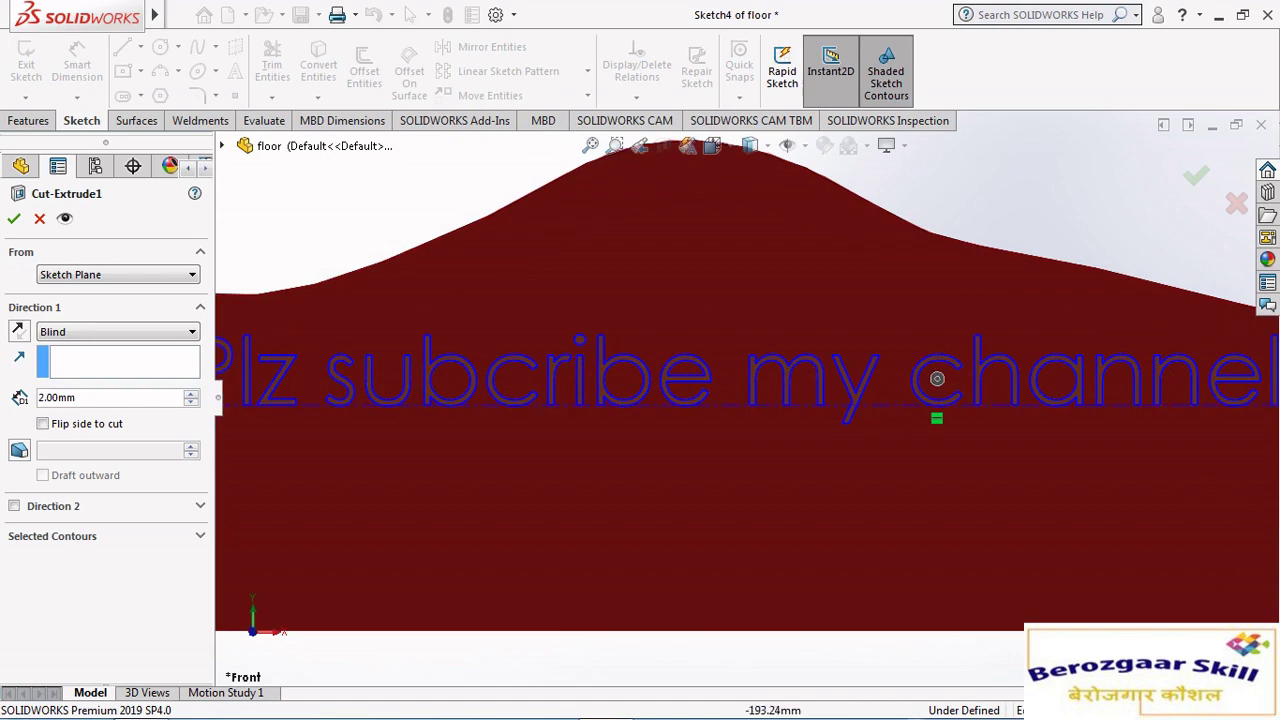
scroll(937, 378, up, 4)
scroll(823, 389, up, 2)
scroll(800, 411, down, 1)
scroll(777, 391, down, 2)
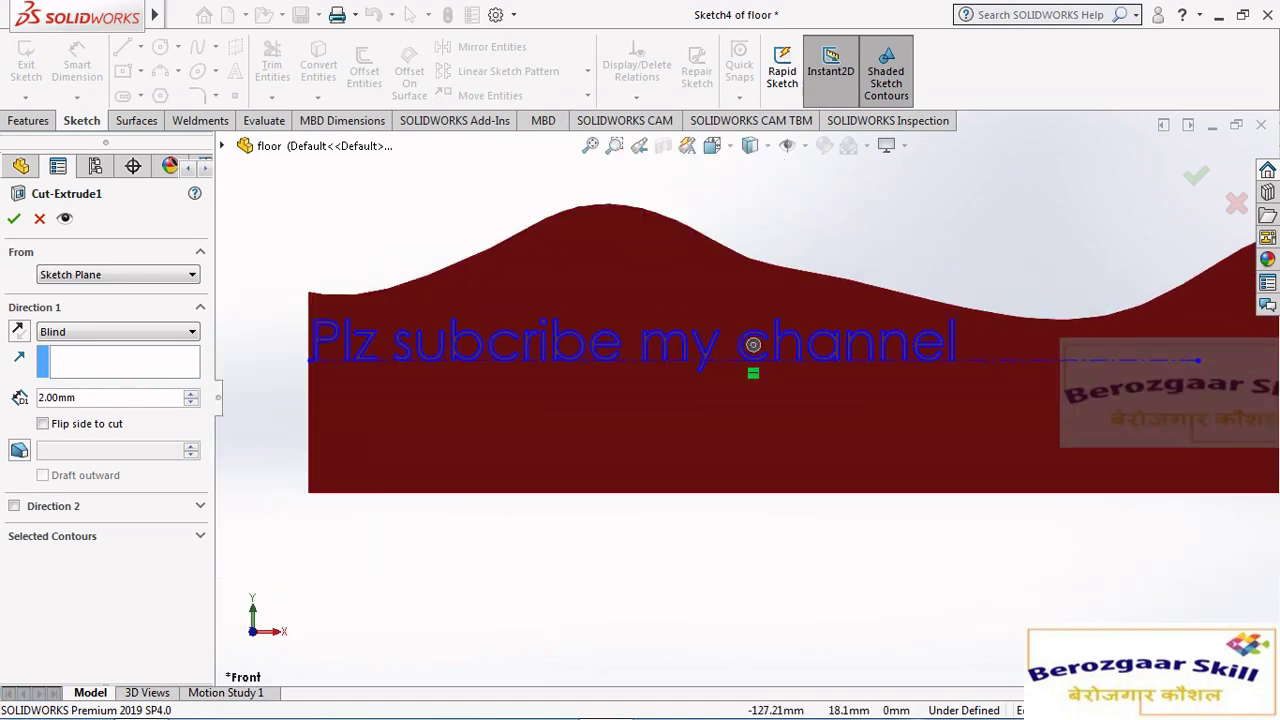
scroll(720, 385, up, 1)
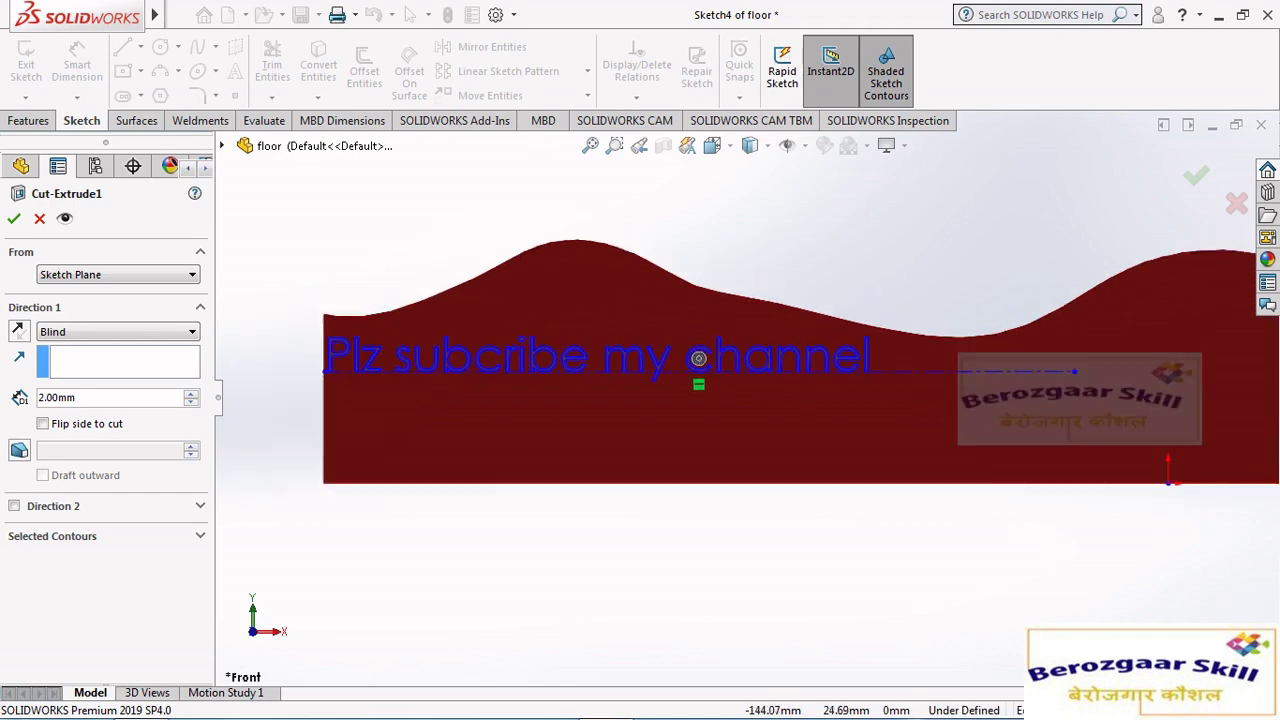
scroll(720, 385, up, 2)
scroll(720, 385, down, 3)
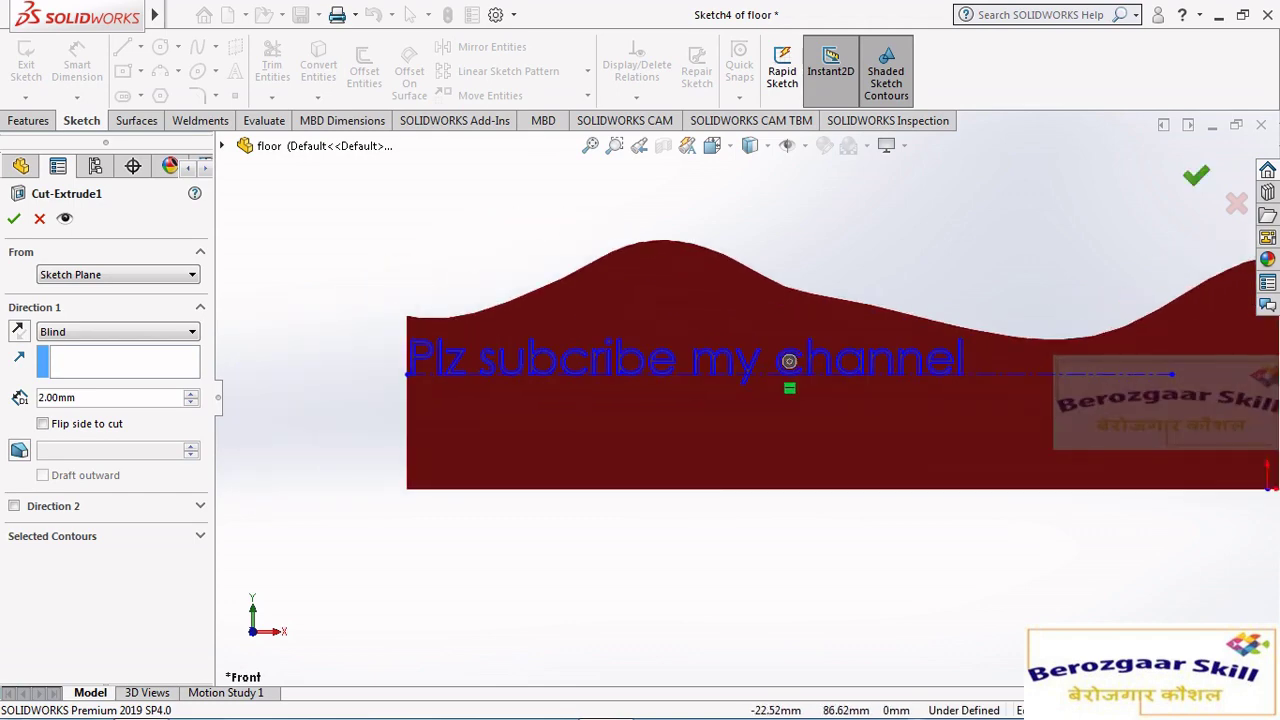
key(Return)
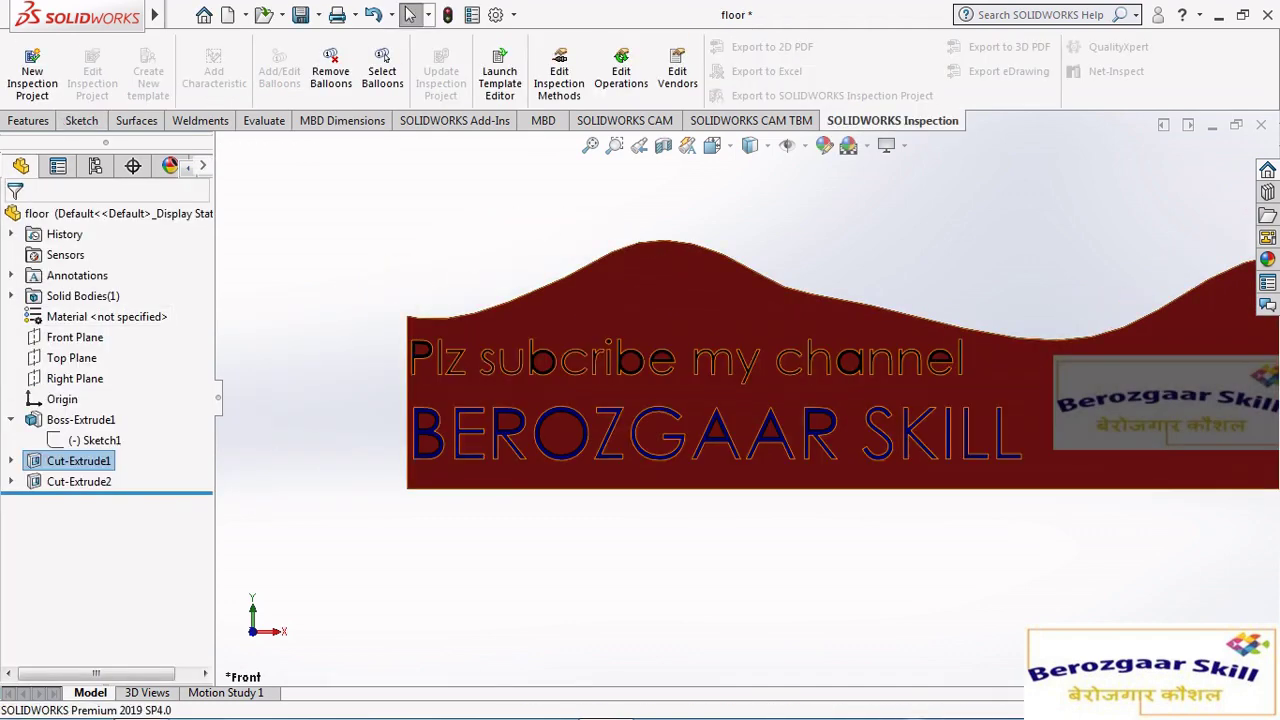
scroll(744, 396, up, 3)
scroll(744, 480, down, 1)
click(79, 481)
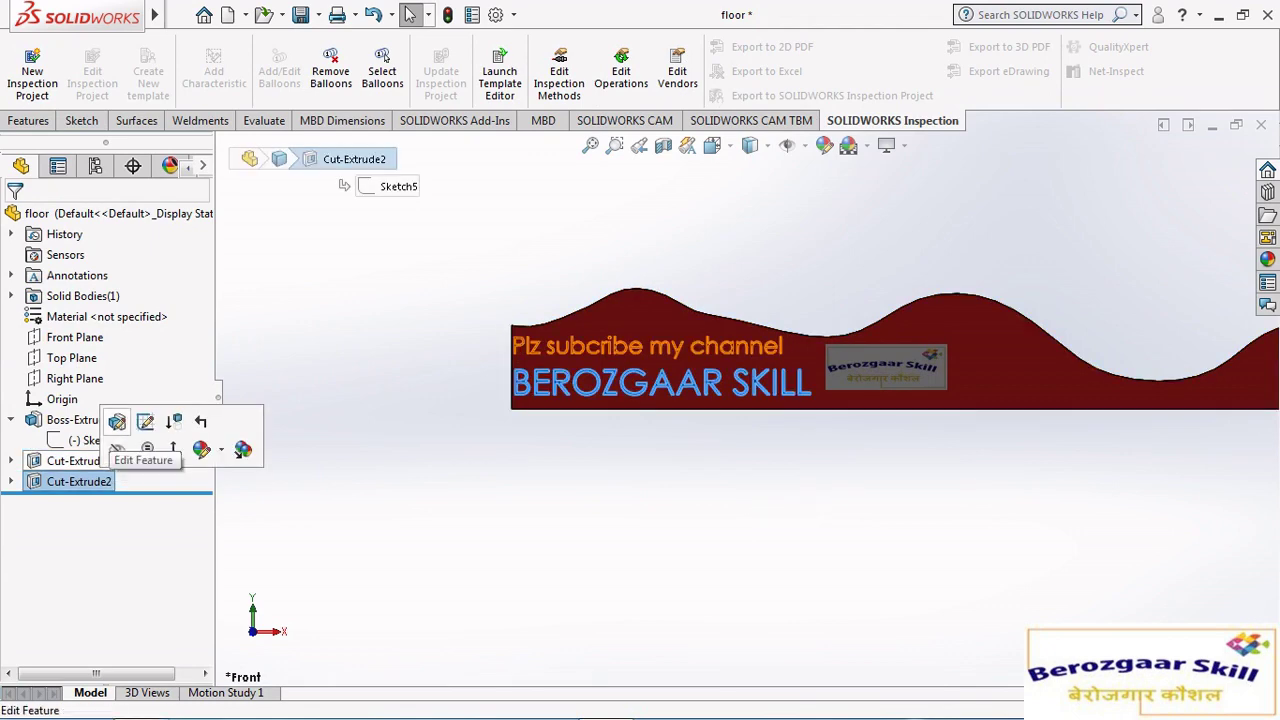
key(Escape)
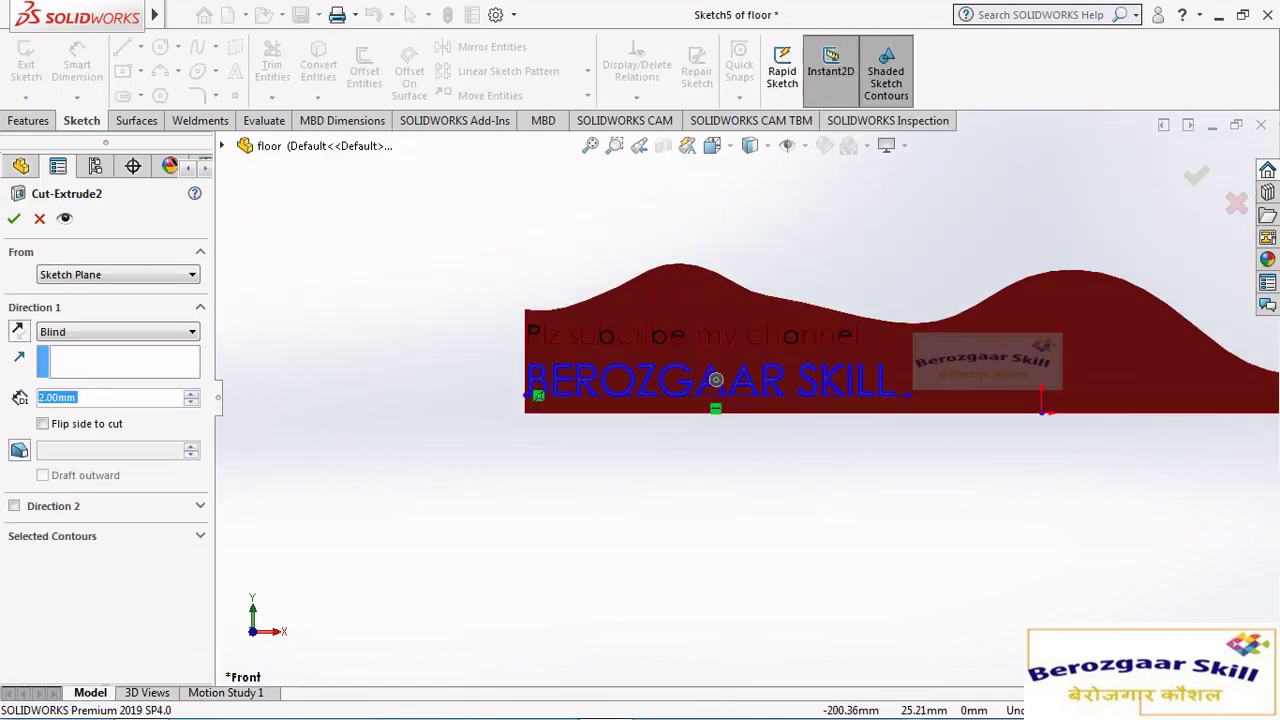
scroll(593, 343, down, 2)
scroll(543, 388, up, 1)
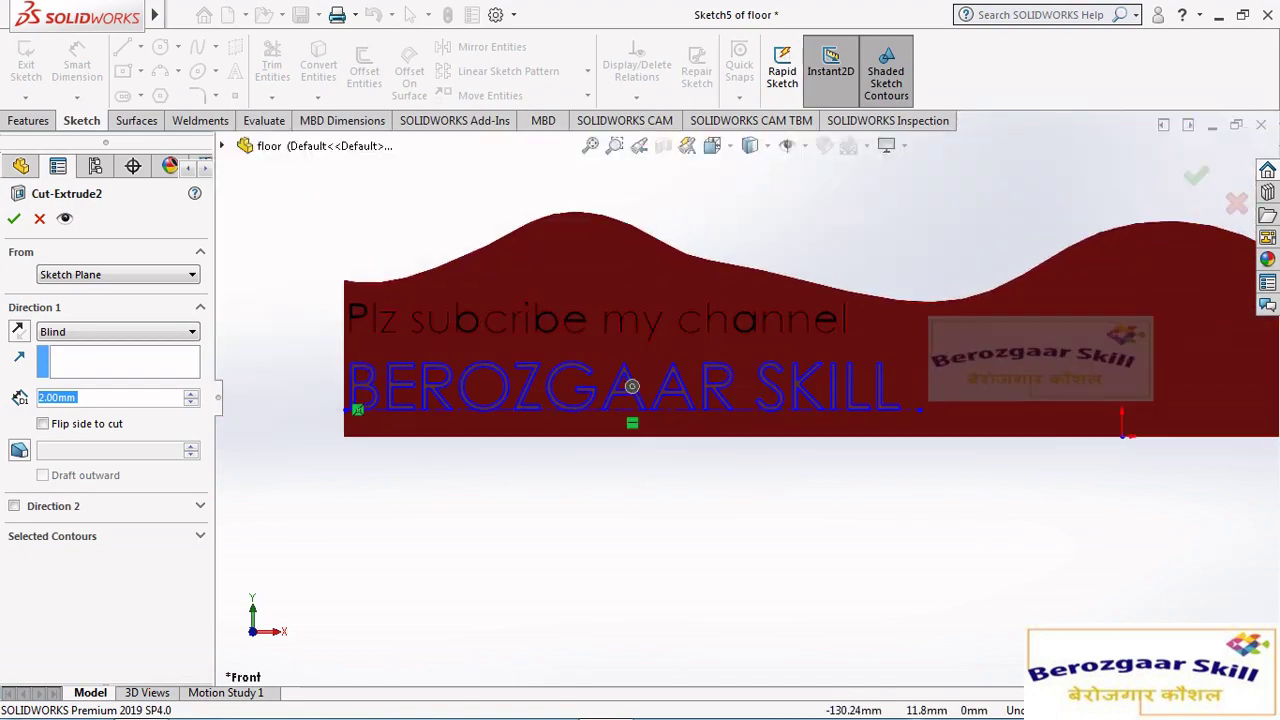
scroll(600, 375, down, 2)
scroll(645, 365, up, 2)
scroll(575, 350, down, 2)
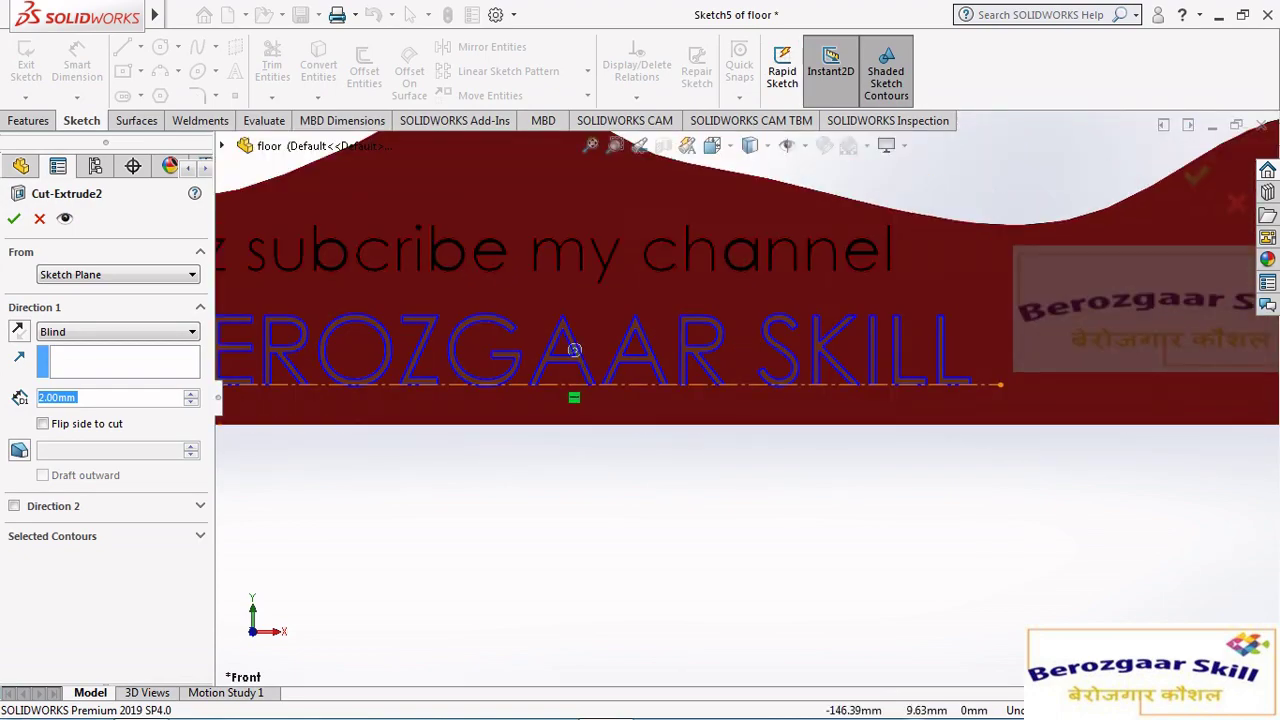
scroll(574, 349, up, 2)
scroll(692, 374, down, 1)
key(Return)
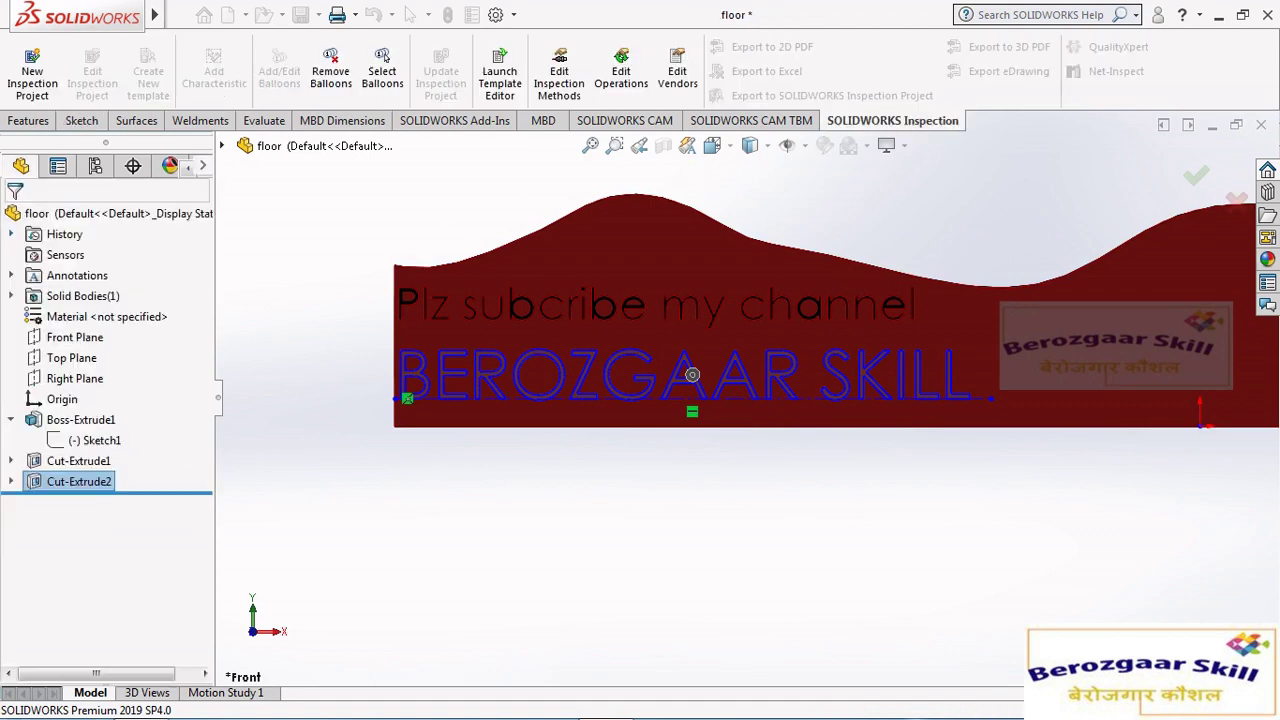
Try the 3 Point Green, Courtyard and Factory scenes behind the red floor.
key(ctrl+7)
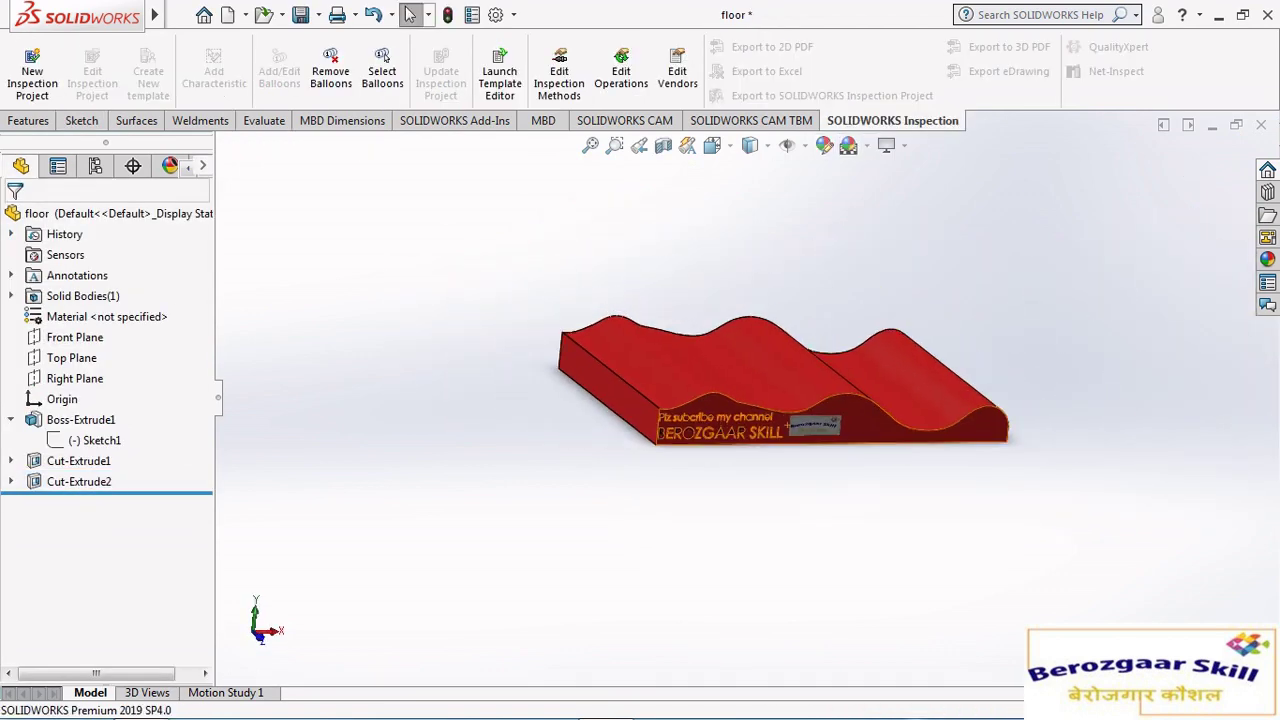
click(866, 145)
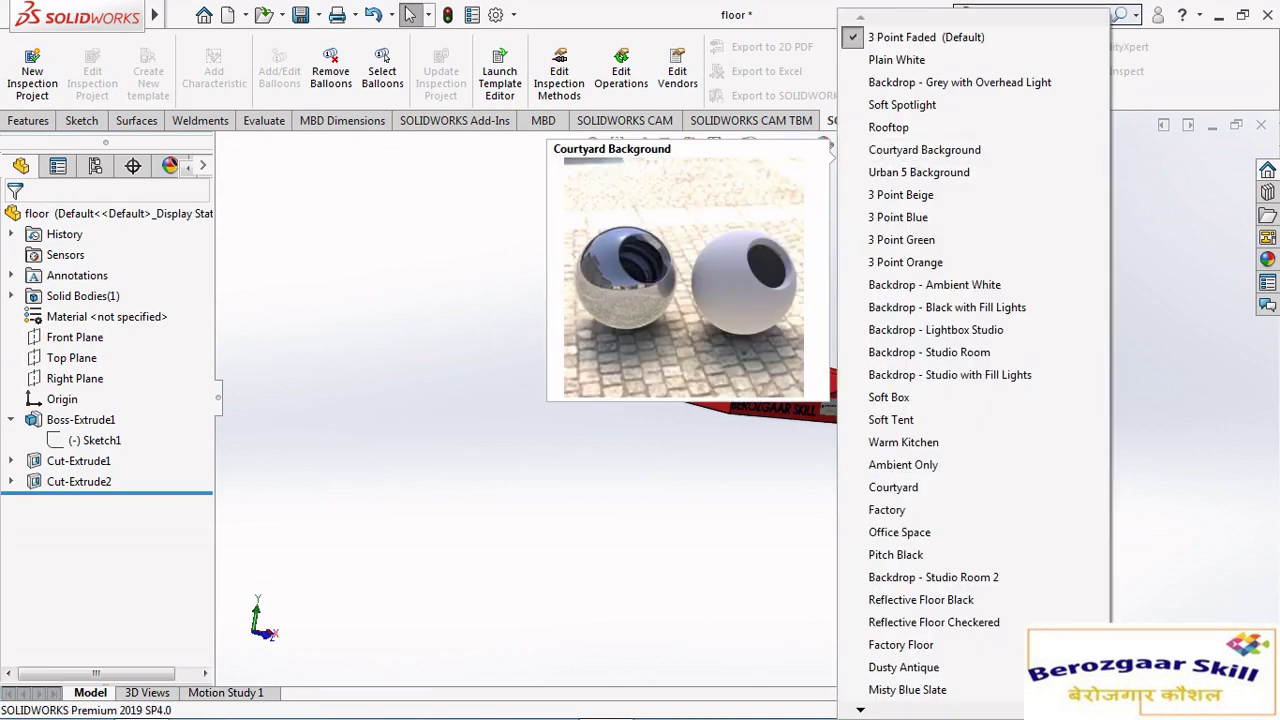
click(901, 240)
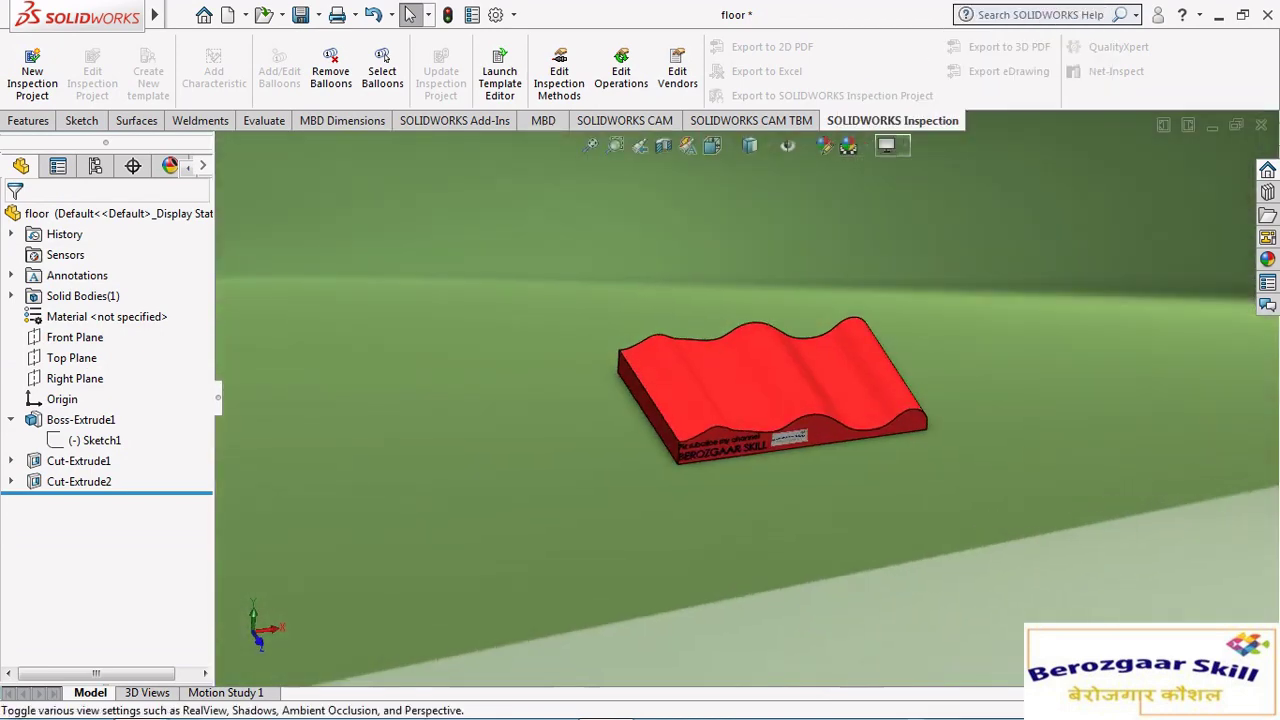
click(858, 146)
click(900, 146)
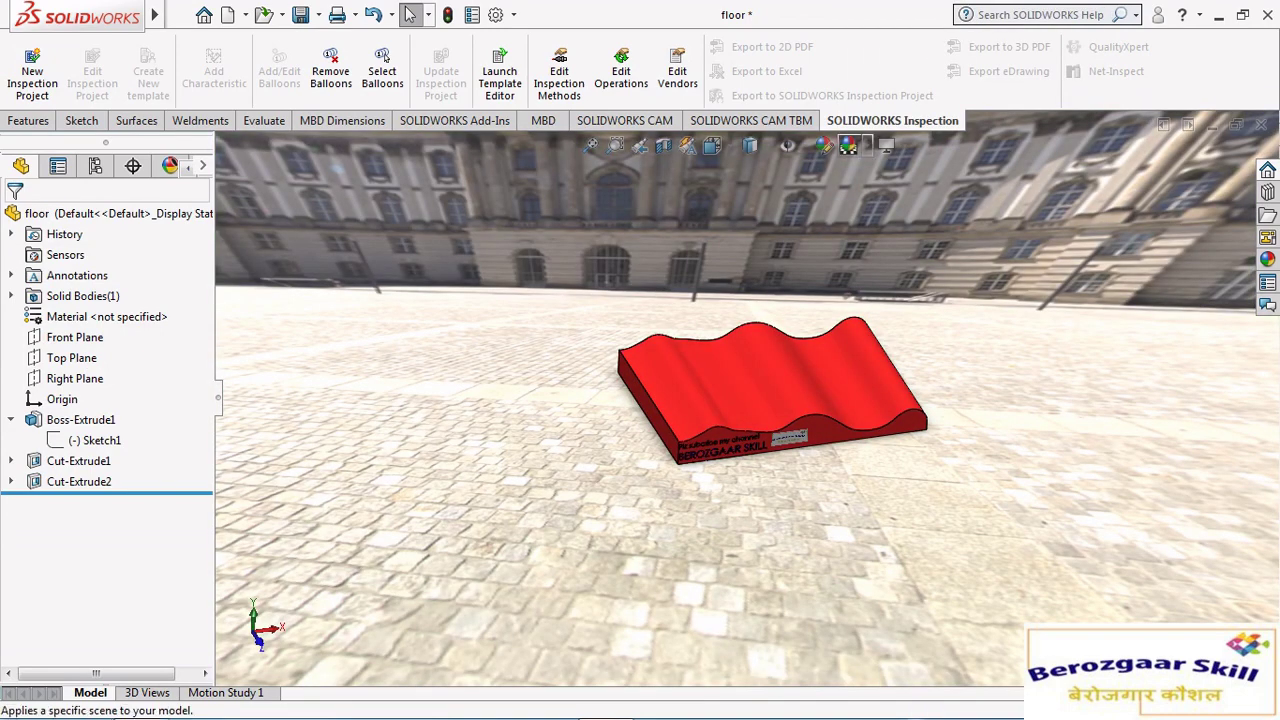
click(858, 146)
click(909, 503)
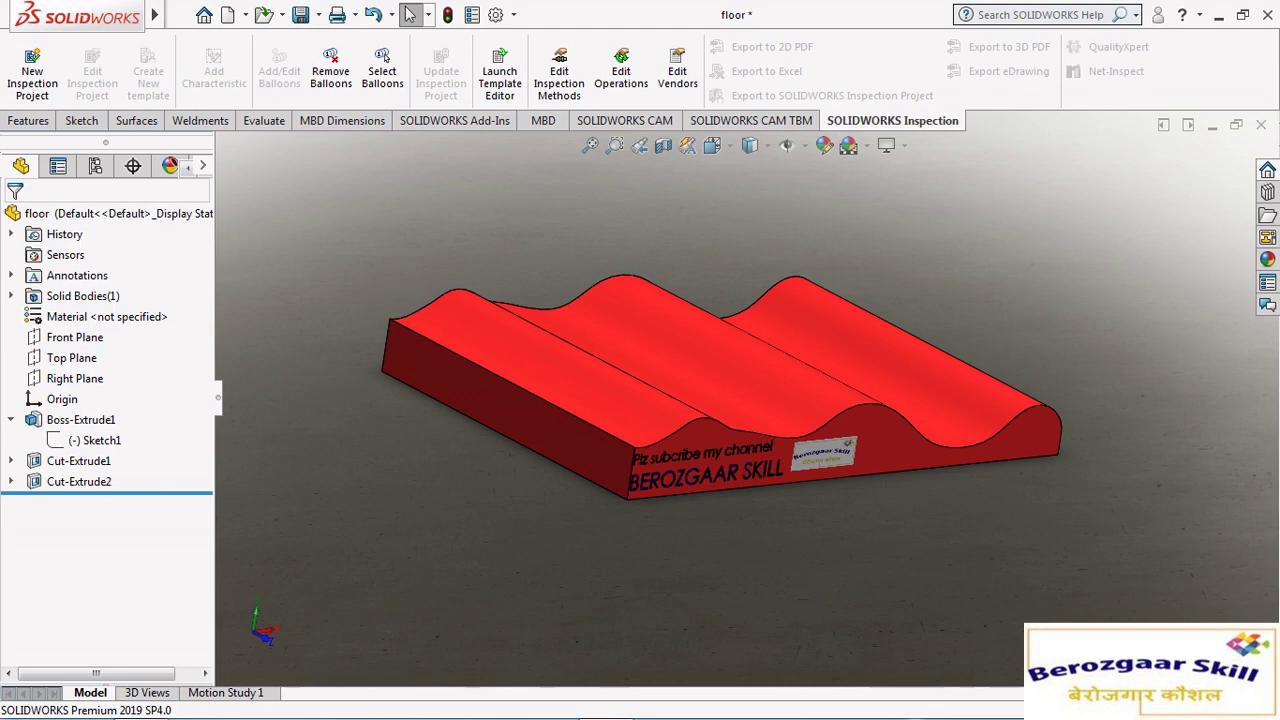
Apply the Plain White scene and fit the floor in a front view.
key(z)
click(858, 146)
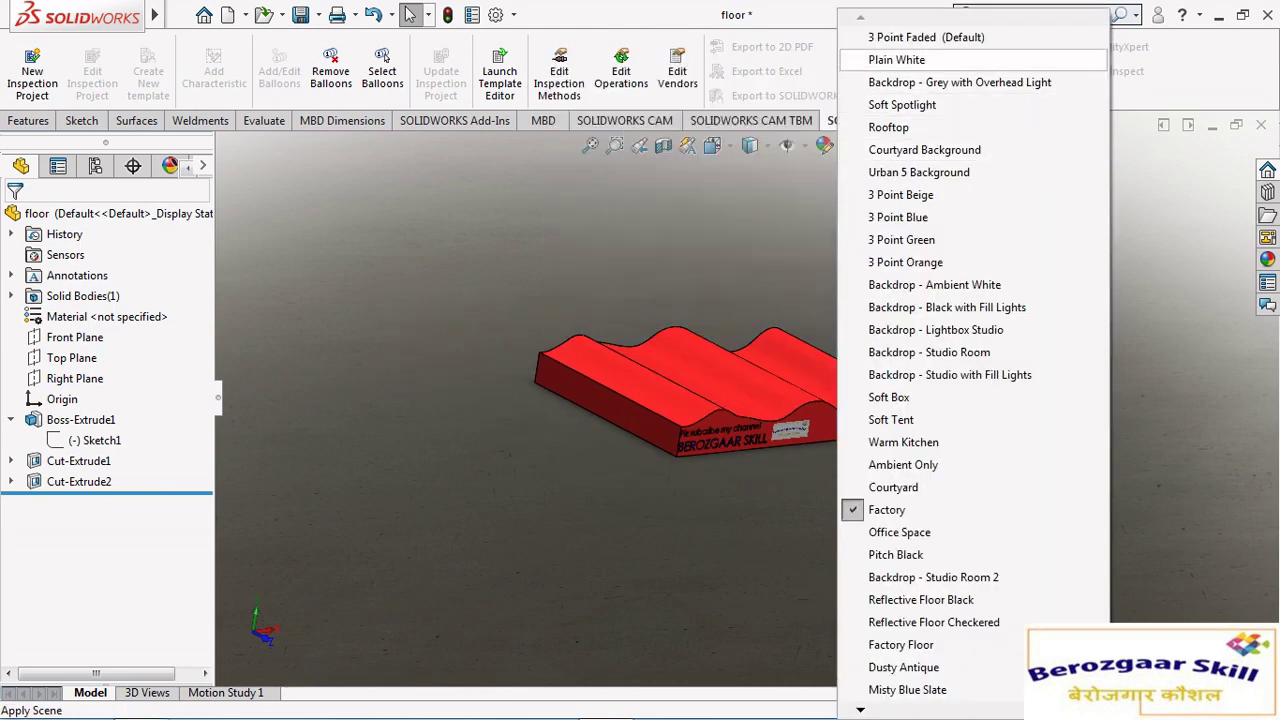
click(914, 57)
key(f)
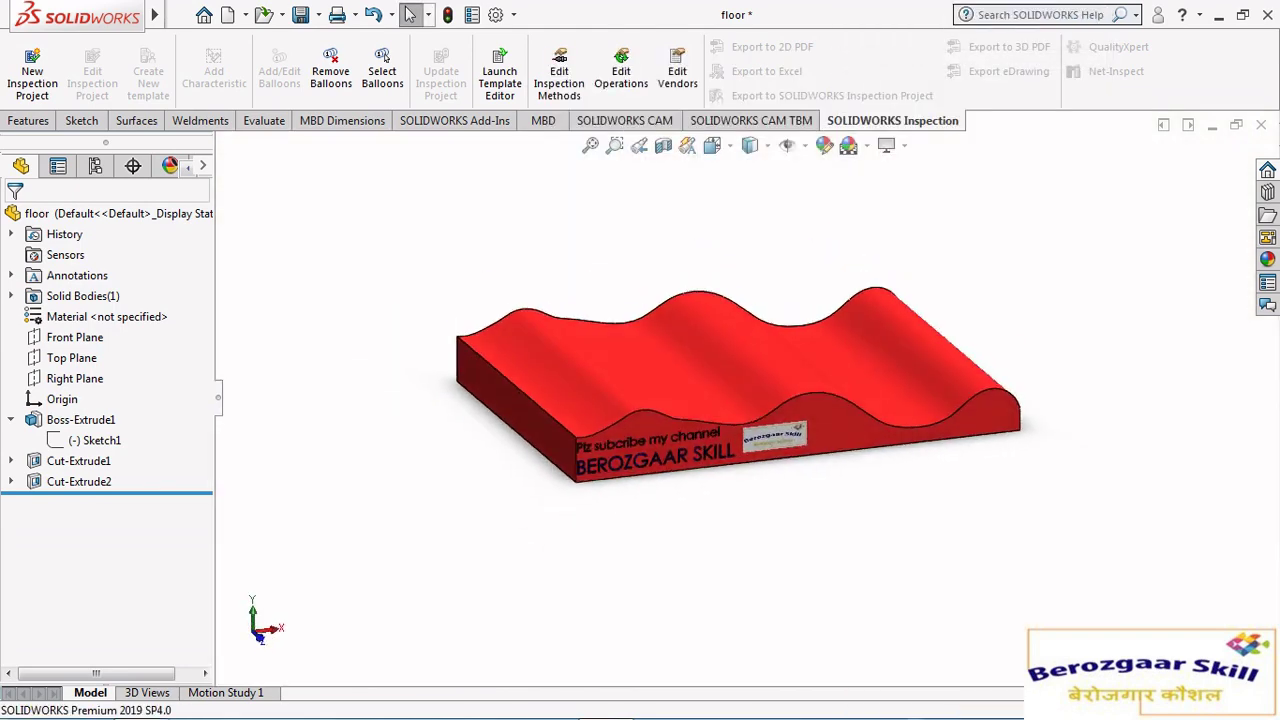
key(space)
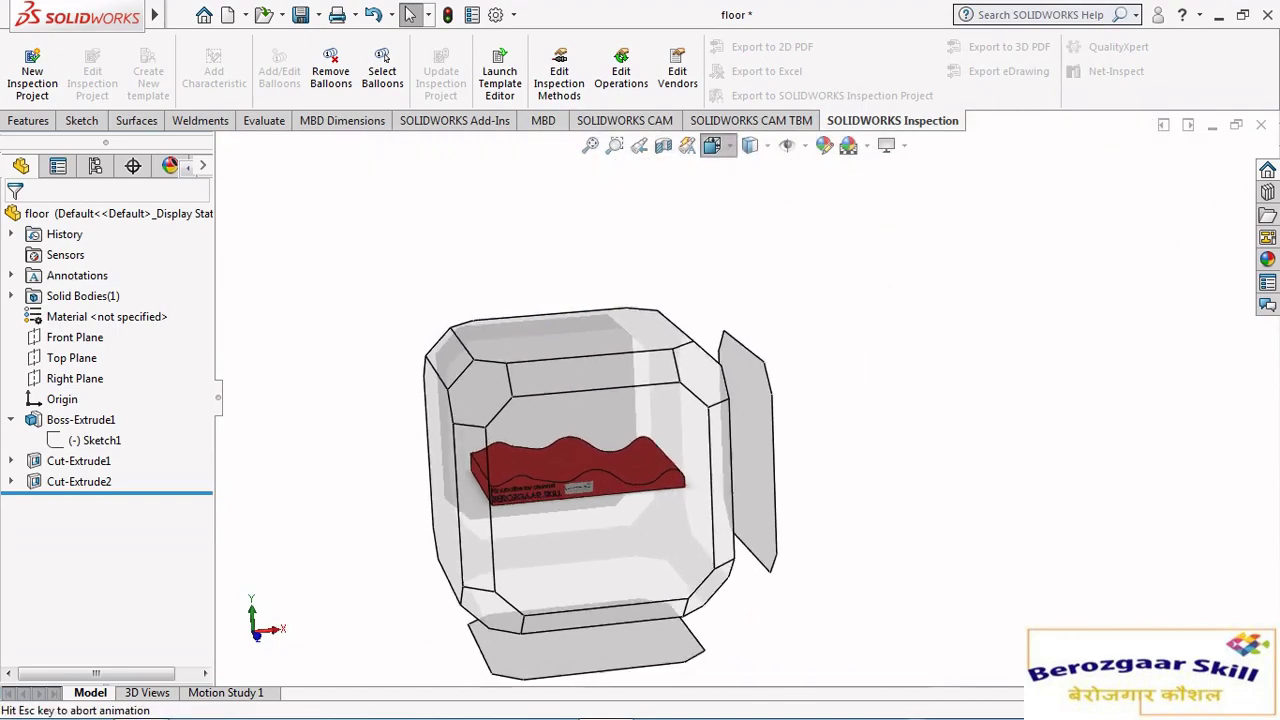
key(ctrl+1)
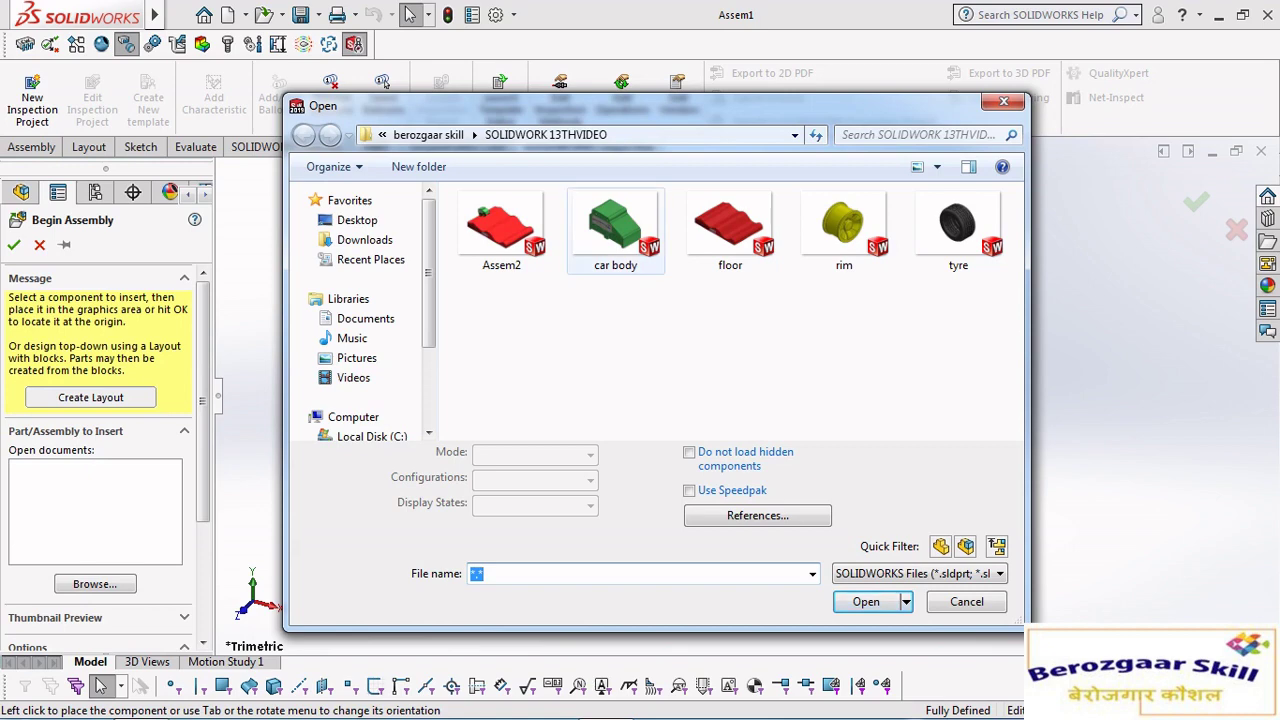
Select the car body, floor, rim and tyre part files and open them together.
click(615, 228)
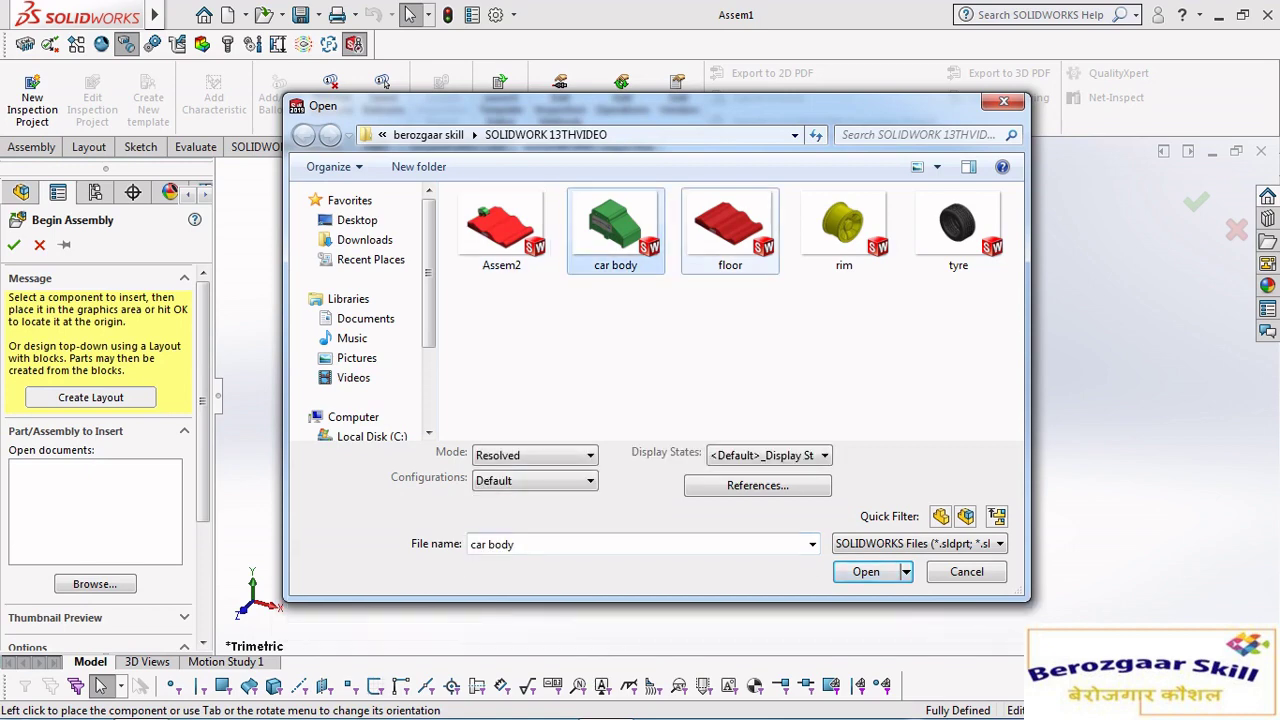
ctrl+click(730, 228)
ctrl+click(844, 228)
ctrl+click(958, 228)
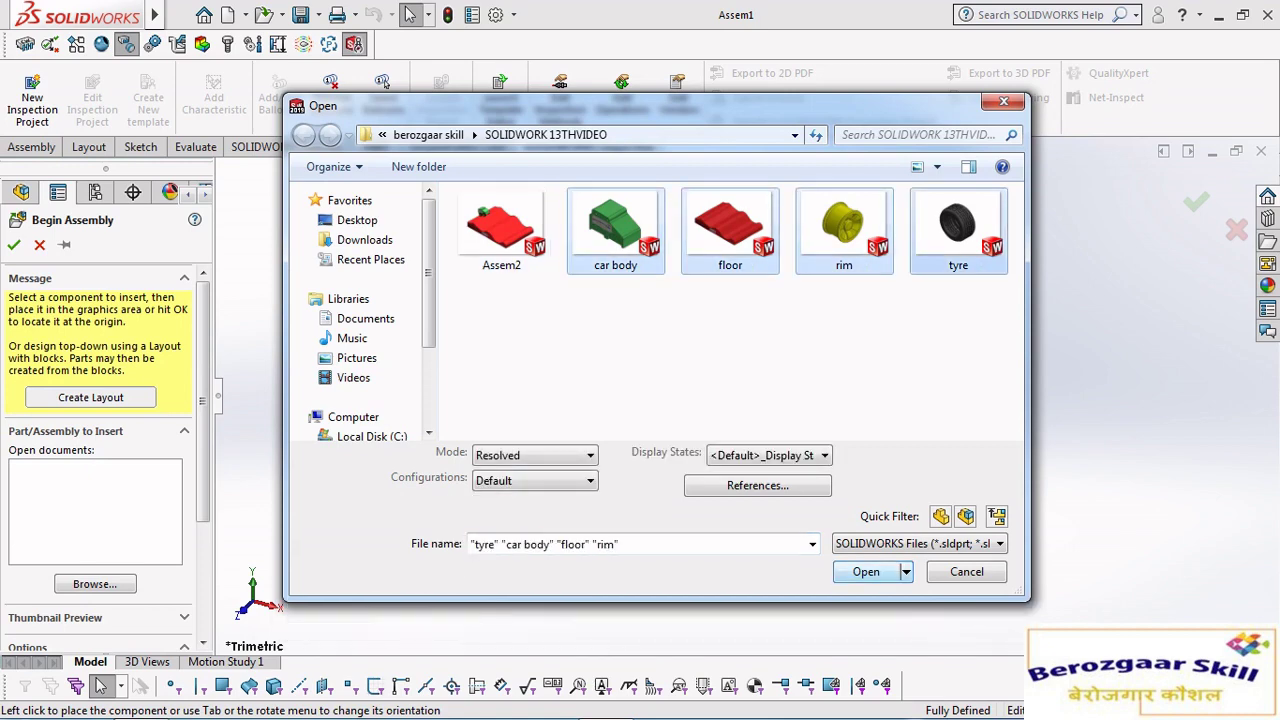
key(Return)
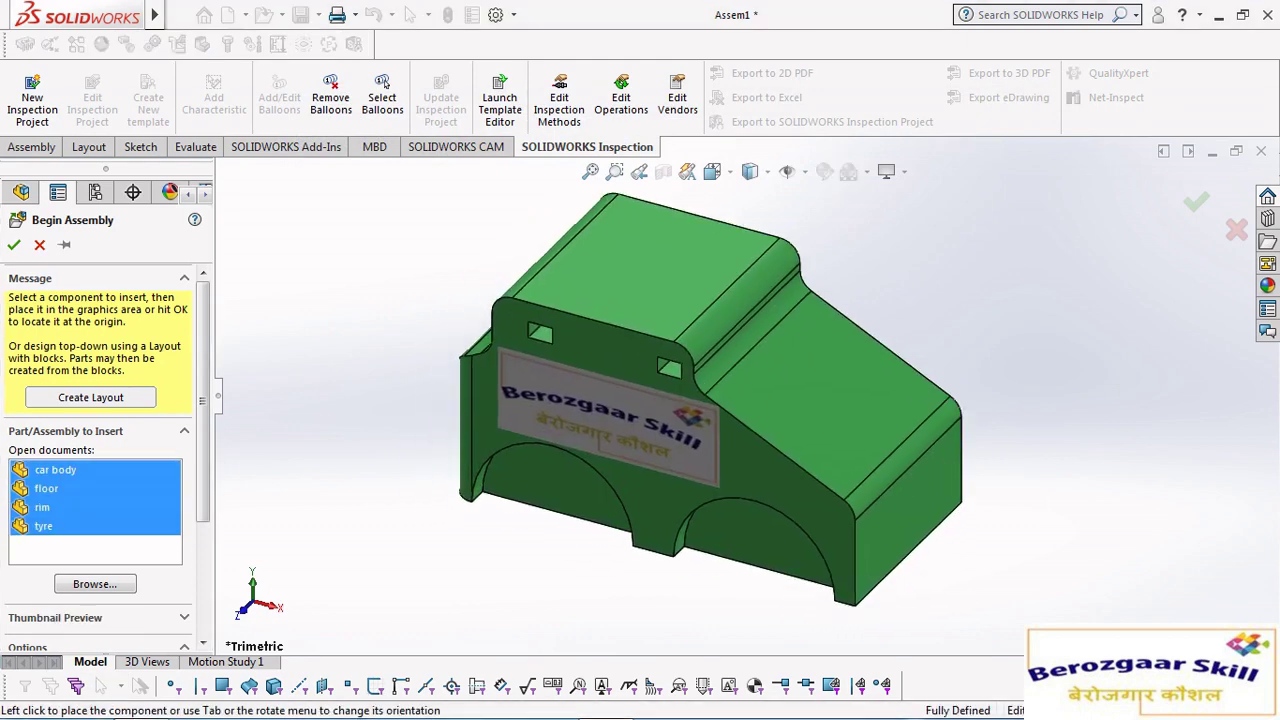
Place the car body, rim and tyre into the assembly beside the floor.
click(745, 392)
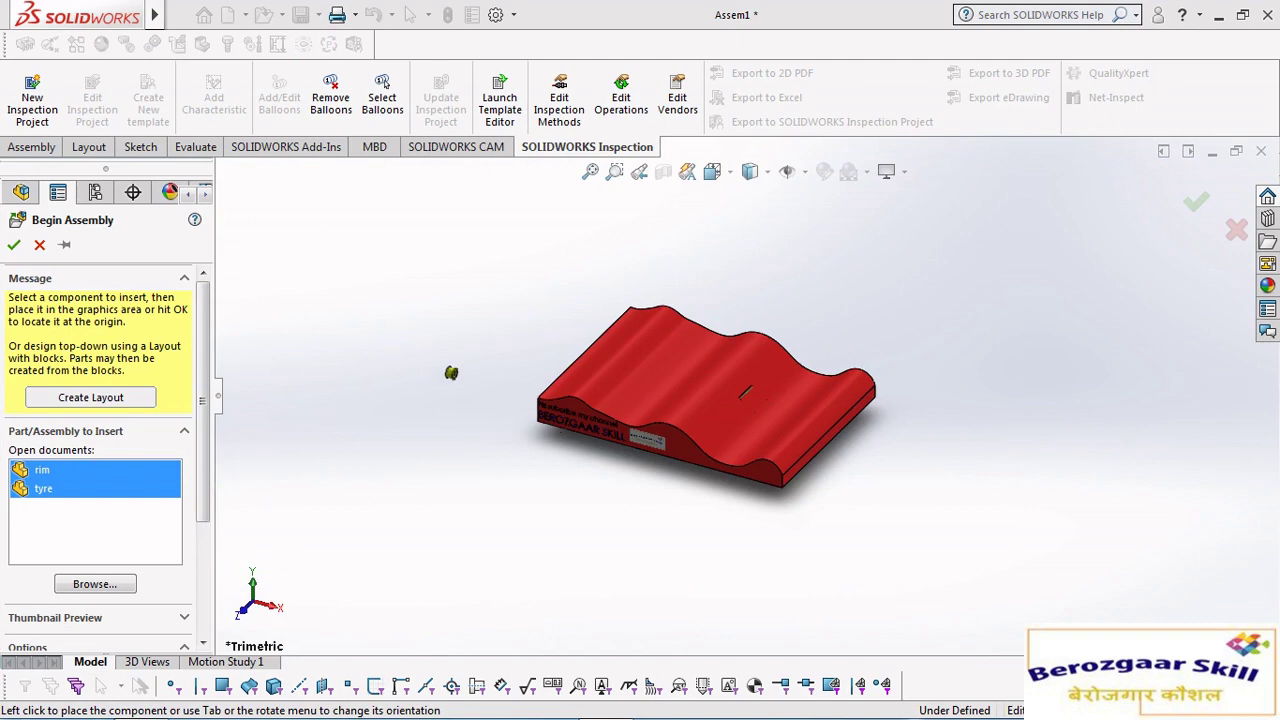
click(449, 365)
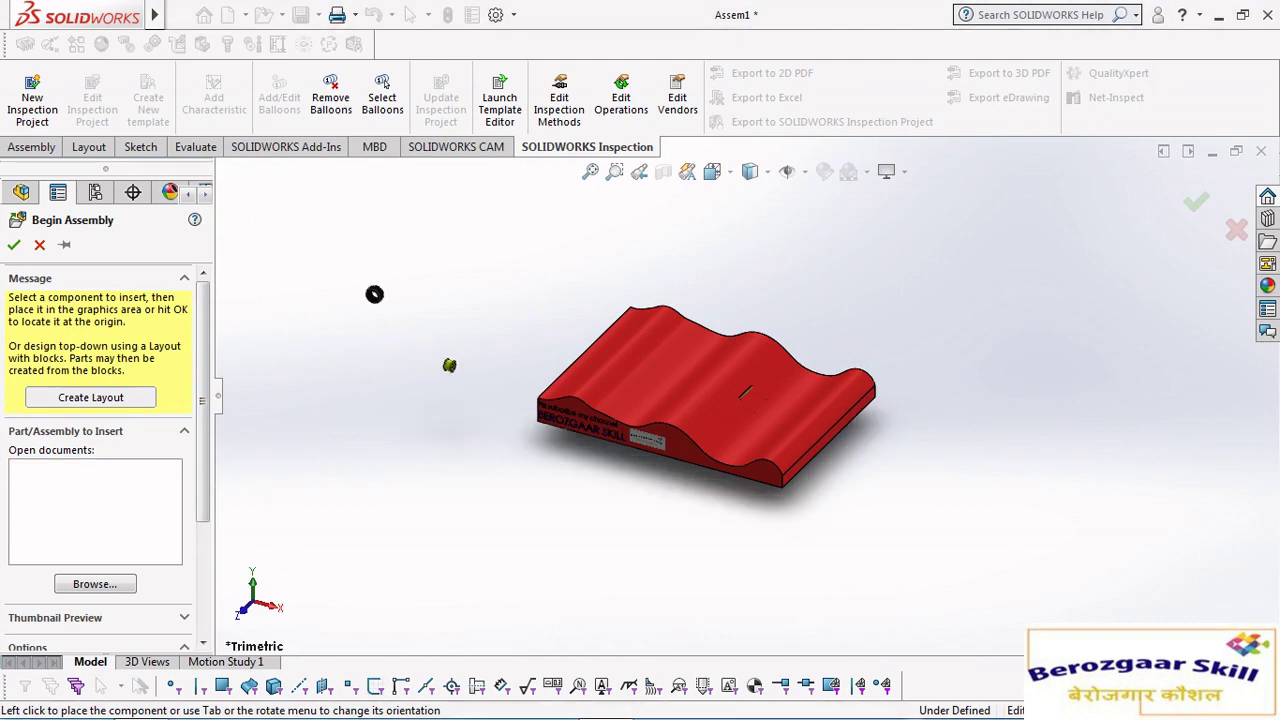
click(374, 294)
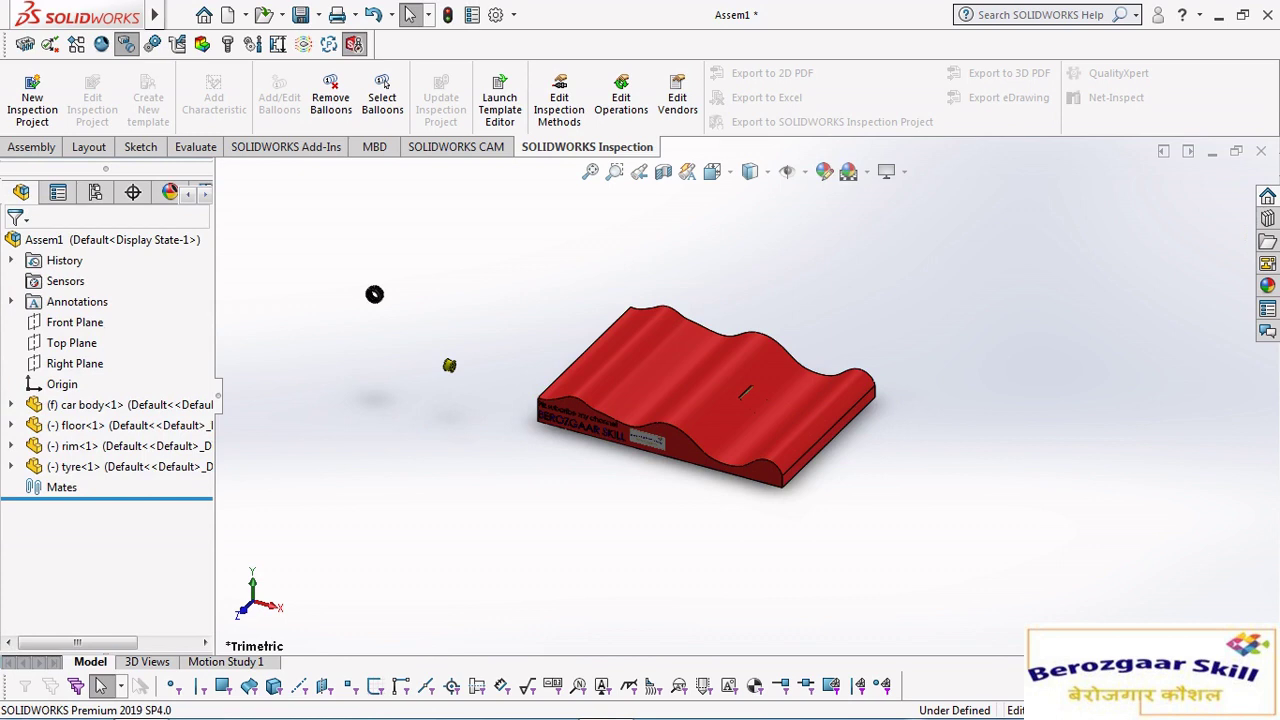
Drag the green car body off the red floor, clear to the left.
click(745, 392)
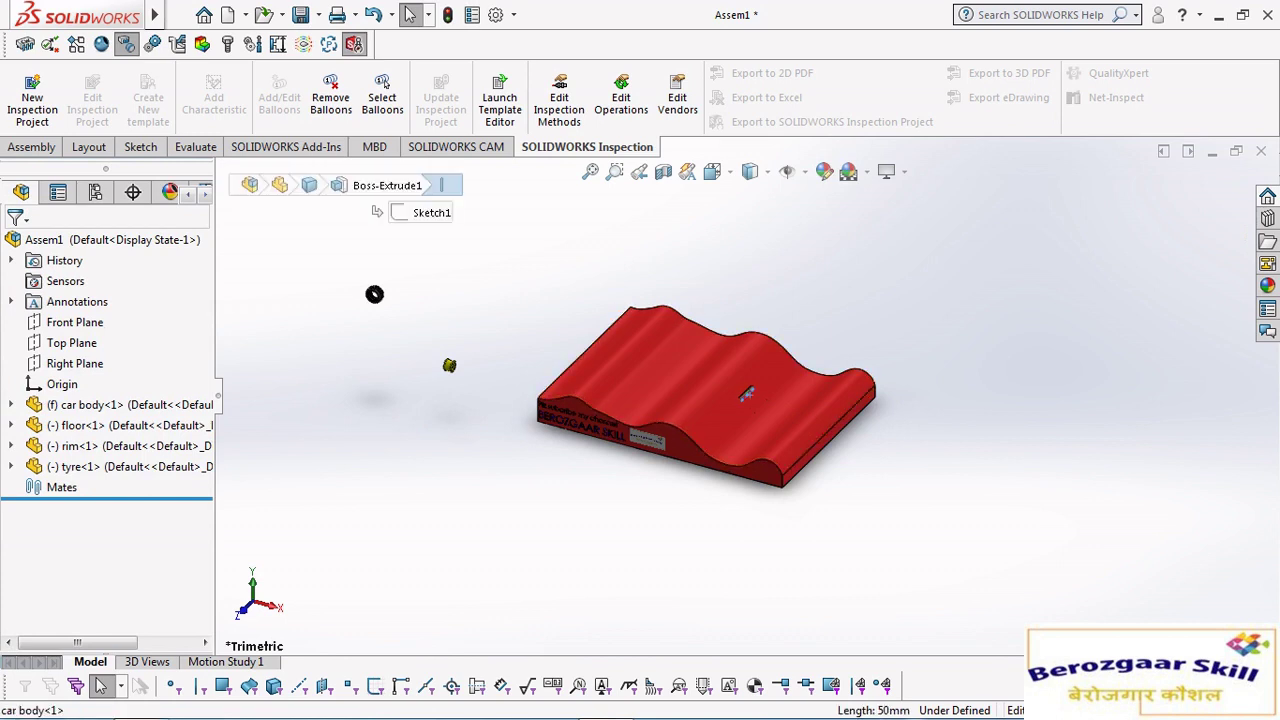
scroll(745, 392, down, 3)
click(763, 392)
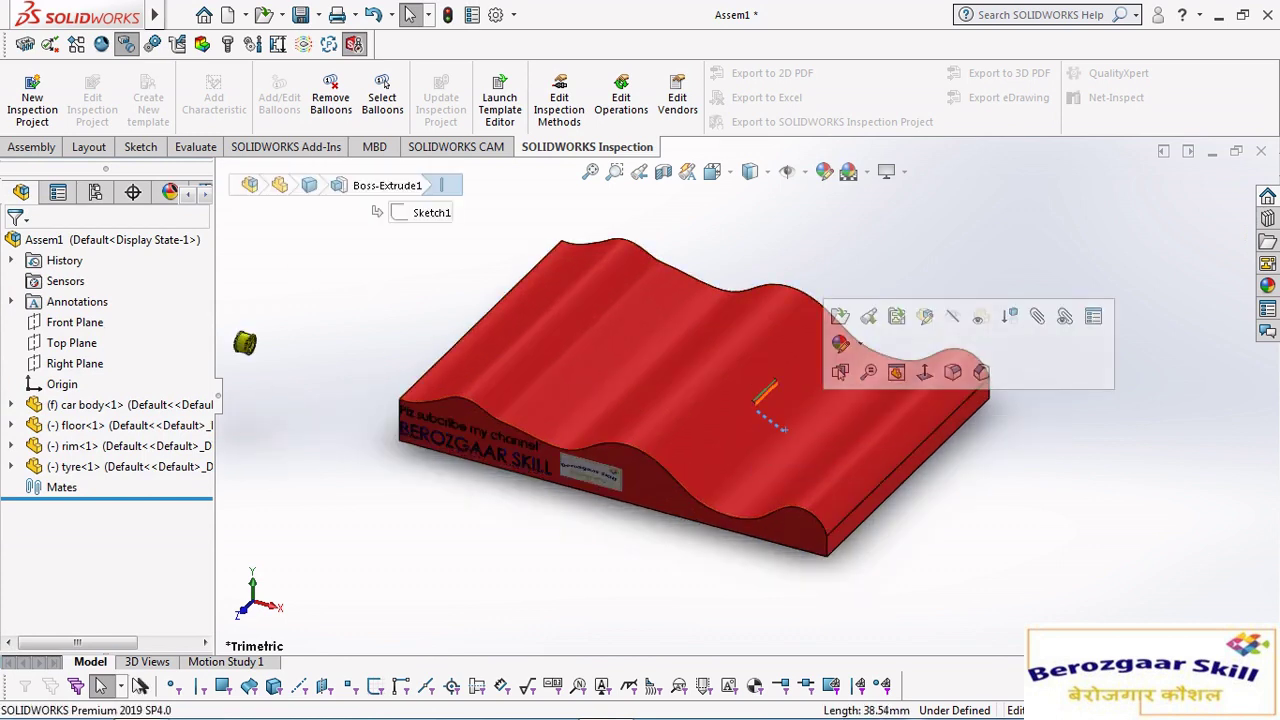
scroll(763, 392, down, 2)
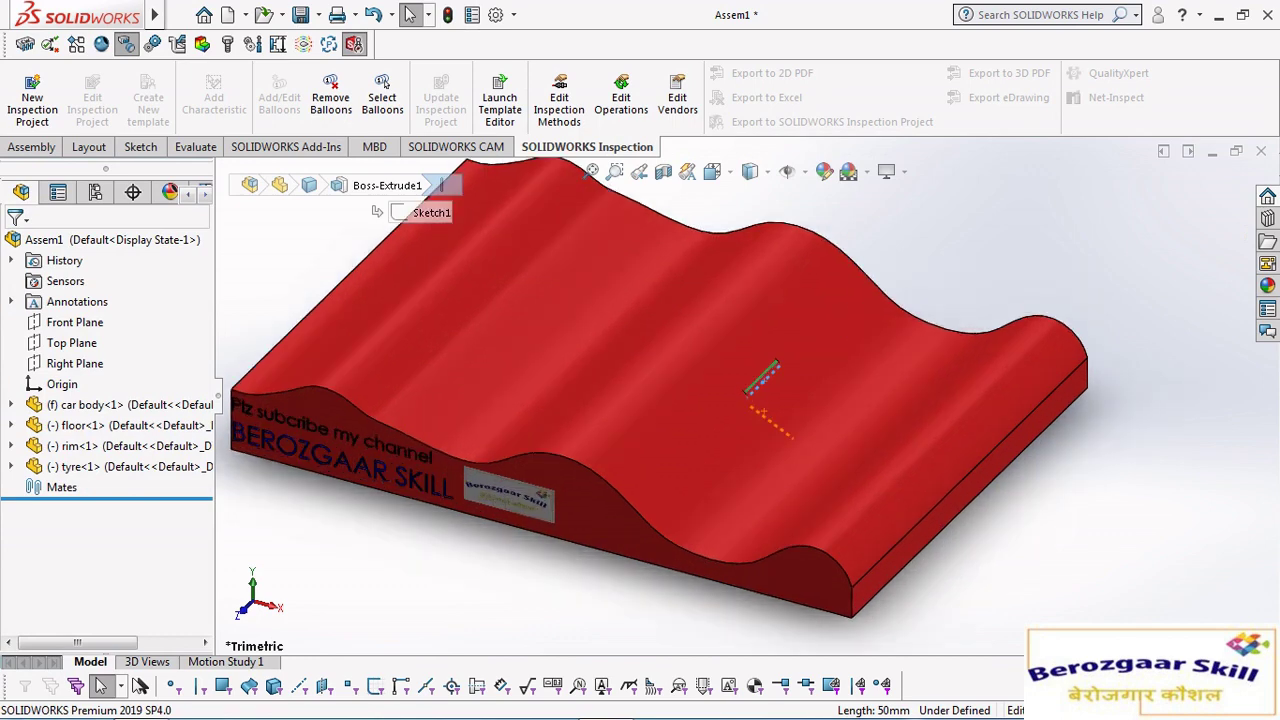
scroll(763, 392, down, 3)
right_click(765, 307)
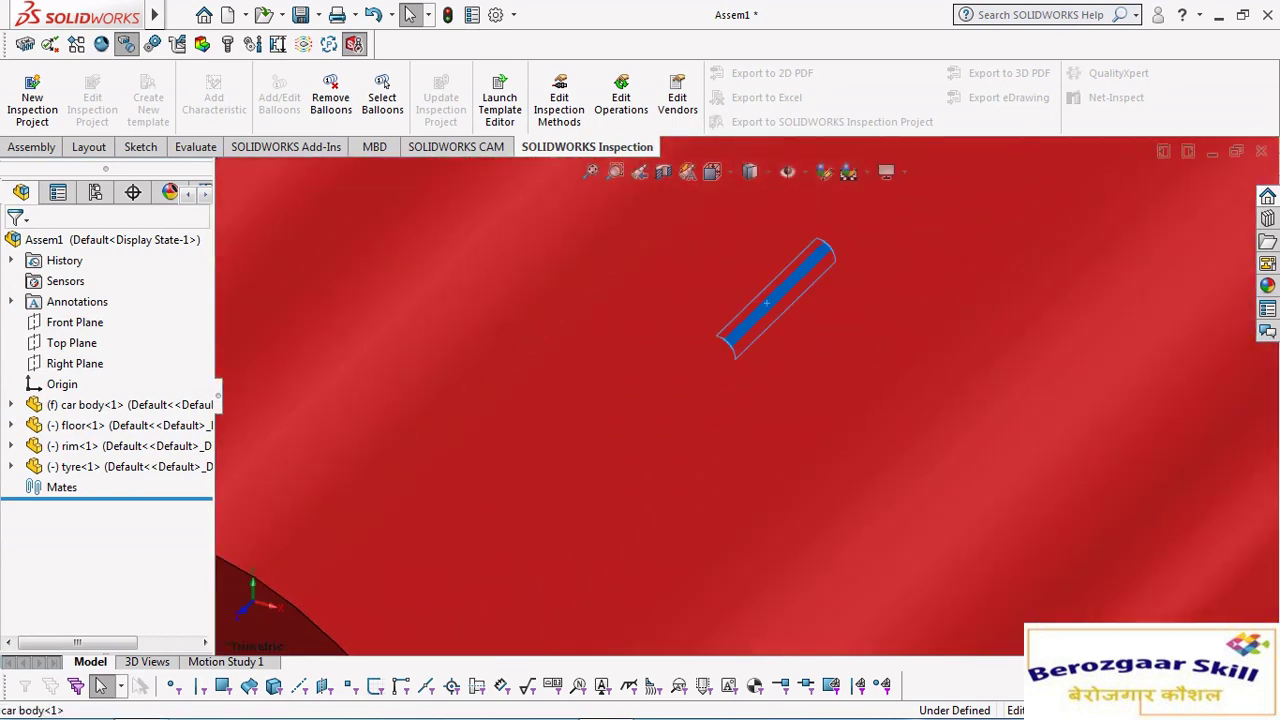
scroll(765, 307, up, 5)
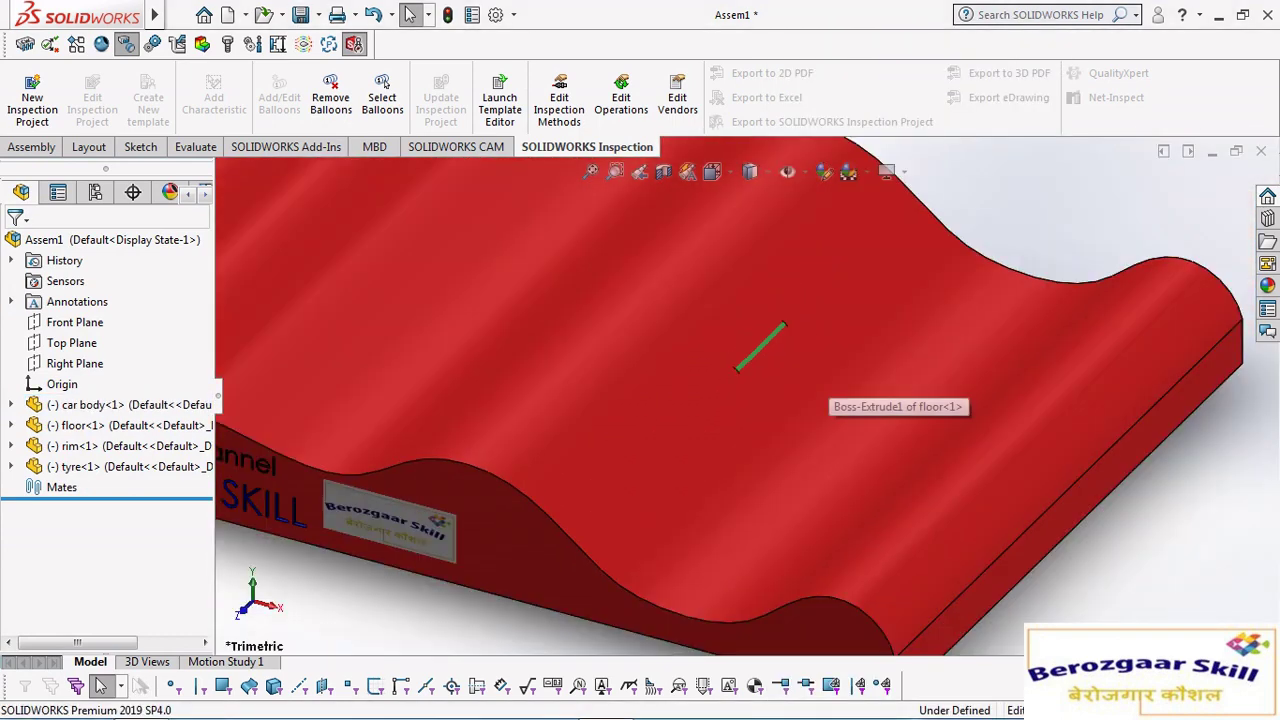
drag(760, 348, 400, 290)
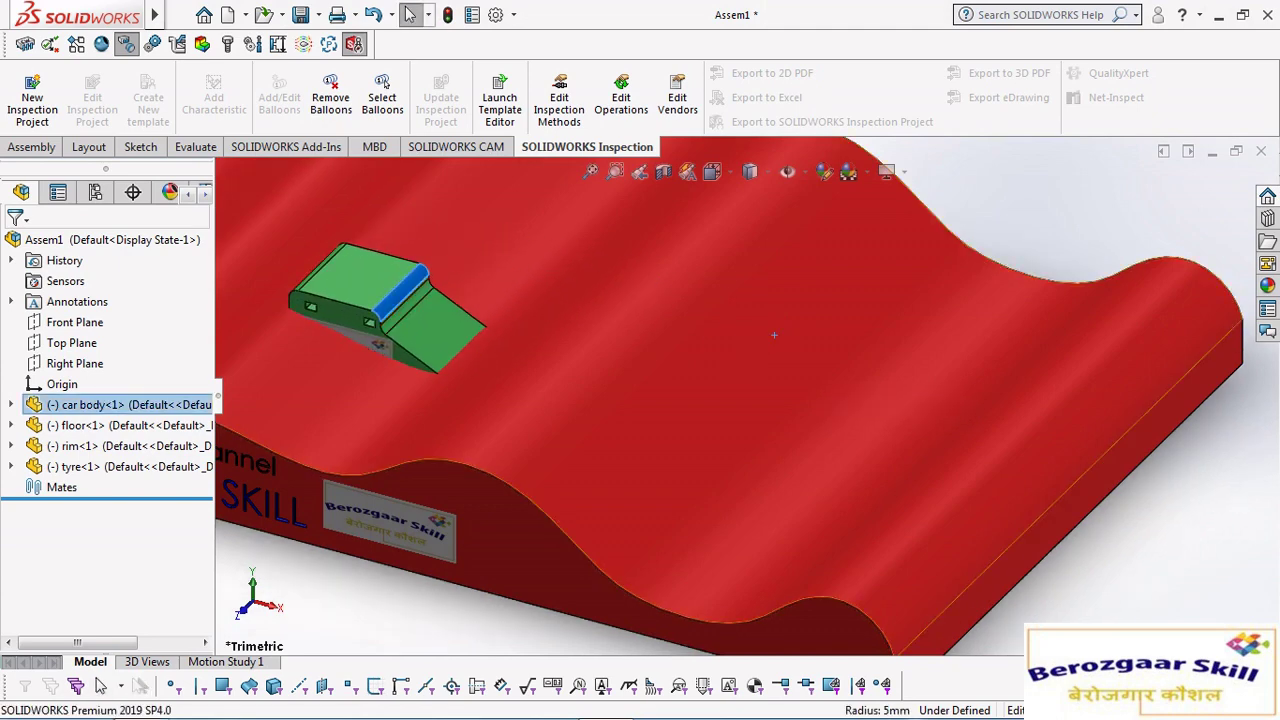
key(f)
mouse_move(735, 375)
mouse_down()
mouse_move(528, 343)
mouse_move(357, 337)
mouse_up()
mouse_move(700, 450)
middle_down()
mouse_move(700, 400)
mouse_move(740, 374)
middle_up()
Deselect the car body, zoom out to see every part, and show the Assembly tools.
scroll(740, 374, down, 2)
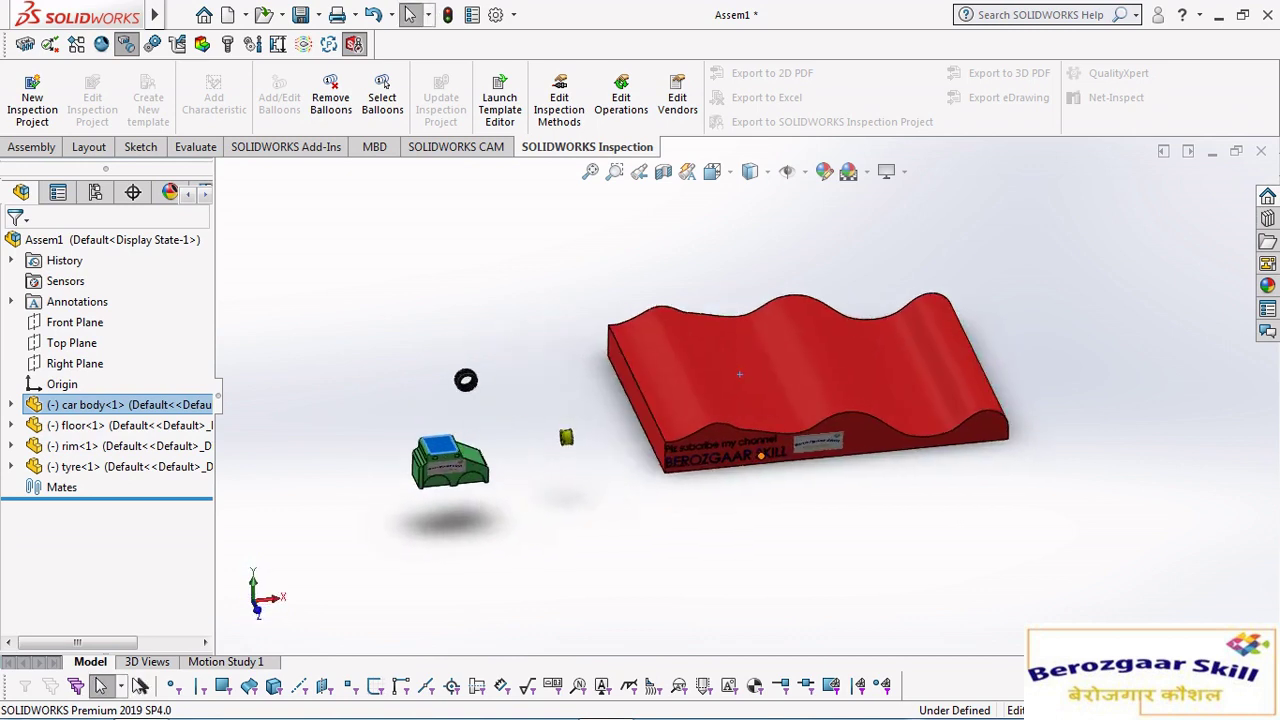
scroll(740, 374, down, 2)
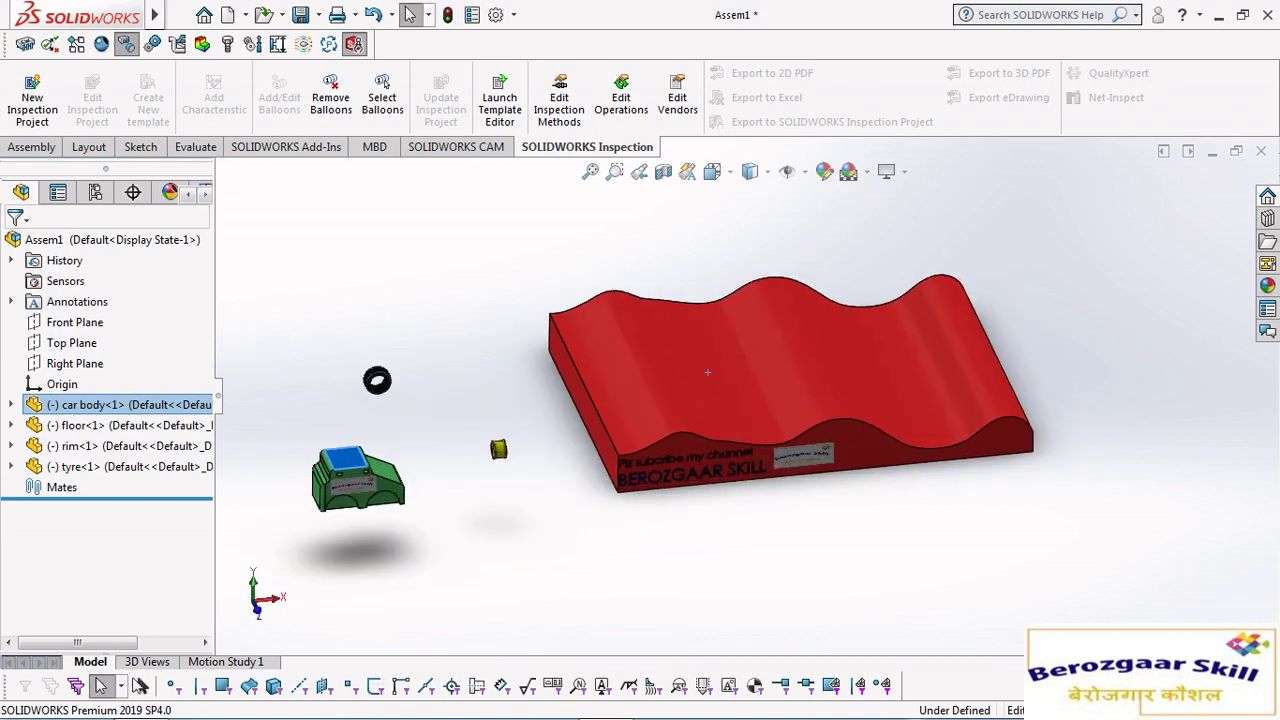
key(Escape)
scroll(707, 372, up, 2)
mouse_move(707, 372)
middle_down()
mouse_move(740, 375)
mouse_move(797, 441)
middle_up()
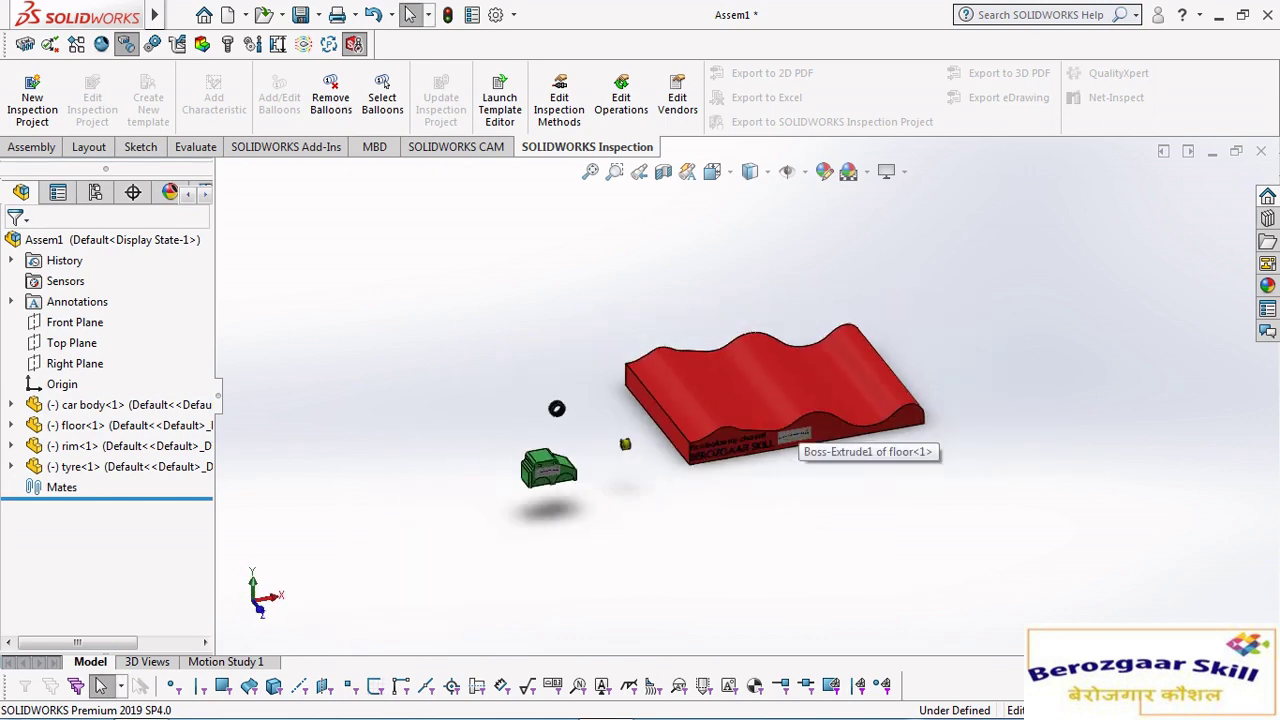
scroll(797, 441, down, 3)
click(31, 147)
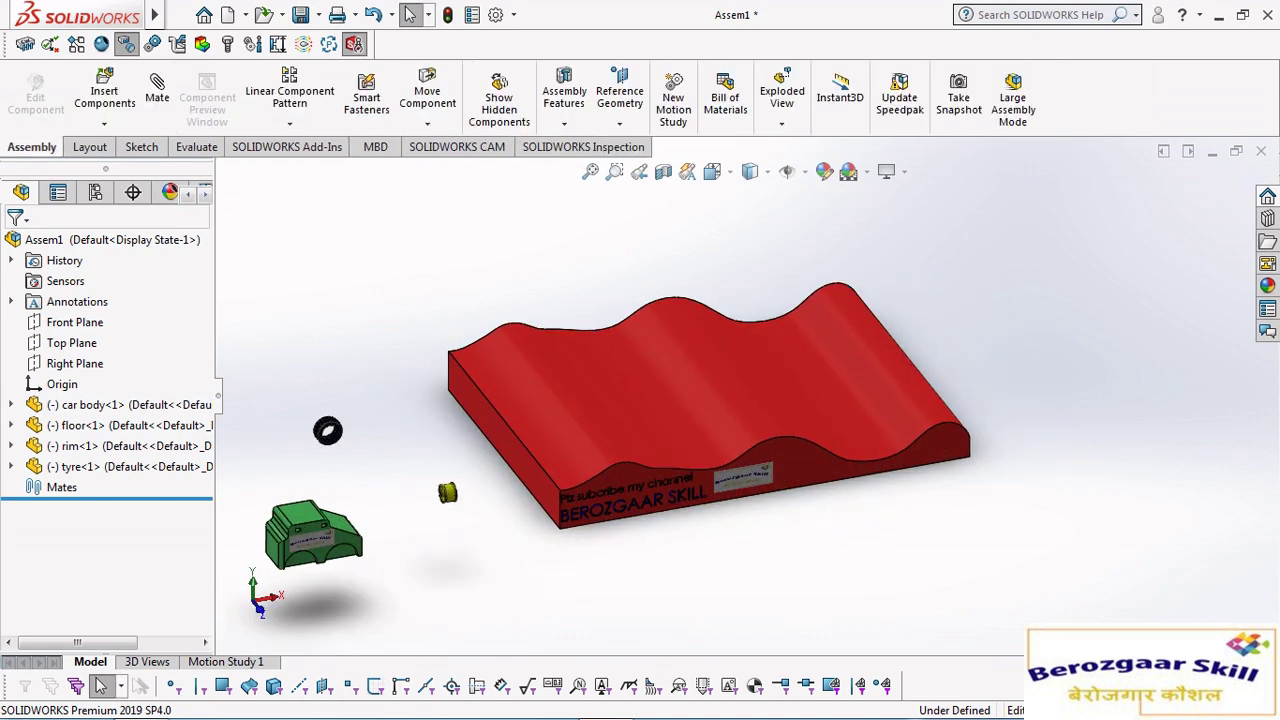
Mate the floor's Top Plane coincident to Assem1's Top Plane.
click(157, 92)
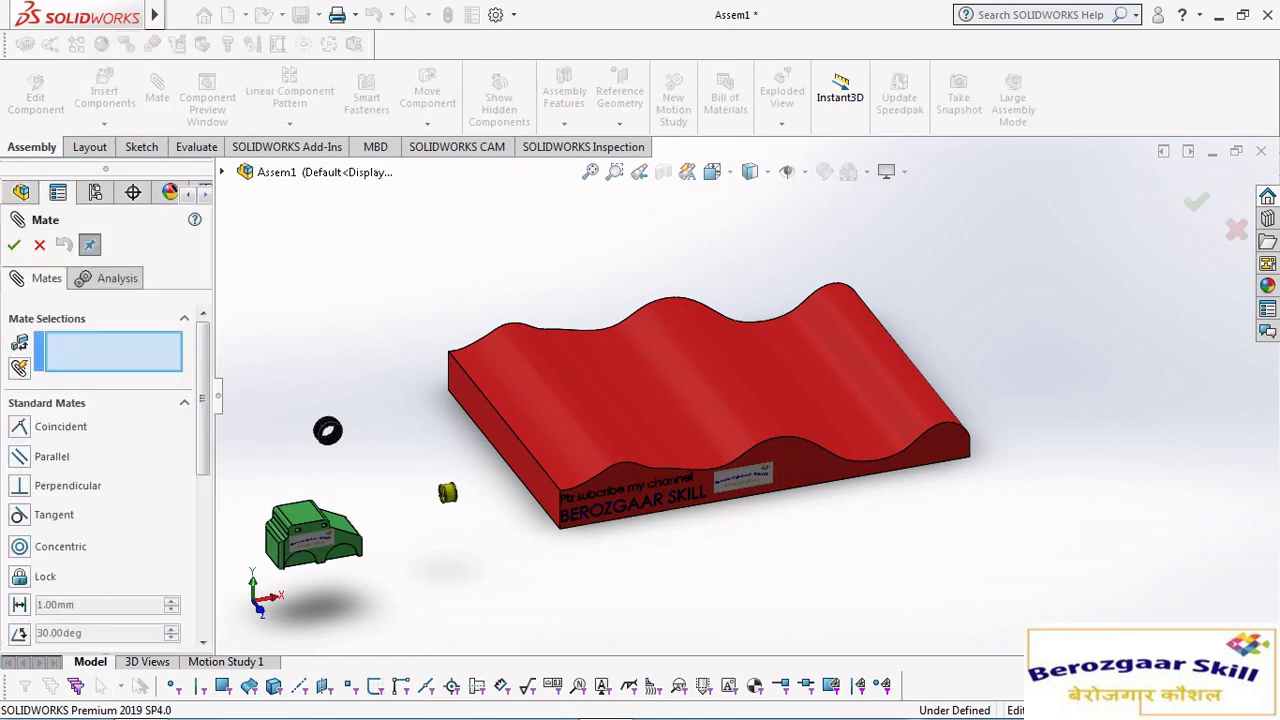
click(222, 172)
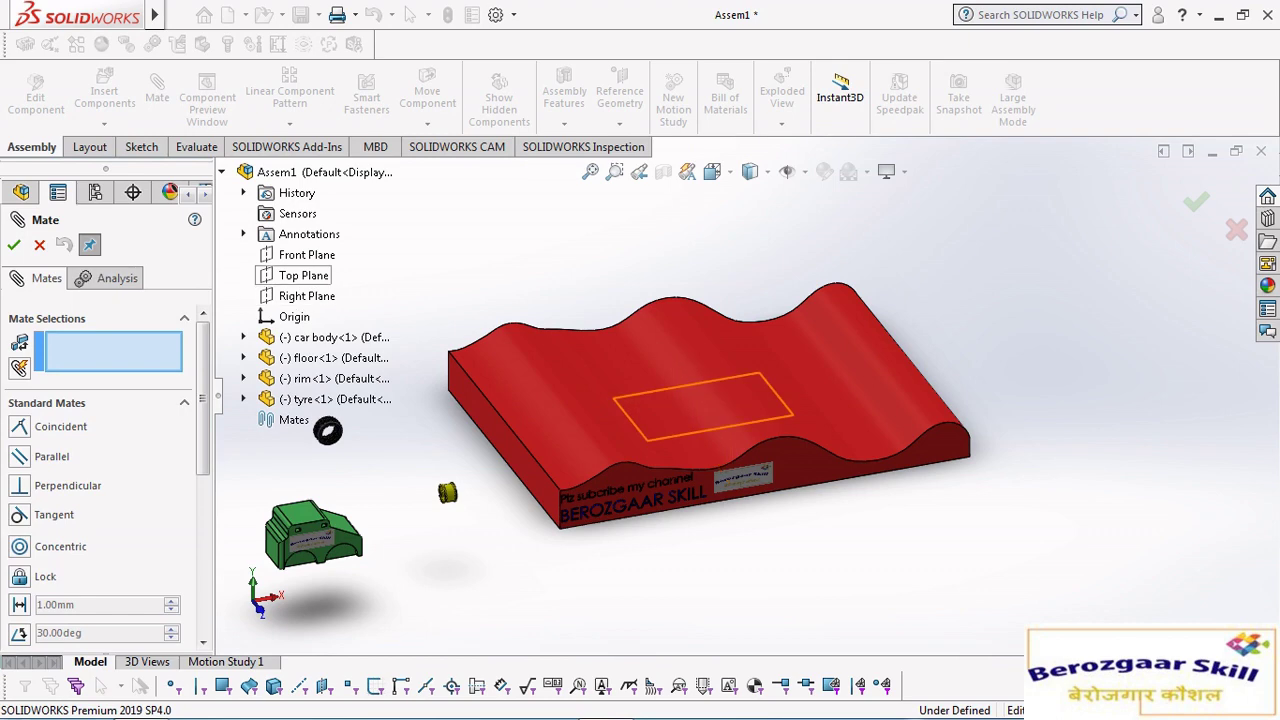
click(303, 275)
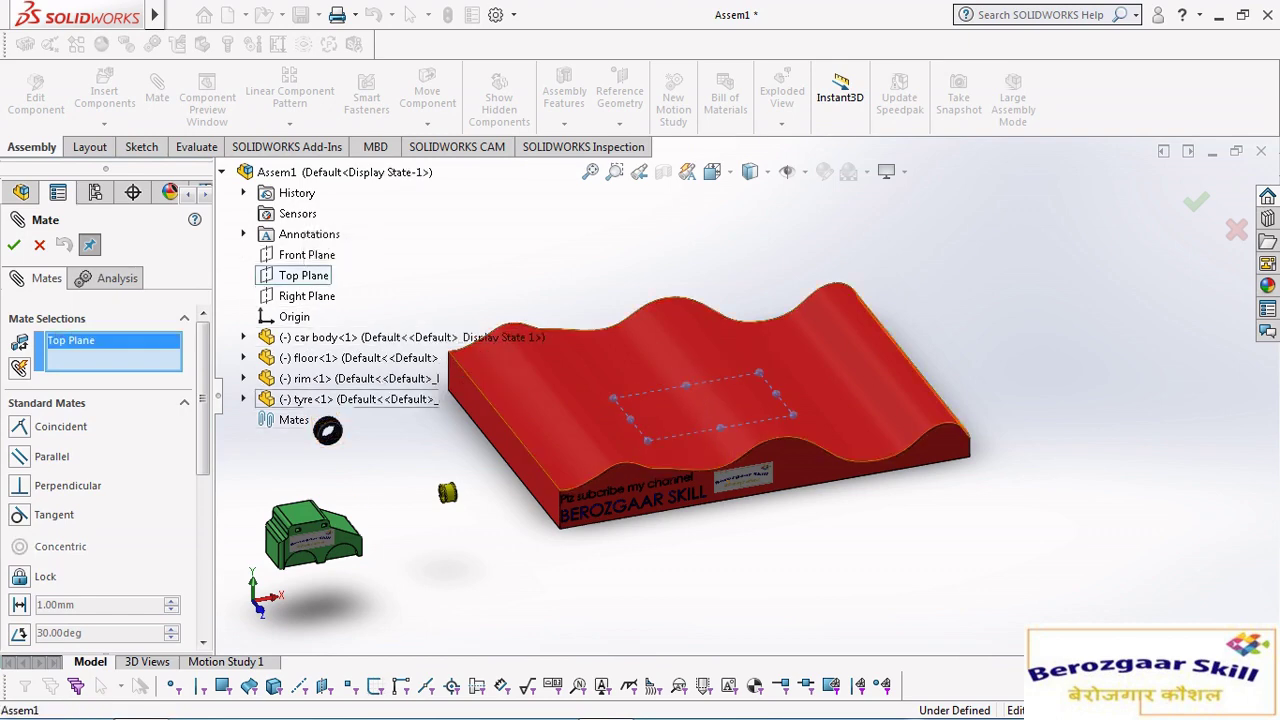
click(541, 428)
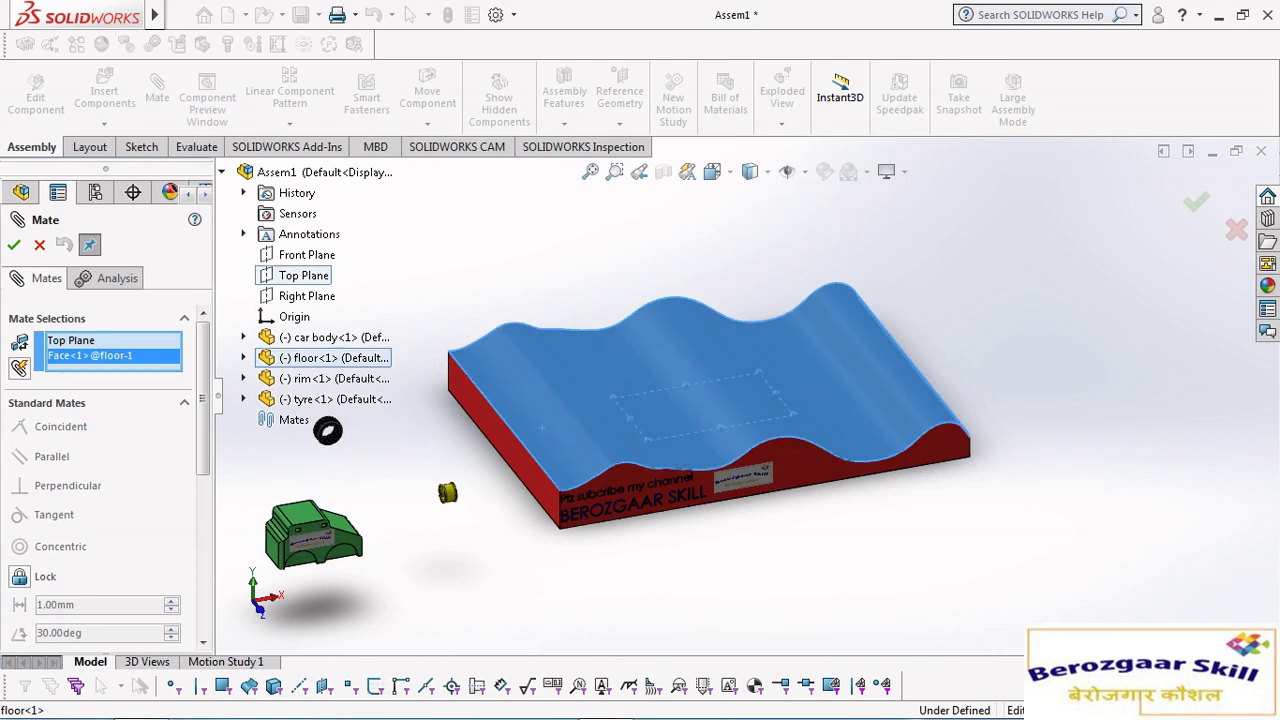
right_click(95, 356)
click(137, 384)
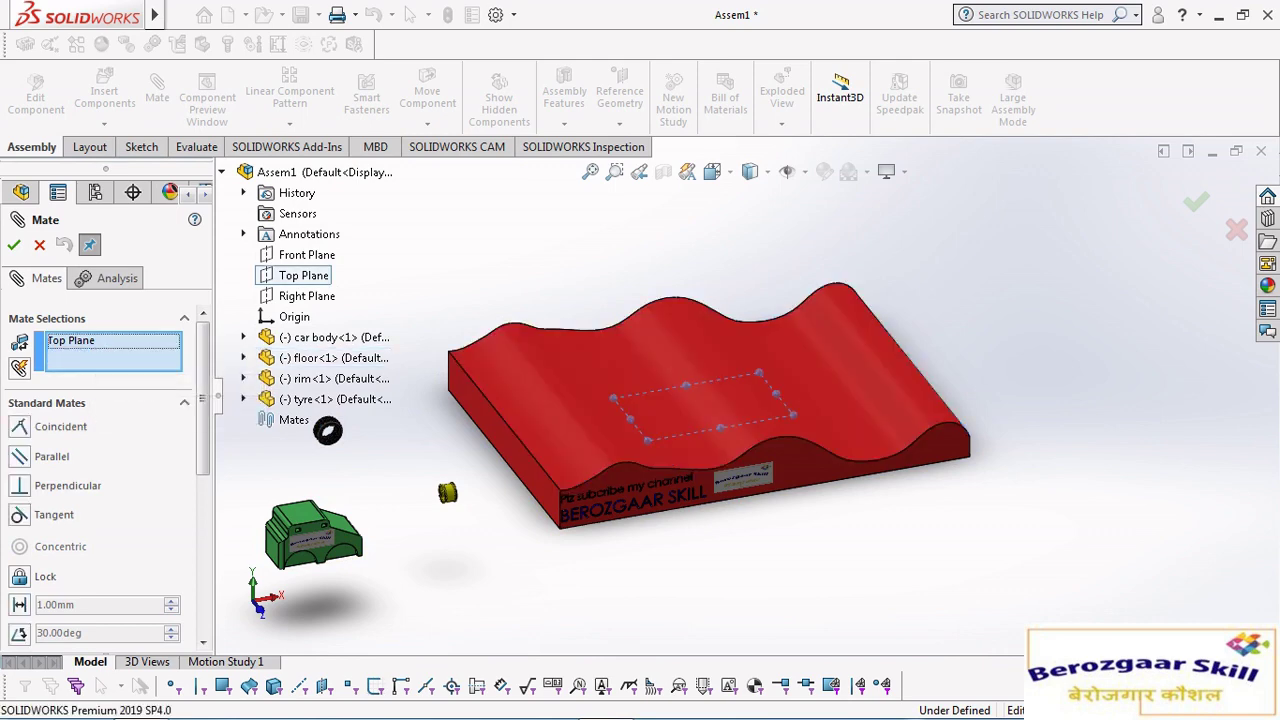
click(243, 357)
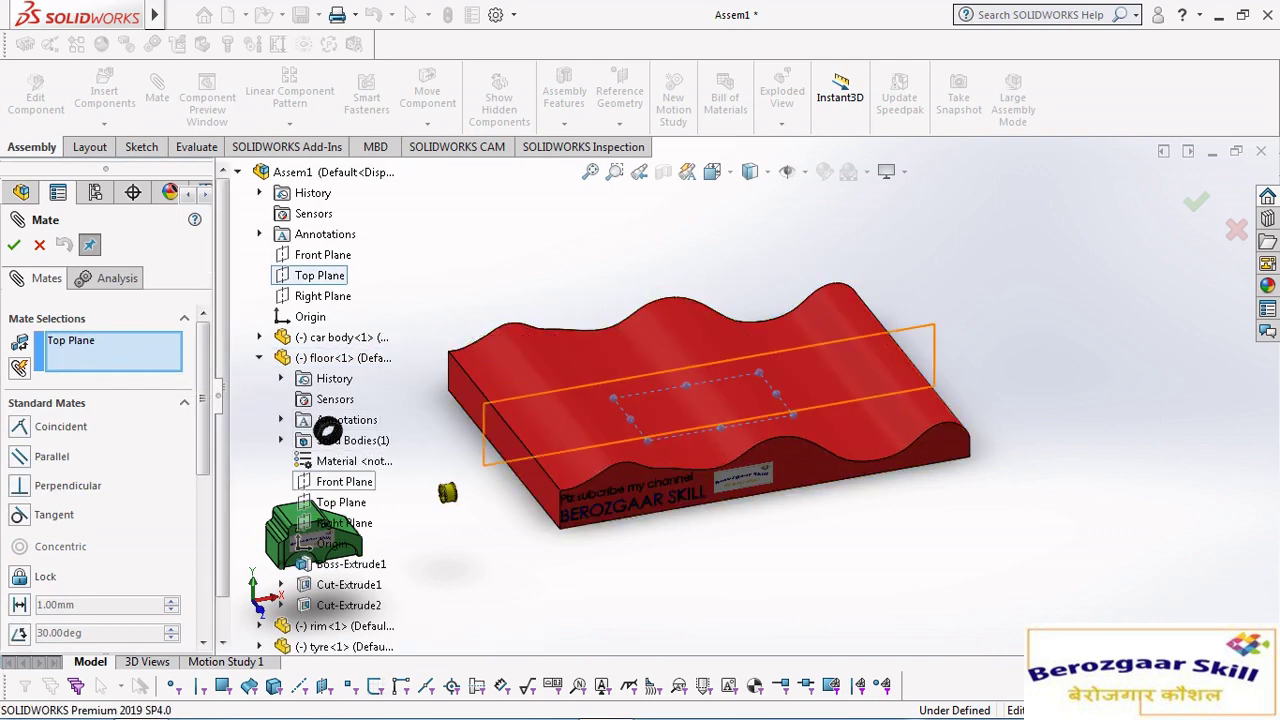
click(340, 502)
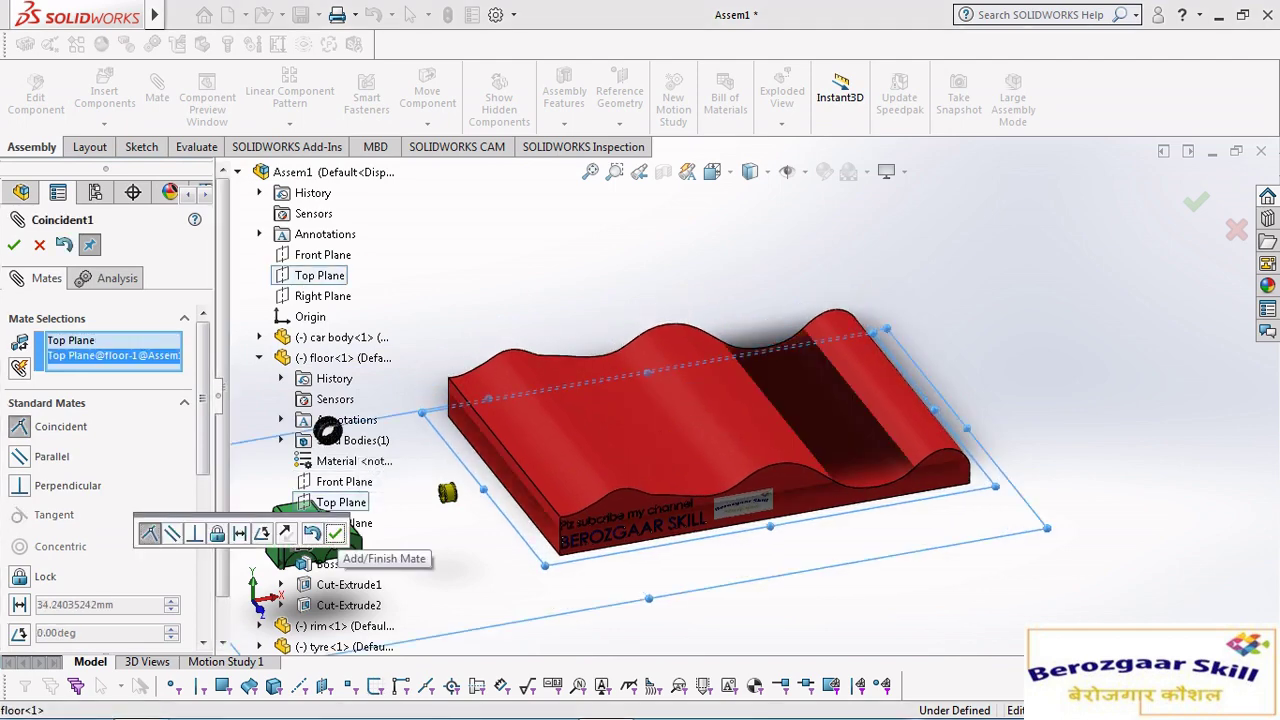
click(335, 533)
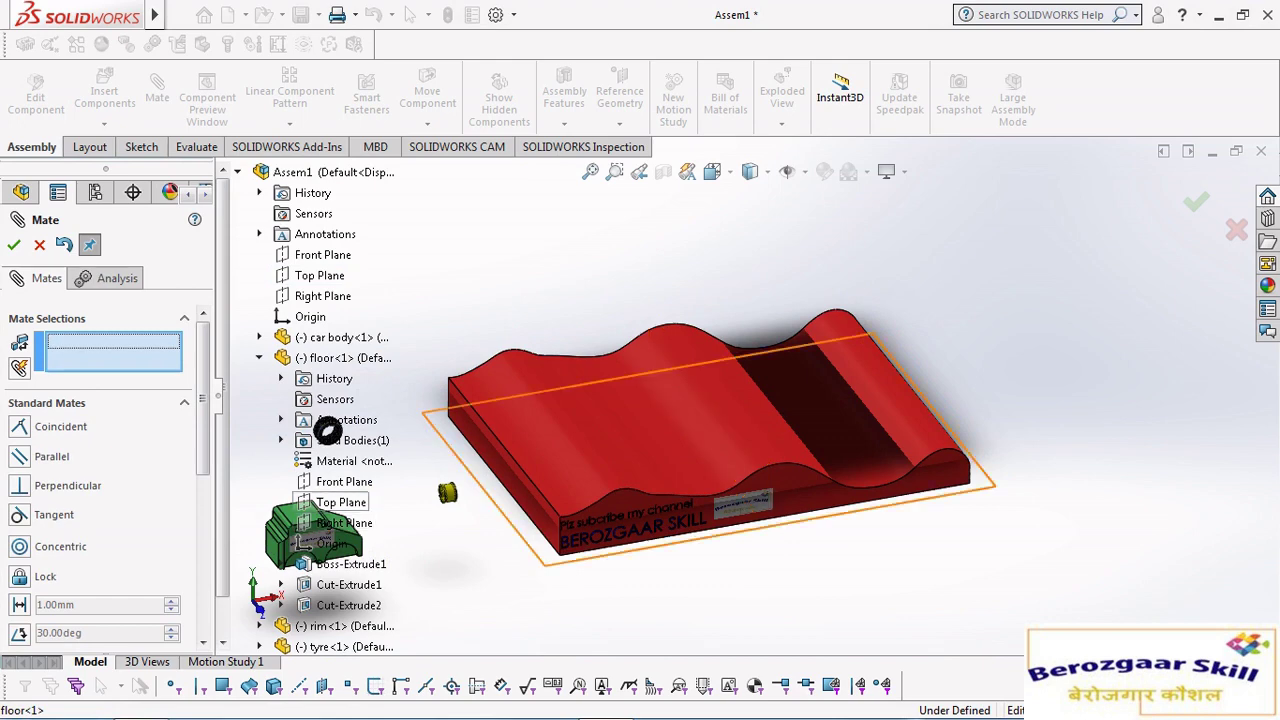
Mate the floor's Front Plane coincident to Assem1's, then pair both Right Planes.
click(344, 481)
click(322, 255)
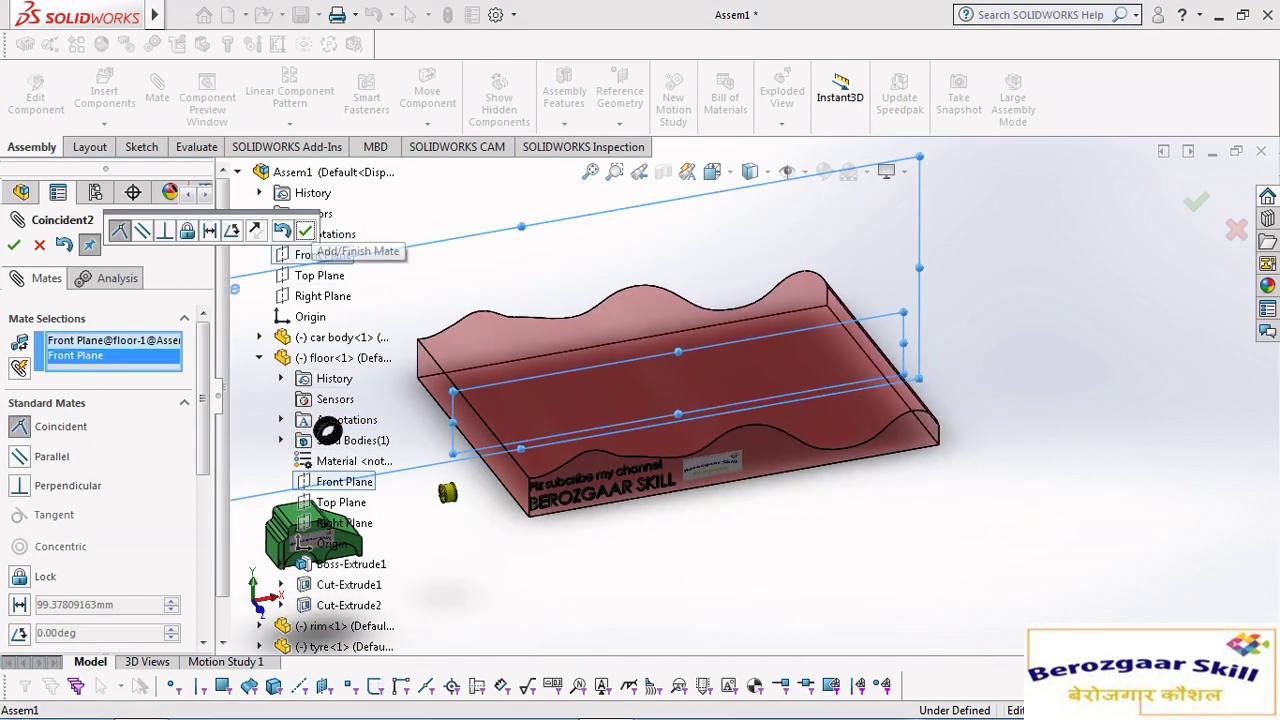
click(305, 232)
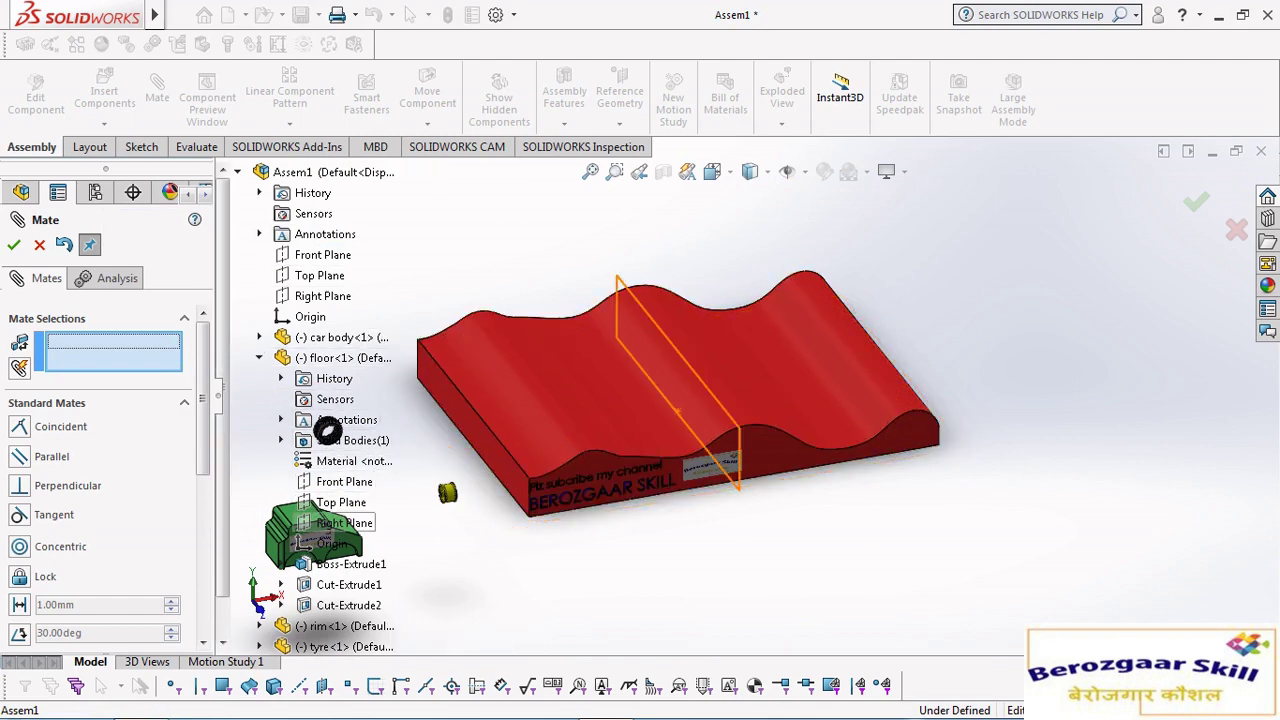
click(677, 410)
click(323, 296)
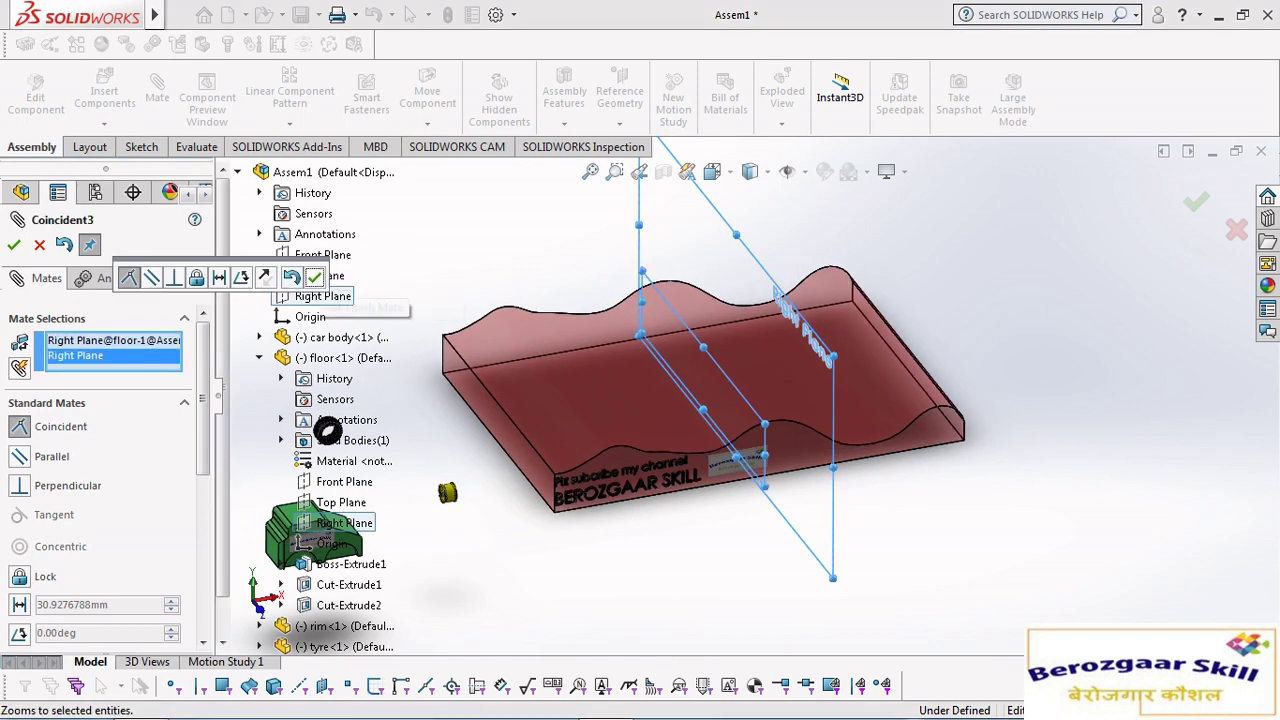
Confirm the Right Plane mate, then mate the car body's Front Plane coincident to Assem1's Front Plane.
click(314, 277)
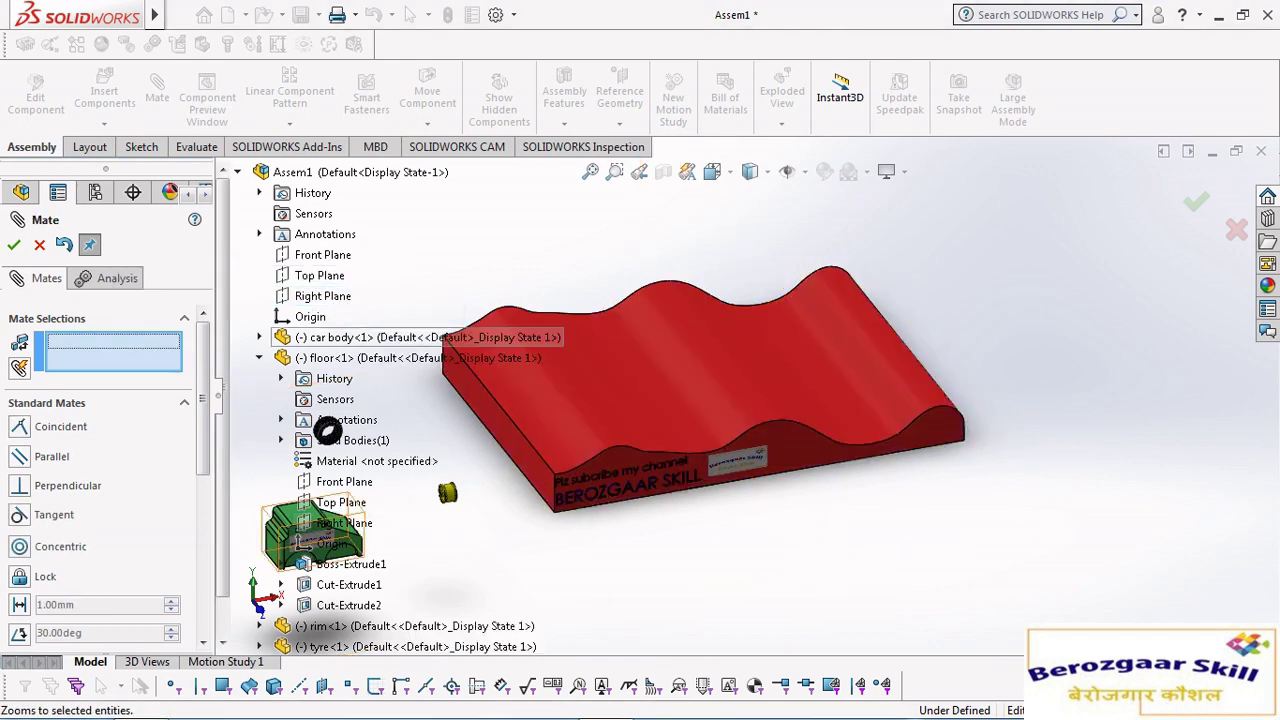
scroll(747, 393, up, 5)
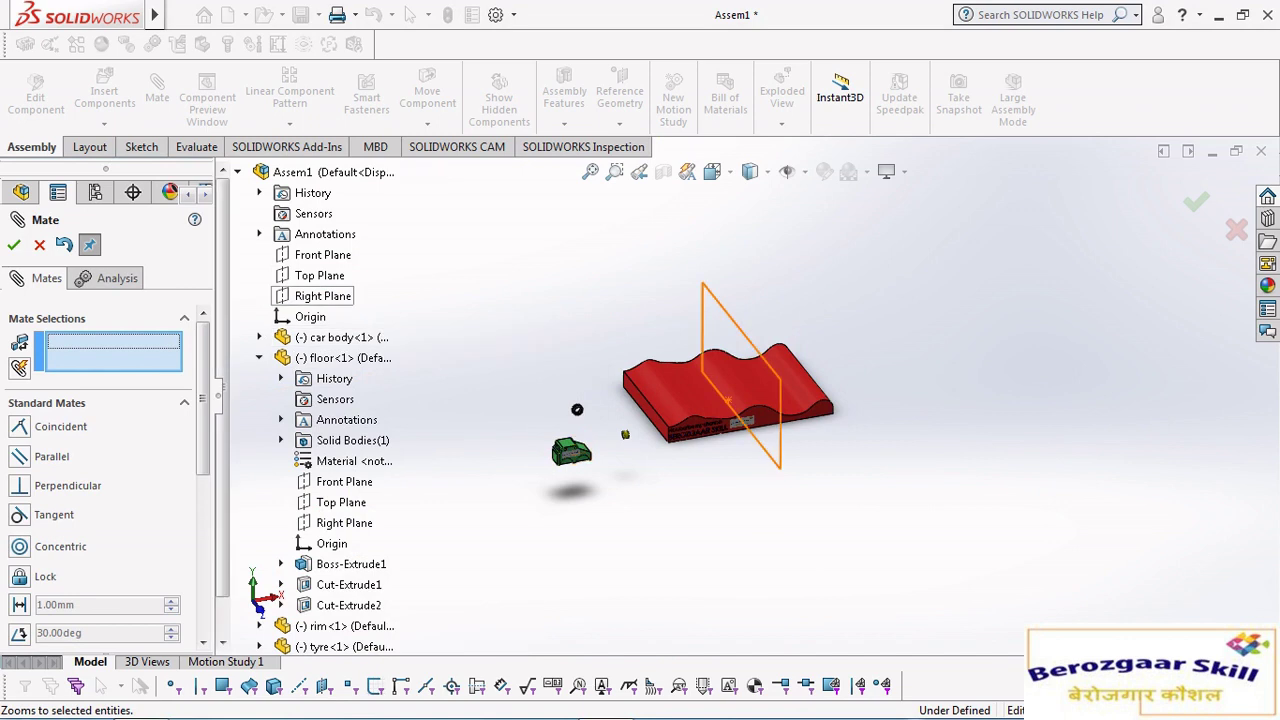
click(322, 254)
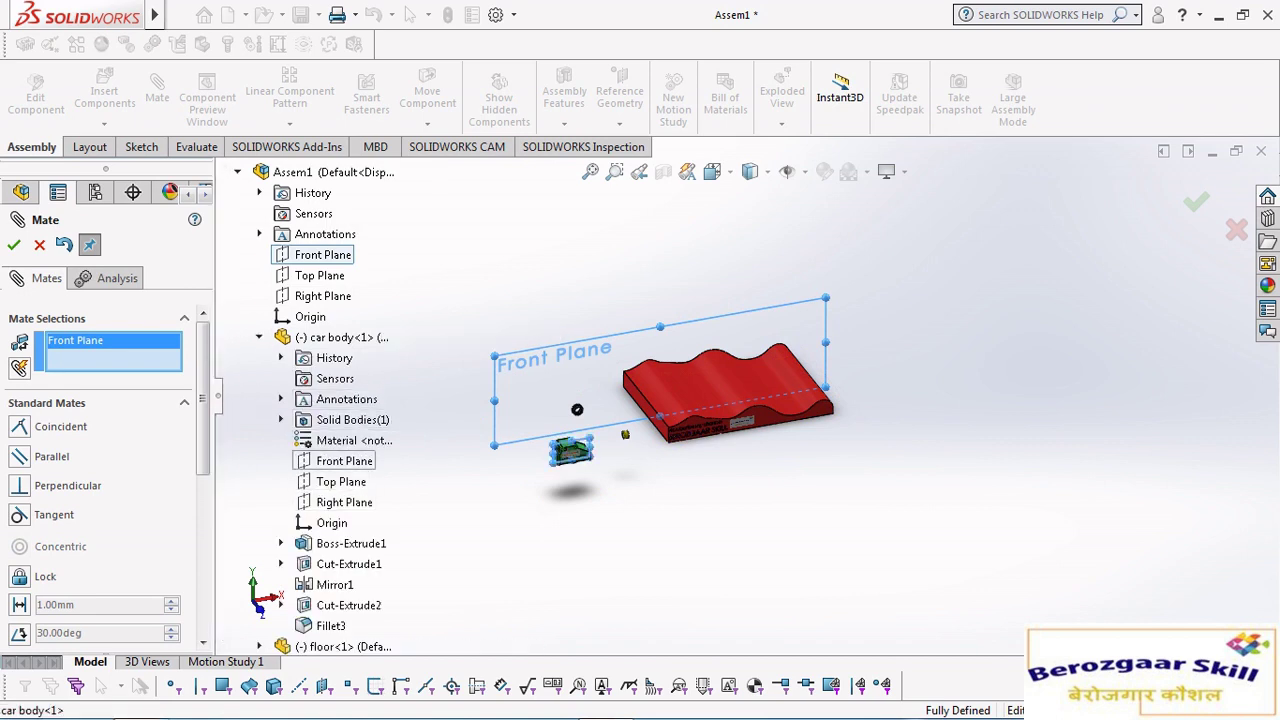
click(344, 460)
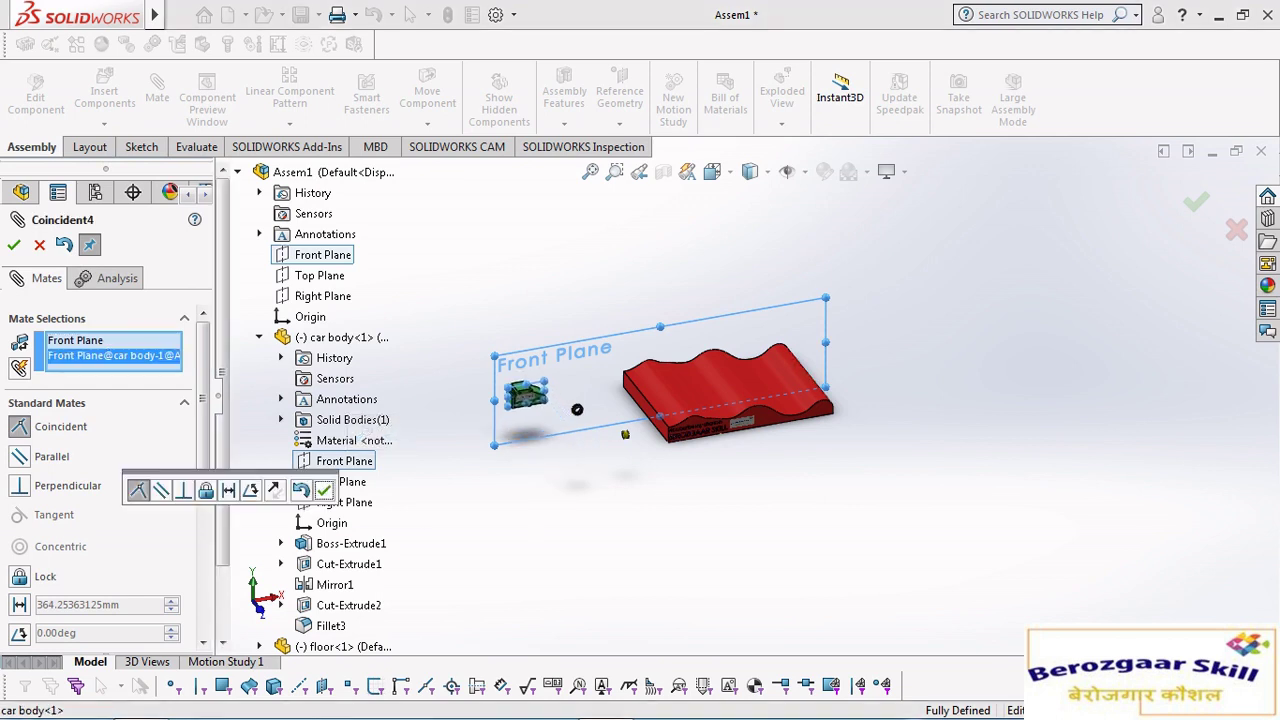
click(323, 490)
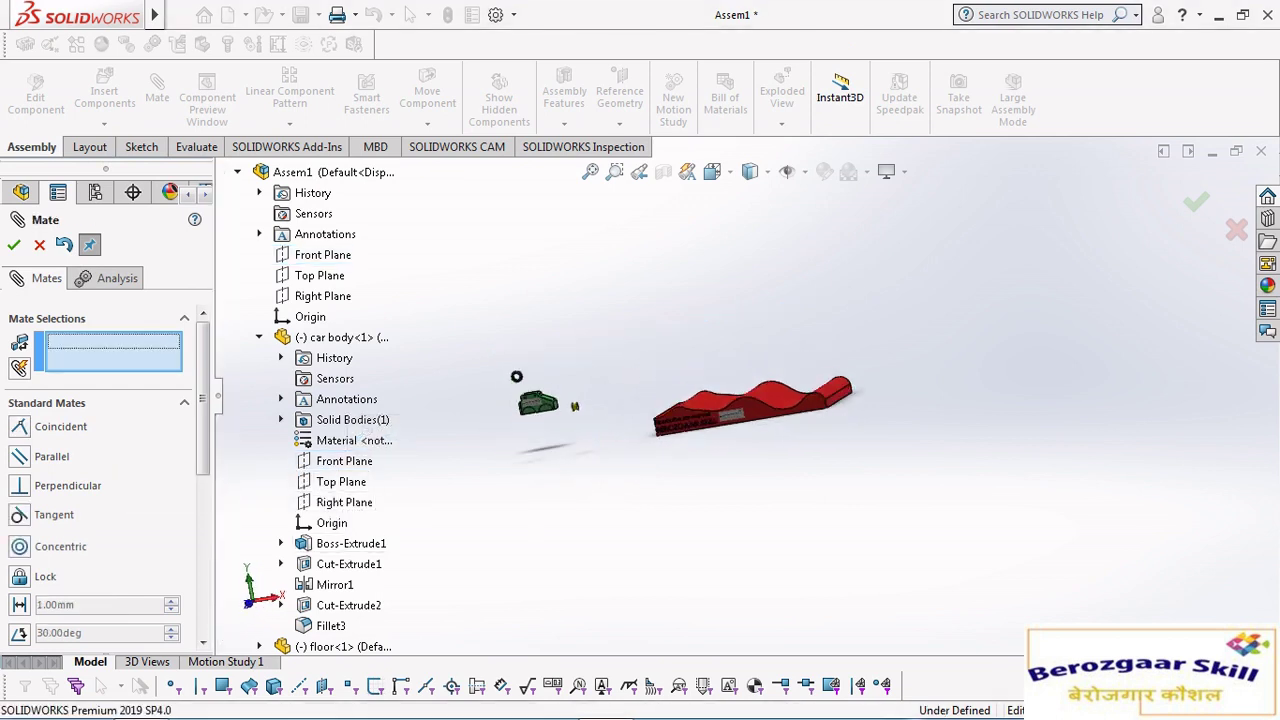
Zoom in and select the tyre's inner face and a rim face for a concentric mate.
scroll(466, 380, down, 2)
scroll(466, 380, down, 2)
scroll(466, 380, down, 2)
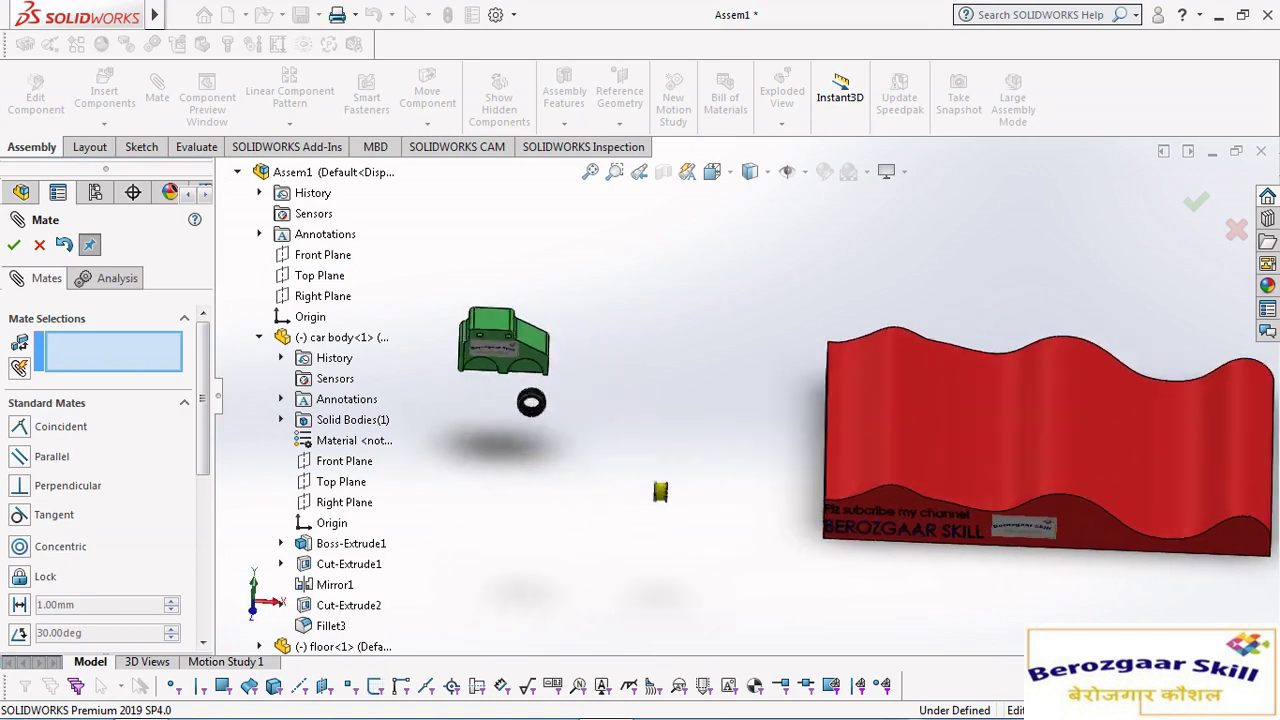
scroll(466, 380, down, 1)
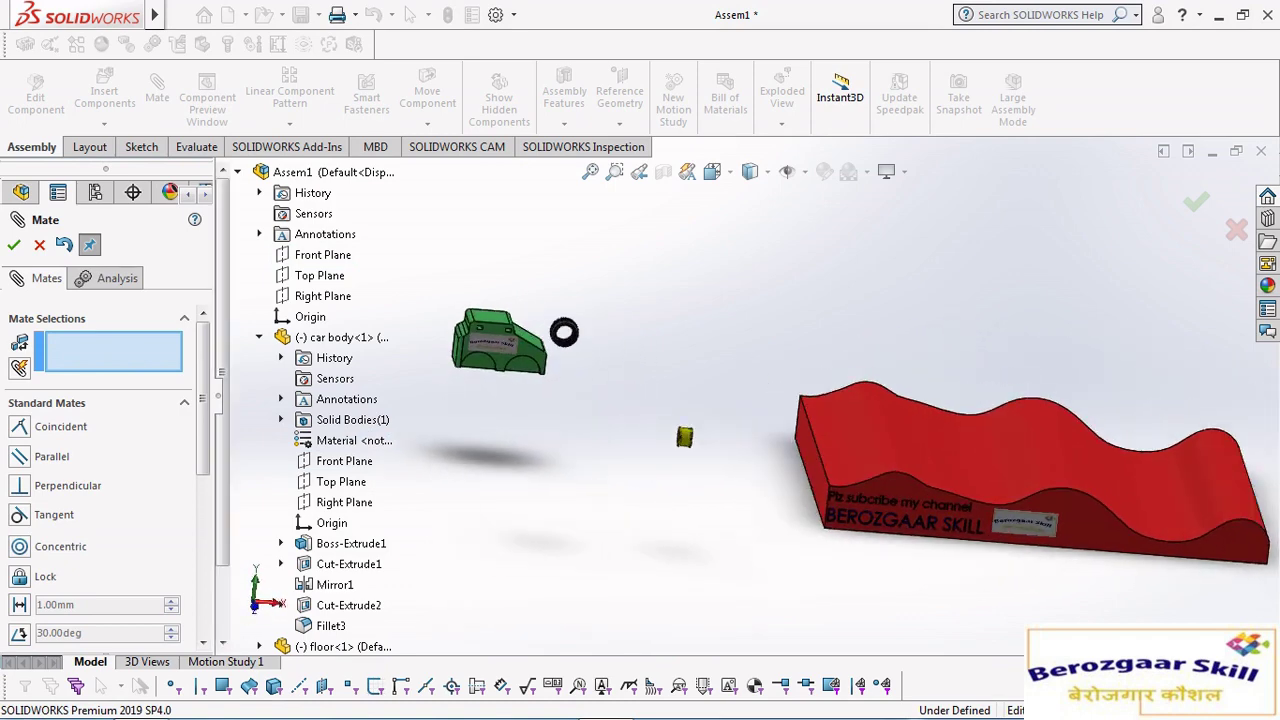
scroll(466, 380, down, 2)
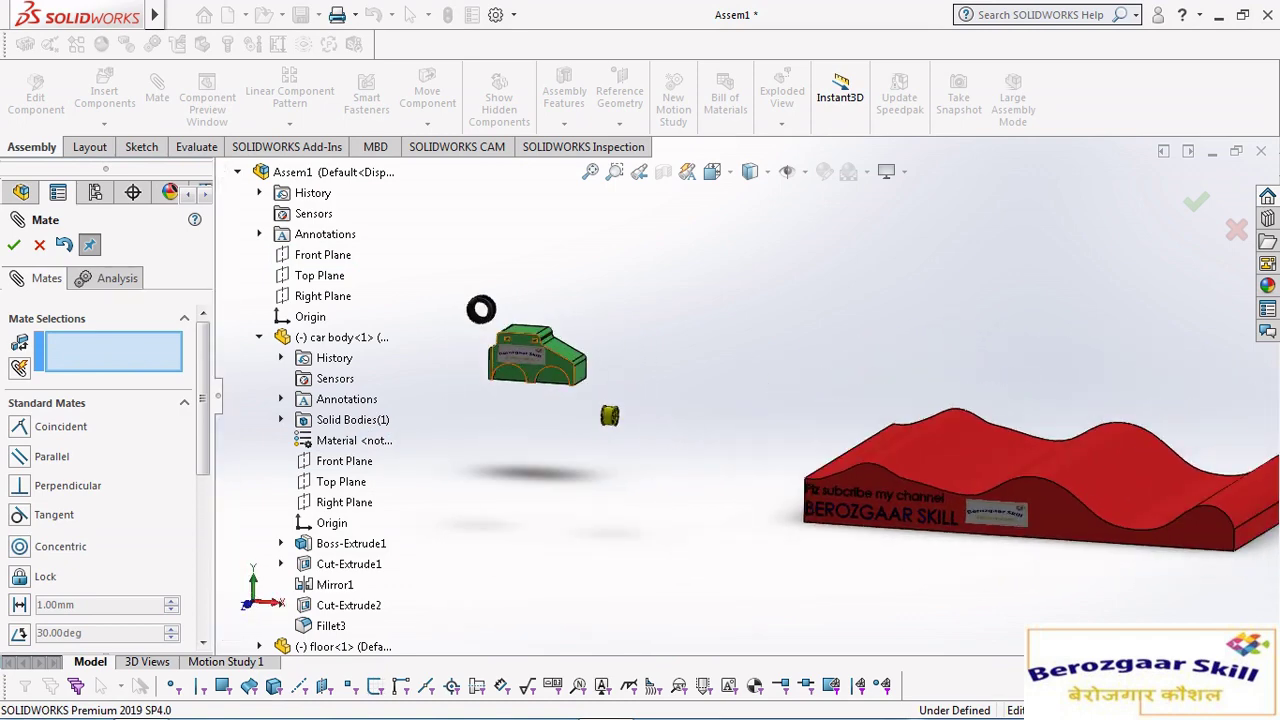
scroll(540, 412, down, 1)
scroll(540, 412, down, 2)
scroll(540, 412, down, 2)
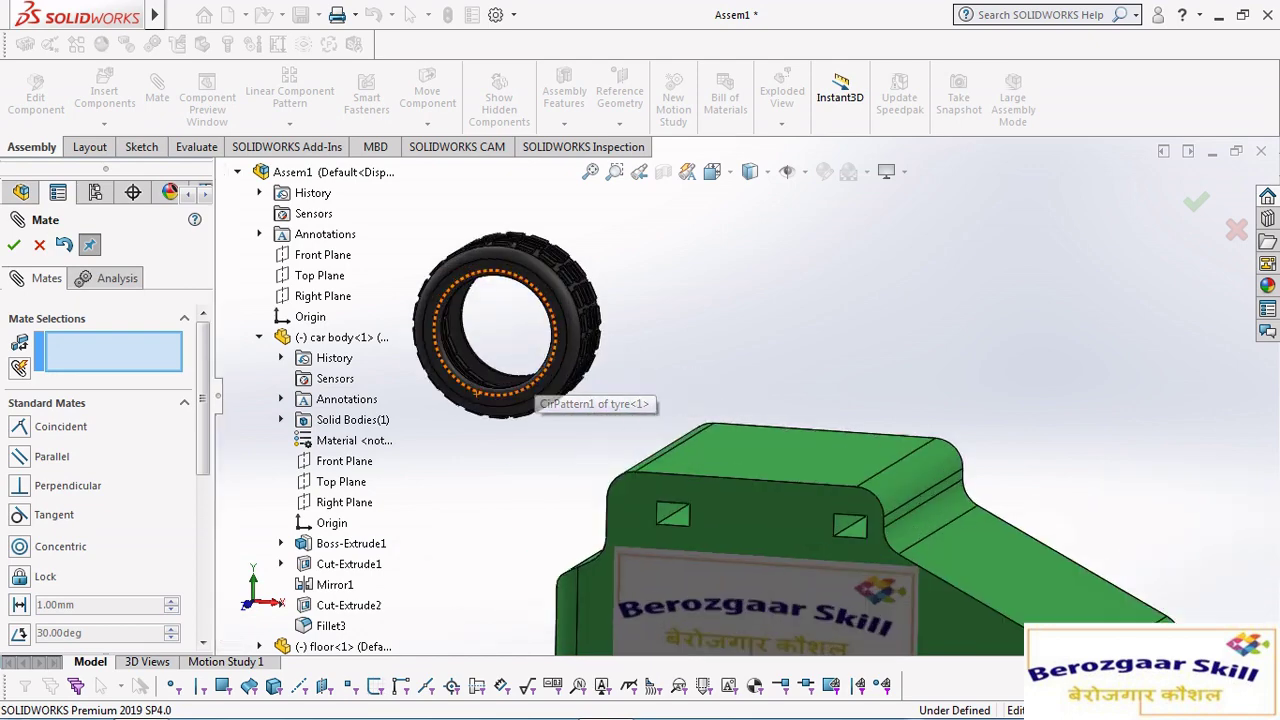
scroll(540, 412, down, 2)
scroll(540, 412, down, 2)
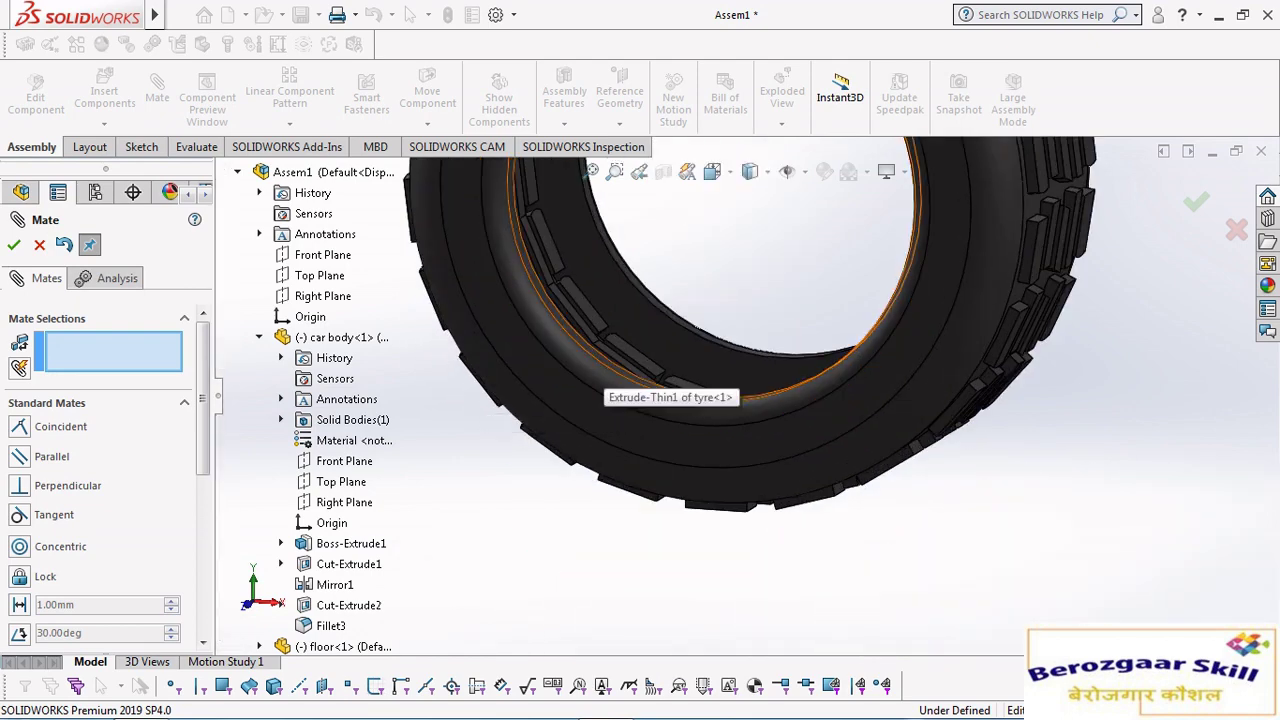
click(598, 384)
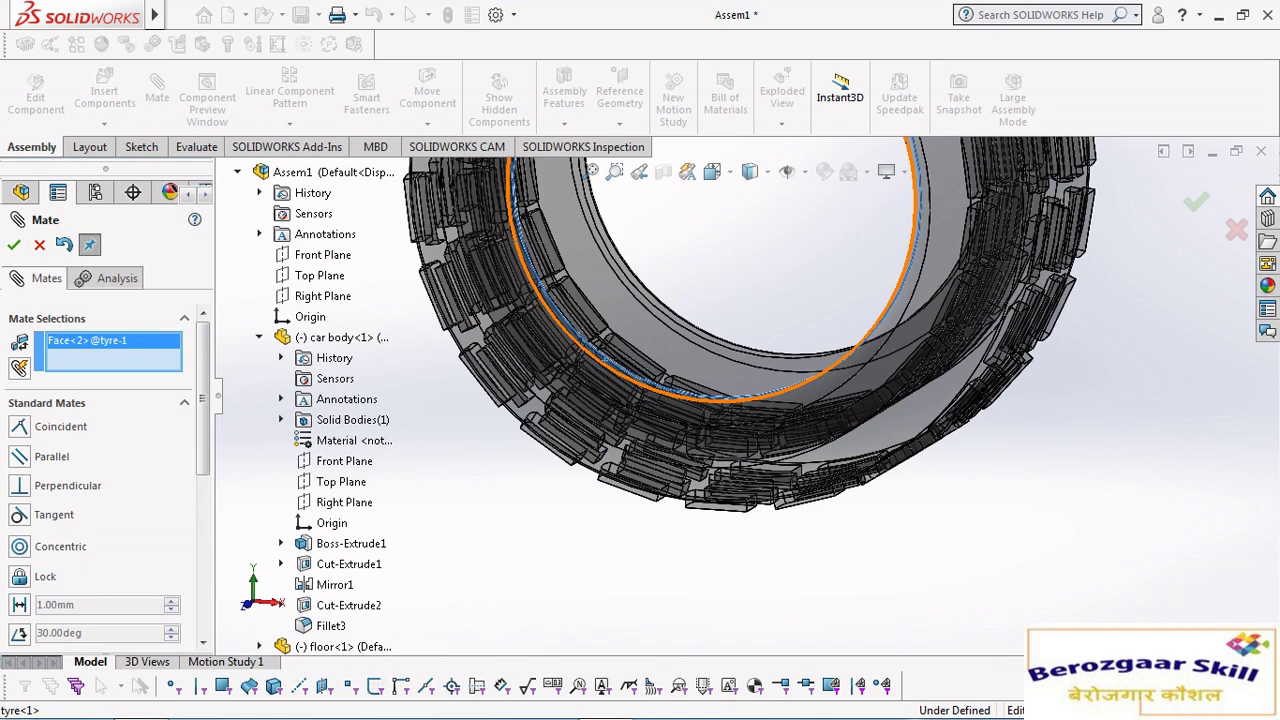
scroll(749, 394, up, 2)
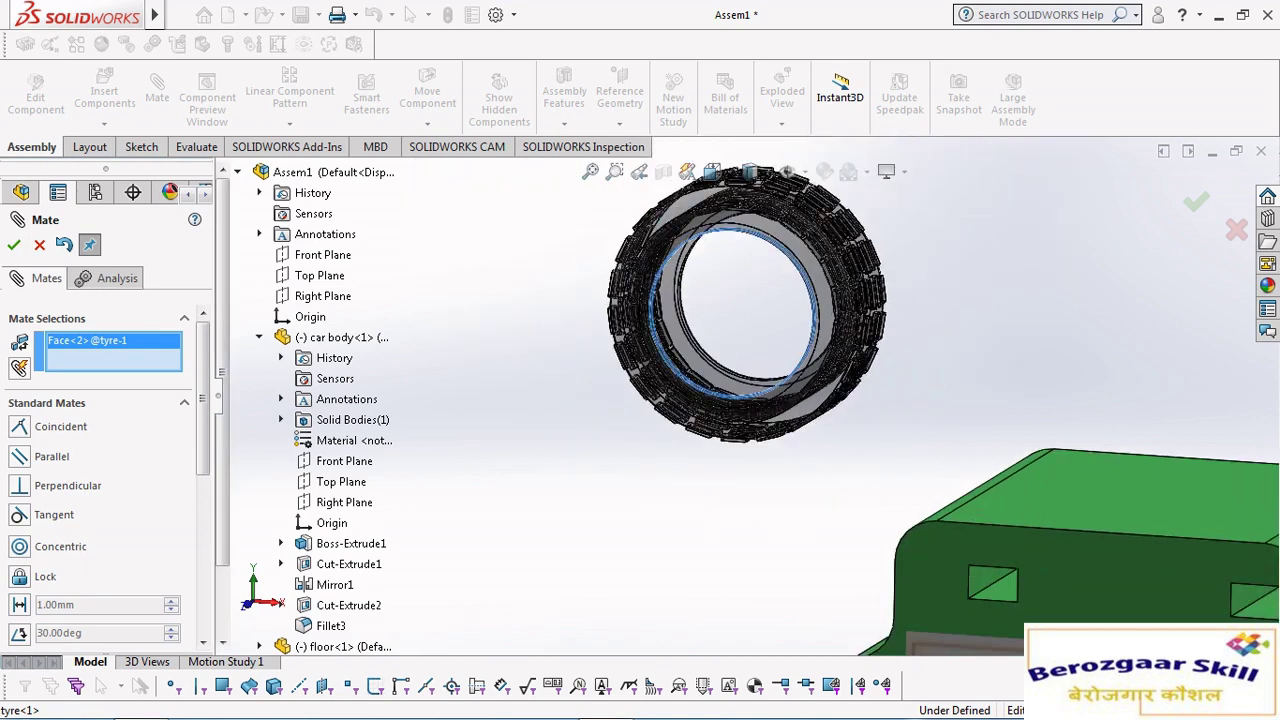
scroll(749, 394, up, 2)
scroll(749, 394, up, 1)
scroll(749, 394, up, 1)
scroll(943, 545, down, 3)
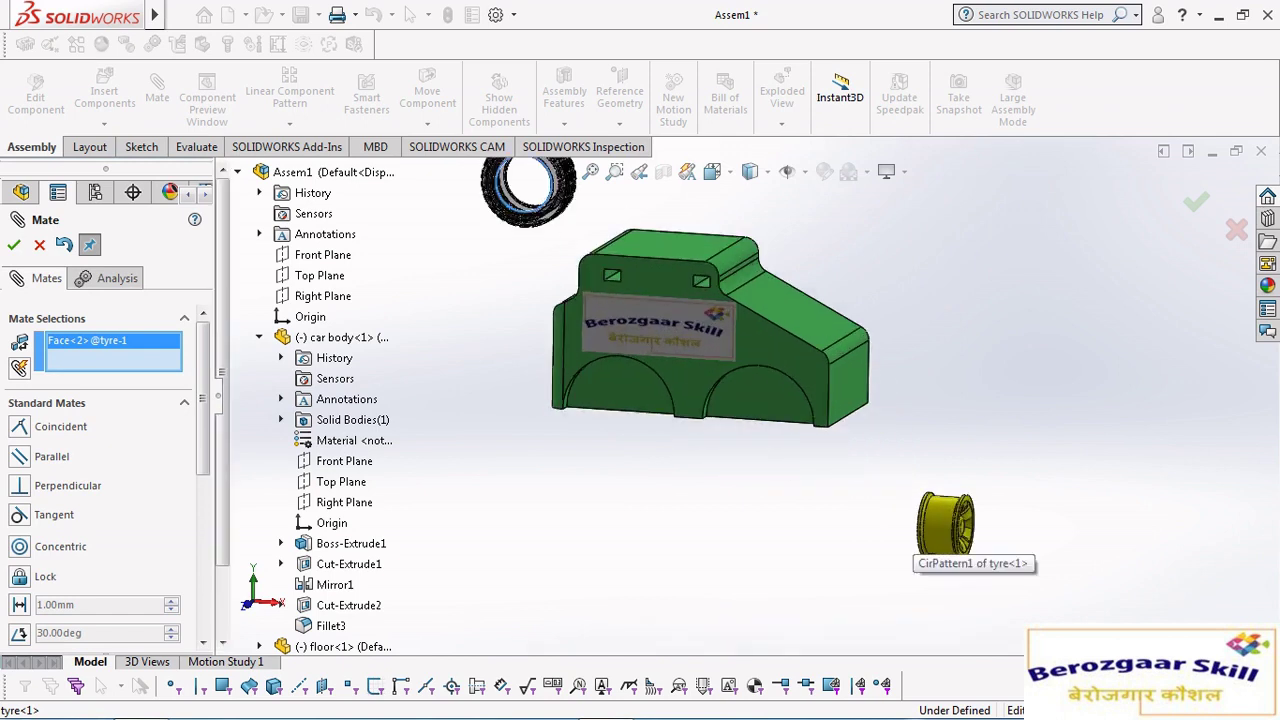
click(508, 206)
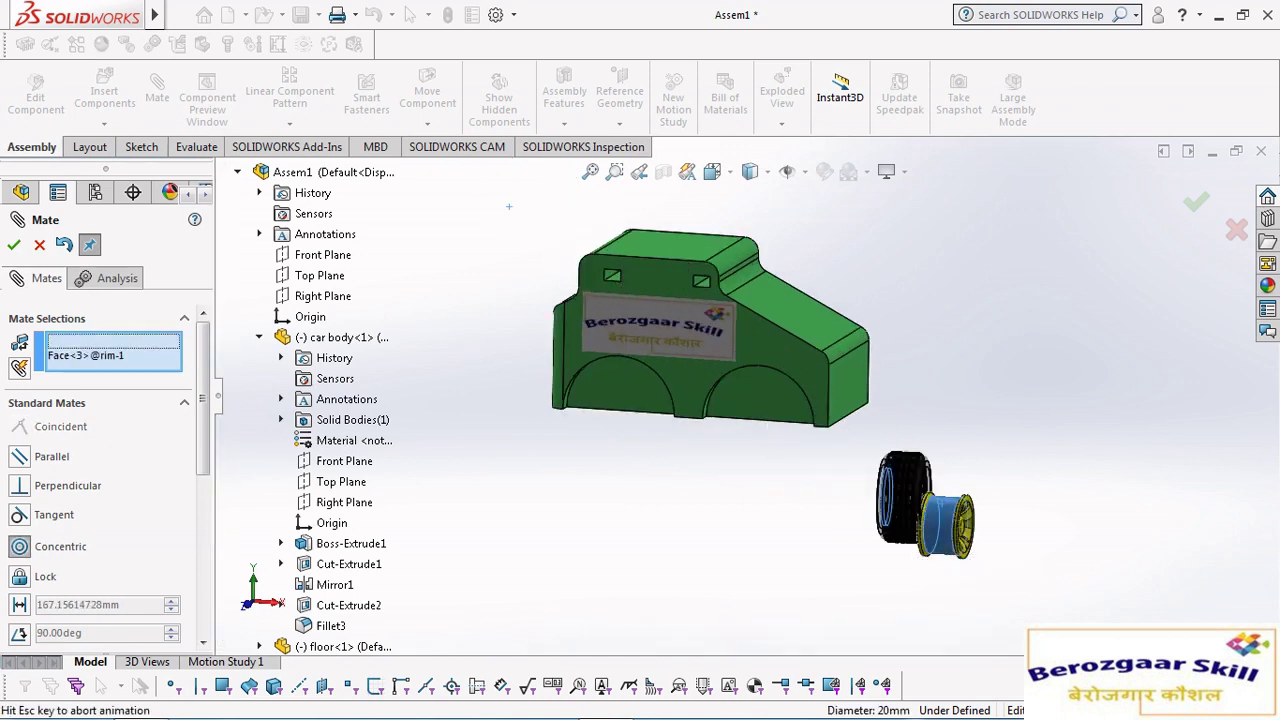
Accept the concentric mate and drag the rim partly out of the tyre.
click(914, 497)
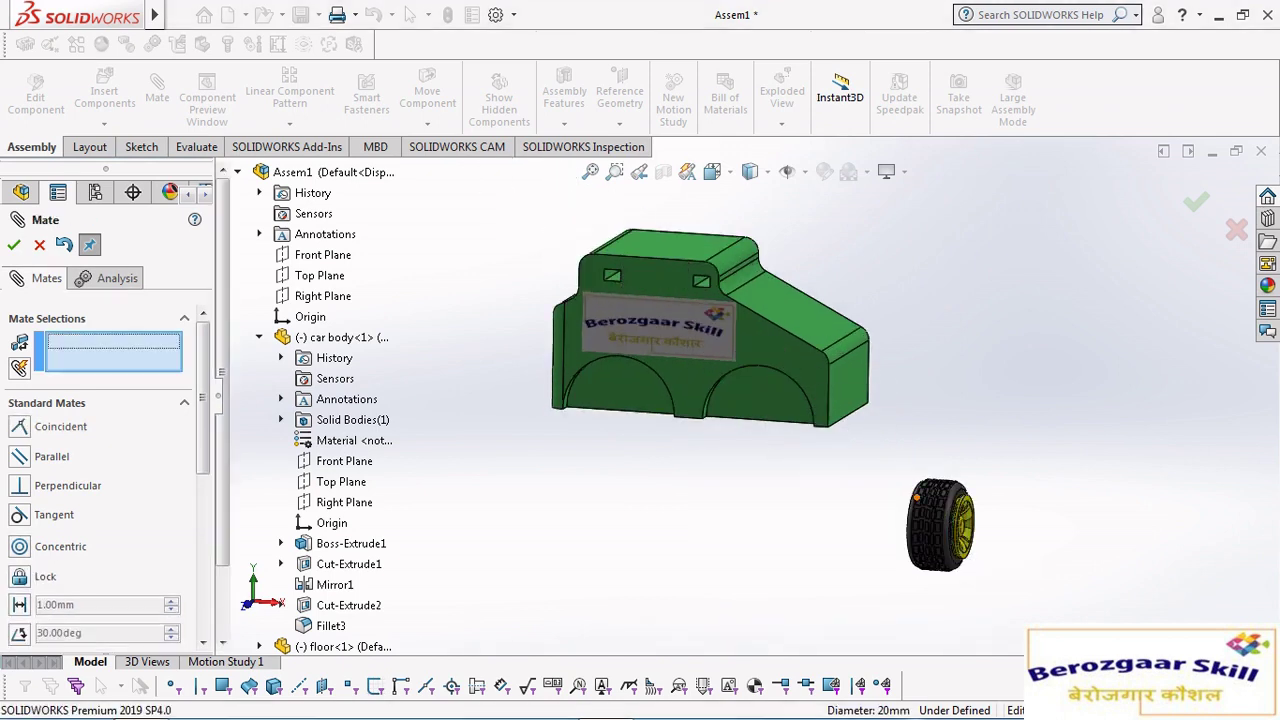
scroll(962, 527, down, 2)
scroll(960, 526, down, 2)
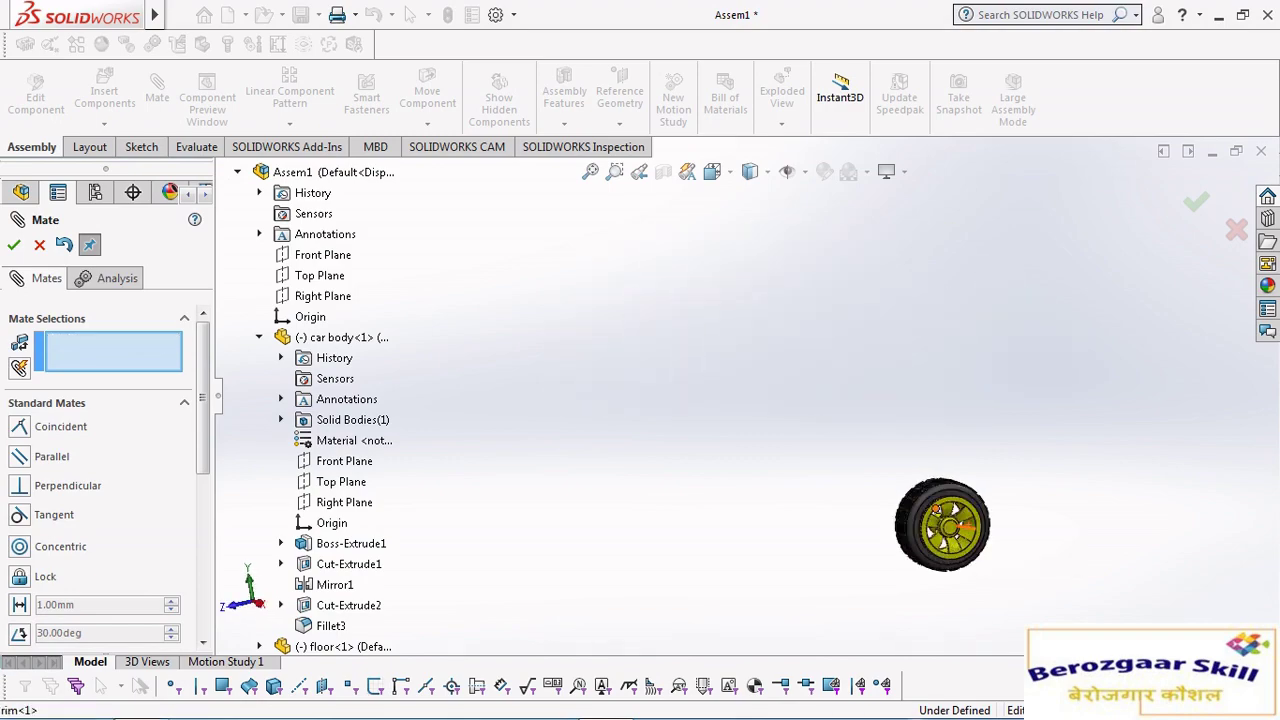
scroll(955, 524, down, 2)
scroll(950, 522, down, 2)
scroll(955, 524, down, 2)
scroll(960, 526, down, 2)
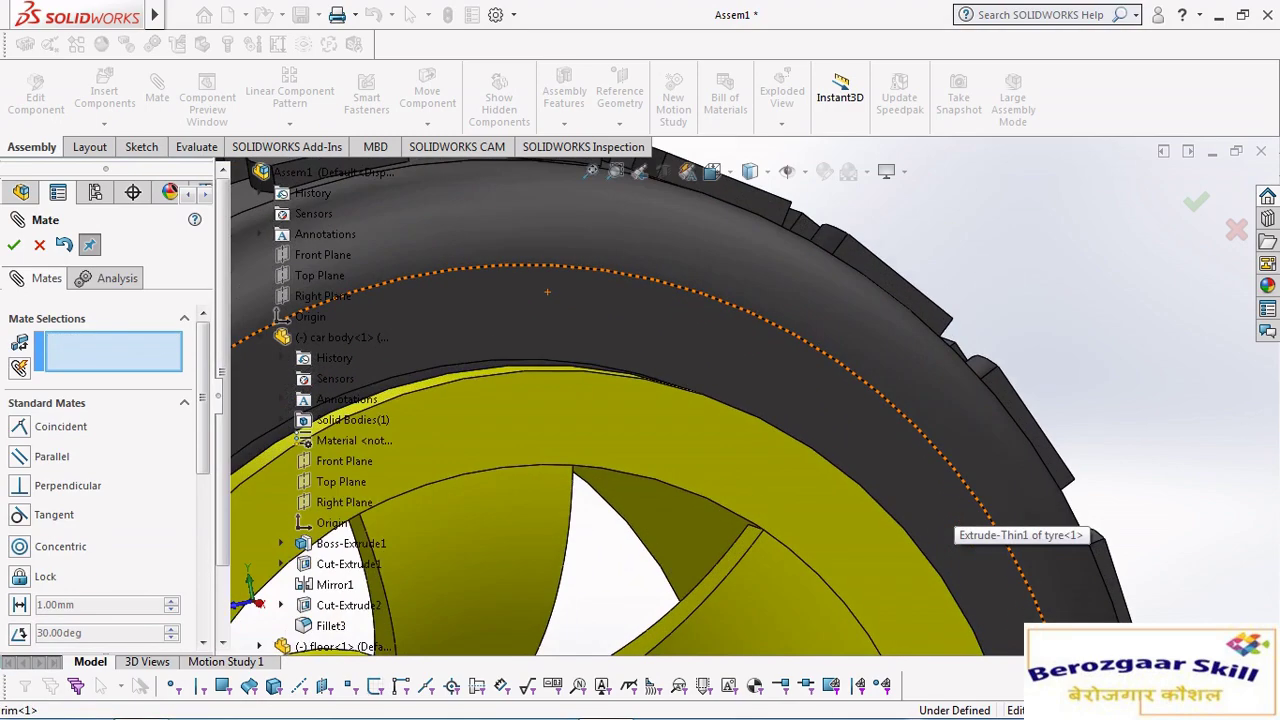
scroll(965, 527, up, 2)
scroll(960, 525, up, 3)
middle_drag(640, 430, 652, 553)
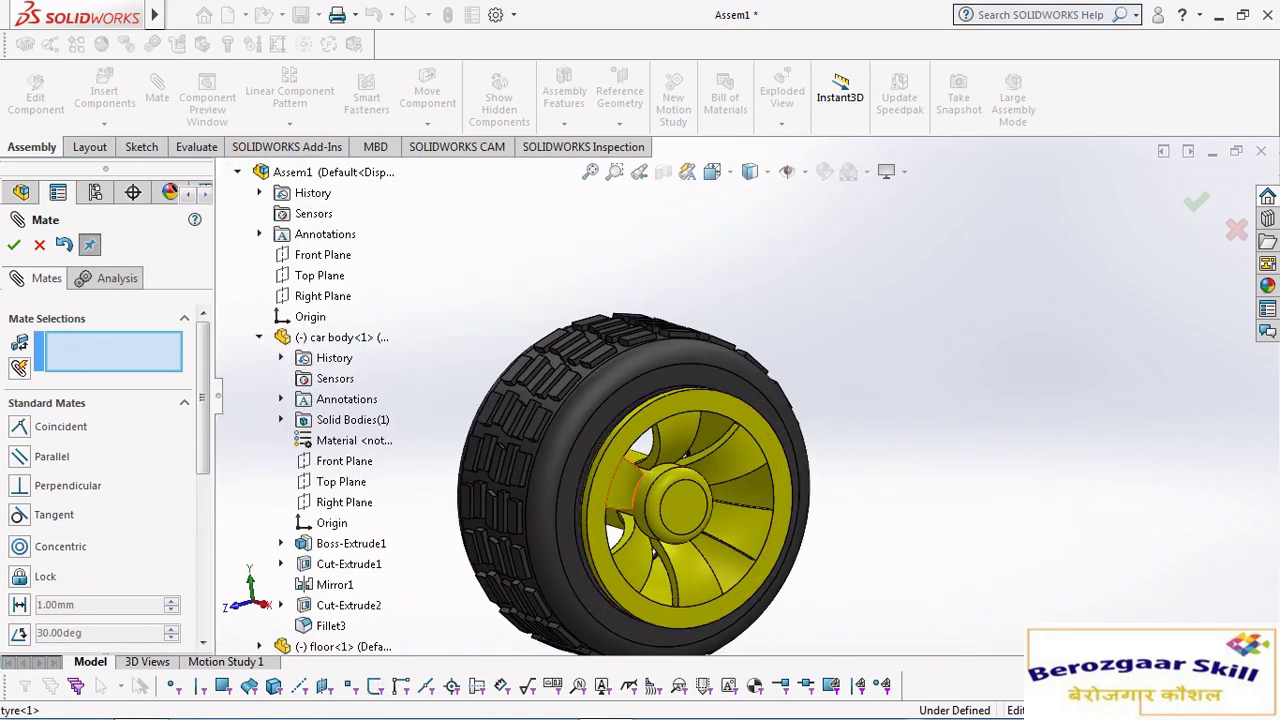
key(Escape)
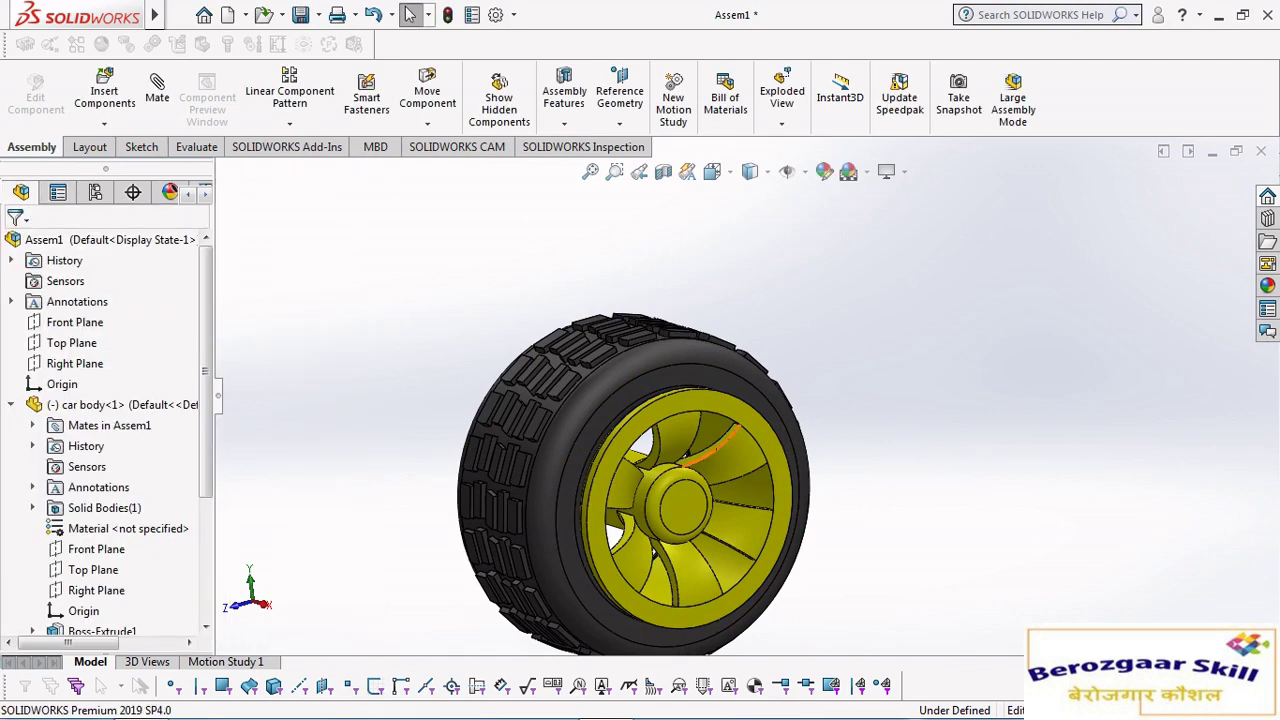
drag(680, 480, 728, 411)
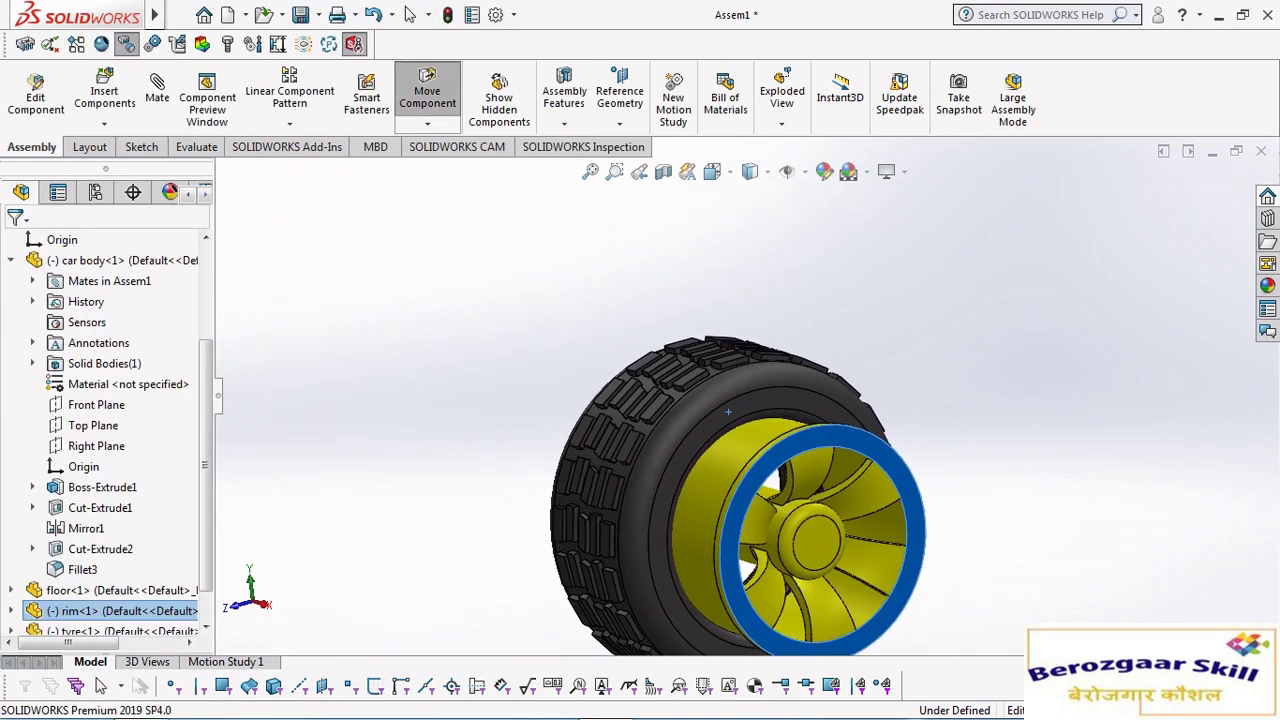
key(Escape)
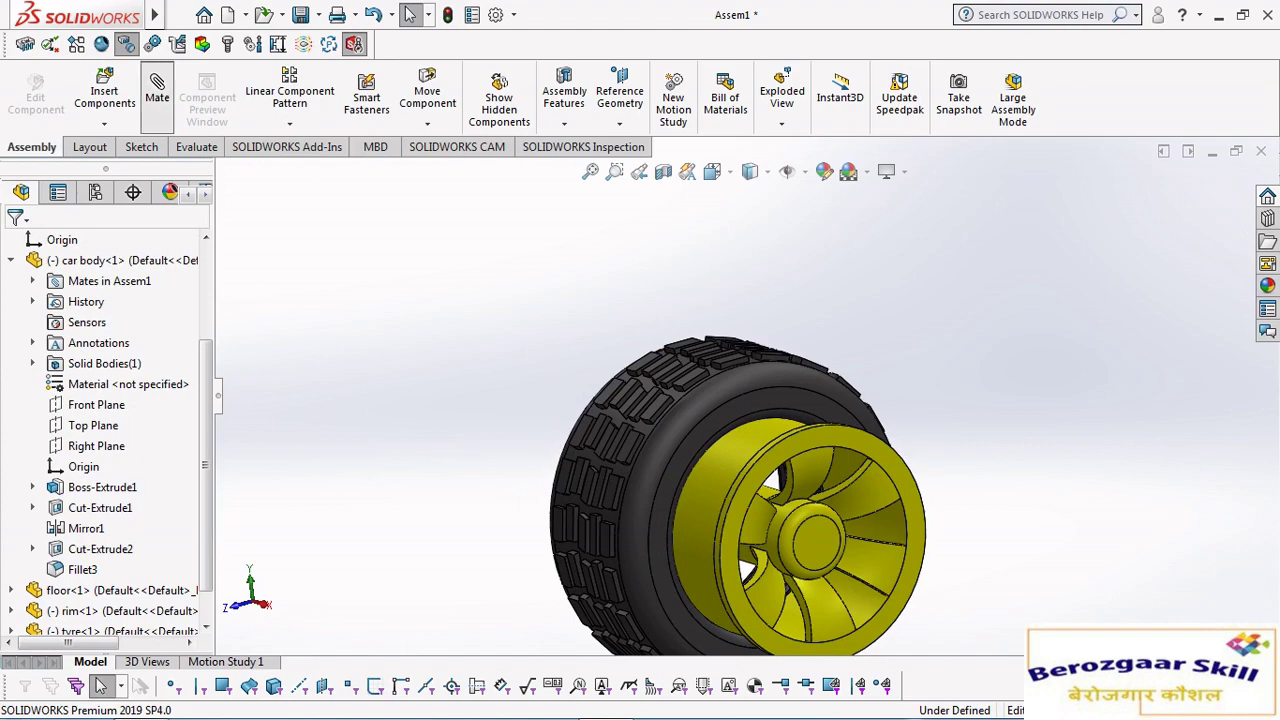
Add a Tangent mate between the rim face and the tyre's inner face.
click(157, 97)
click(800, 480)
scroll(990, 392, down, 5)
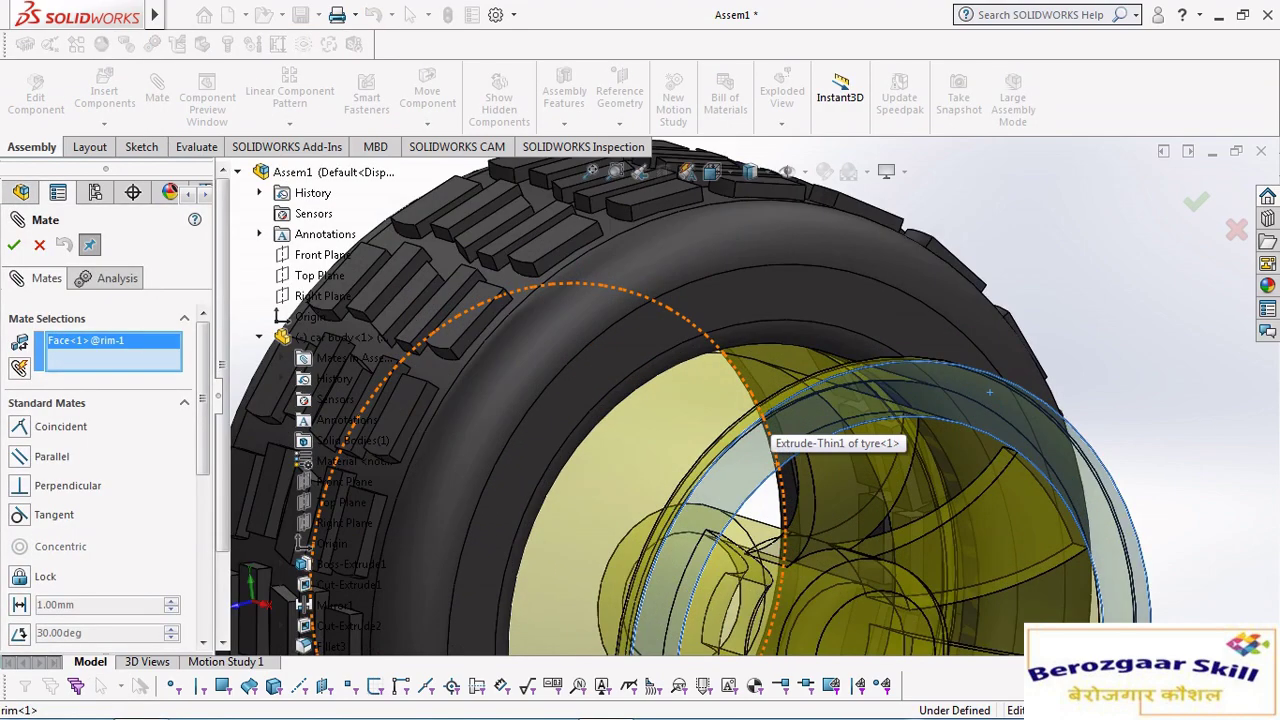
click(770, 438)
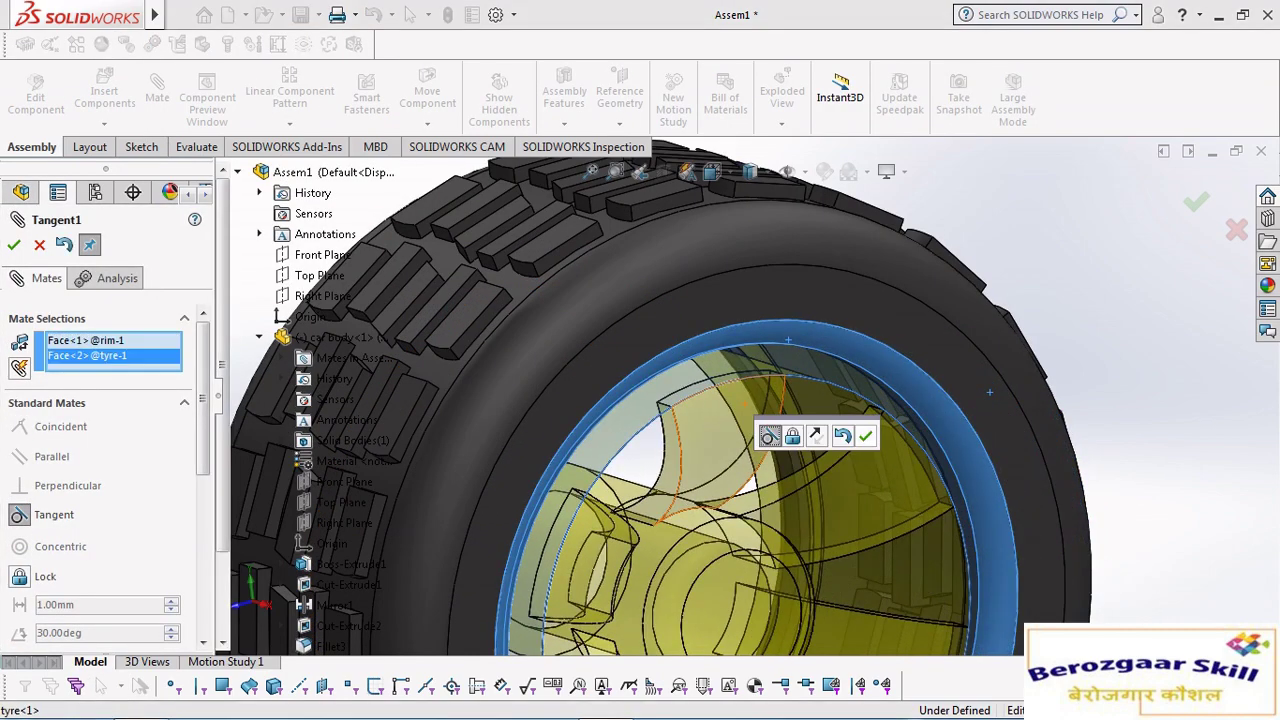
click(865, 436)
scroll(740, 405, up, 10)
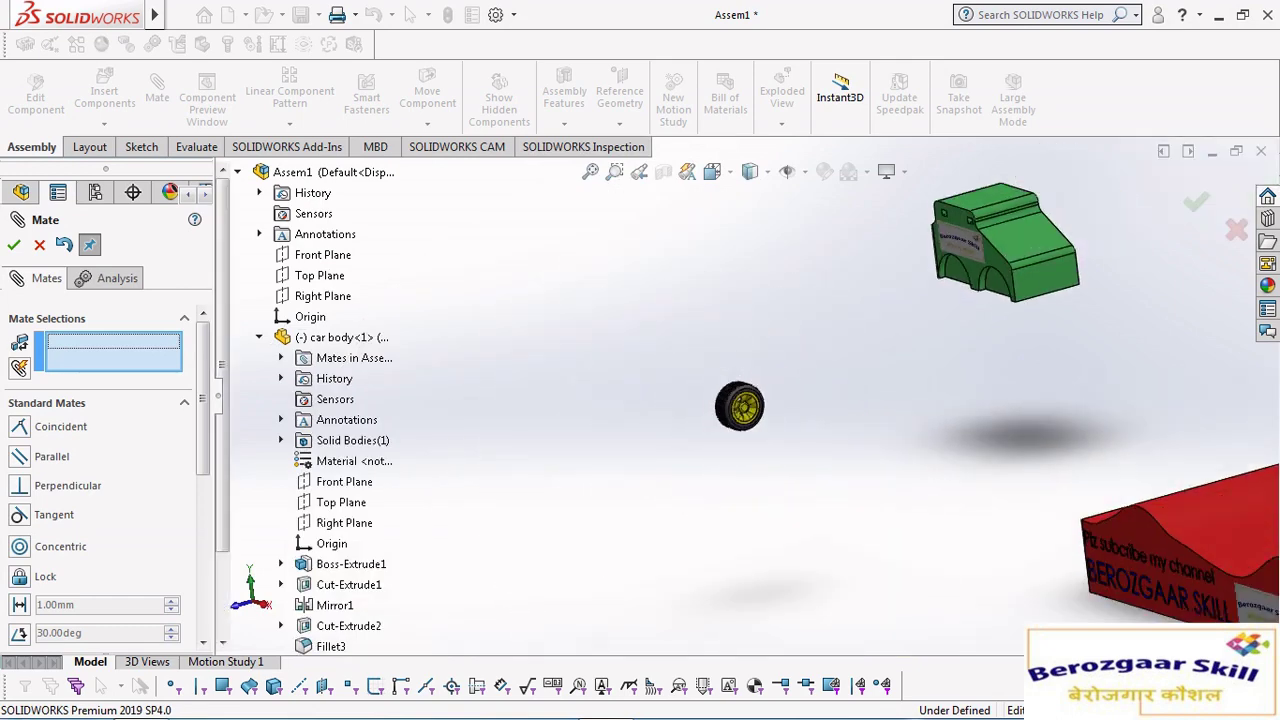
Mate the tyre's edge concentric to the car body's left wheel-arch face.
middle_drag(740, 405, 755, 395)
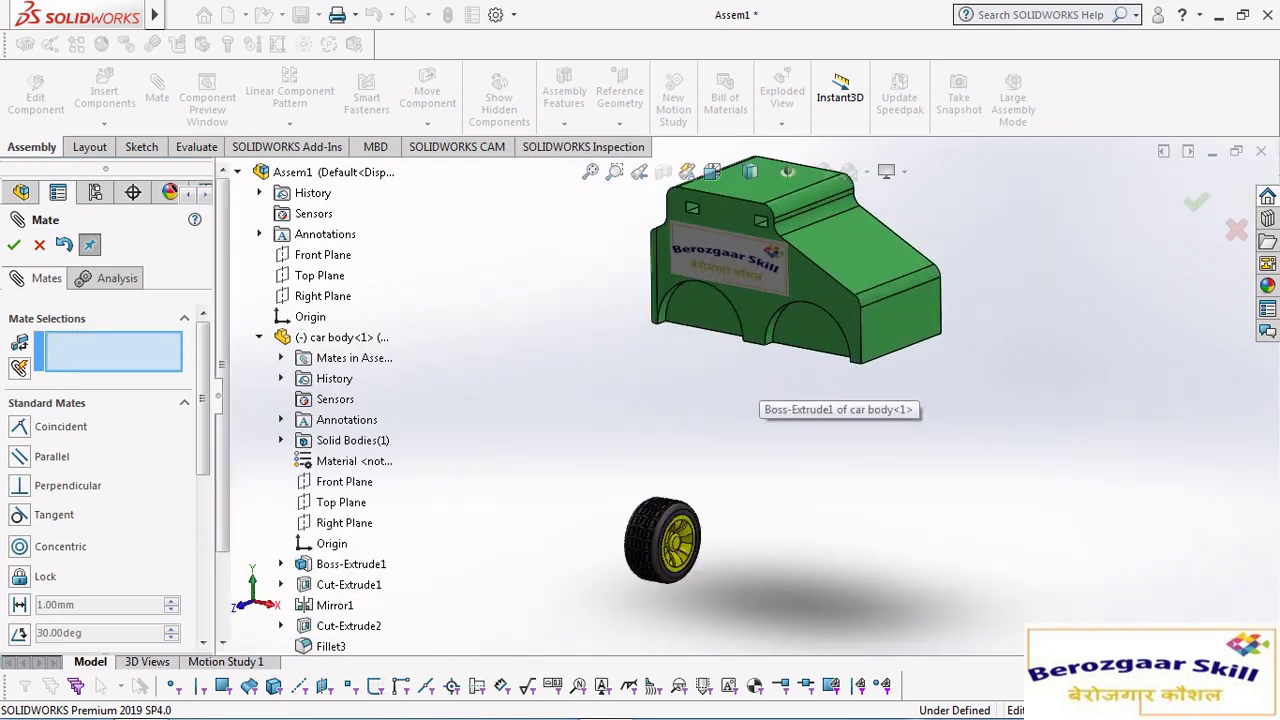
scroll(681, 278, down, 5)
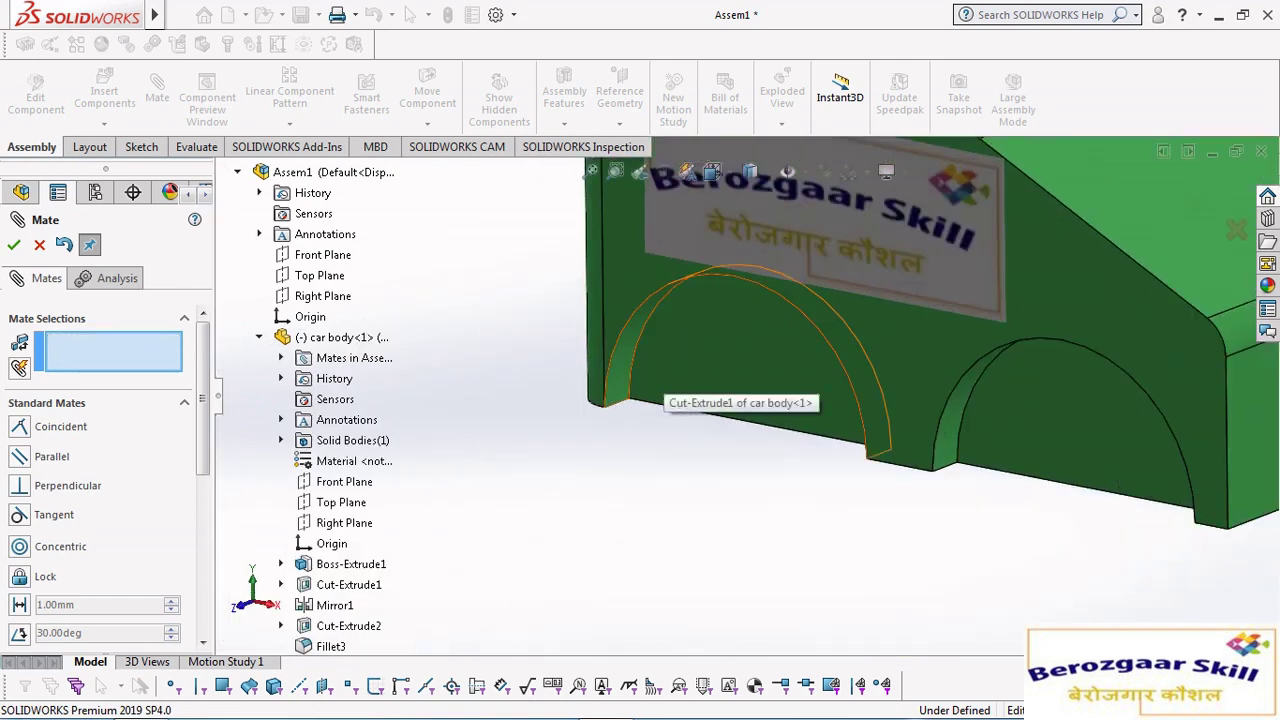
click(650, 385)
scroll(770, 395, up, 8)
middle_drag(790, 400, 850, 430)
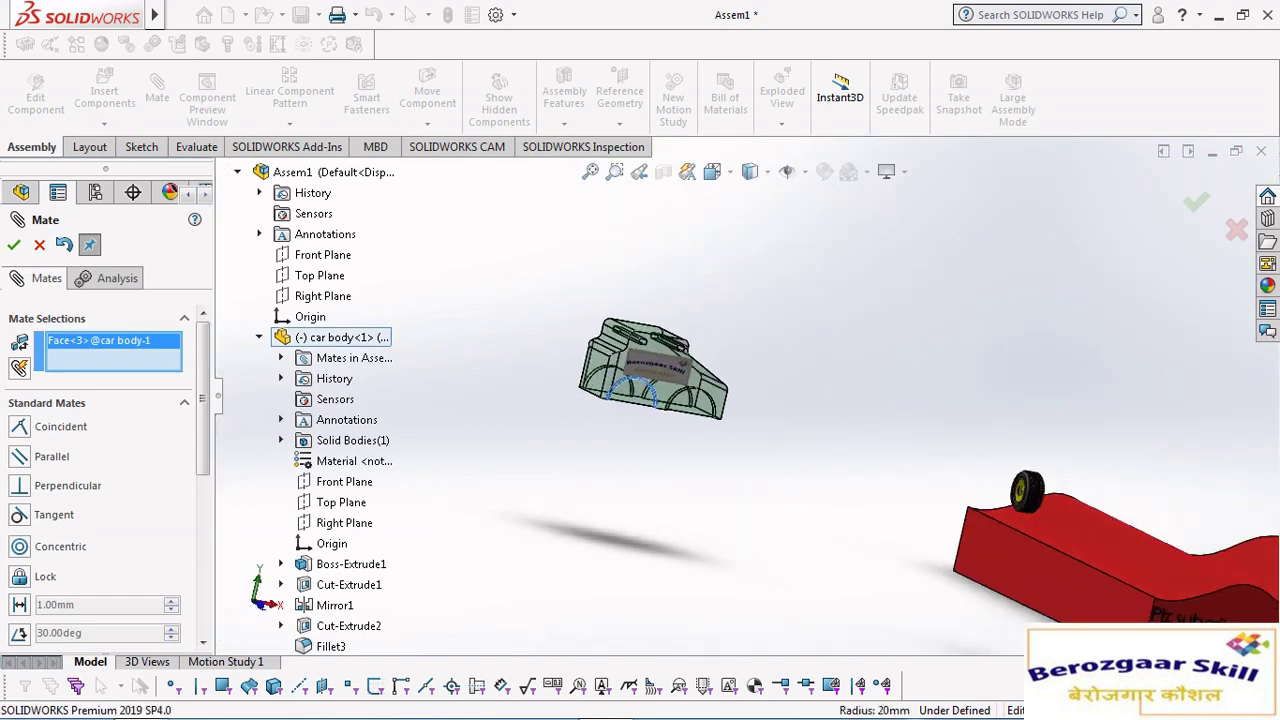
scroll(1010, 470, down, 5)
scroll(965, 478, down, 3)
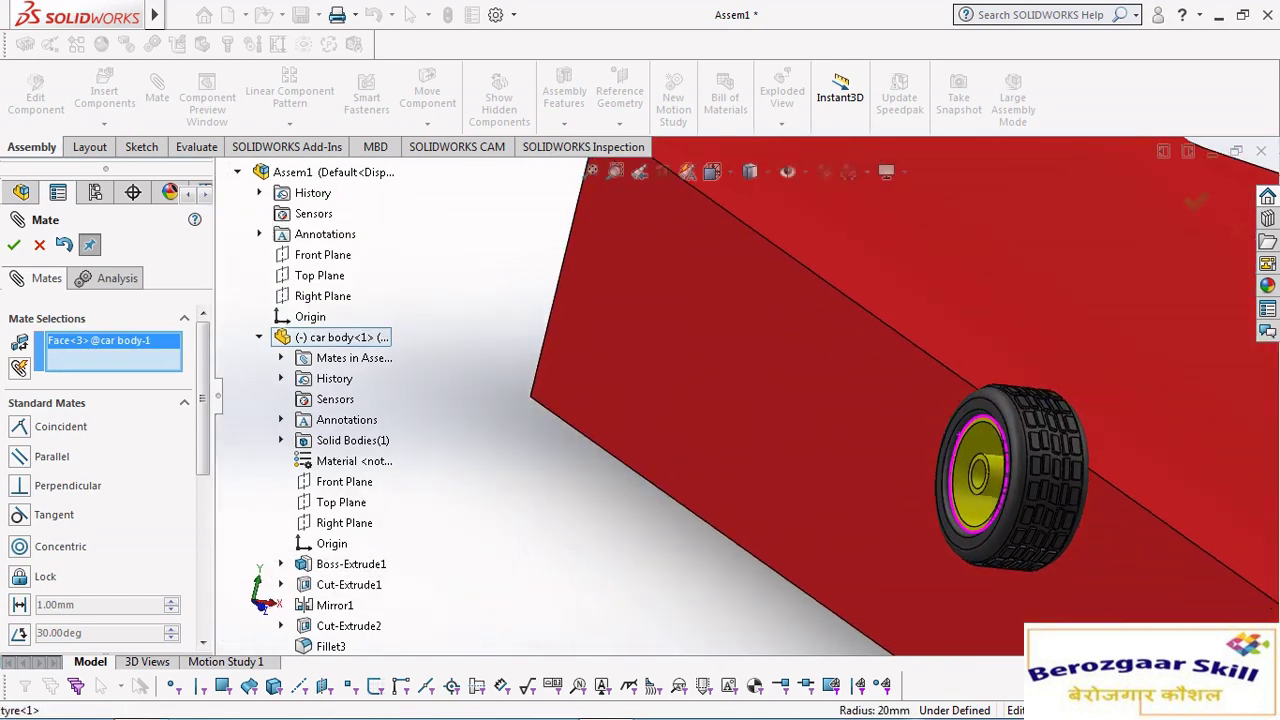
scroll(965, 478, down, 3)
click(752, 400)
scroll(761, 398, up, 3)
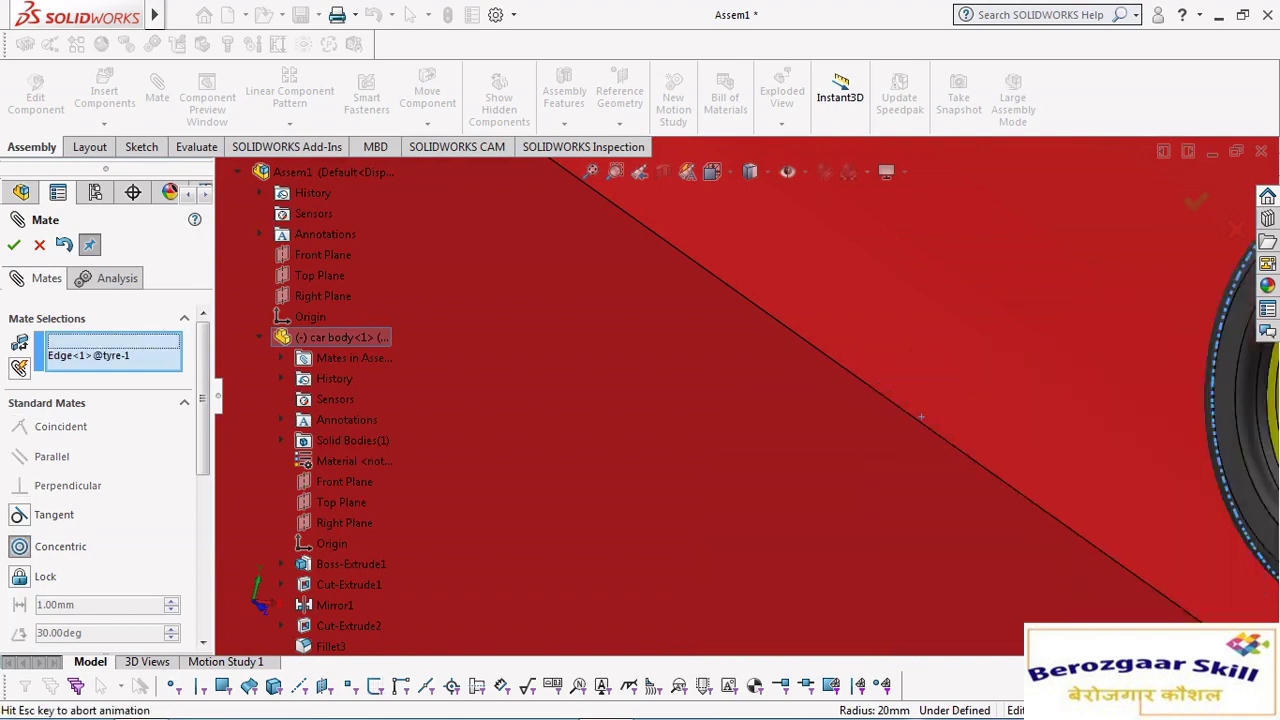
scroll(761, 398, up, 3)
scroll(761, 398, up, 3)
scroll(761, 398, down, 2)
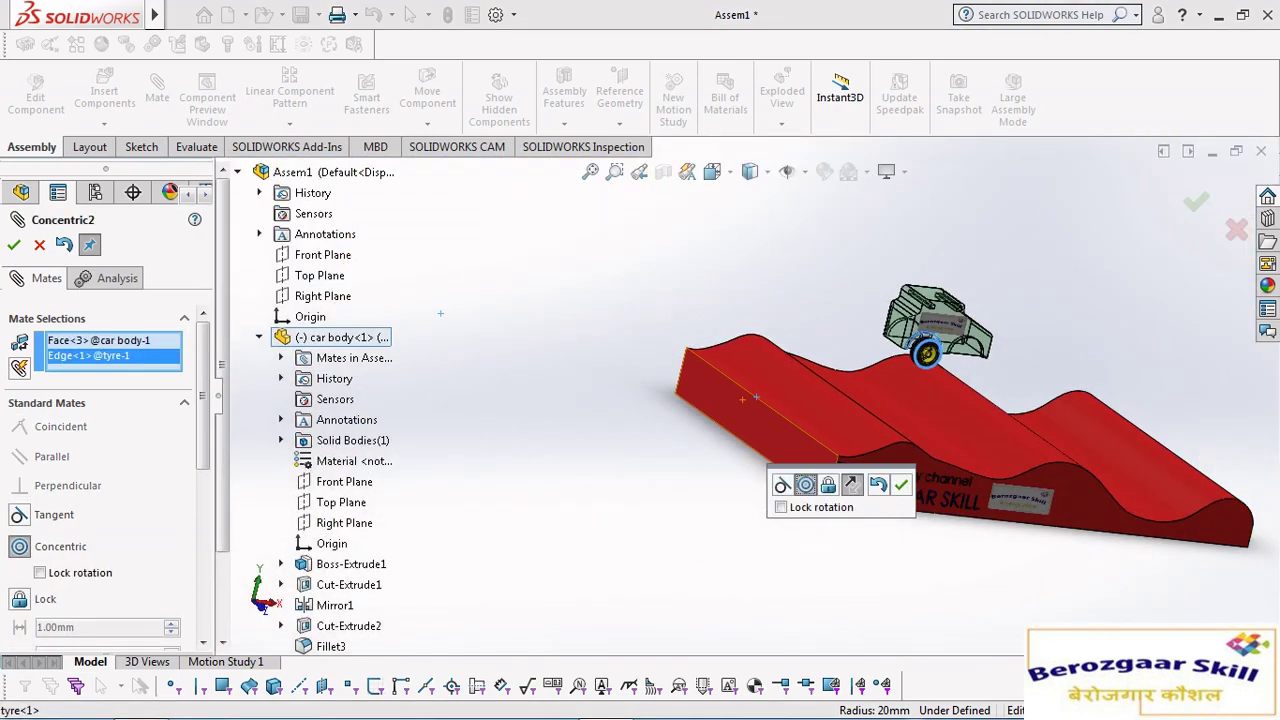
scroll(761, 398, down, 4)
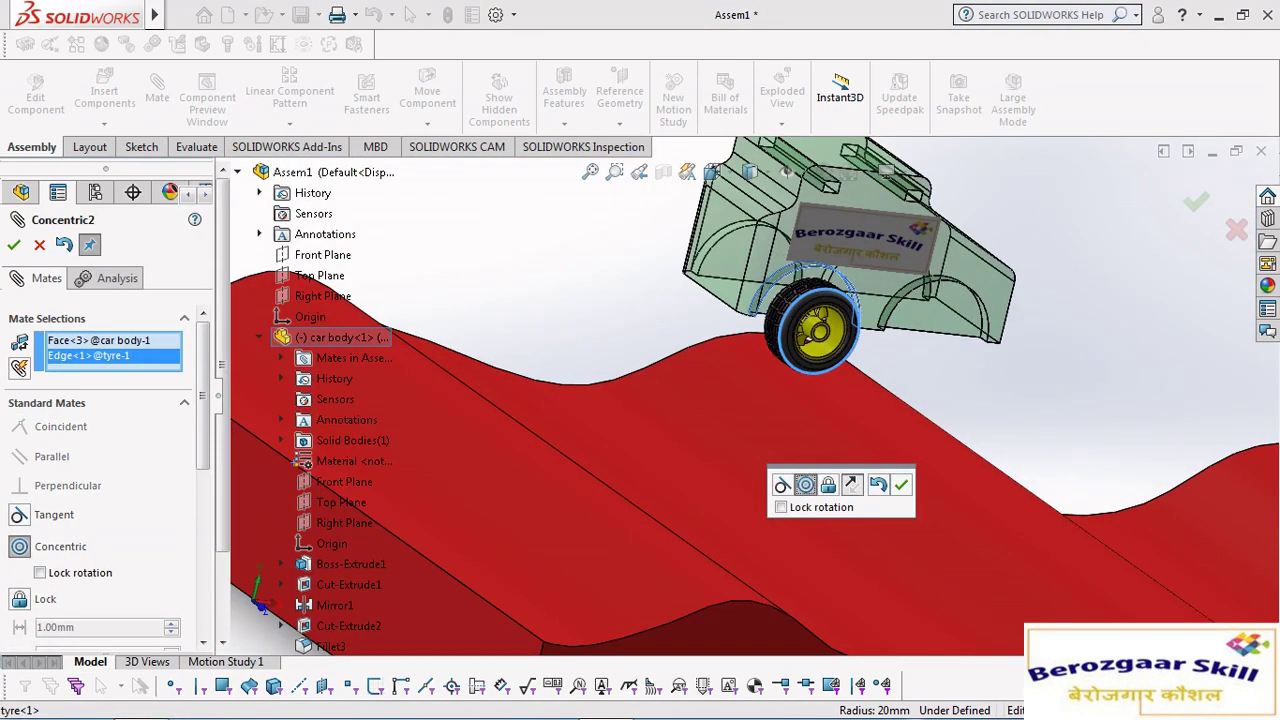
middle_drag(761, 398, 900, 360)
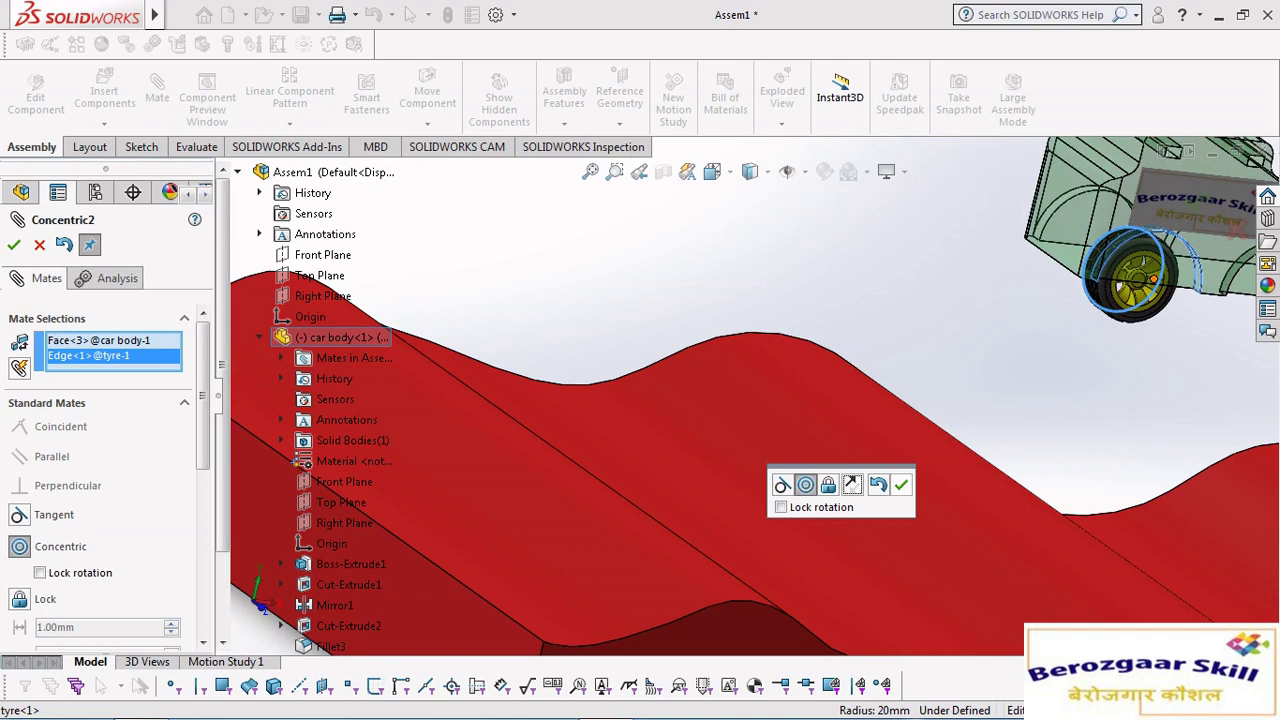
key(Return)
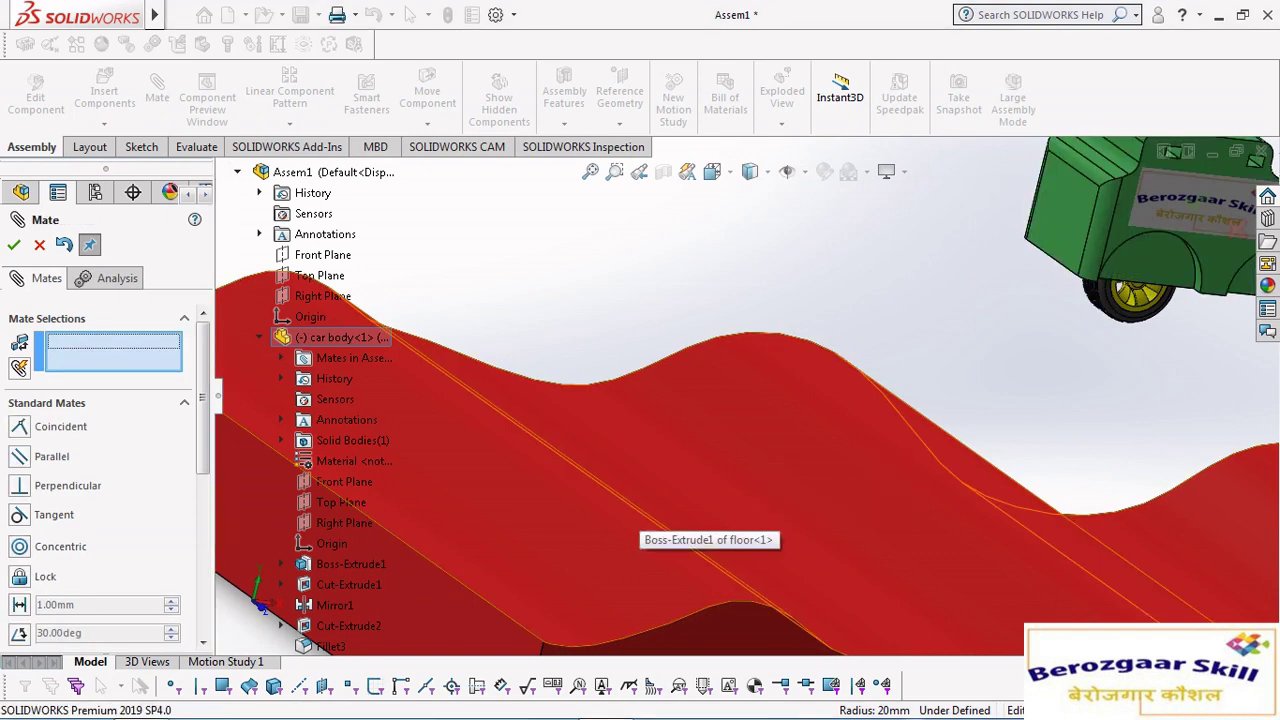
Mate the rim's outer face coincident to the car body's side face, seating the wheel flush.
middle_drag(700, 530, 845, 385)
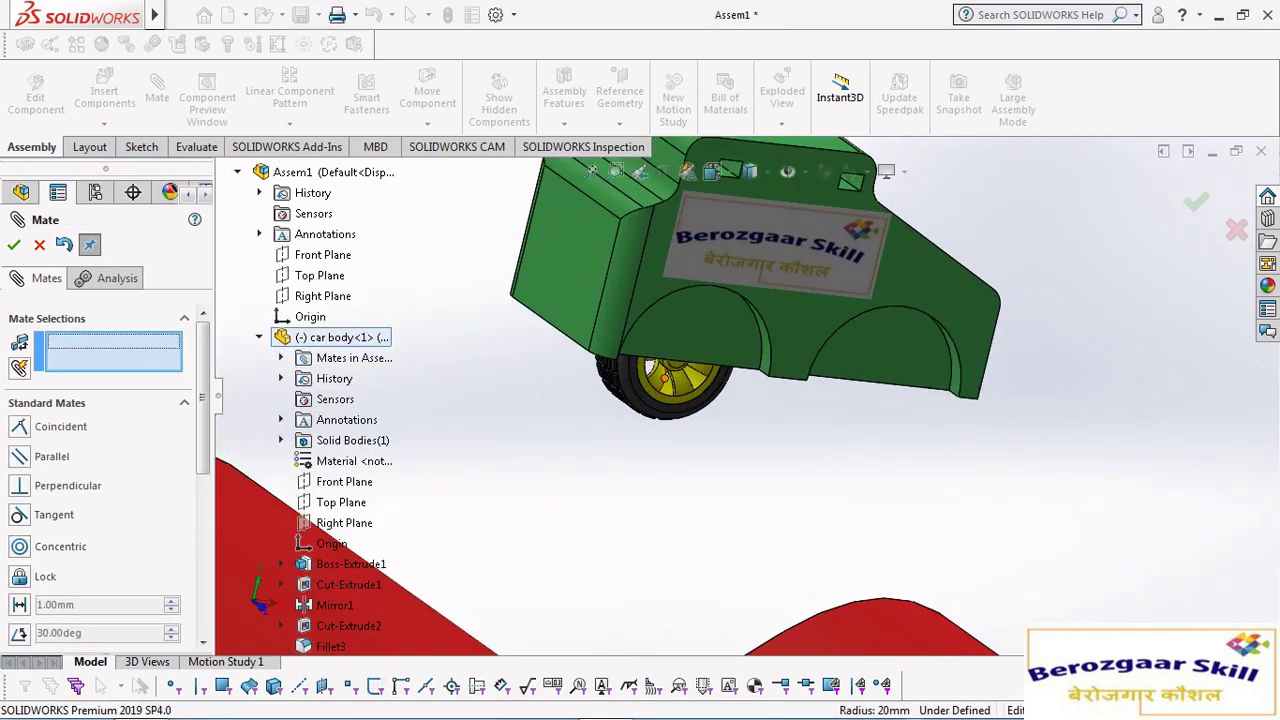
middle_drag(650, 365, 890, 475)
middle_drag(826, 502, 650, 470)
scroll(550, 372, down, 2)
scroll(550, 372, down, 3)
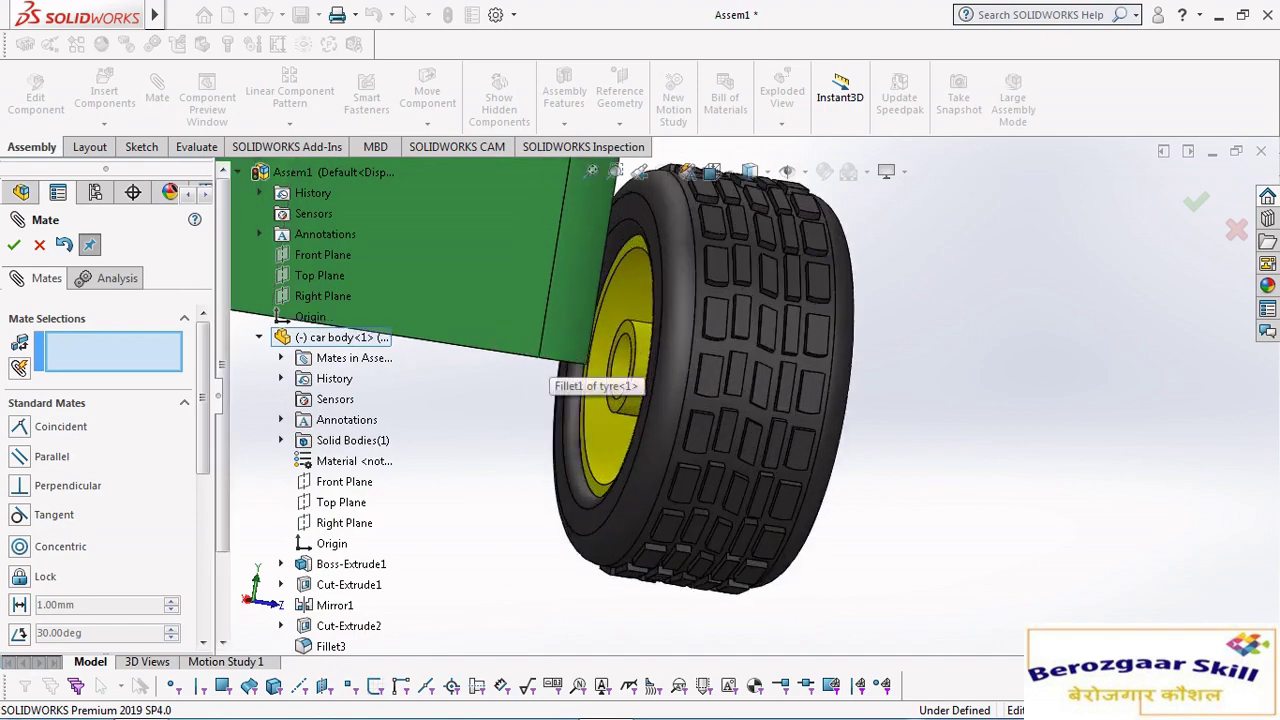
scroll(550, 372, down, 3)
click(712, 346)
mouse_move(712, 346)
middle_down()
mouse_move(600, 330)
mouse_move(555, 300)
middle_up()
click(611, 357)
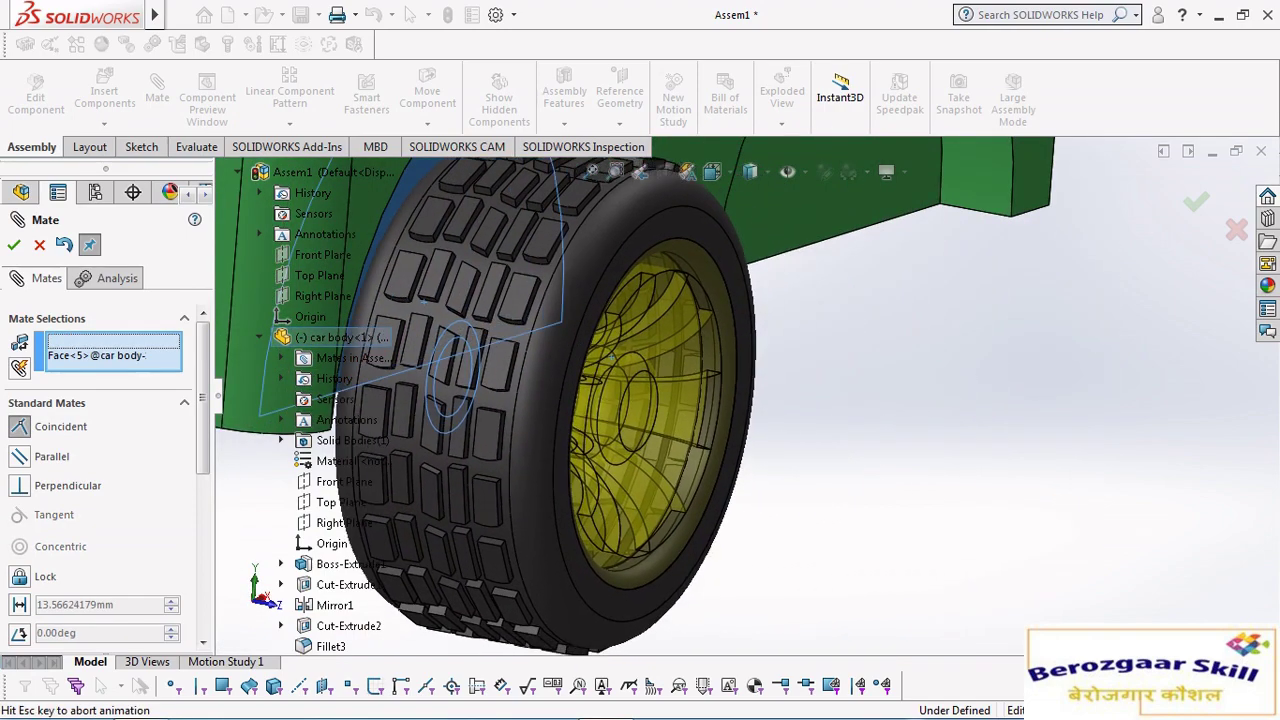
key(Return)
scroll(560, 400, up, 3)
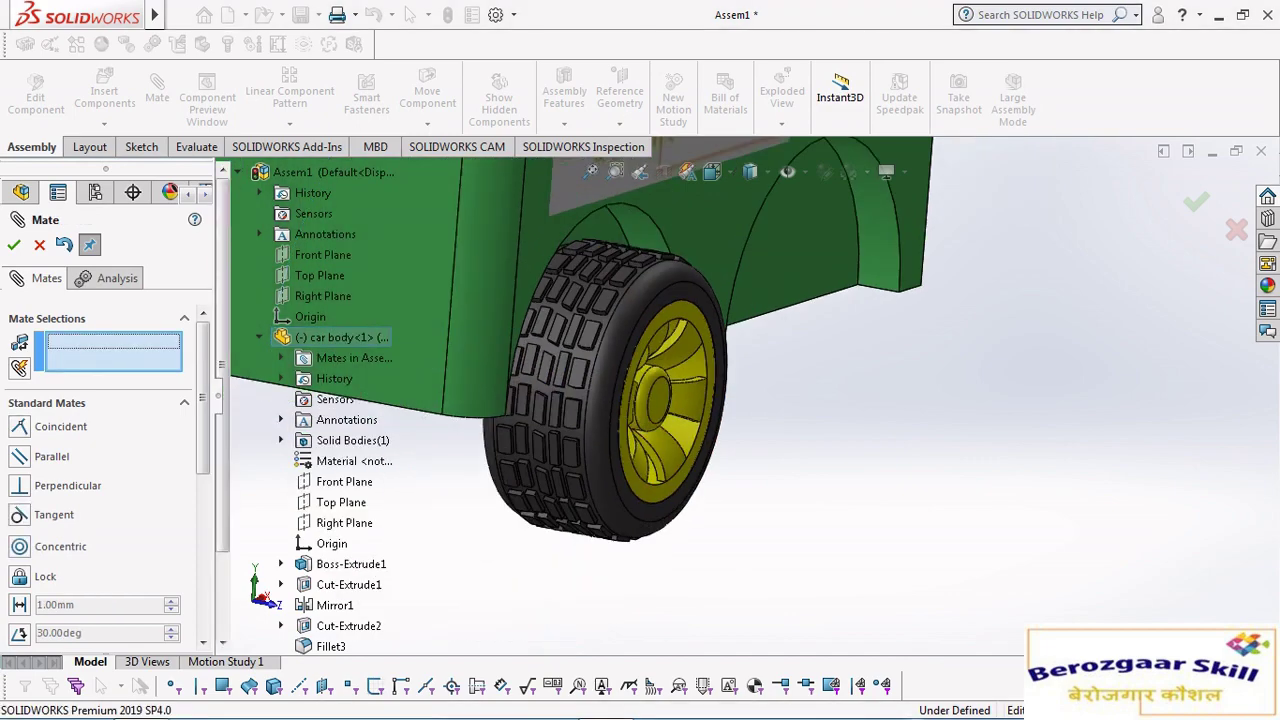
scroll(560, 400, up, 3)
scroll(600, 580, down, 5)
scroll(600, 450, up, 5)
mouse_move(600, 400)
middle_down()
mouse_move(510, 370)
mouse_move(580, 400)
mouse_move(585, 435)
middle_up()
scroll(600, 420, up, 3)
scroll(500, 338, down, 2)
scroll(500, 338, down, 2)
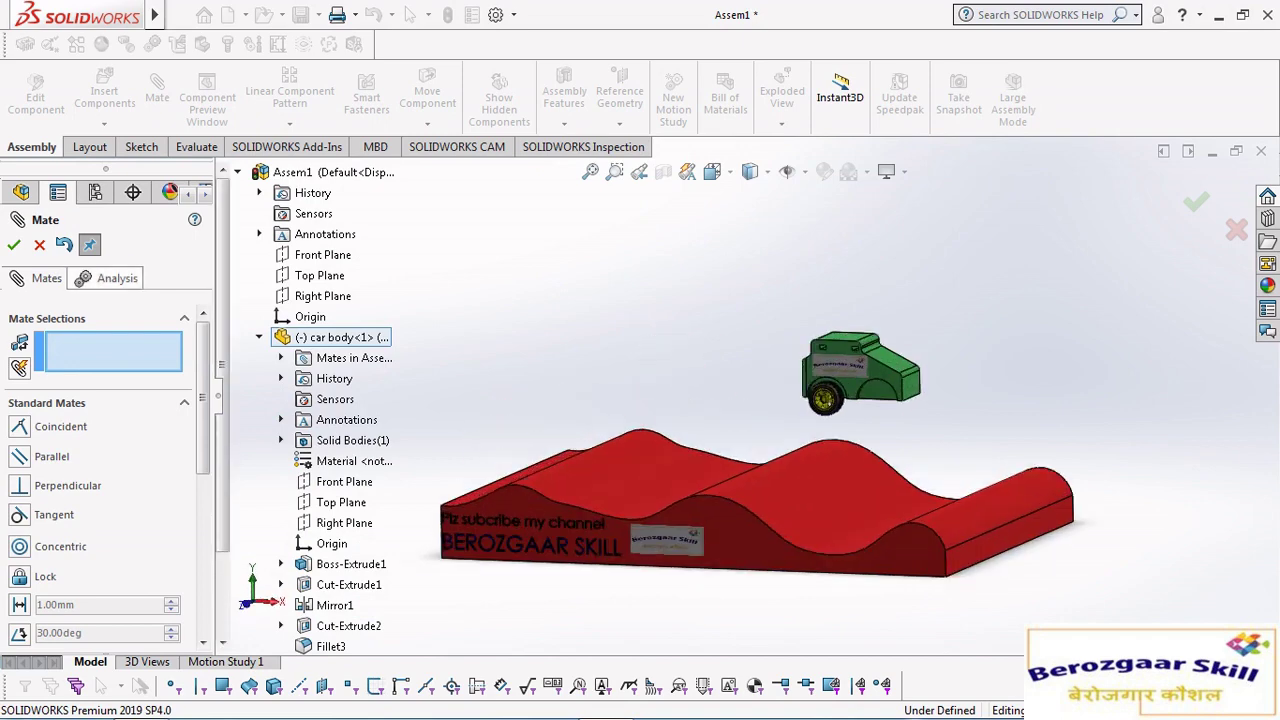
Close the Mate tool and select the car body.
key(Escape)
middle_drag(700, 450, 680, 440)
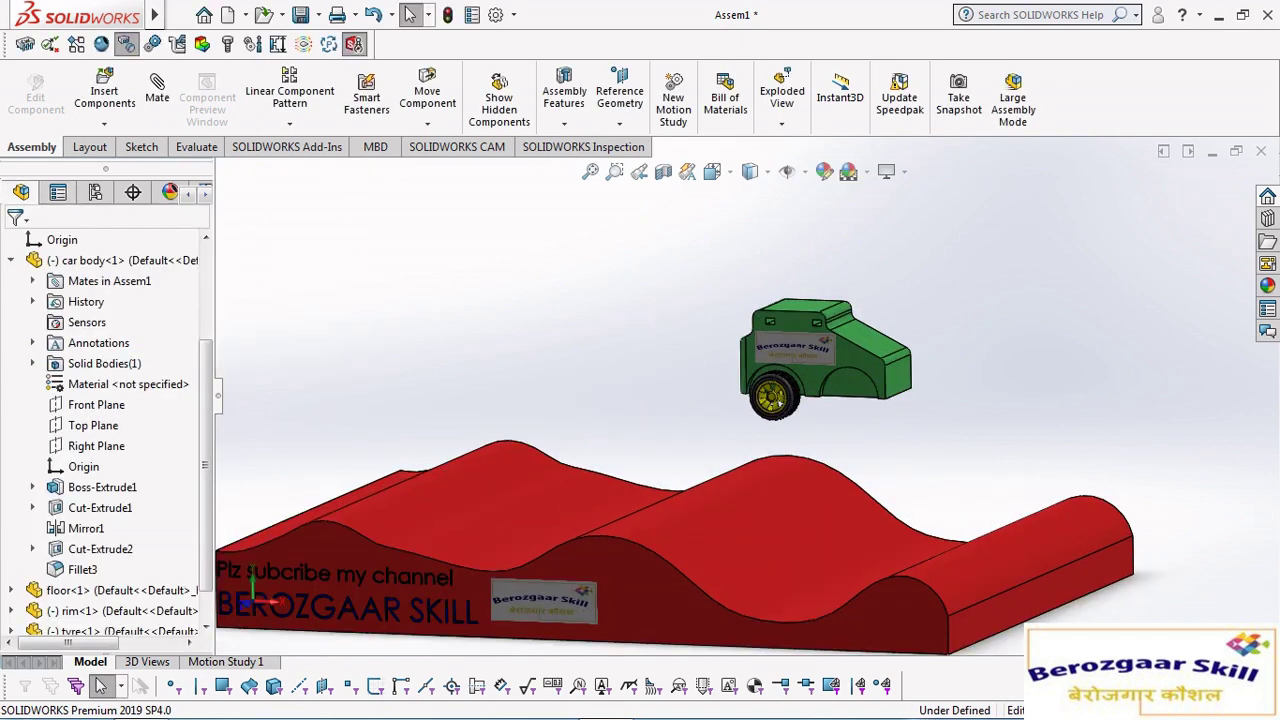
click(870, 395)
right_click(870, 395)
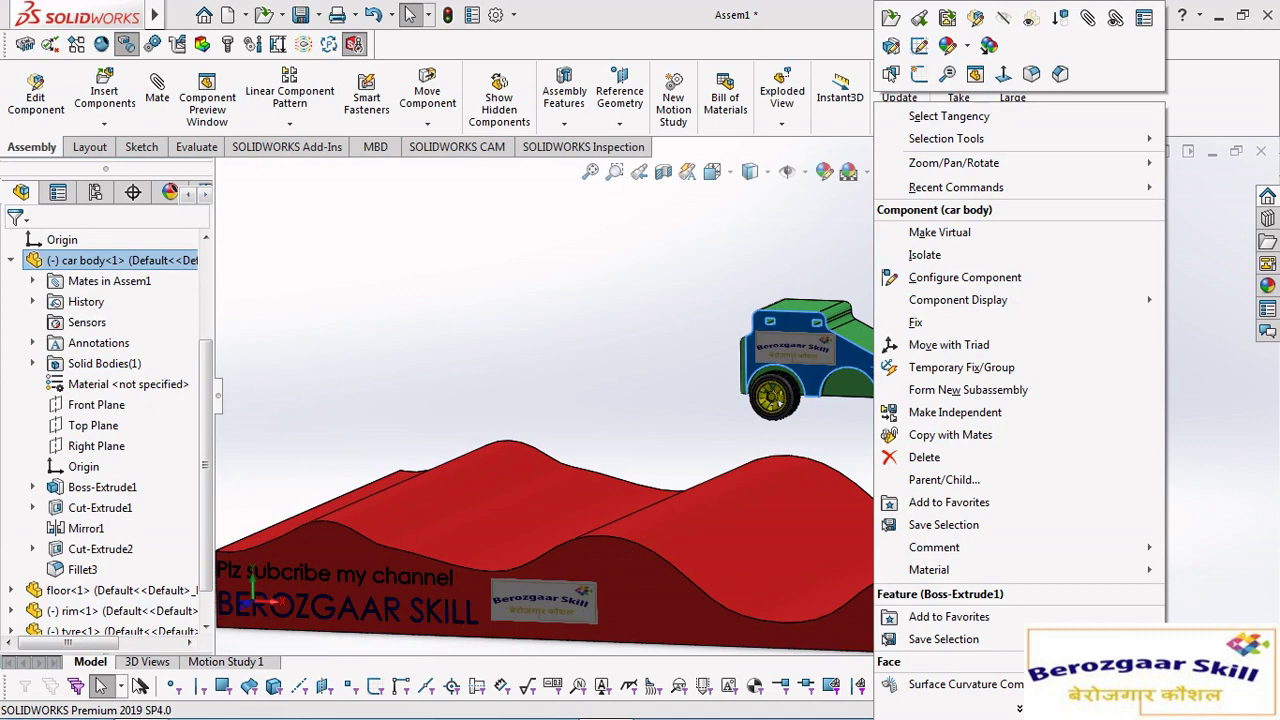
key(Escape)
Slide the car with its wheel to the left end of the red wavy floor.
scroll(640, 420, up, 3)
middle_drag(700, 450, 784, 466)
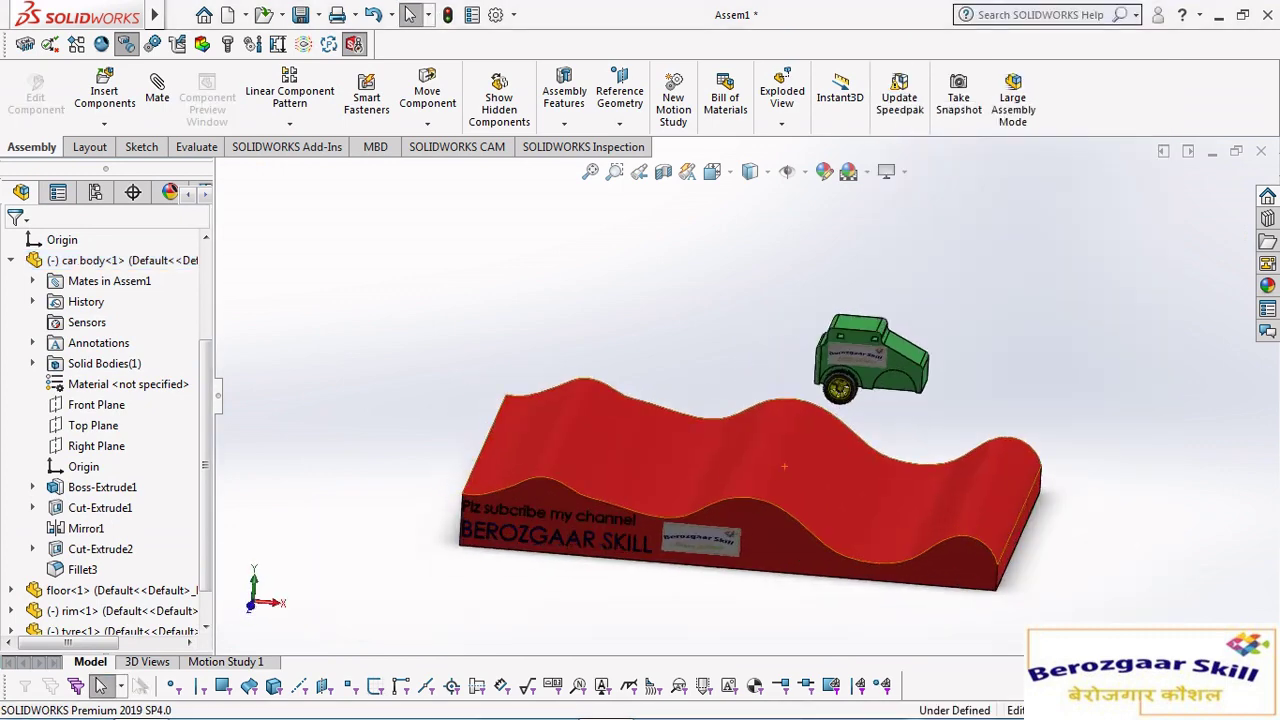
scroll(784, 466, down, 2)
drag(1060, 300, 454, 347)
key(Escape)
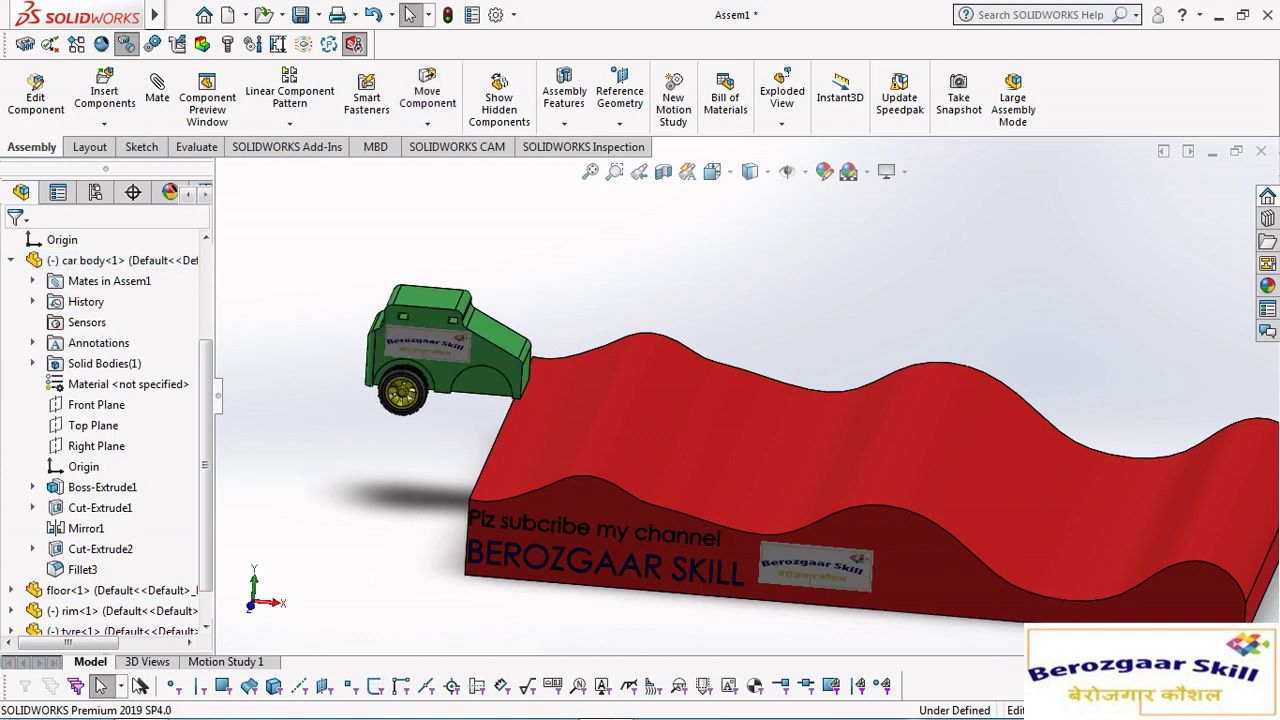
mouse_move(700, 450)
middle_down()
mouse_move(720, 380)
mouse_move(720, 420)
mouse_move(700, 400)
mouse_move(700, 445)
mouse_move(660, 420)
middle_up()
scroll(568, 425, down, 2)
scroll(568, 425, down, 4)
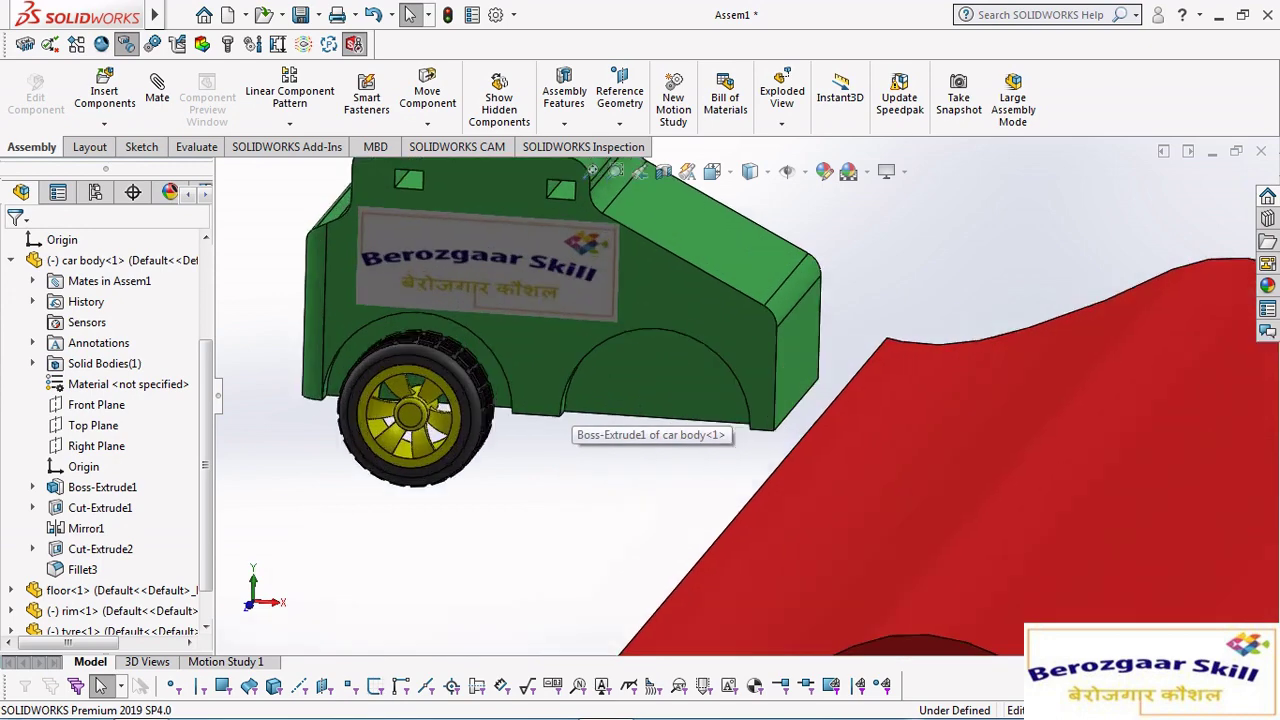
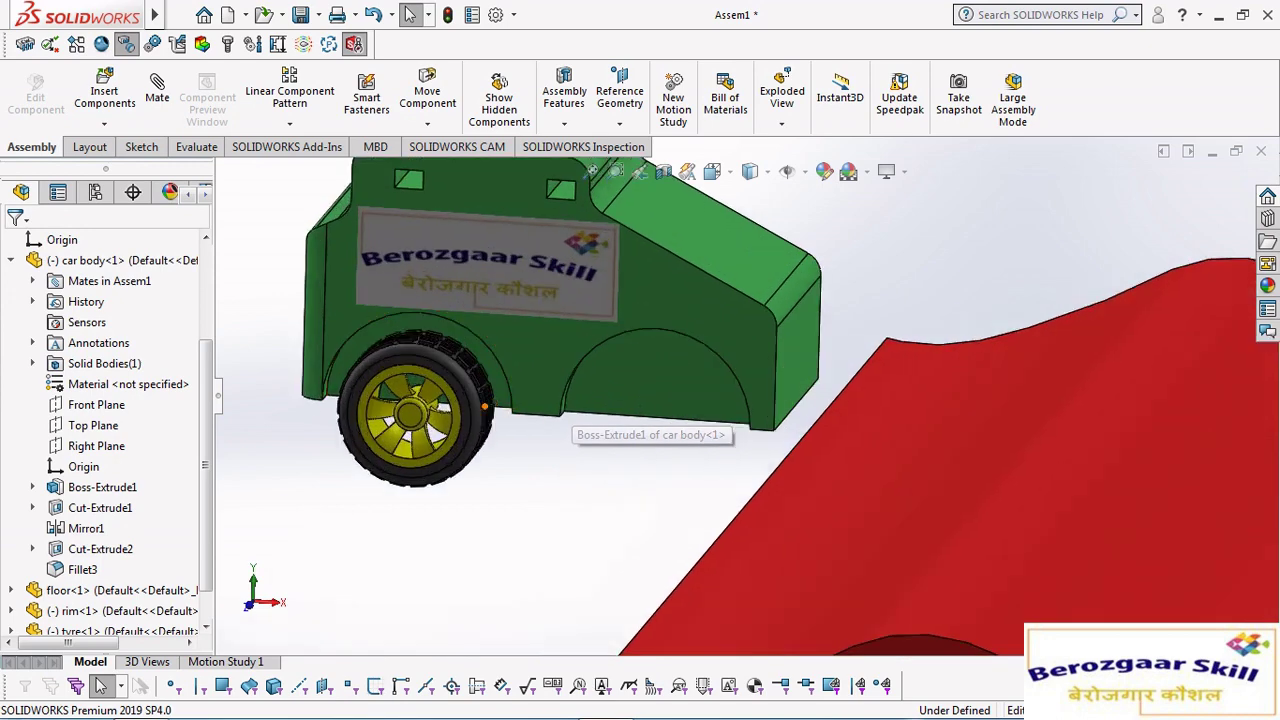
Copy the tyre and the rim once each, leaving the new copies loose below the car.
ctrl+drag(415, 345, 605, 415)
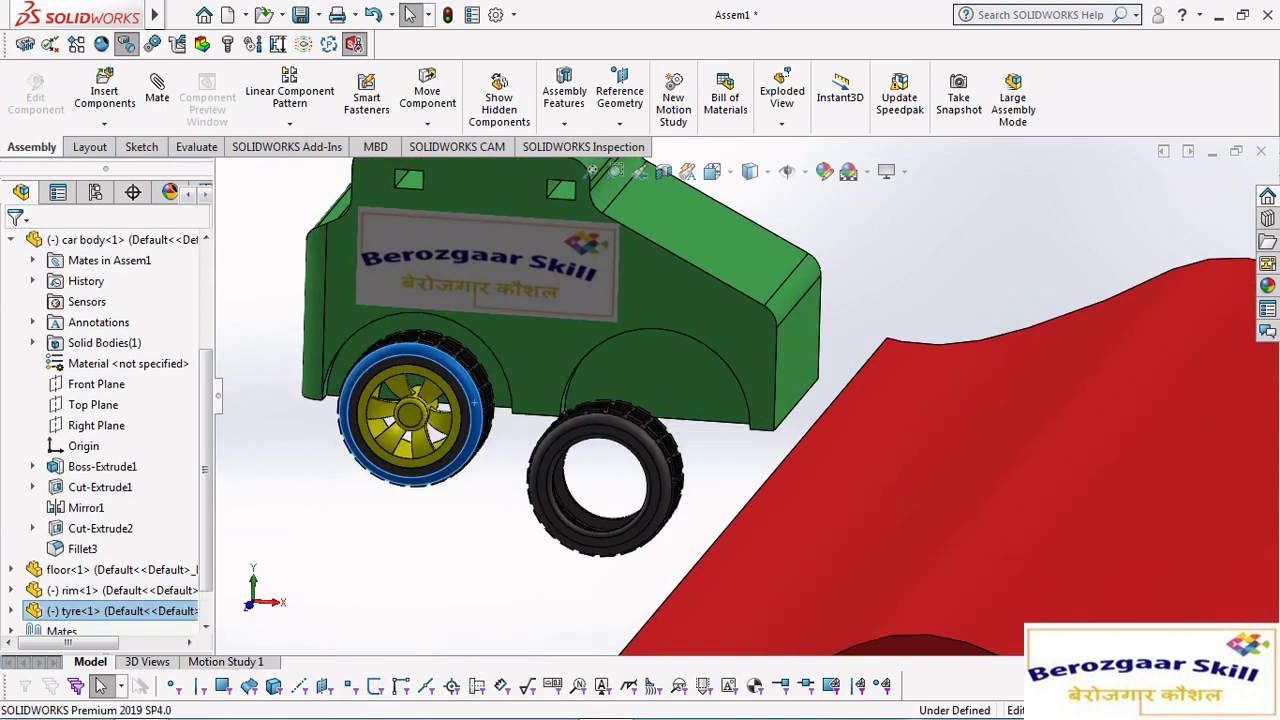
key(Escape)
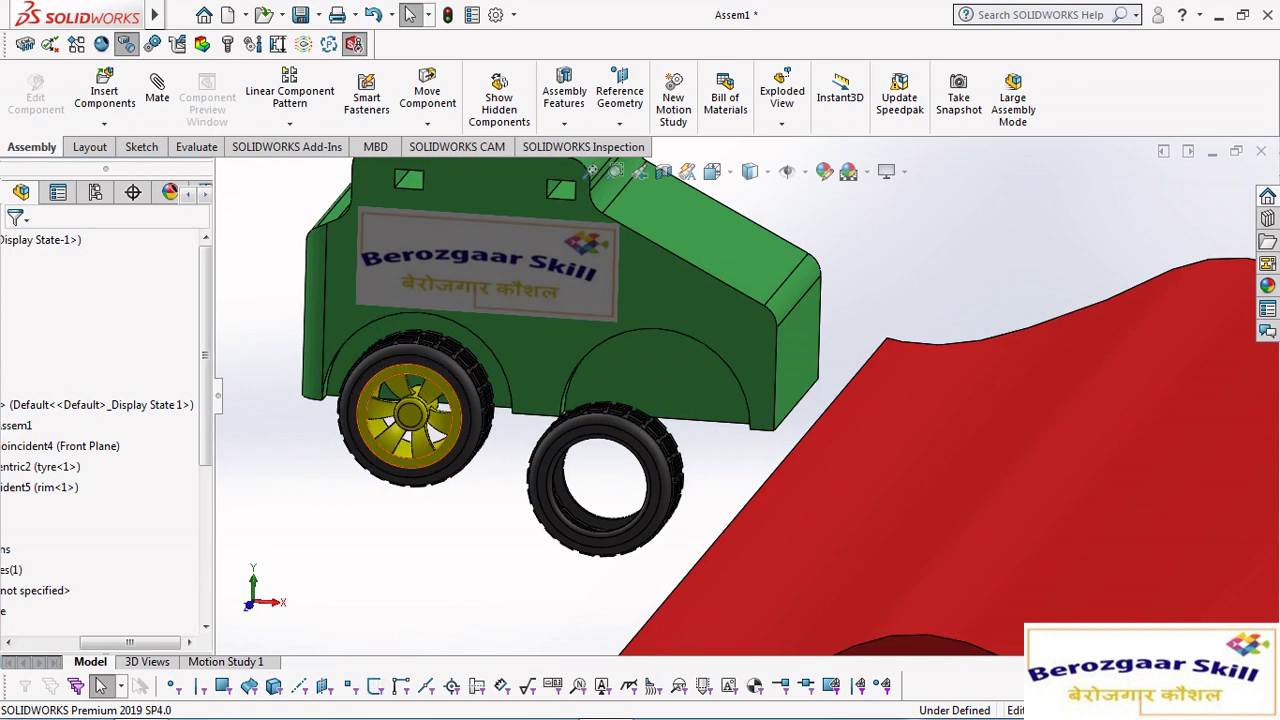
ctrl+drag(450, 466, 552, 604)
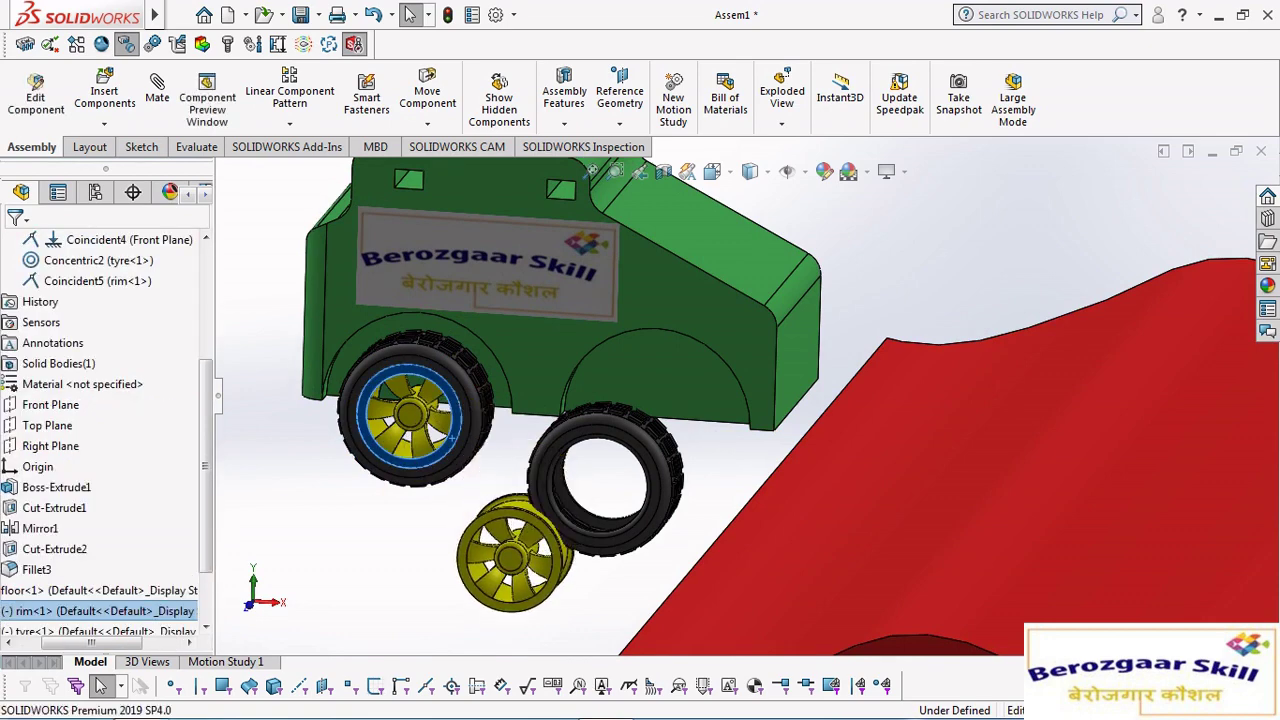
click(498, 616)
scroll(498, 616, down, 2)
scroll(498, 616, down, 2)
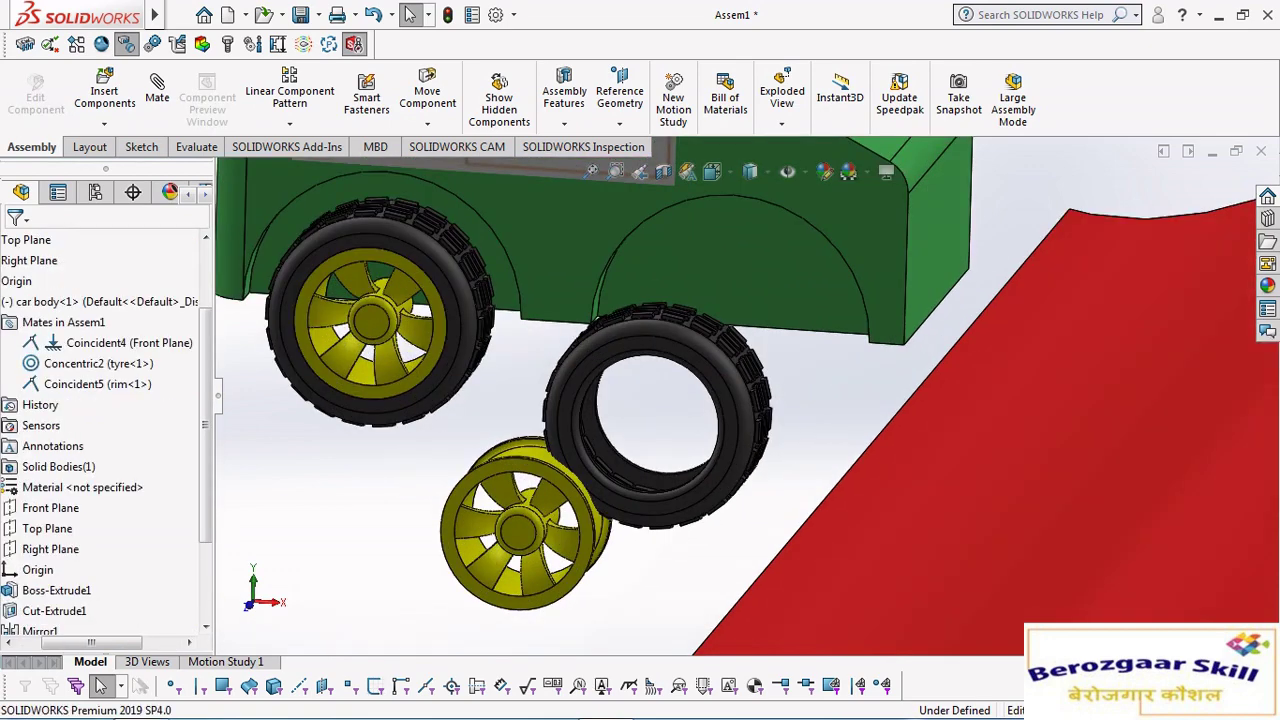
Mate the second rim concentric with the second tyre's inner cylindrical face.
click(157, 97)
scroll(642, 405, down, 2)
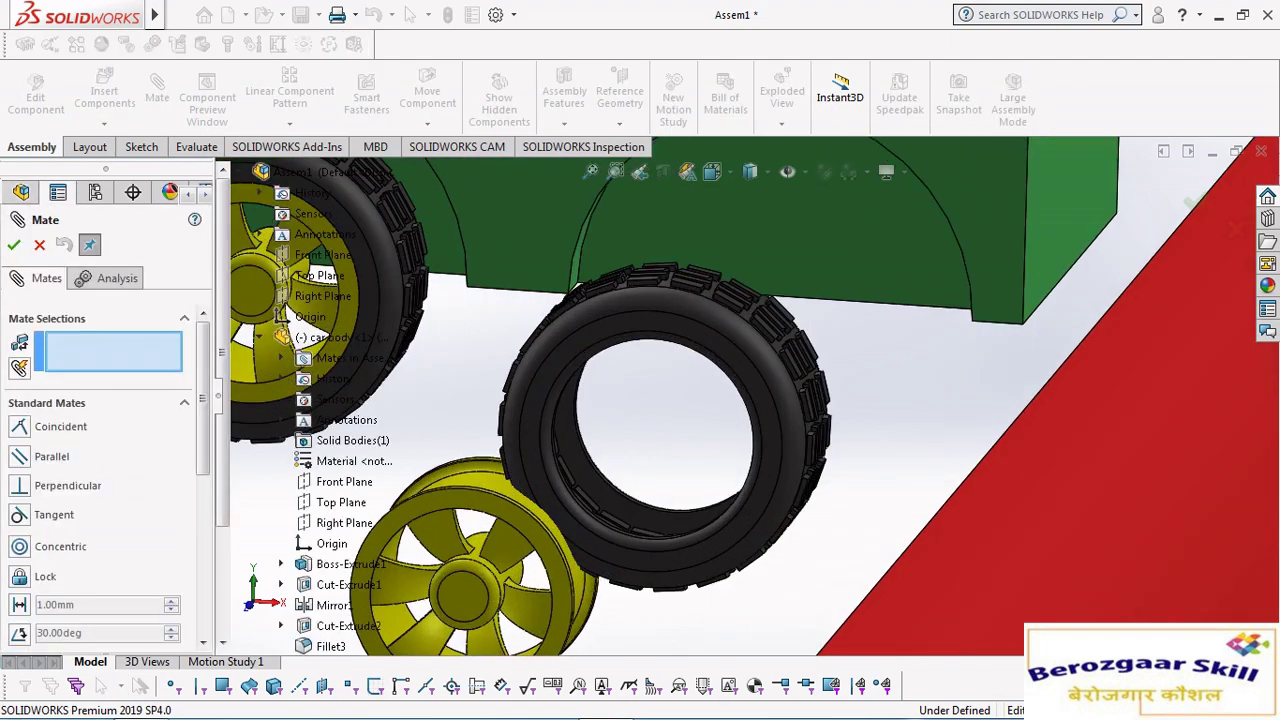
scroll(642, 405, down, 2)
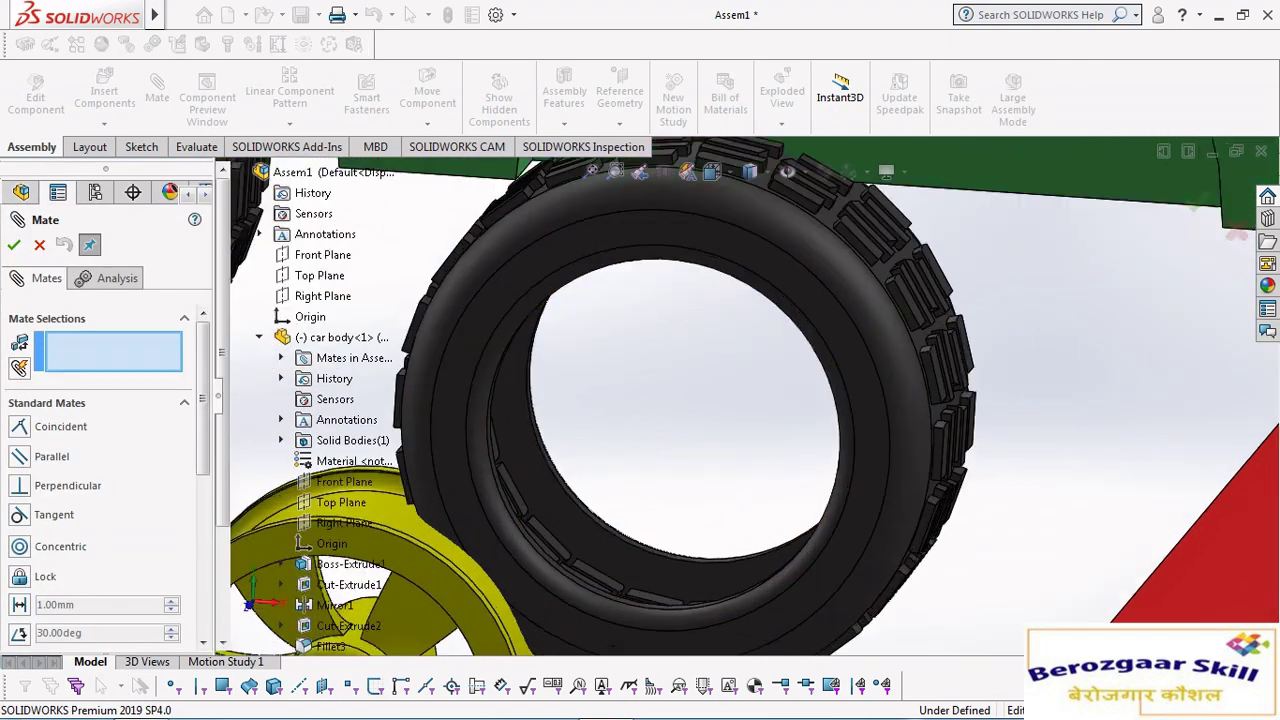
scroll(635, 545, down, 2)
scroll(635, 545, down, 2)
scroll(600, 515, up, 2)
click(600, 515)
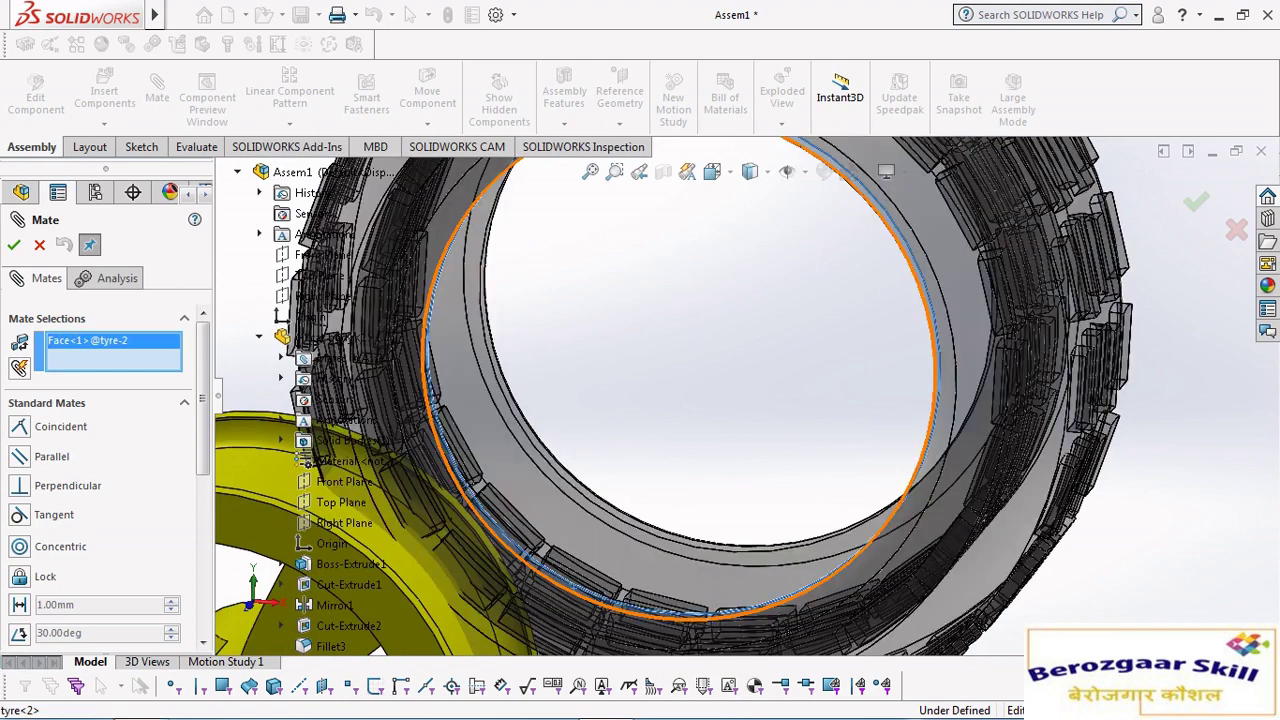
scroll(600, 515, up, 3)
scroll(600, 515, up, 1)
click(595, 518)
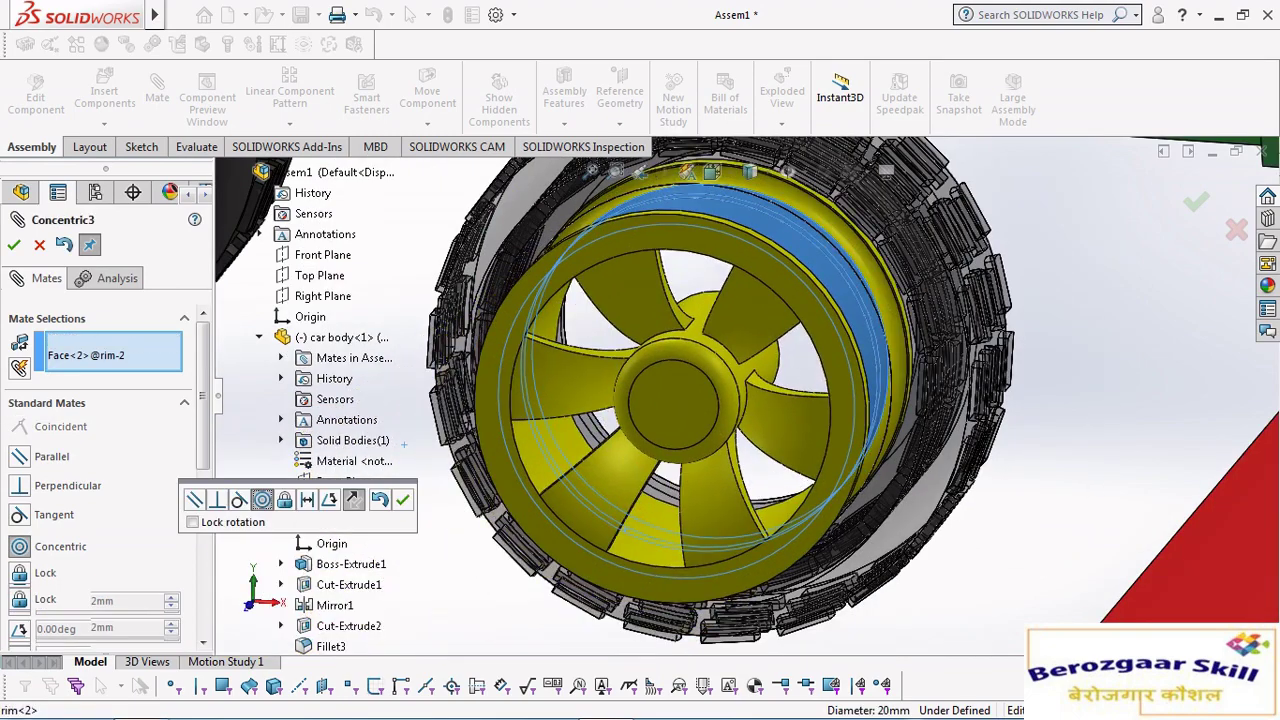
click(400, 500)
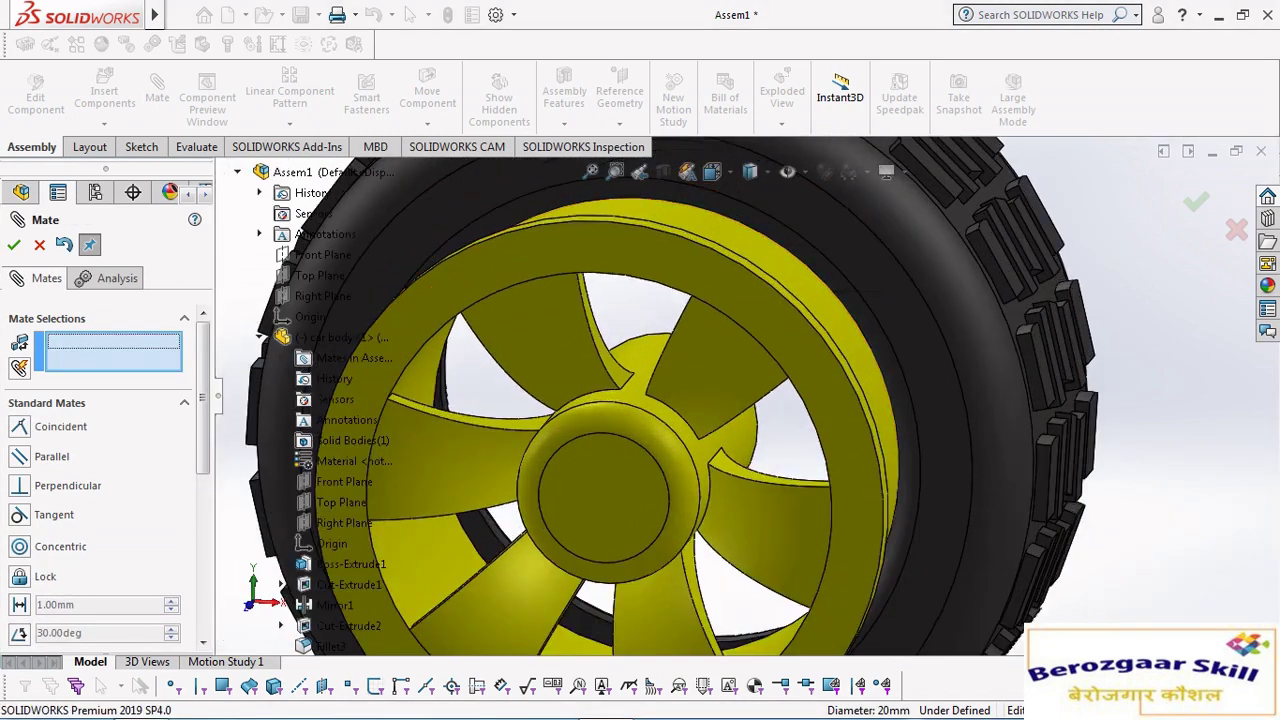
Add a Tangent mate between a tyre side face and the rim face so they sit flush.
scroll(815, 268, down, 2)
click(815, 268)
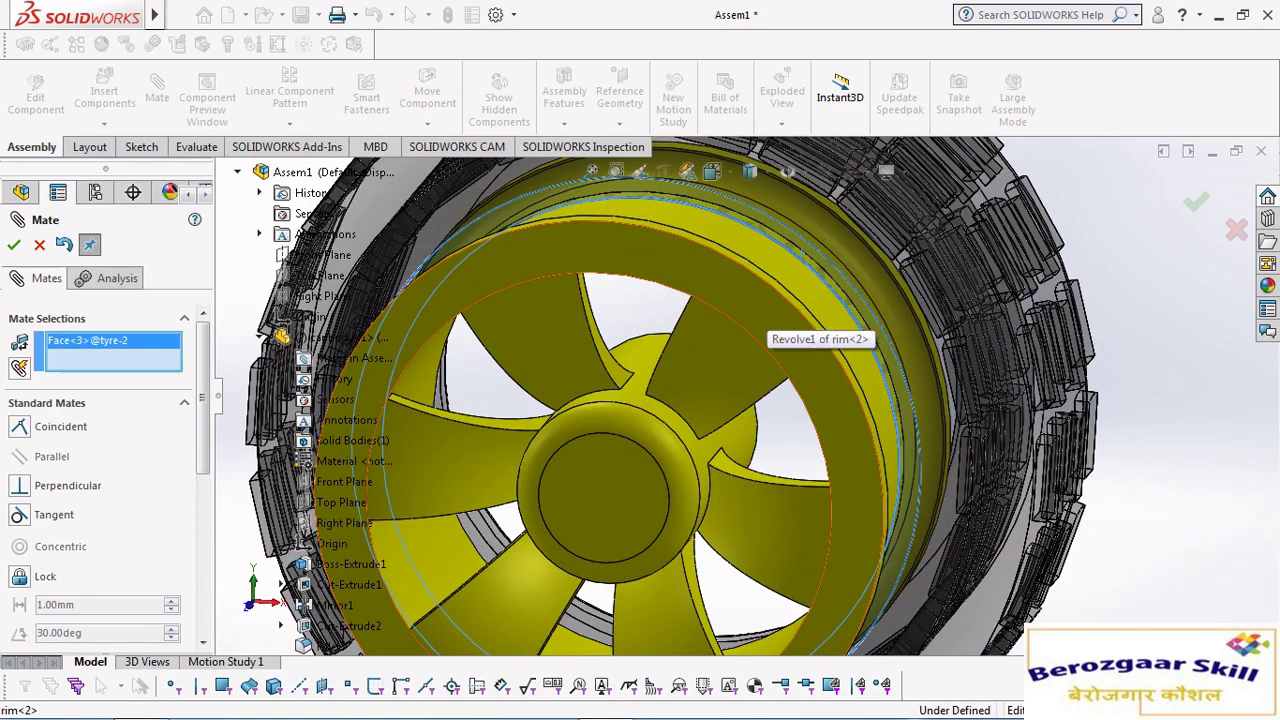
click(845, 322)
key(Return)
Start the next mate by picking the rim's side face, with the whole car in view.
scroll(750, 390, up, 3)
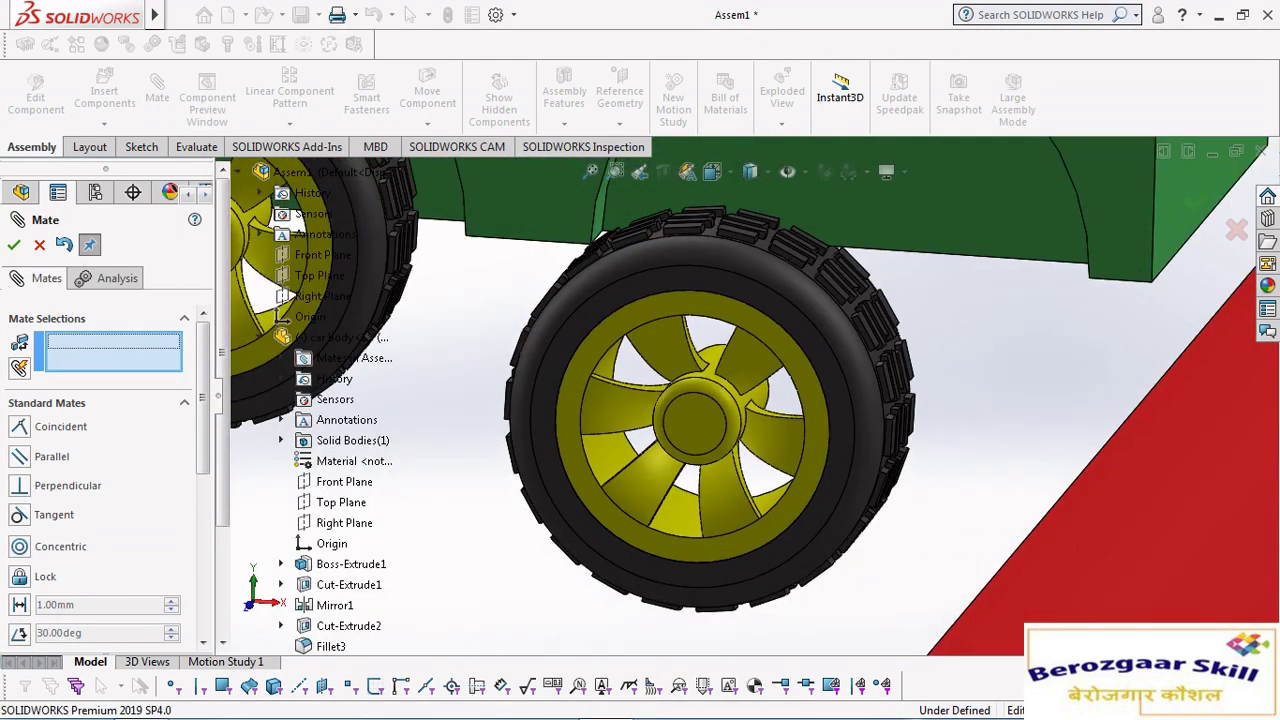
mouse_move(700, 420)
middle_down()
mouse_move(780, 400)
mouse_move(870, 400)
middle_up()
scroll(785, 400, down, 2)
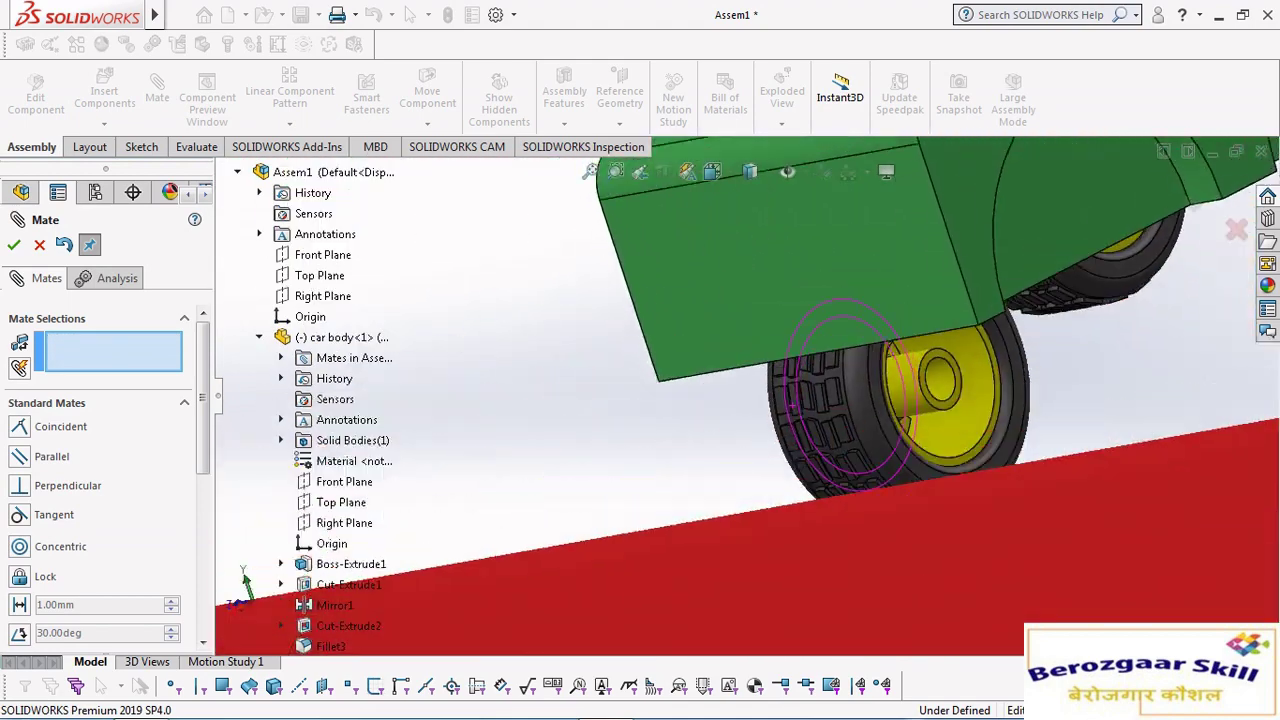
scroll(962, 452, down, 2)
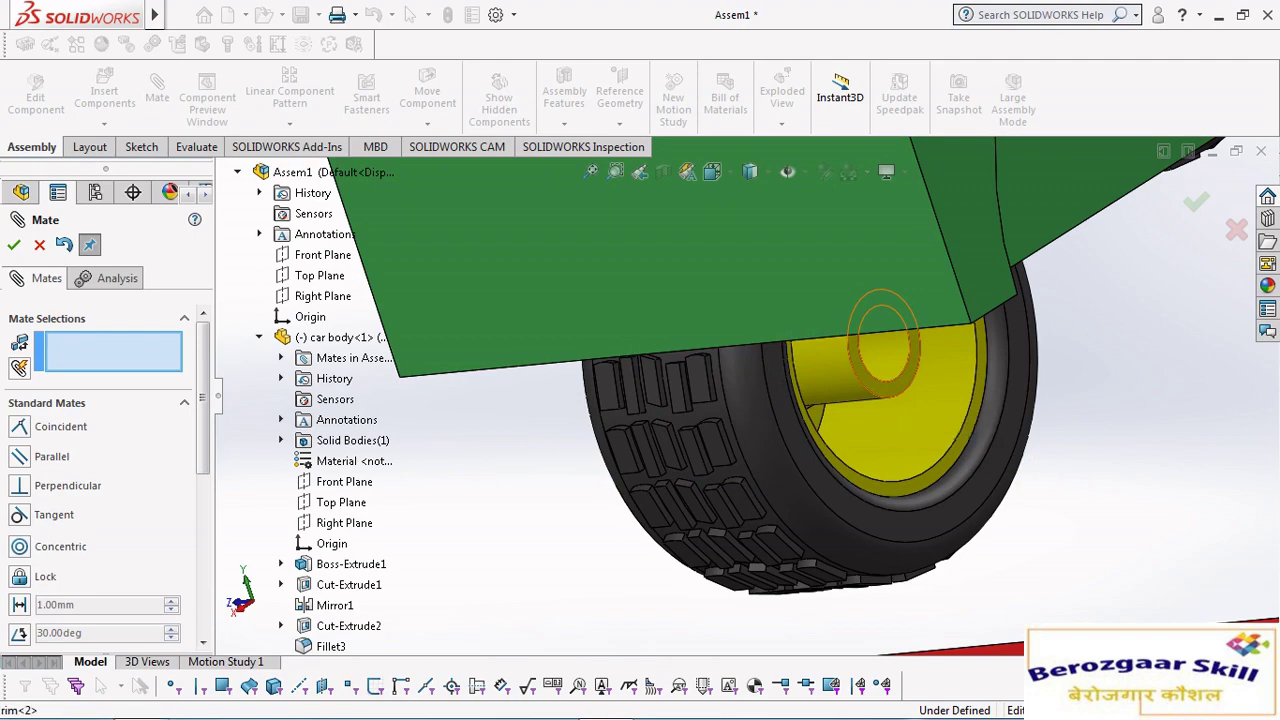
click(880, 345)
scroll(880, 345, up, 5)
mouse_move(690, 455)
middle_down()
mouse_move(480, 410)
mouse_move(463, 422)
middle_up()
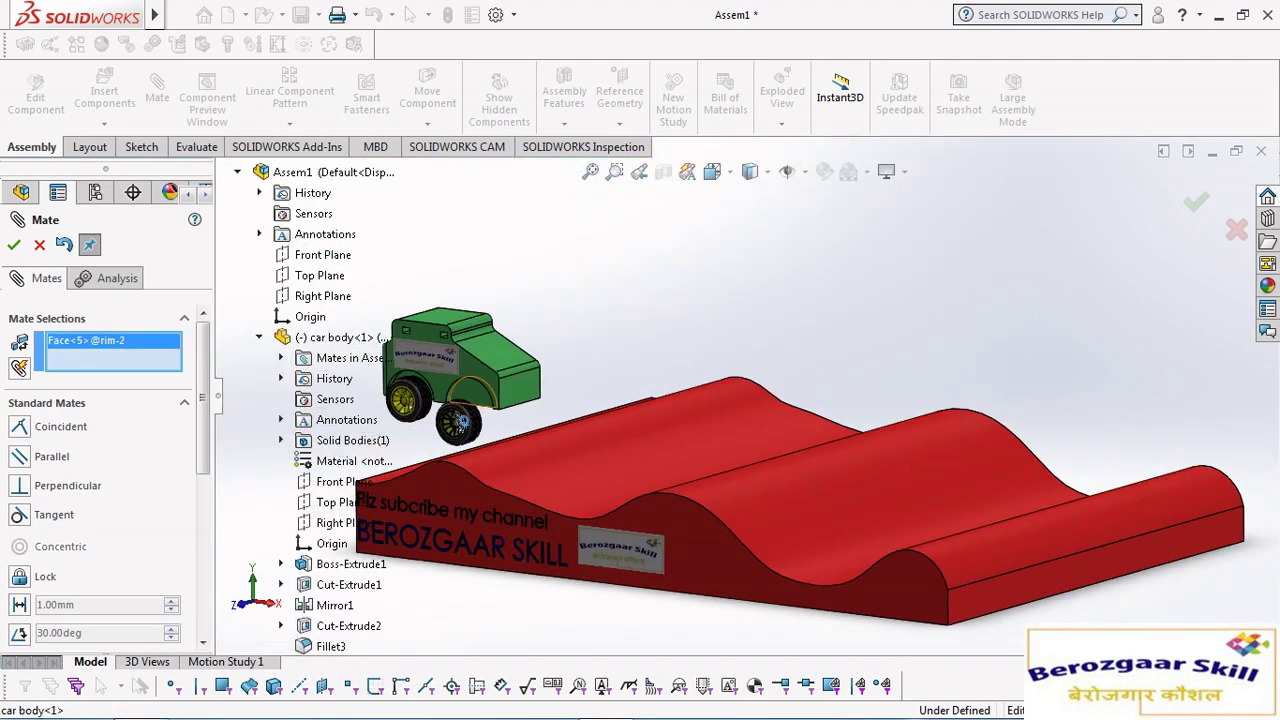
scroll(463, 422, down, 5)
Mate the rim face coincident with the car body's wheel-arch face.
scroll(463, 422, down, 2)
click(675, 358)
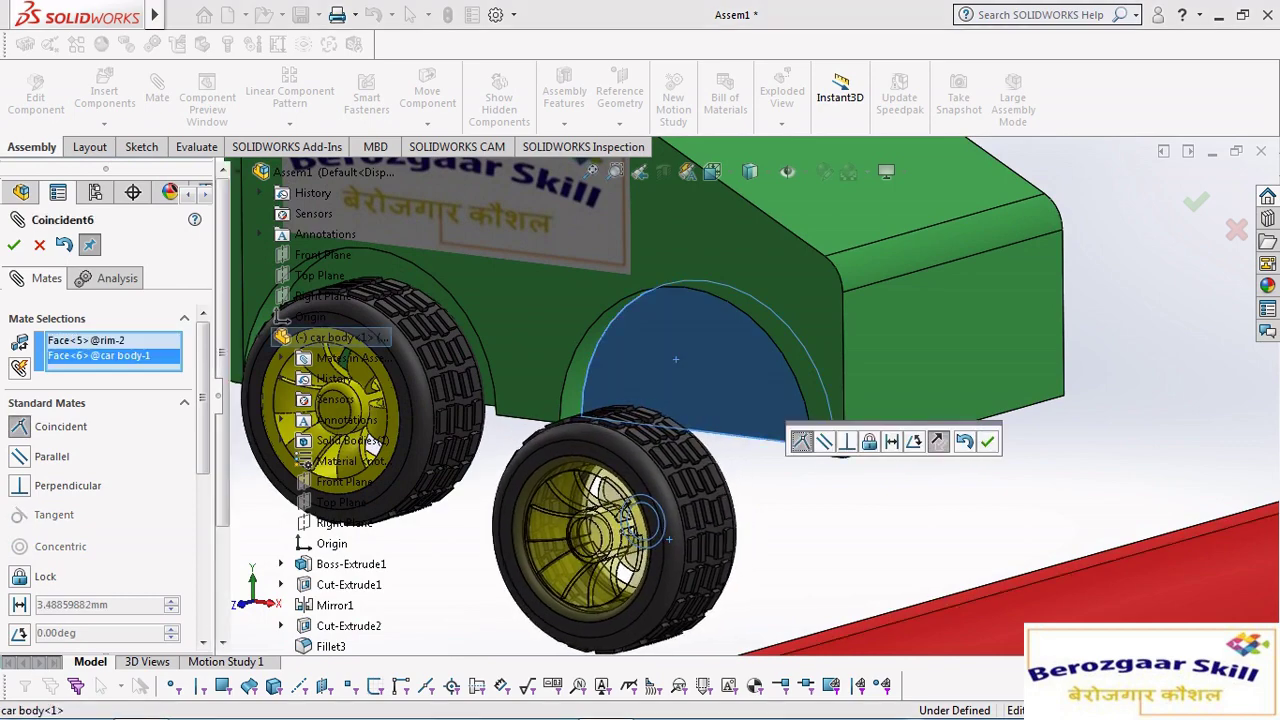
key(Return)
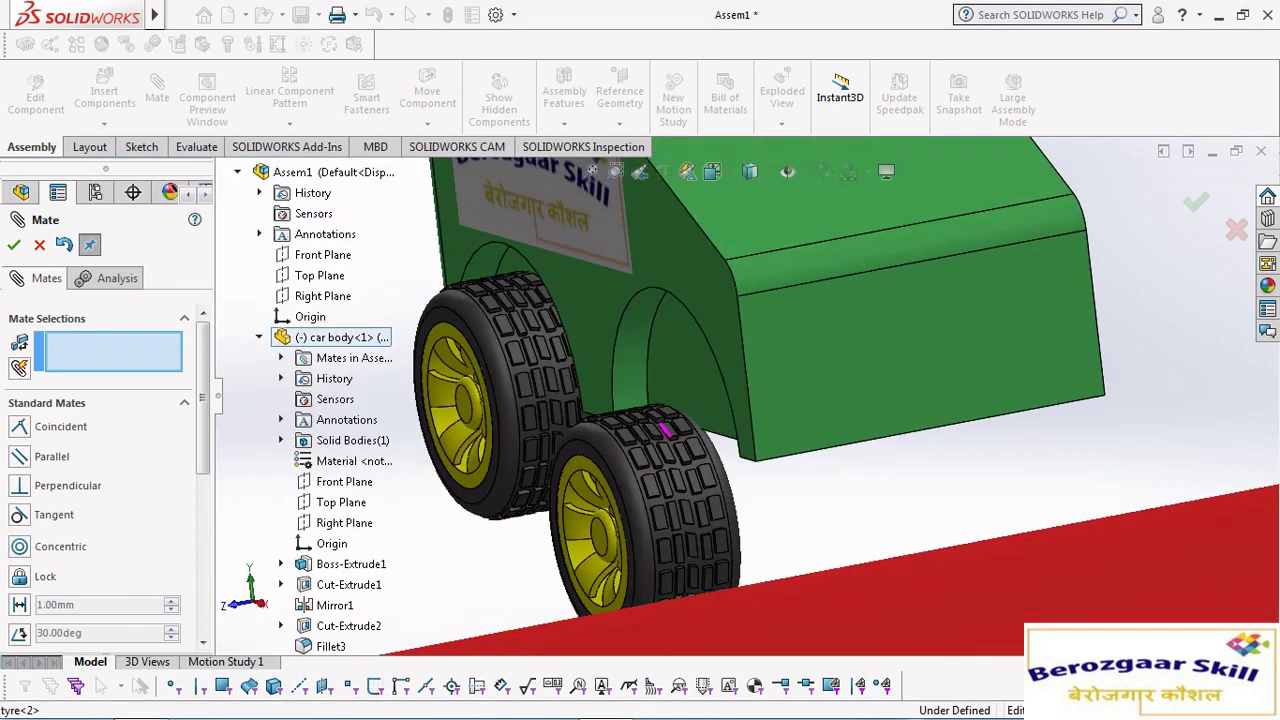
Centre the tyre in the wheel arch with a Concentric mate to the tyre edge.
click(637, 373)
scroll(637, 373, down, 3)
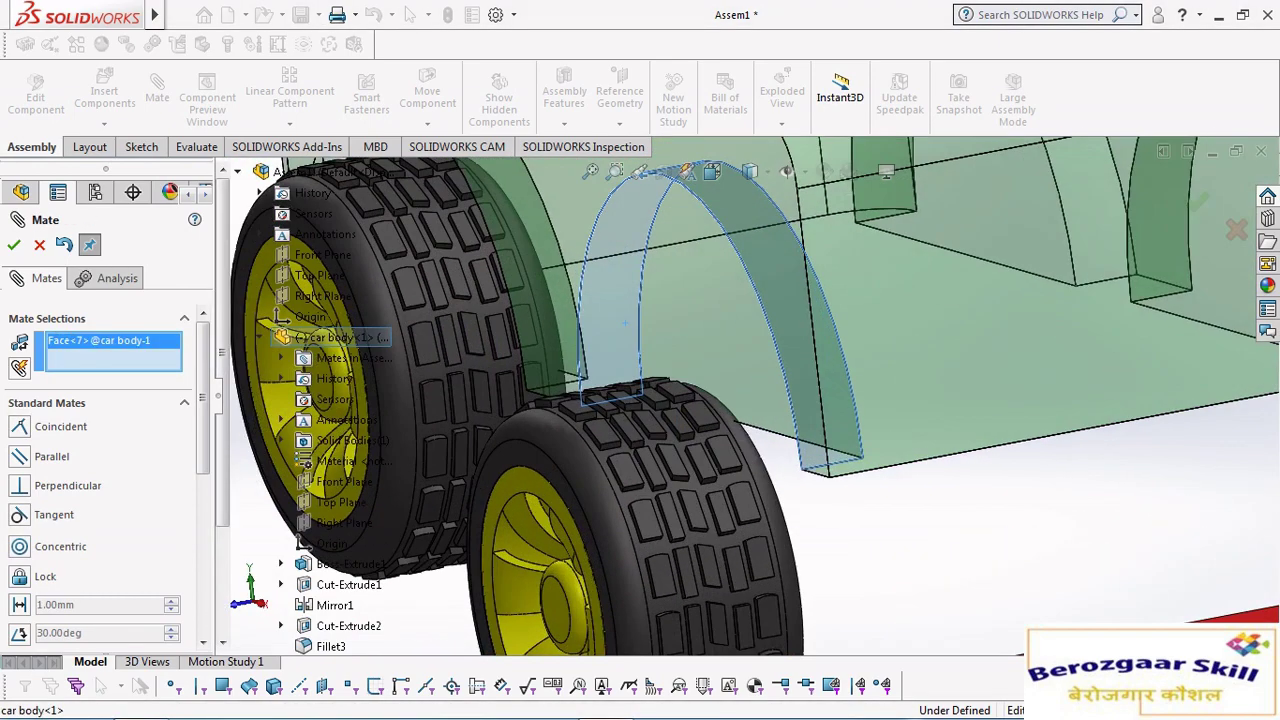
scroll(656, 438, down, 2)
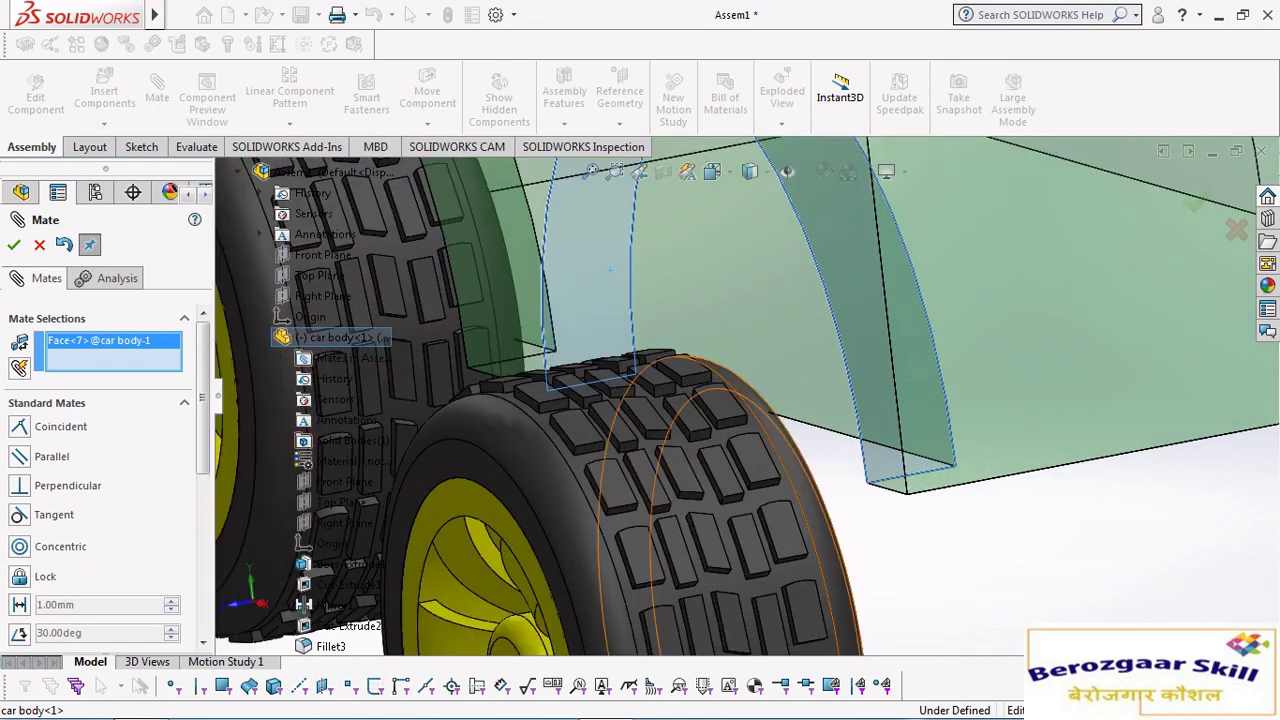
click(784, 480)
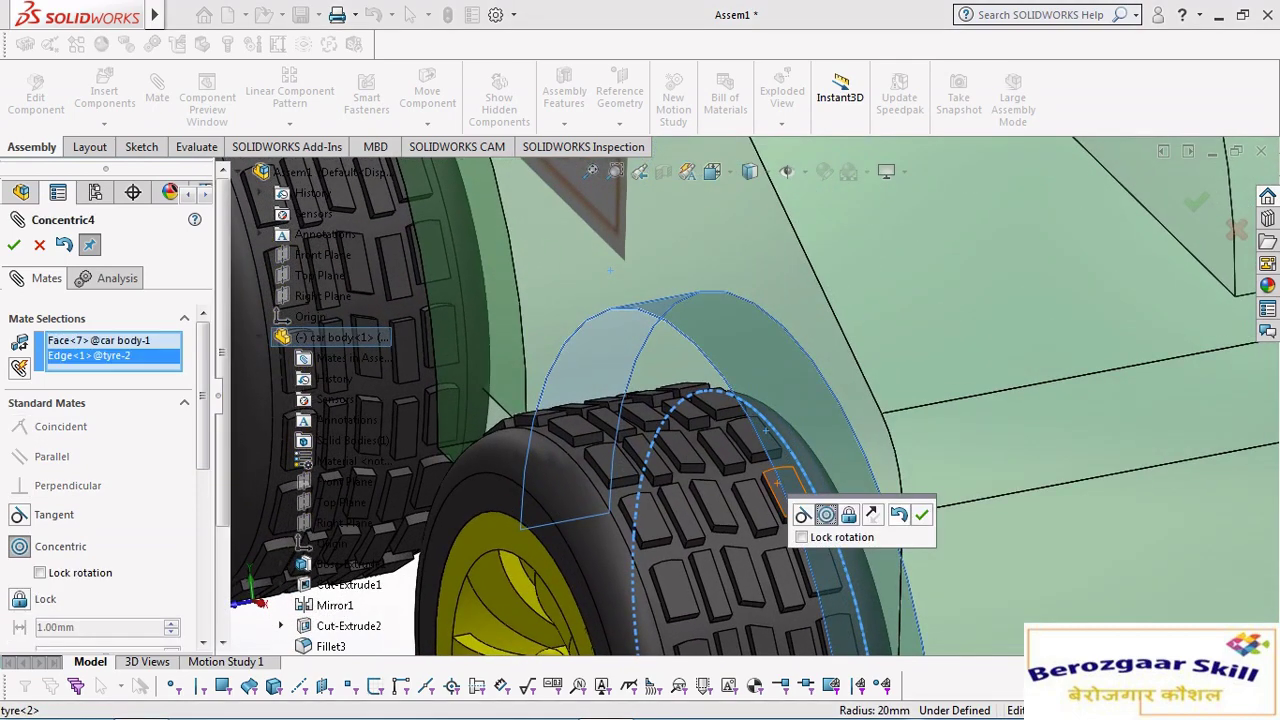
key(Return)
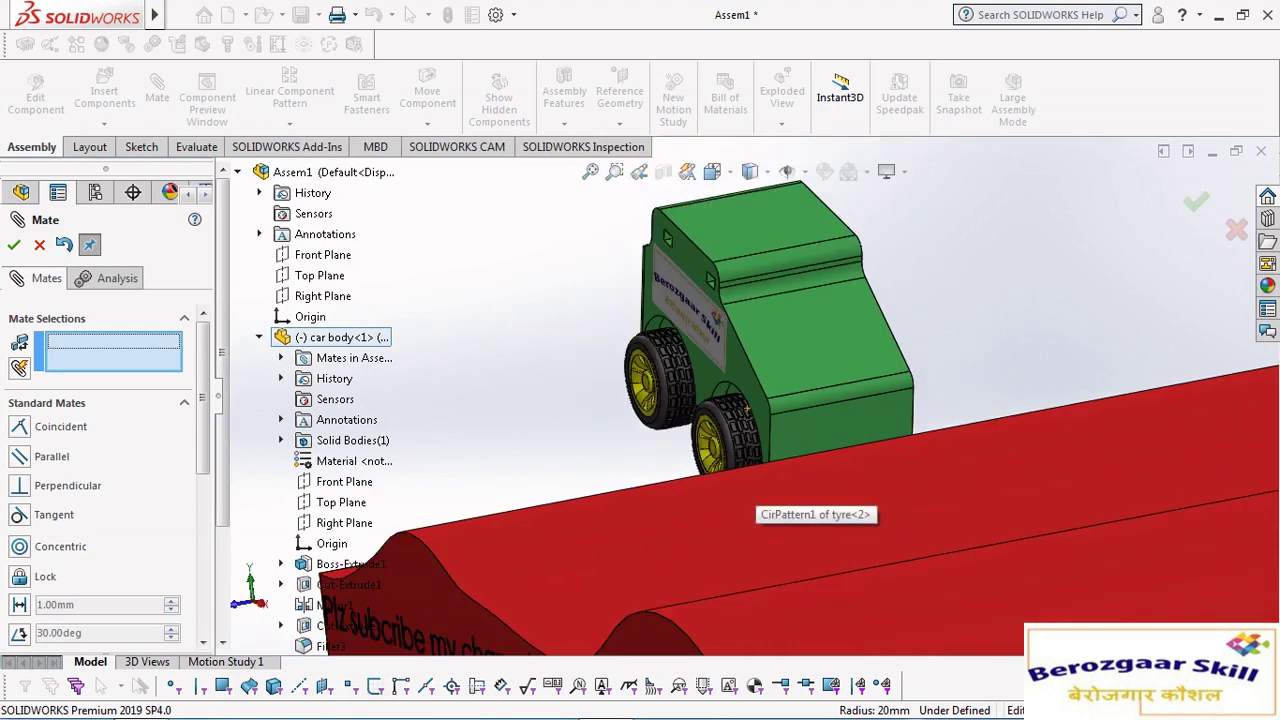
middle_drag(651, 531, 700, 500)
scroll(700, 500, up, 2)
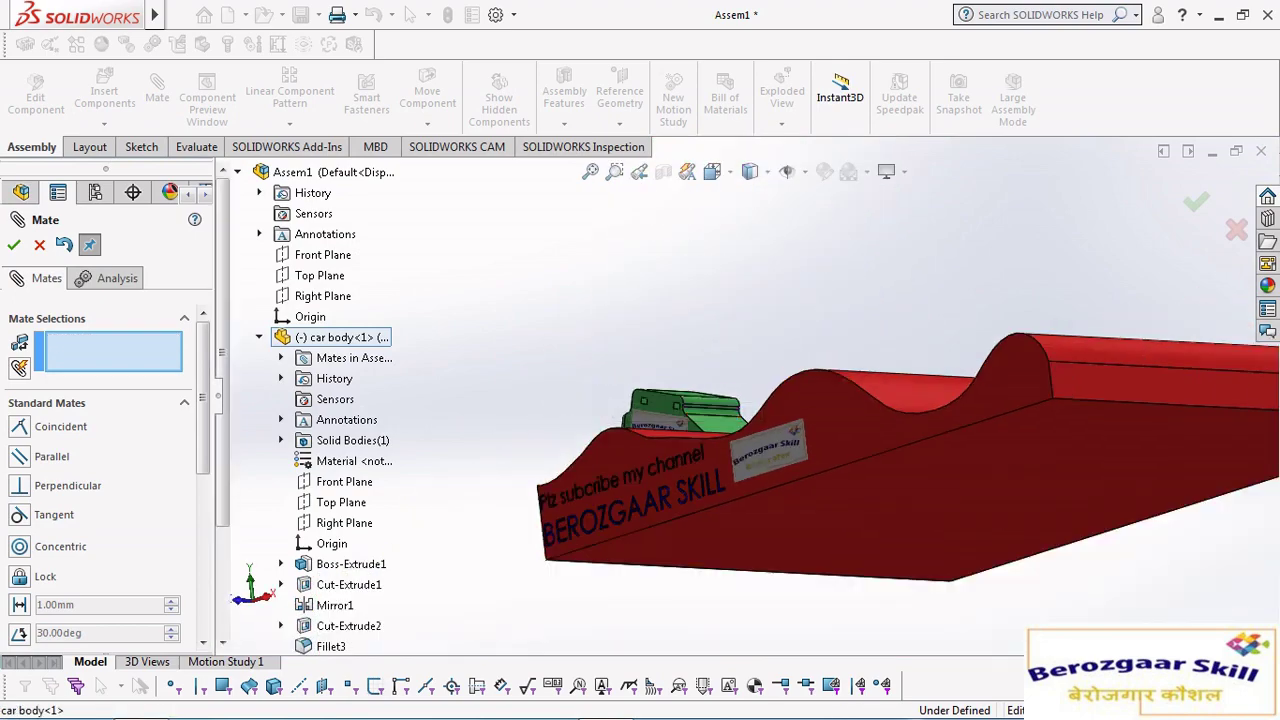
middle_drag(800, 460, 830, 440)
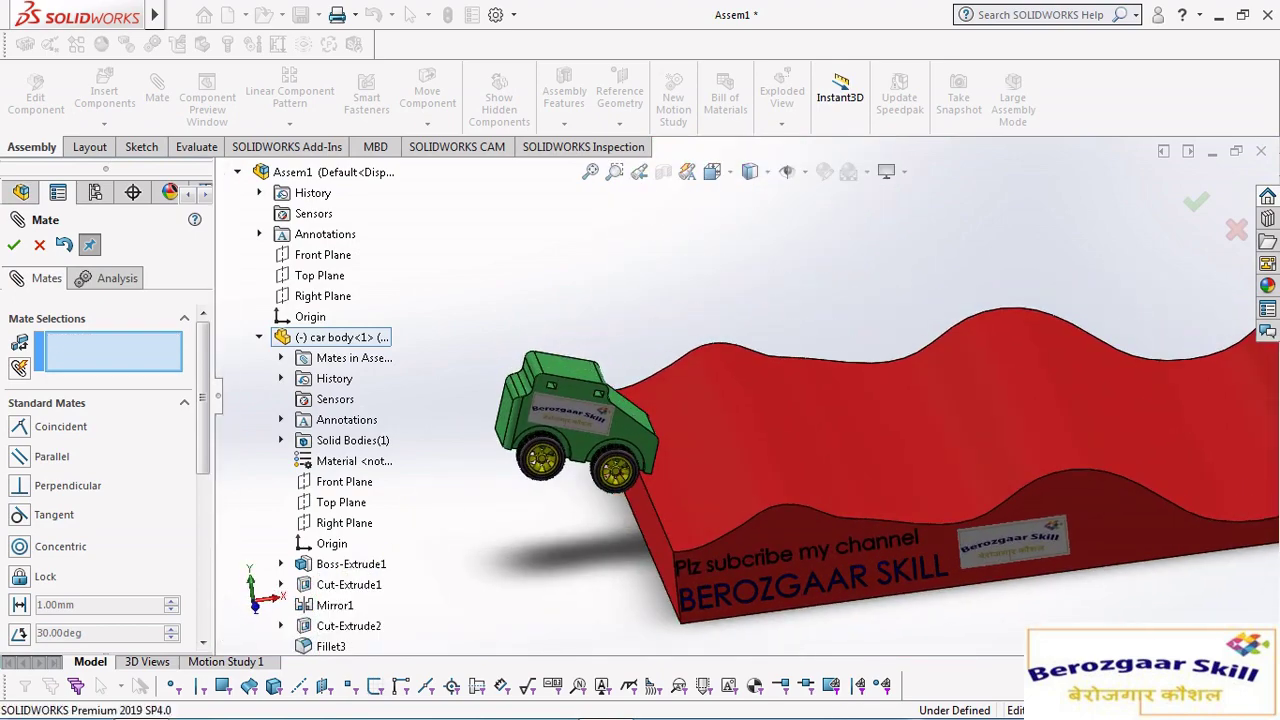
scroll(600, 372, down, 3)
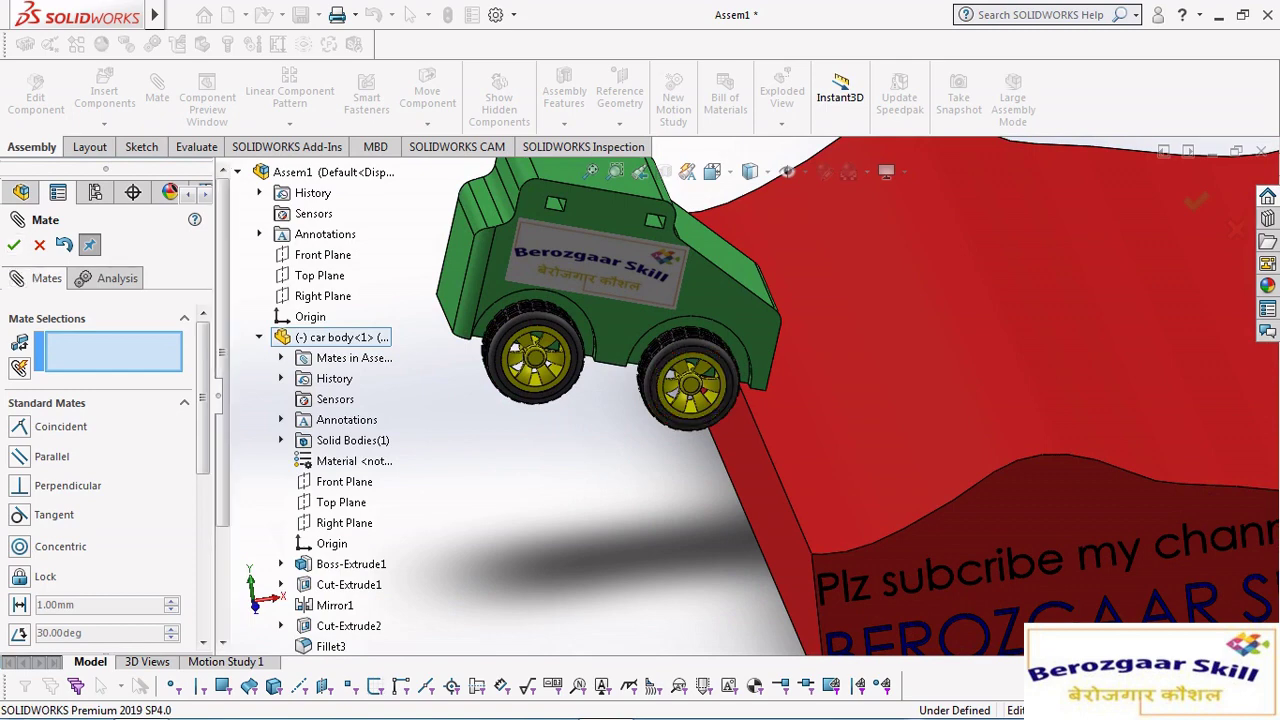
scroll(755, 440, down, 2)
scroll(755, 440, down, 2)
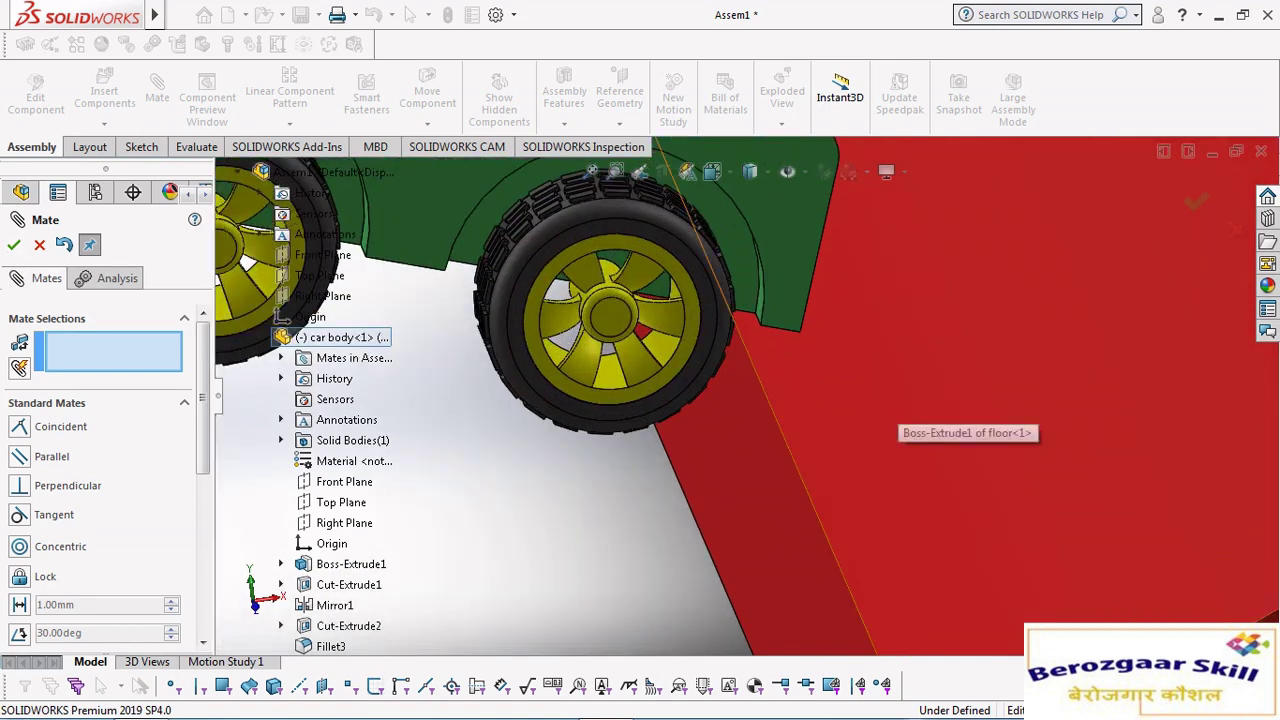
Select the red floor's wavy face as the first mate reference.
click(895, 425)
middle_drag(895, 425, 796, 236)
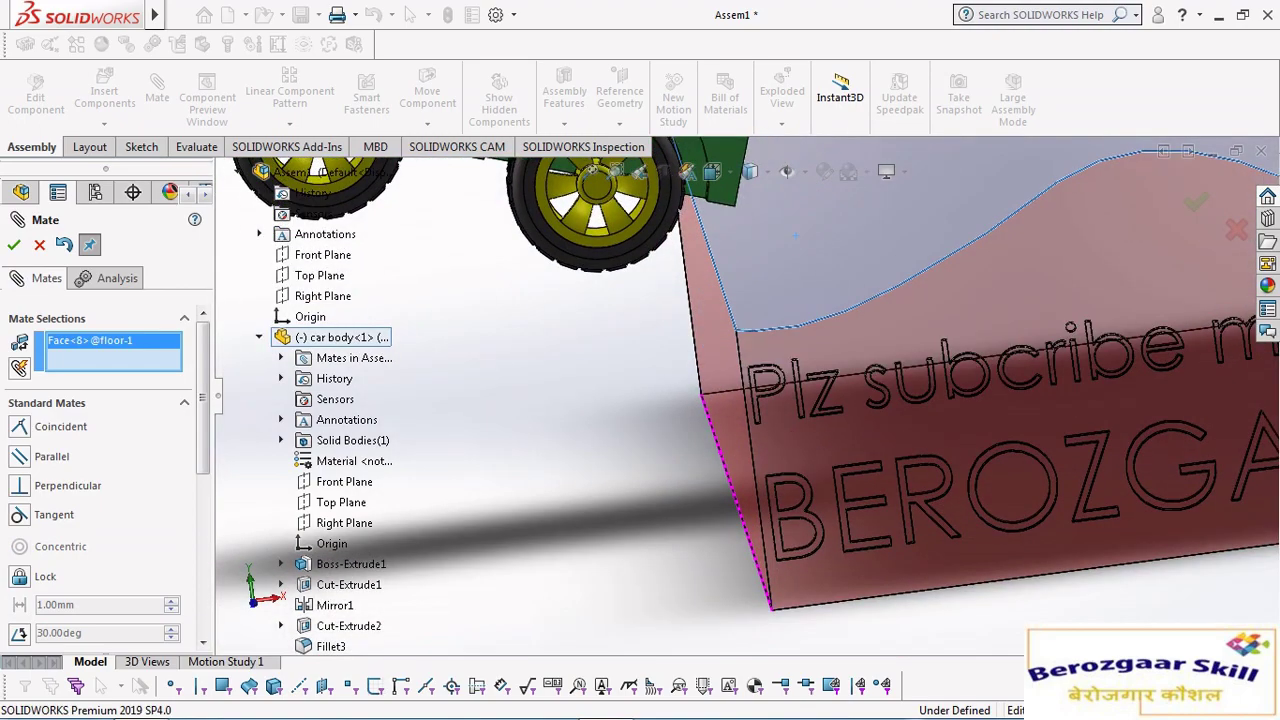
scroll(796, 236, down, 2)
scroll(770, 280, down, 2)
scroll(750, 310, down, 1)
scroll(732, 342, down, 2)
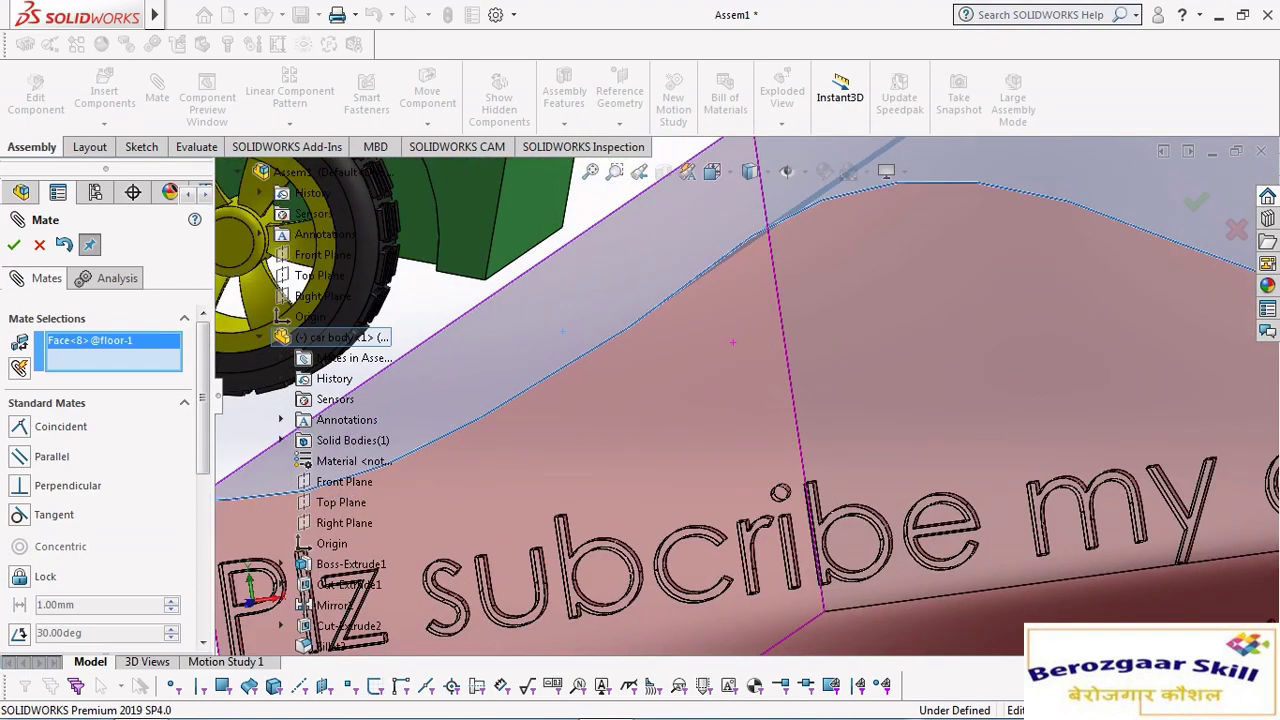
scroll(732, 350, up, 2)
scroll(728, 370, up, 2)
scroll(723, 392, up, 2)
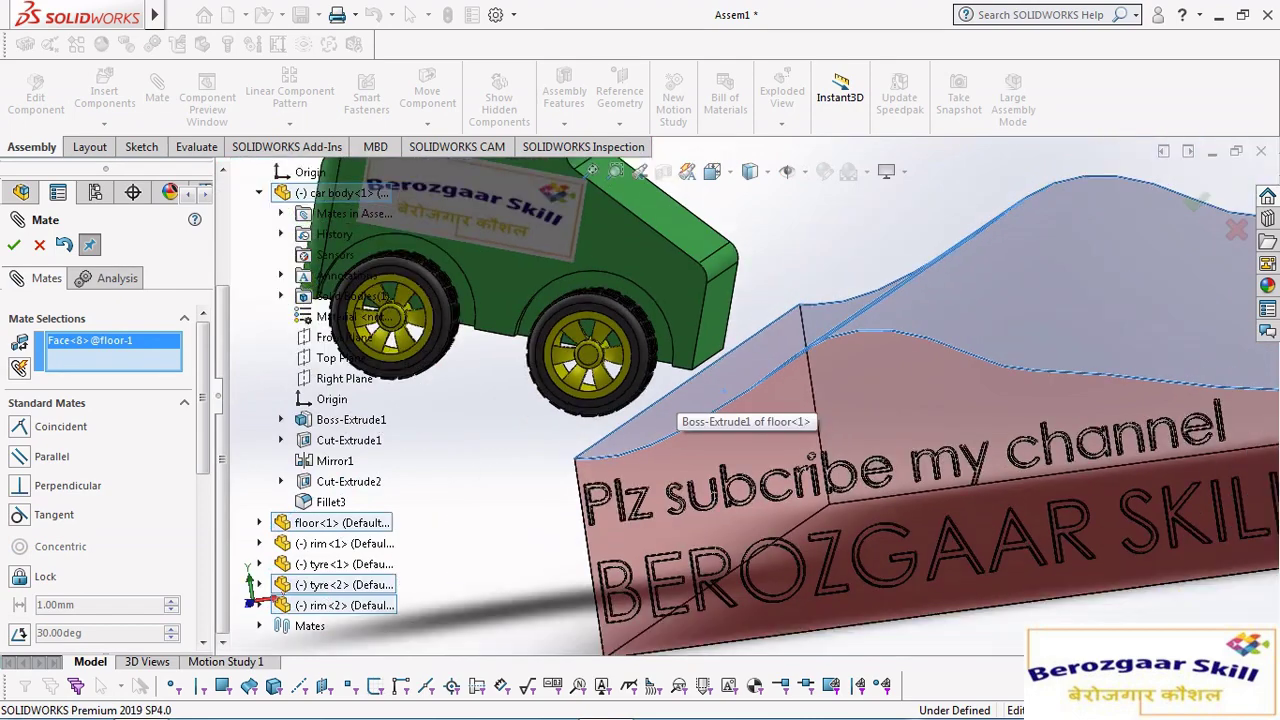
scroll(722, 405, up, 2)
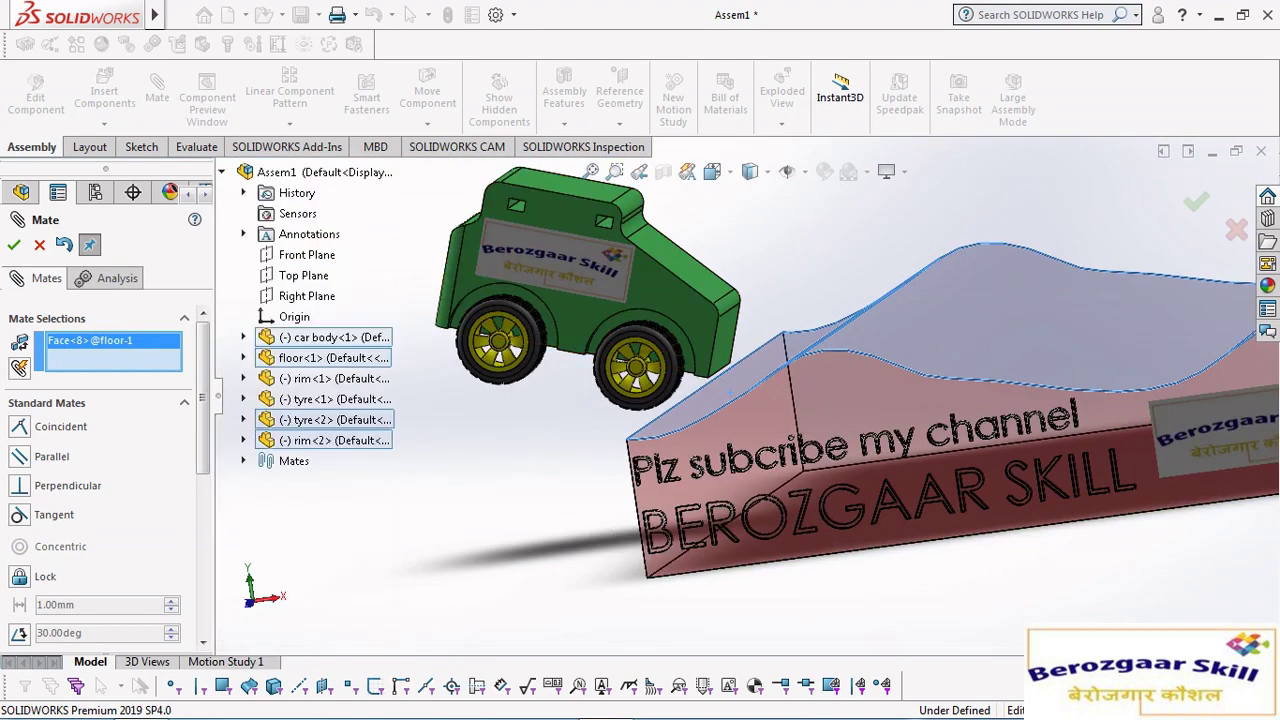
scroll(677, 355, down, 2)
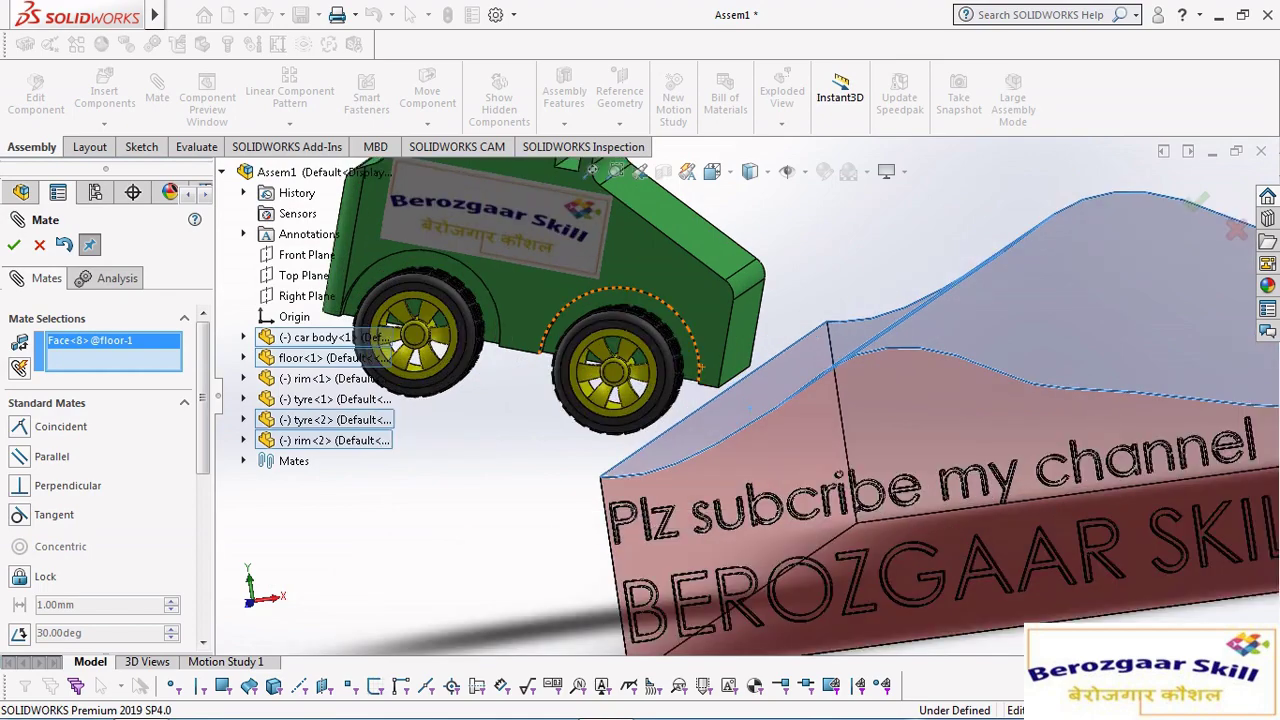
scroll(686, 348, down, 2)
scroll(686, 348, down, 1)
scroll(686, 348, down, 2)
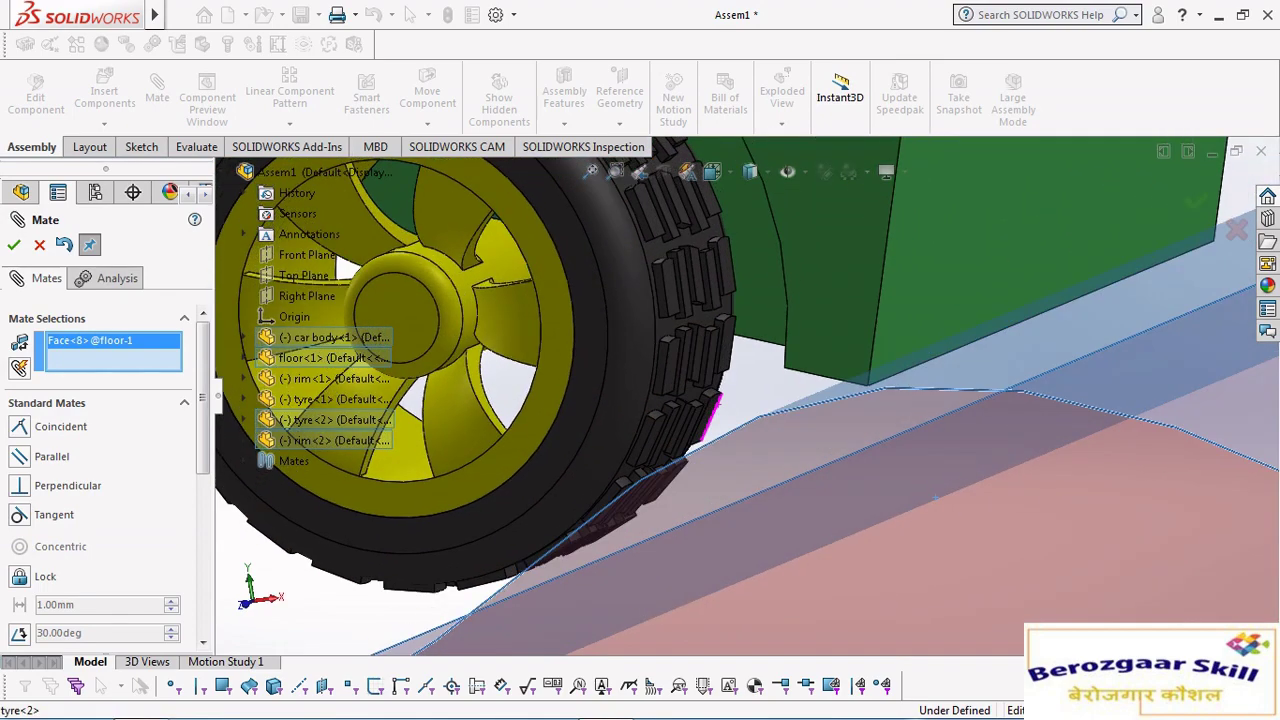
scroll(686, 348, down, 1)
Mate tyre<2>'s tread face tangent to the floor, then close the Mate PropertyManager.
click(686, 348)
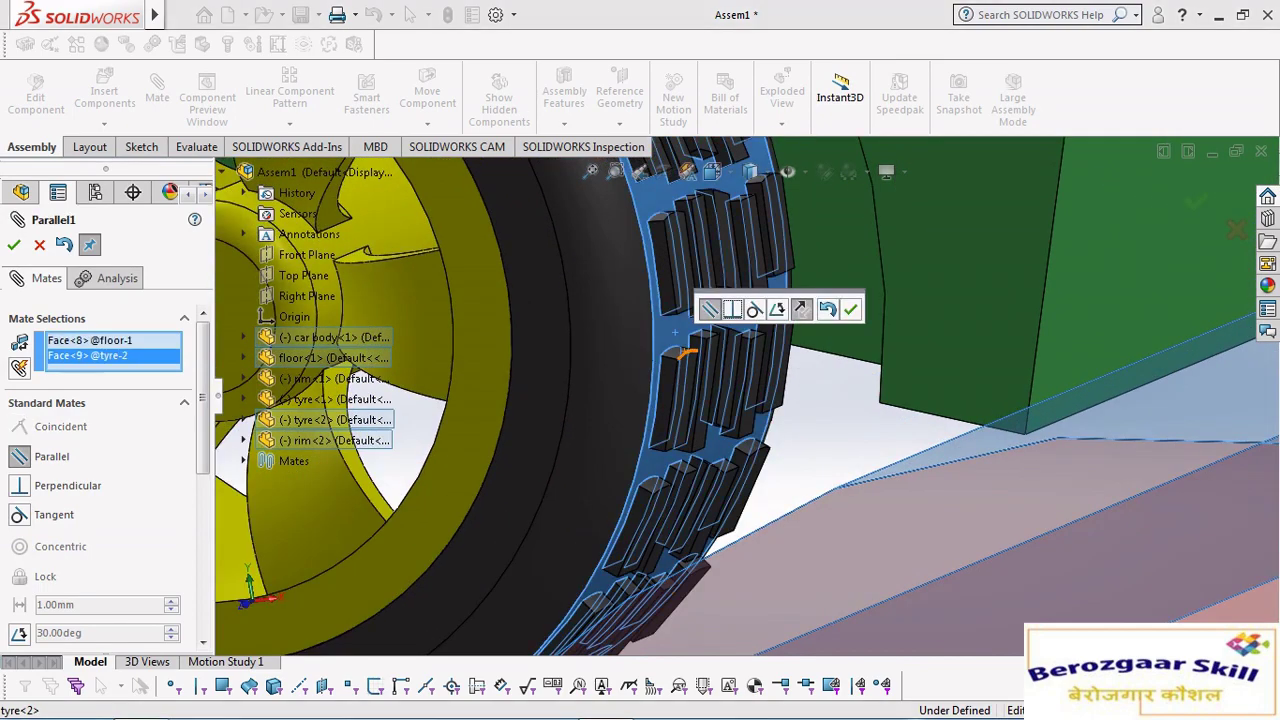
click(755, 309)
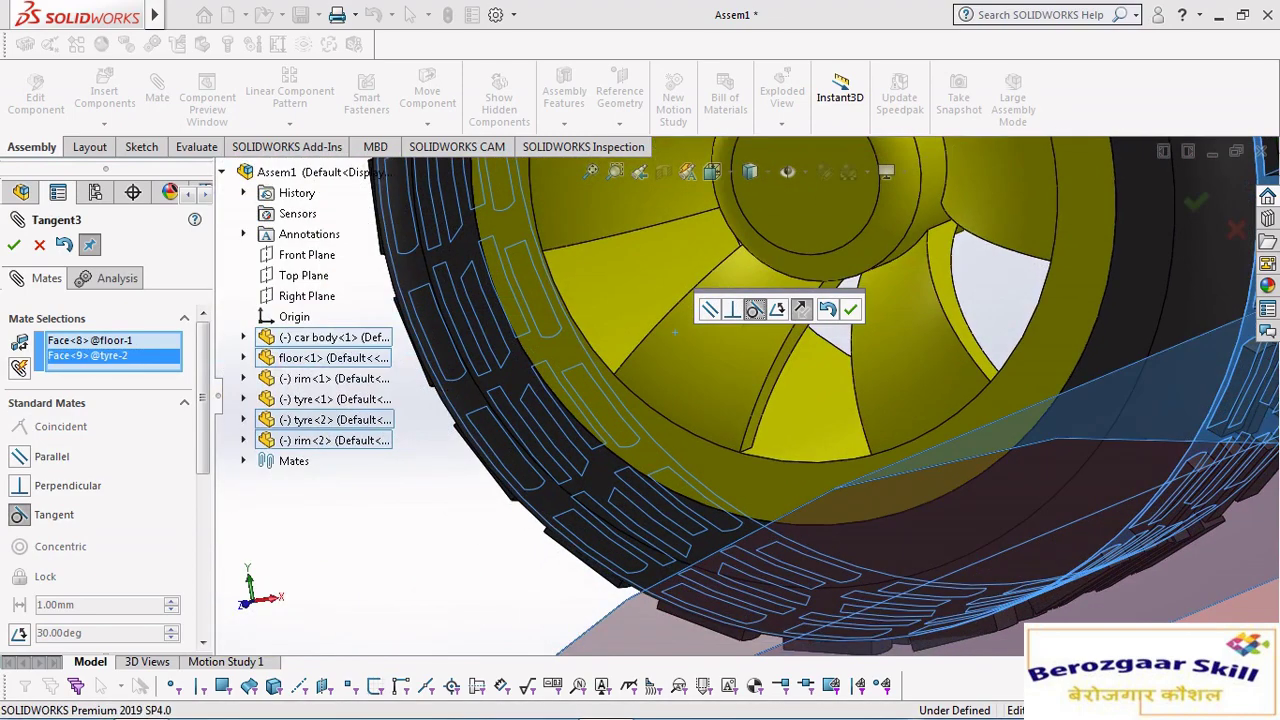
key(Return)
scroll(680, 400, up, 2)
scroll(685, 450, up, 2)
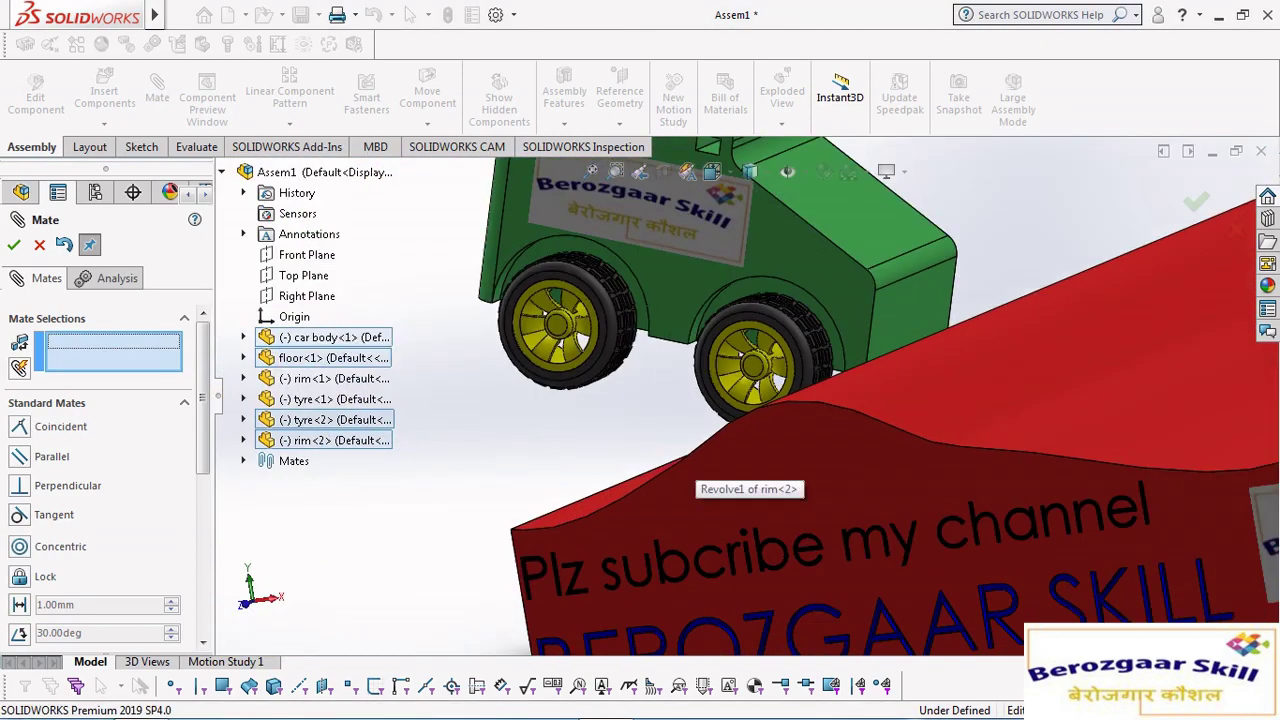
scroll(688, 478, up, 1)
middle_drag(688, 478, 750, 560)
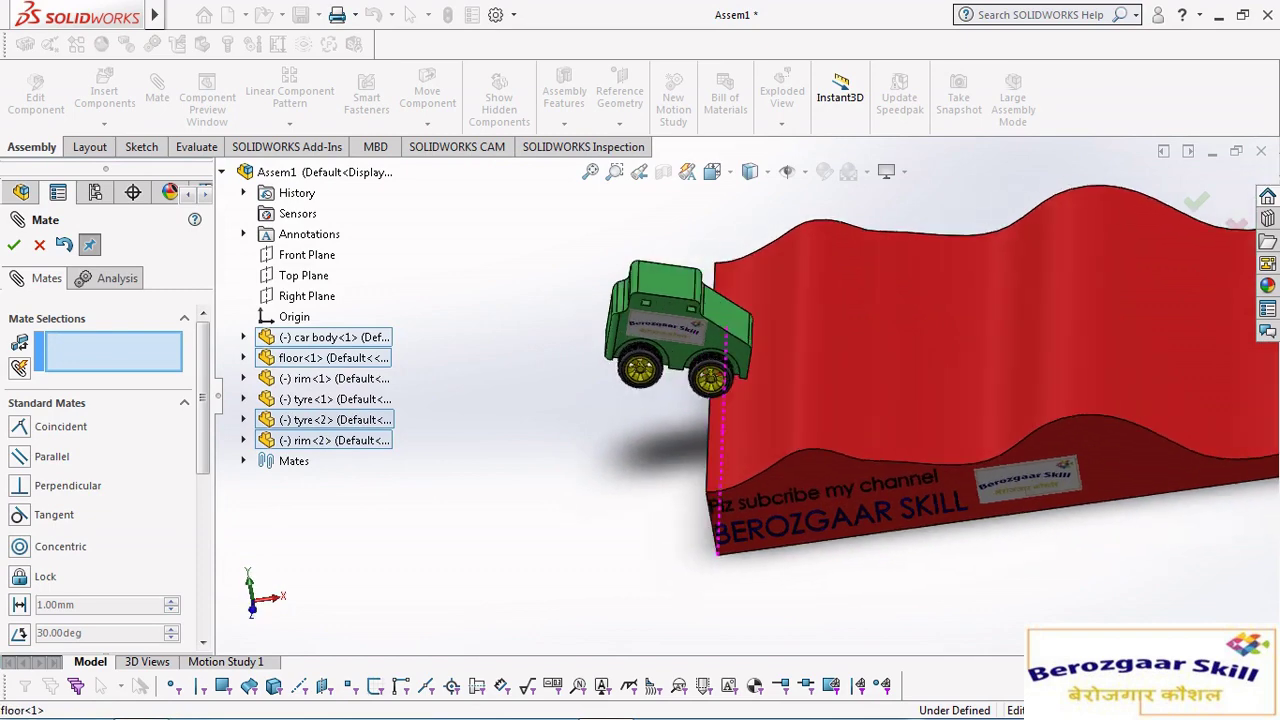
scroll(757, 387, down, 3)
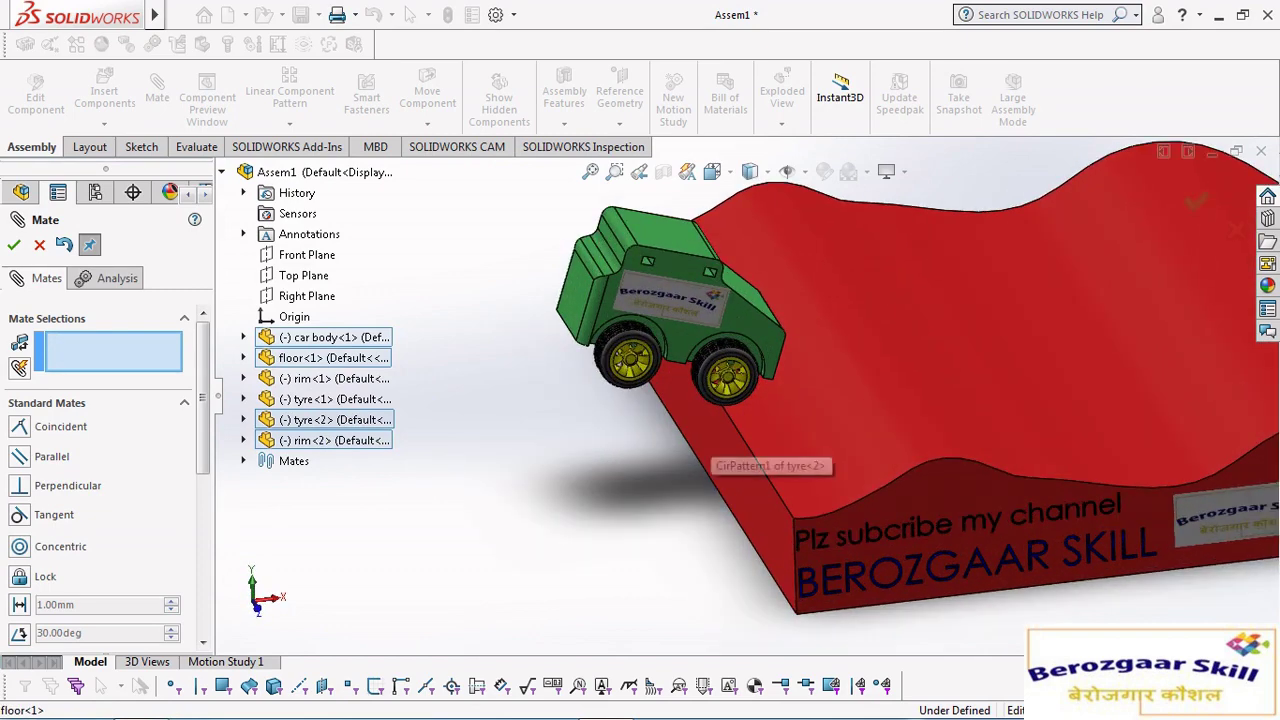
scroll(757, 387, down, 3)
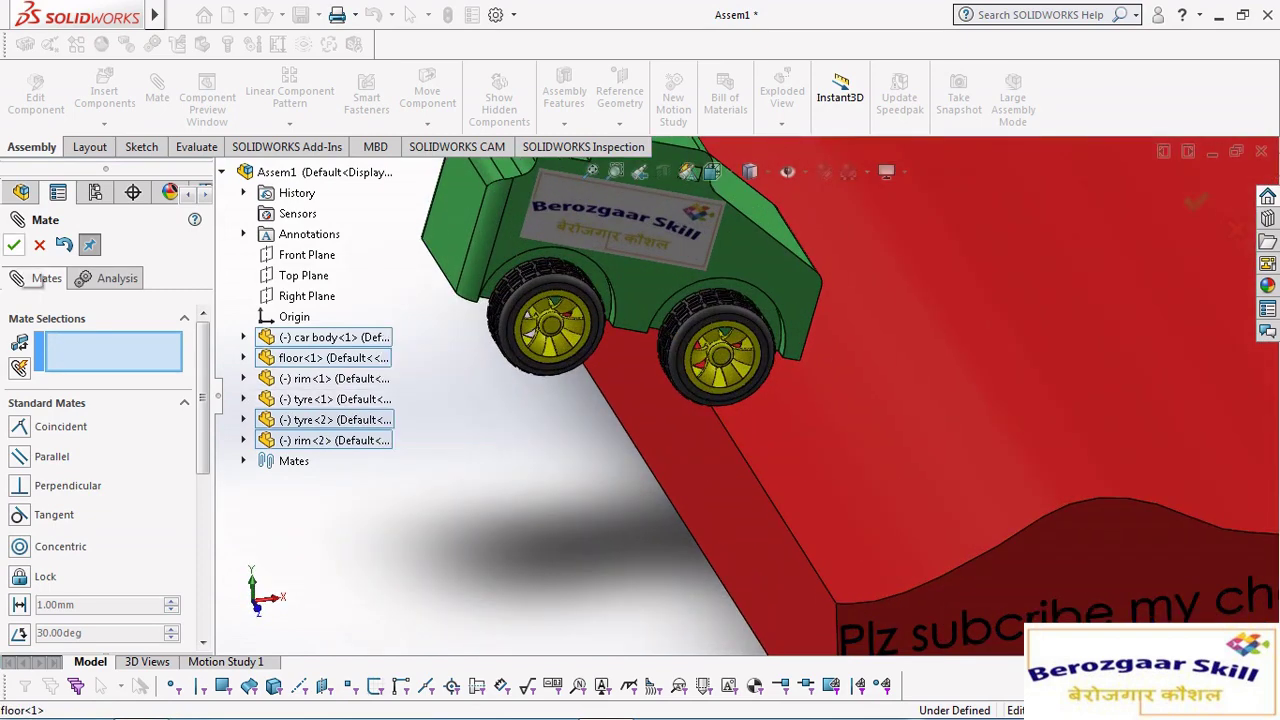
key(Escape)
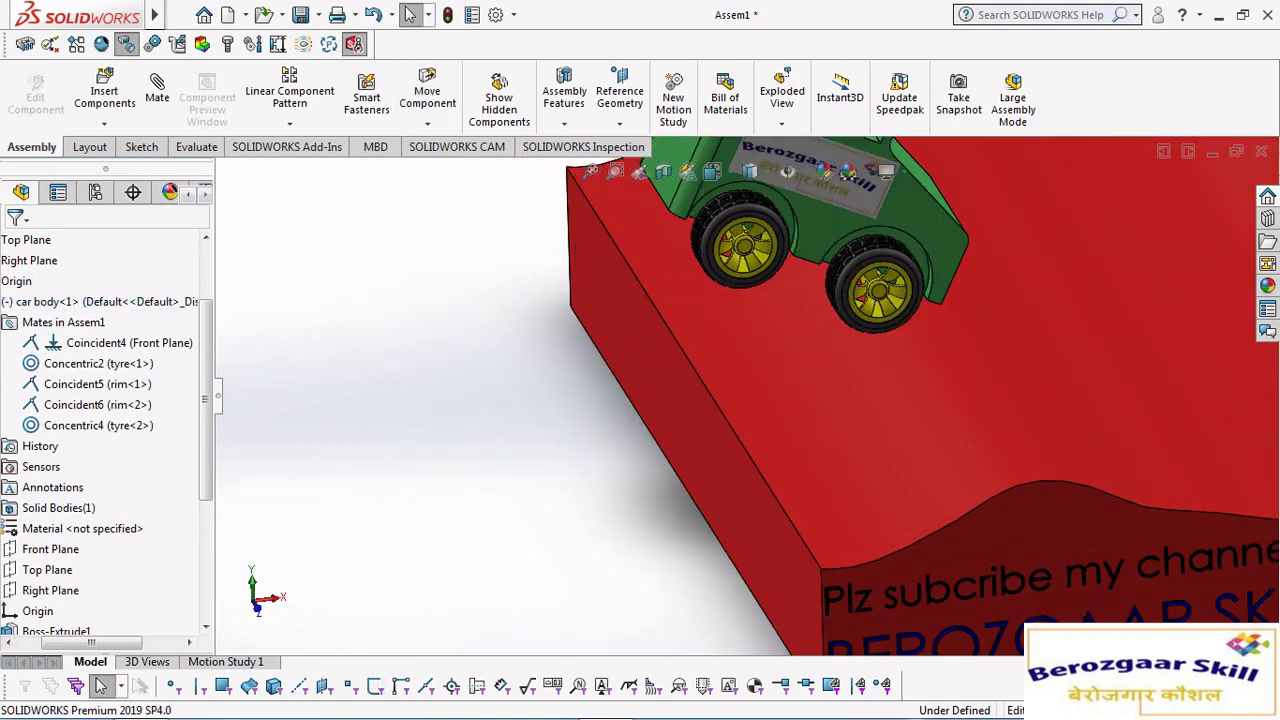
Add a Tangent mate between the floor's top face and tyre<1>'s tread face, then close Mate.
click(157, 90)
click(680, 380)
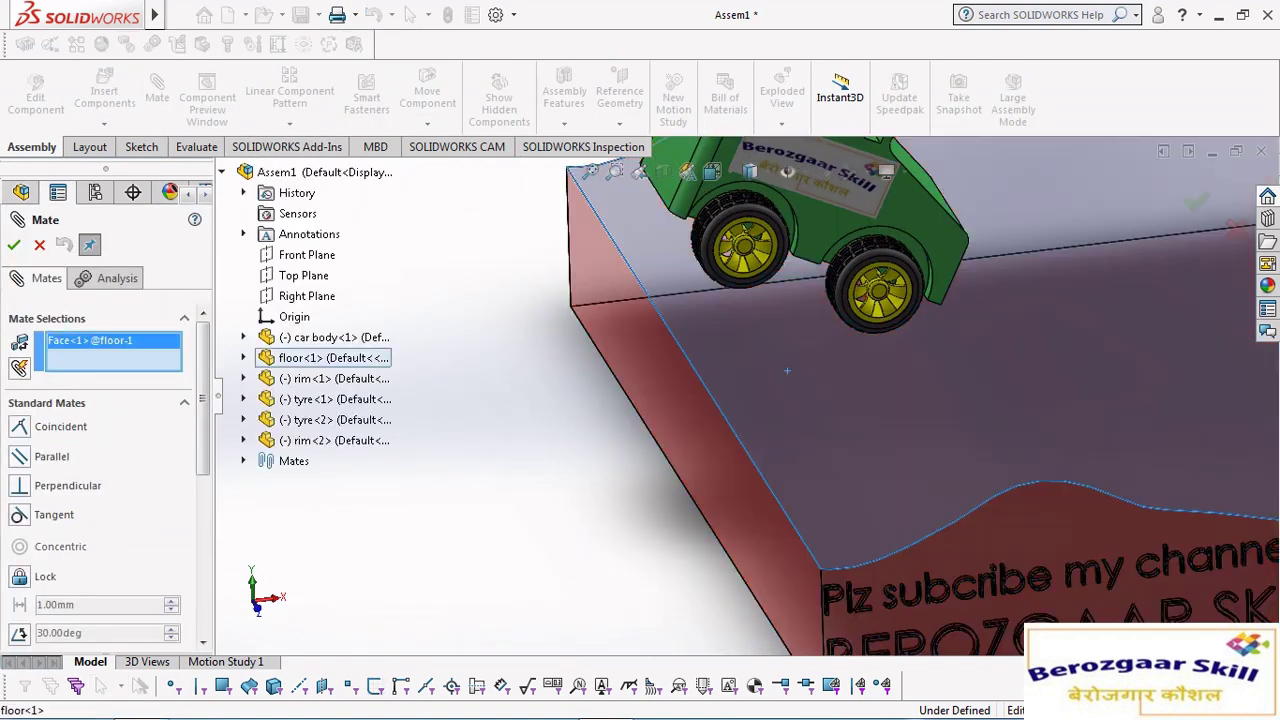
scroll(730, 250, down, 3)
scroll(746, 357, down, 3)
scroll(746, 357, down, 3)
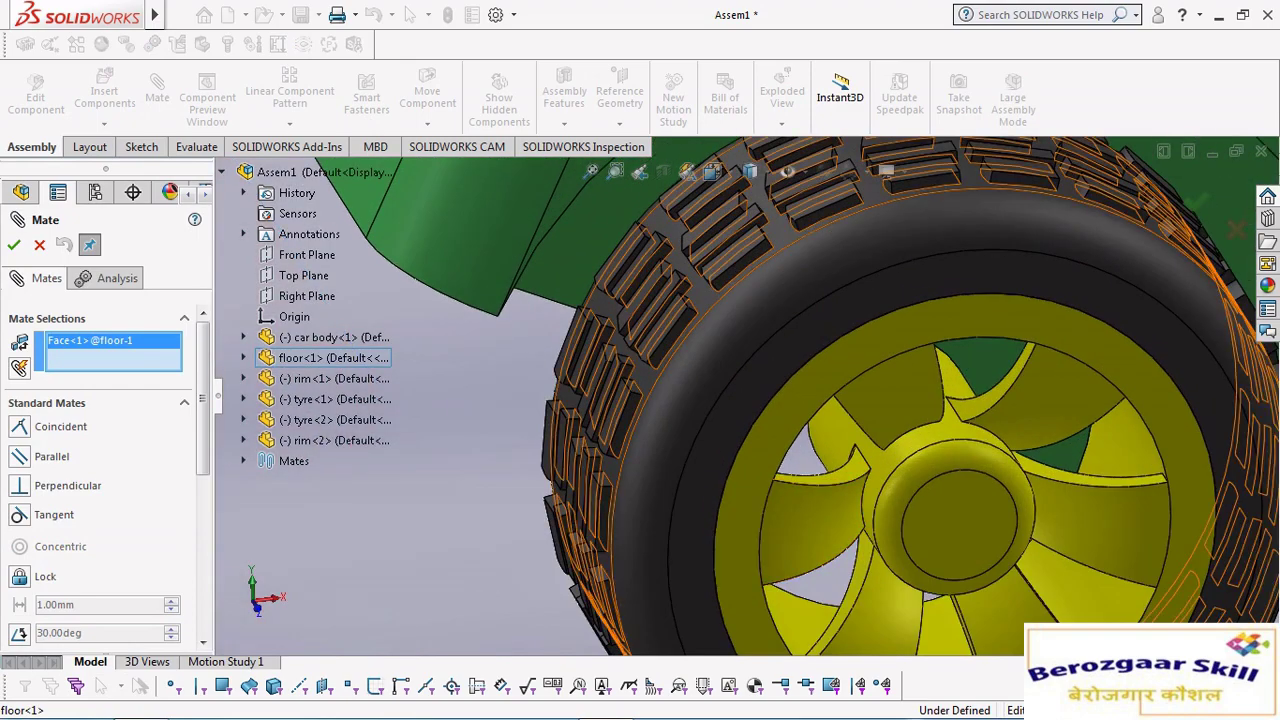
click(716, 332)
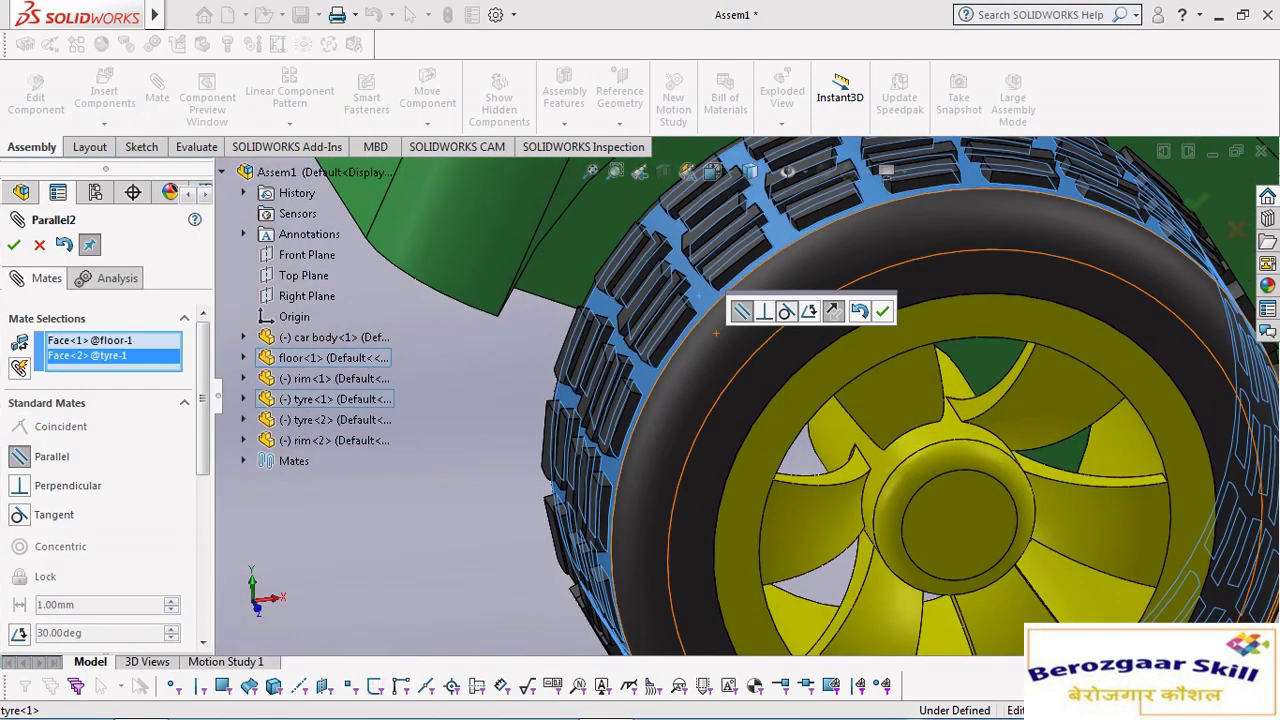
click(786, 311)
click(882, 311)
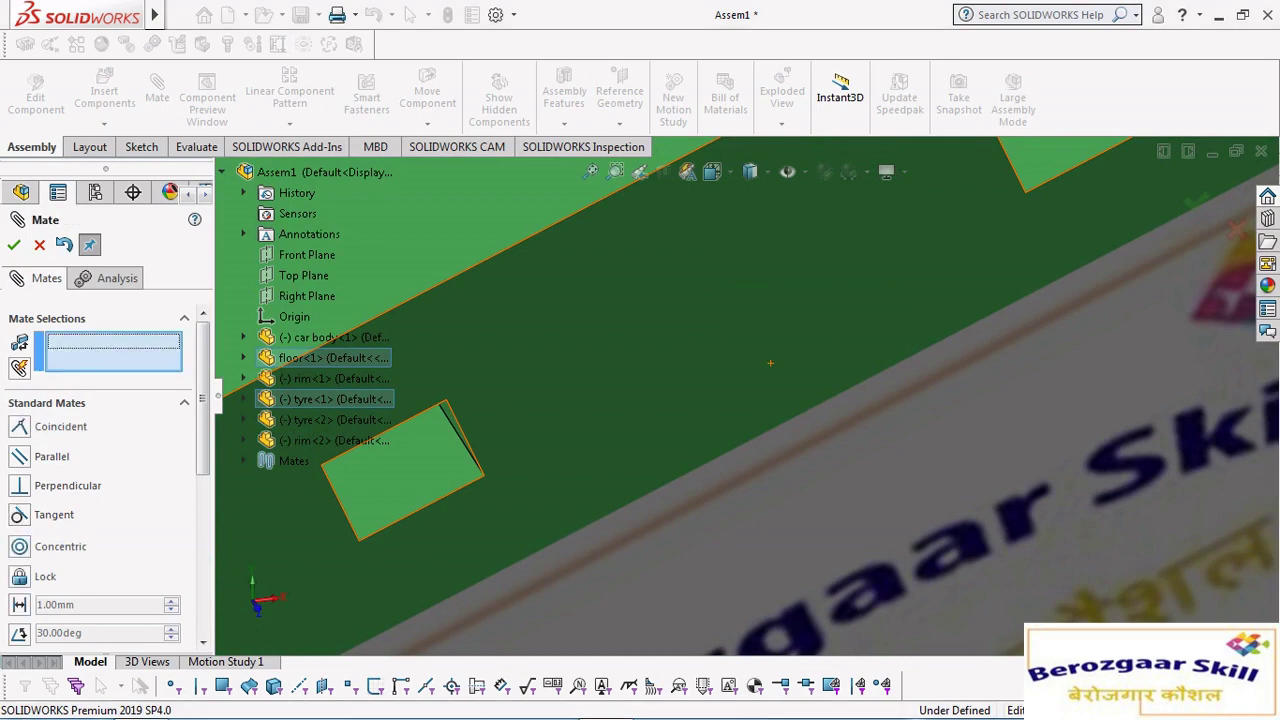
scroll(688, 478, up, 5)
scroll(688, 478, up, 2)
scroll(688, 478, up, 1)
scroll(688, 478, up, 2)
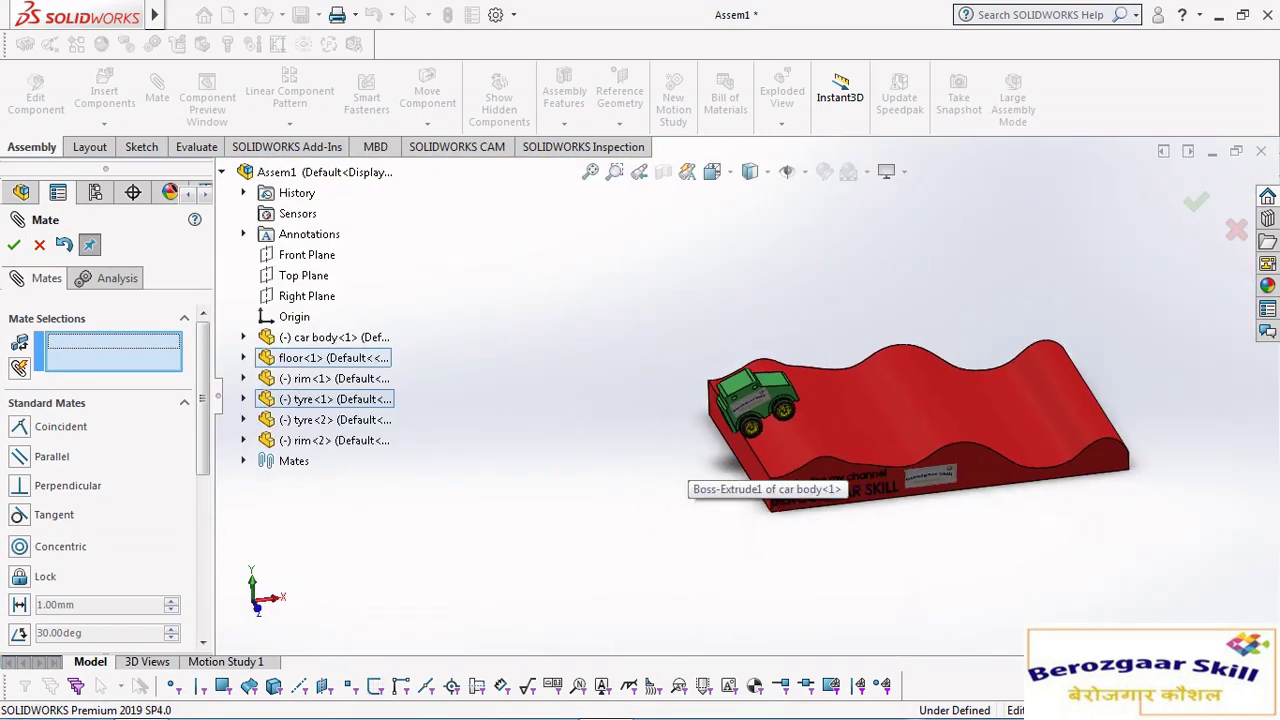
scroll(860, 458, down, 2)
scroll(868, 463, down, 3)
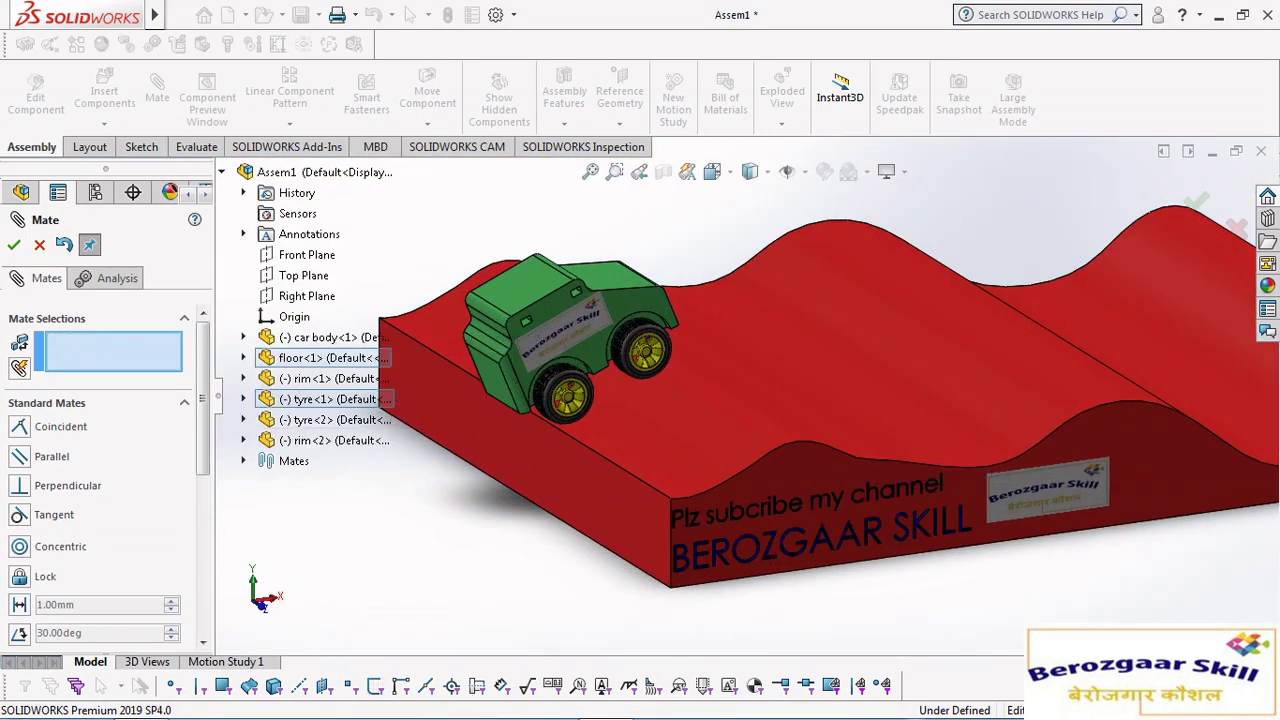
key(Return)
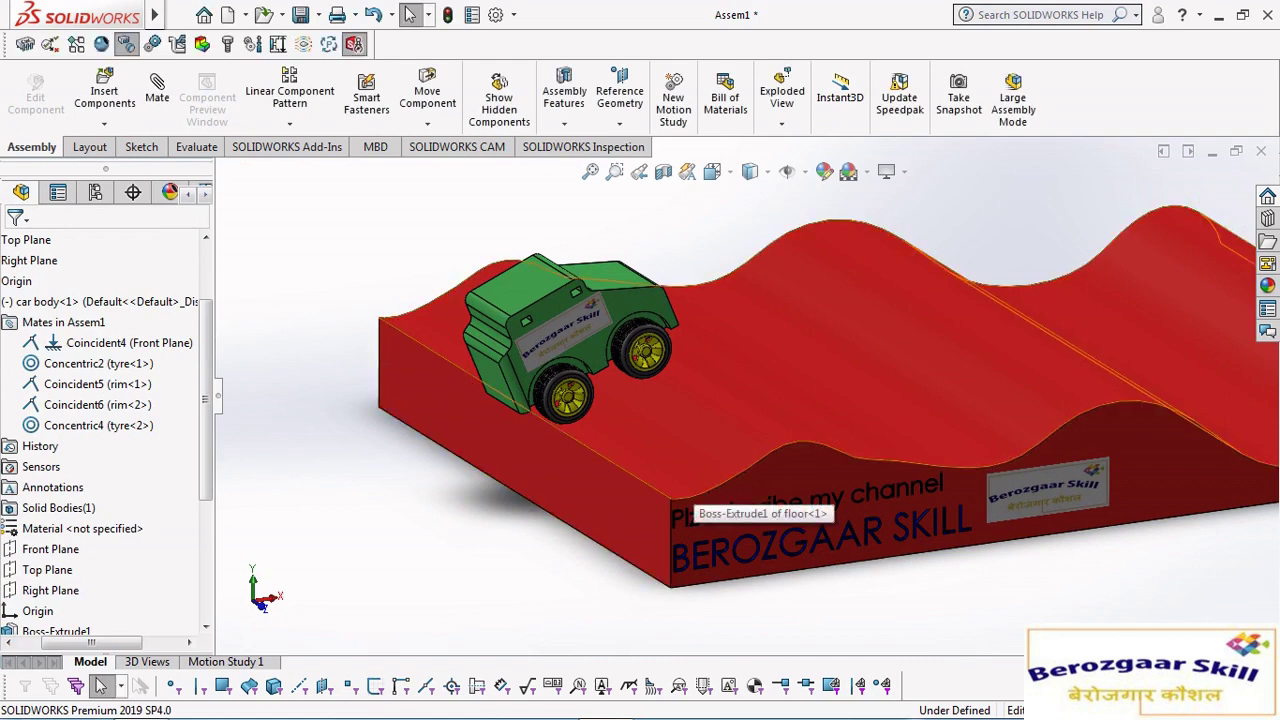
Collapse the assembly tree and select the car body's Front Plane.
scroll(695, 508, up, 2)
scroll(695, 508, down, 3)
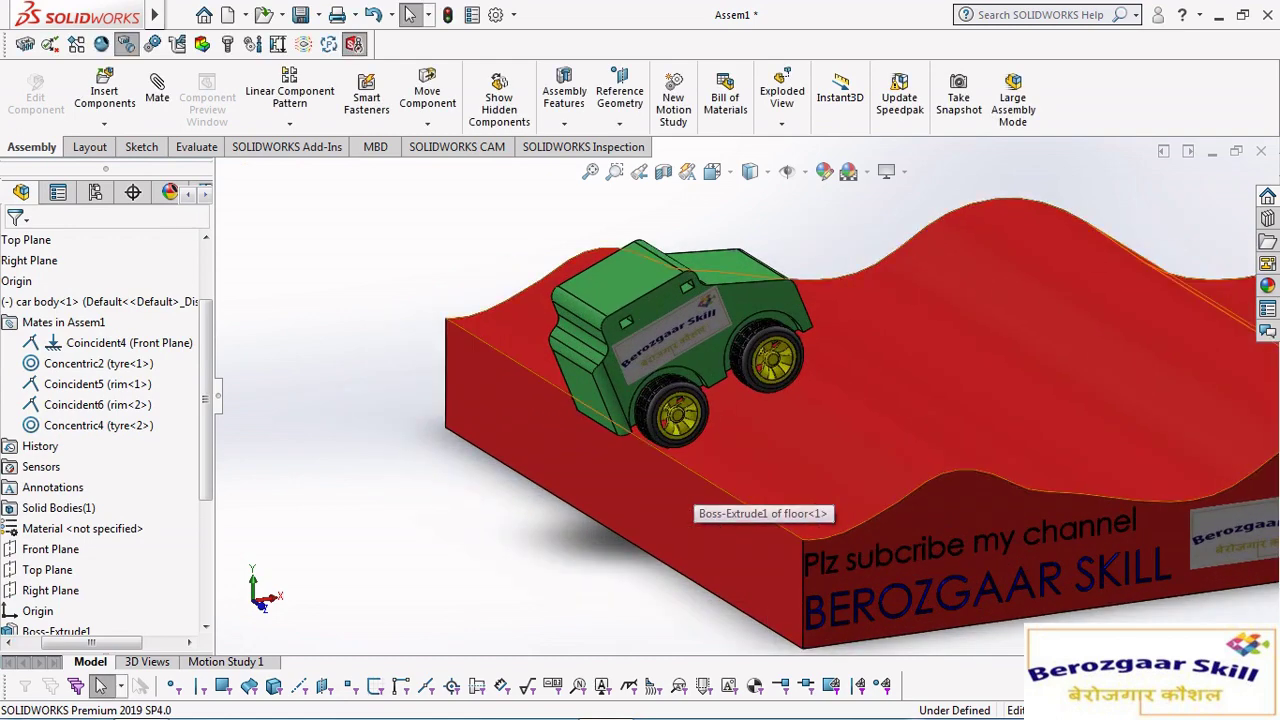
drag(91, 642, 67, 642)
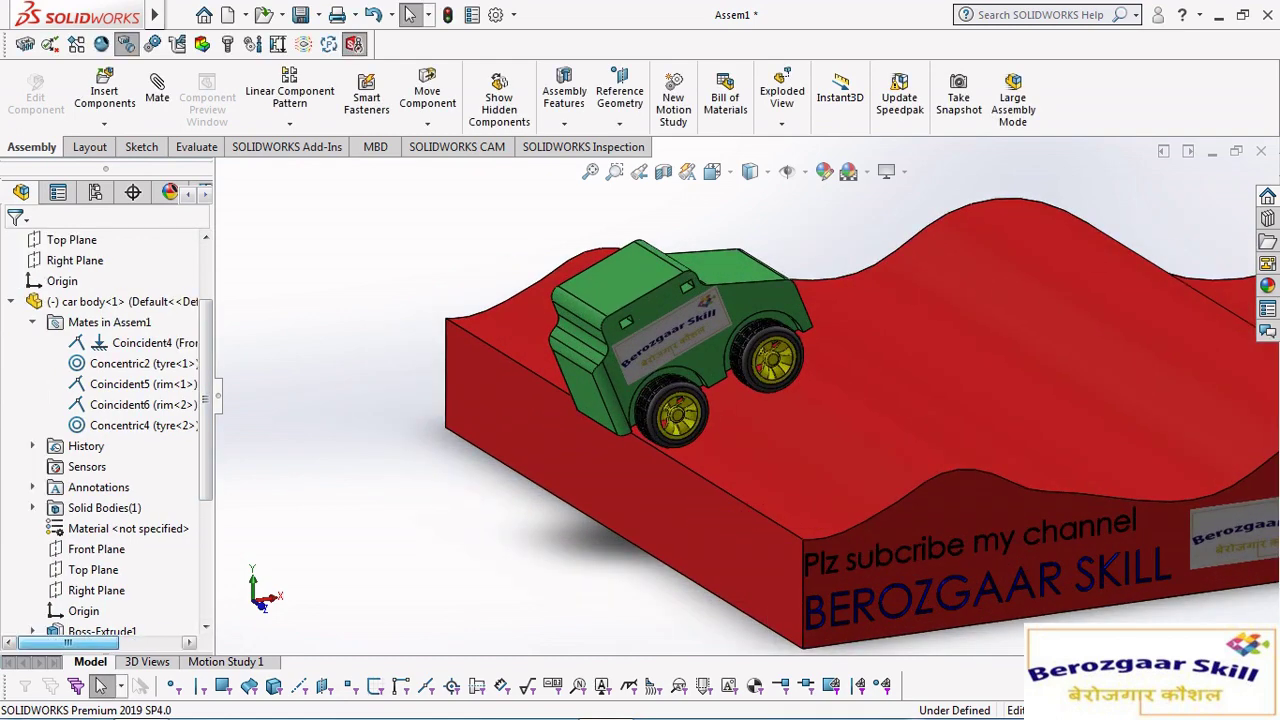
key(shift+c)
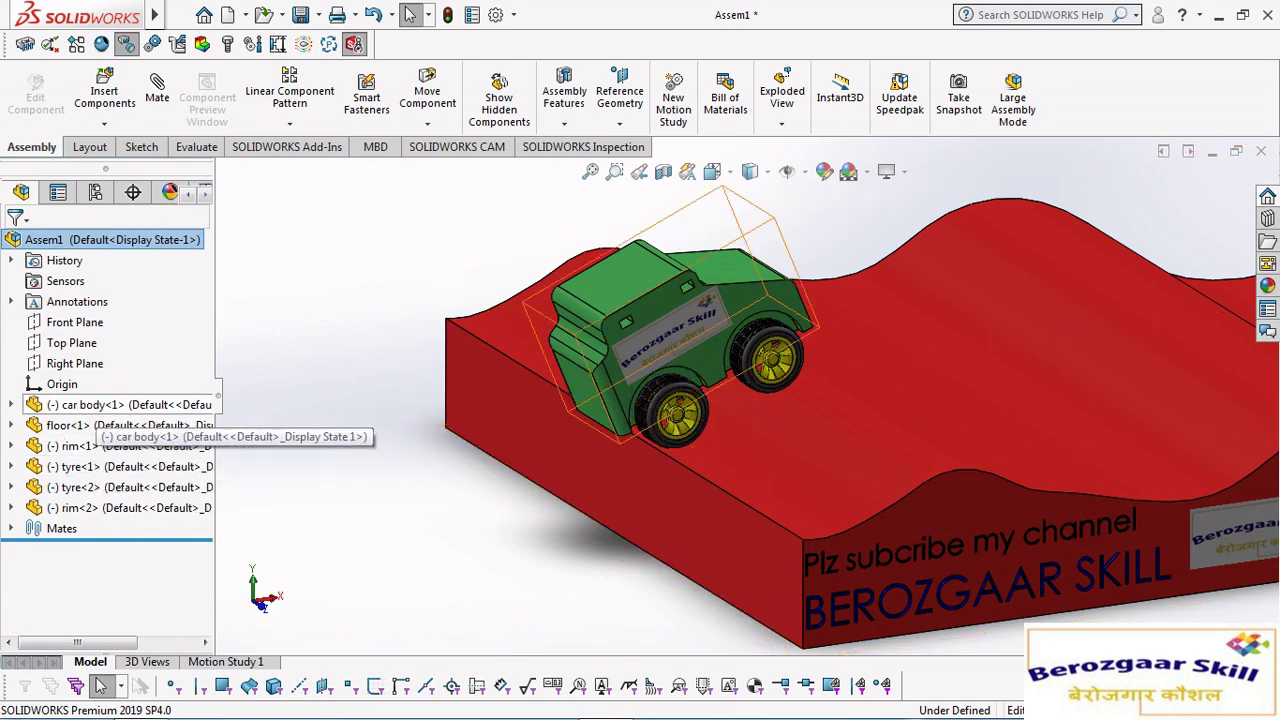
click(11, 404)
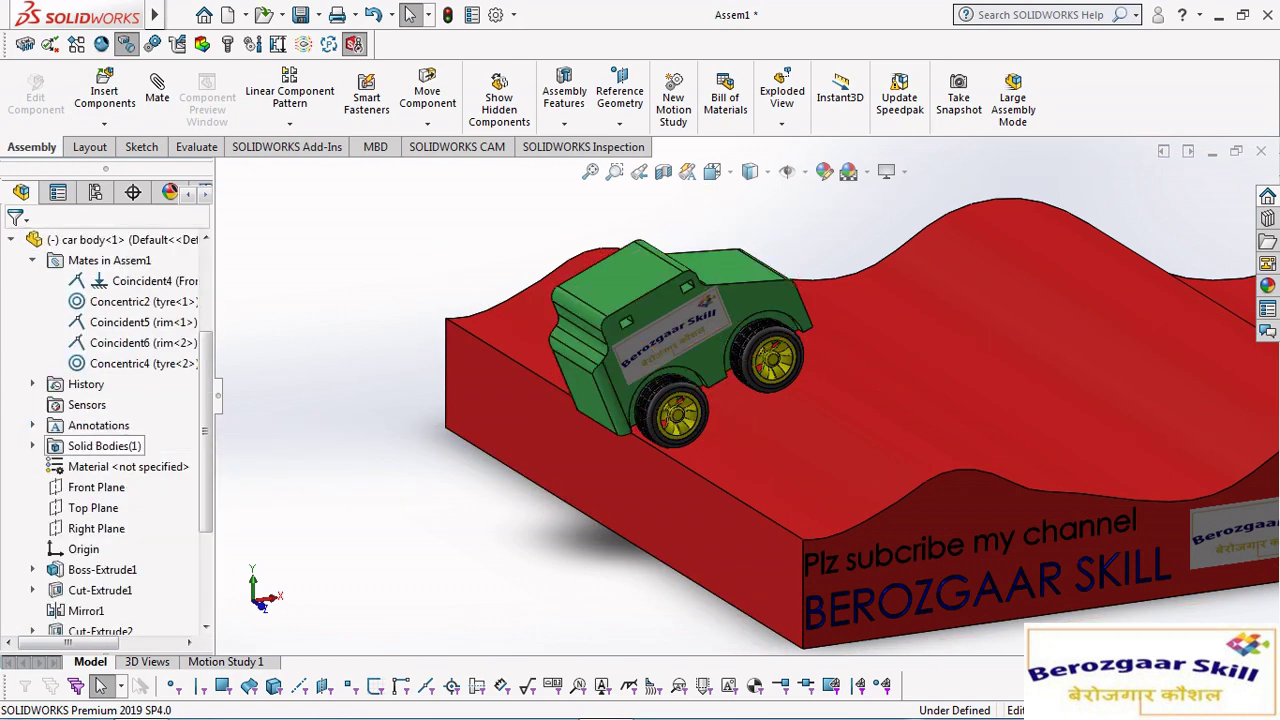
click(96, 487)
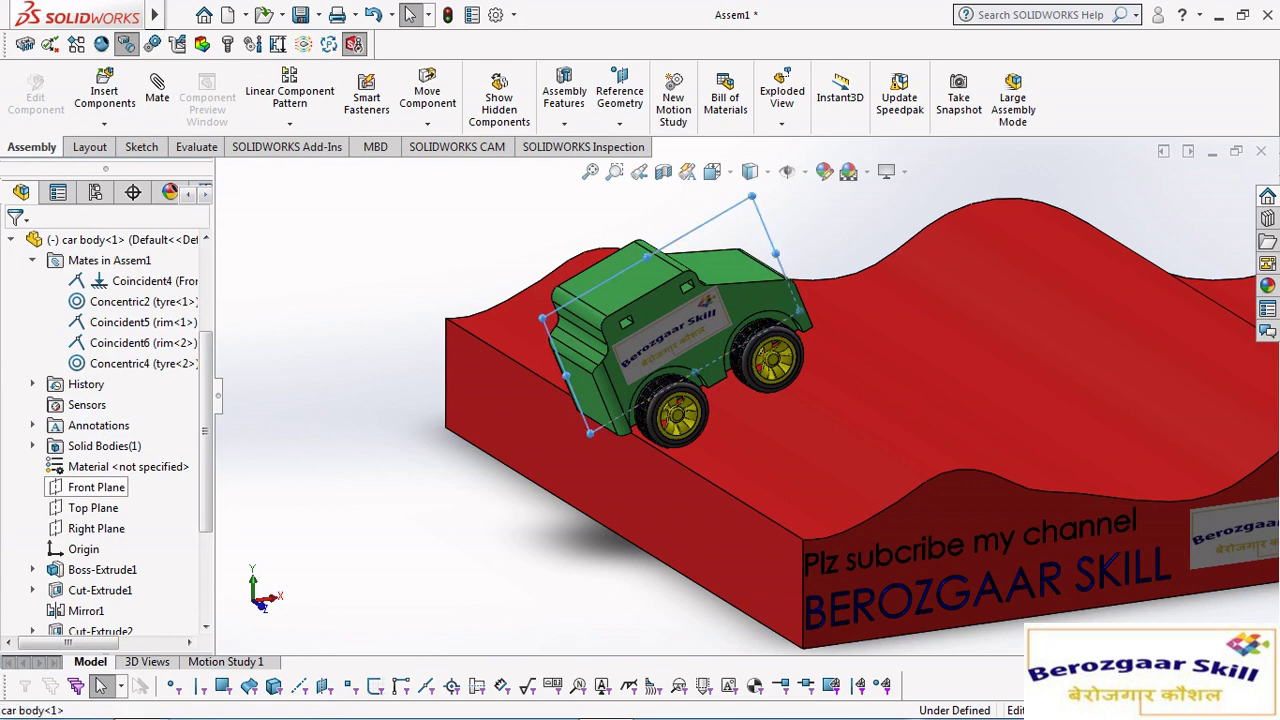
Choose Mirror Components from the Linear Component Pattern dropdown.
click(564, 97)
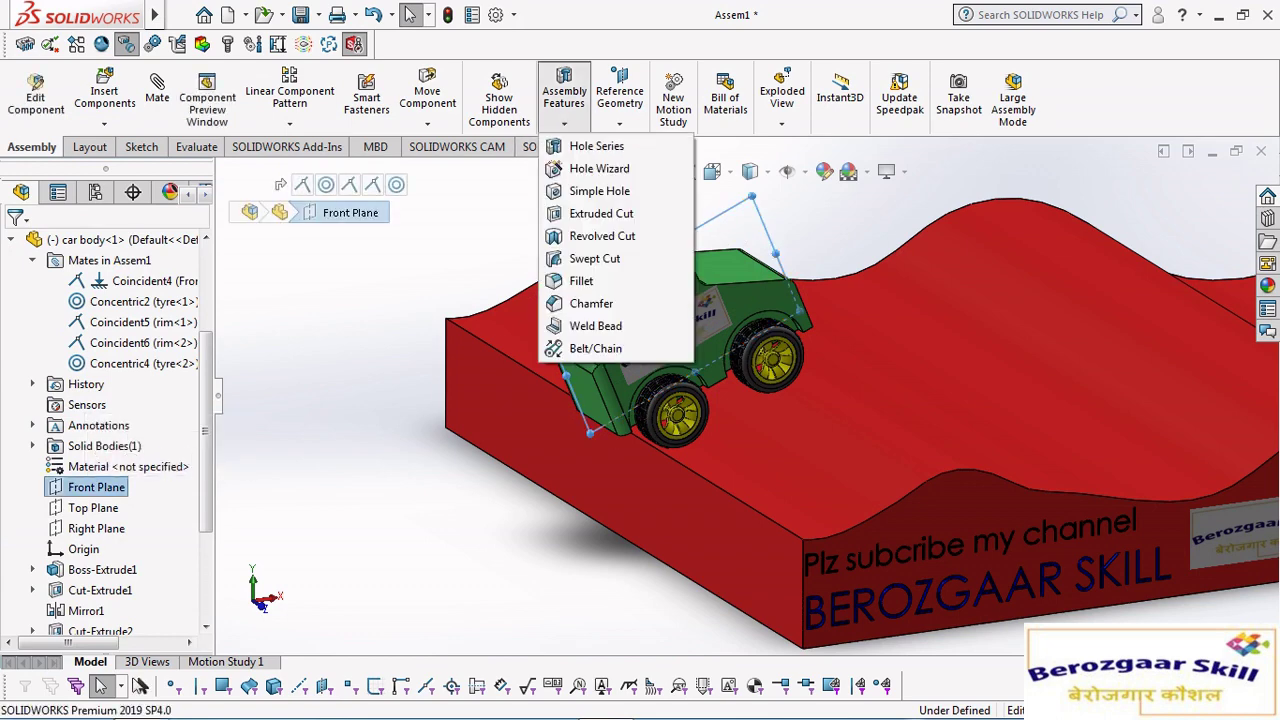
click(620, 97)
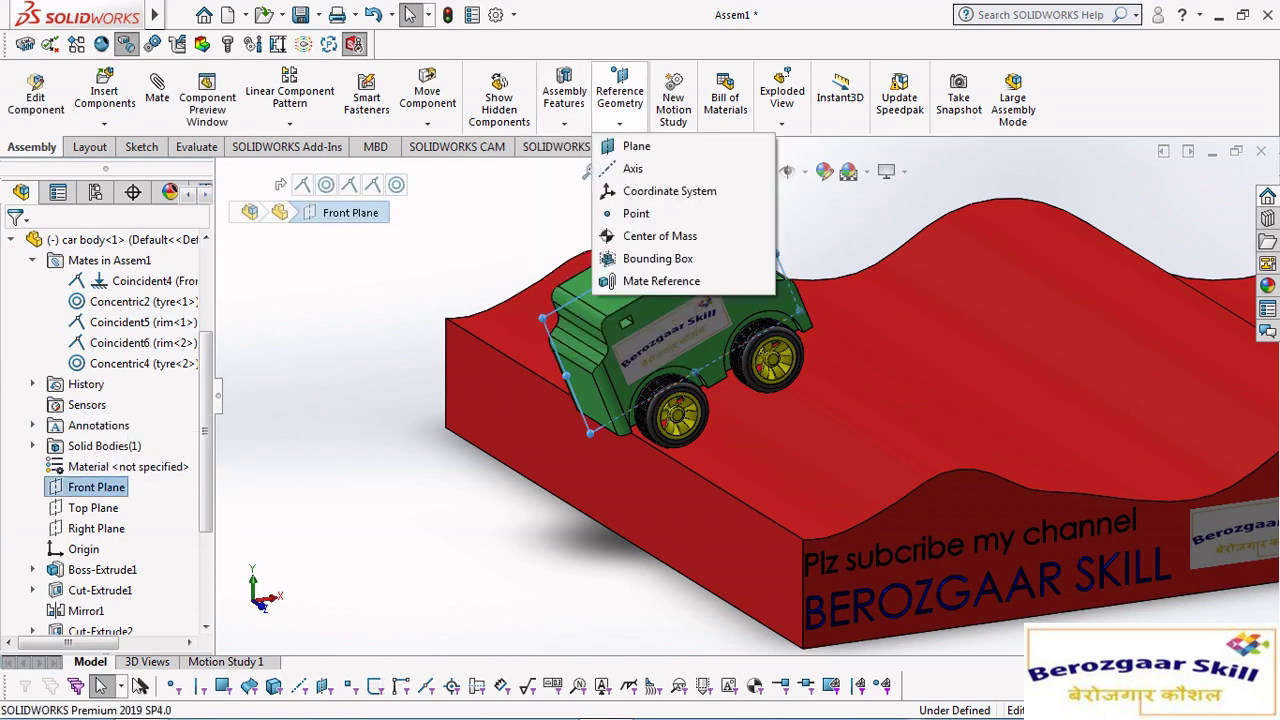
click(427, 97)
click(289, 97)
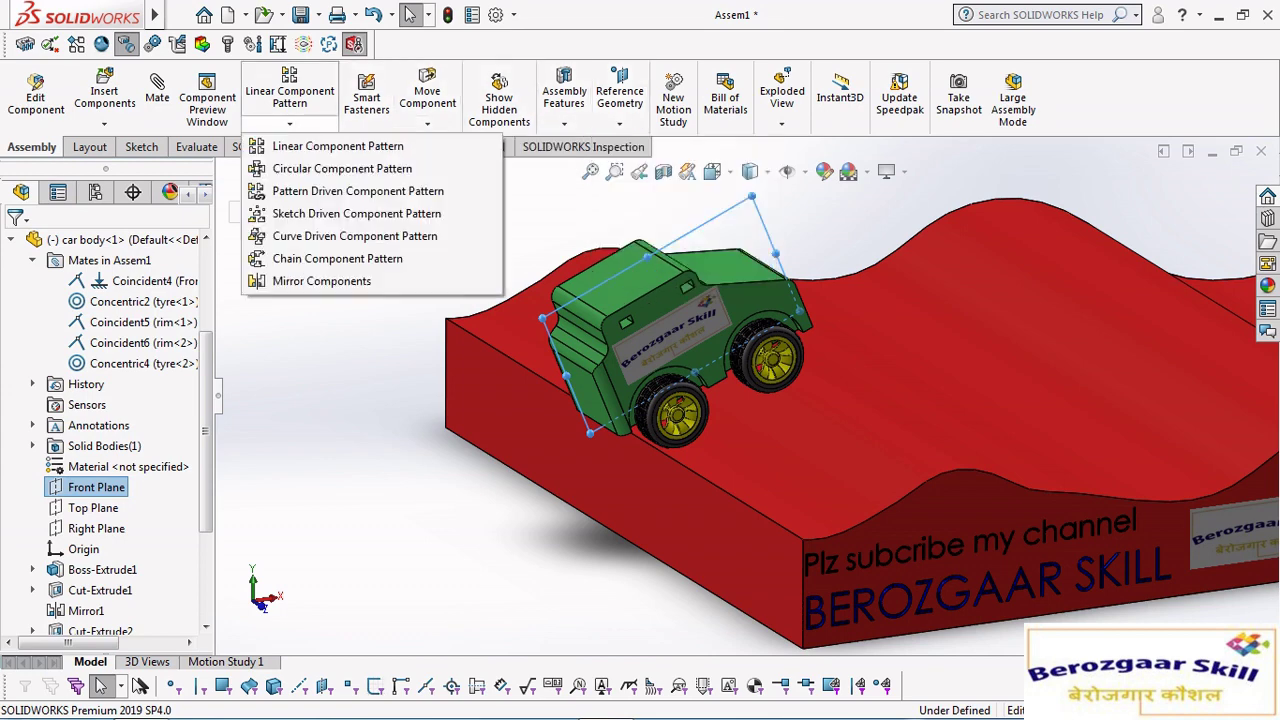
click(321, 281)
Mirror rim-2, tyre-2, rim-1 and tyre-1 across the car body's Front Plane.
scroll(716, 527, down, 3)
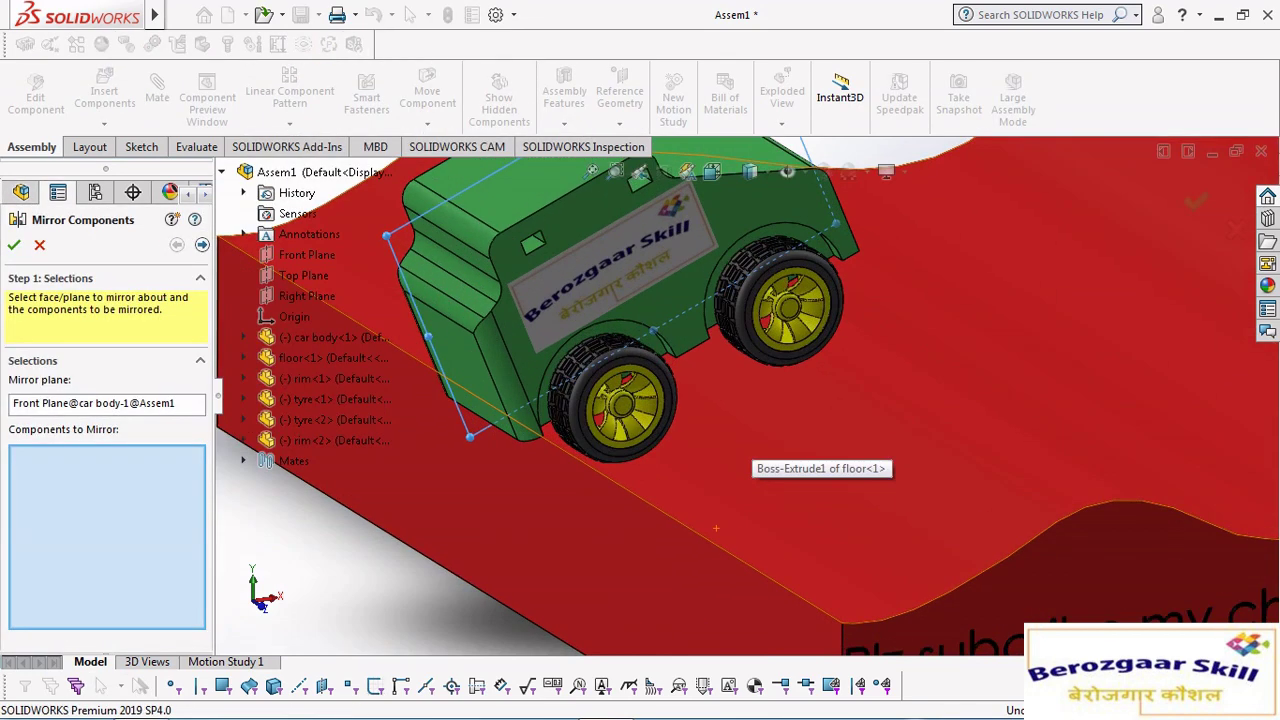
scroll(716, 527, down, 2)
click(795, 285)
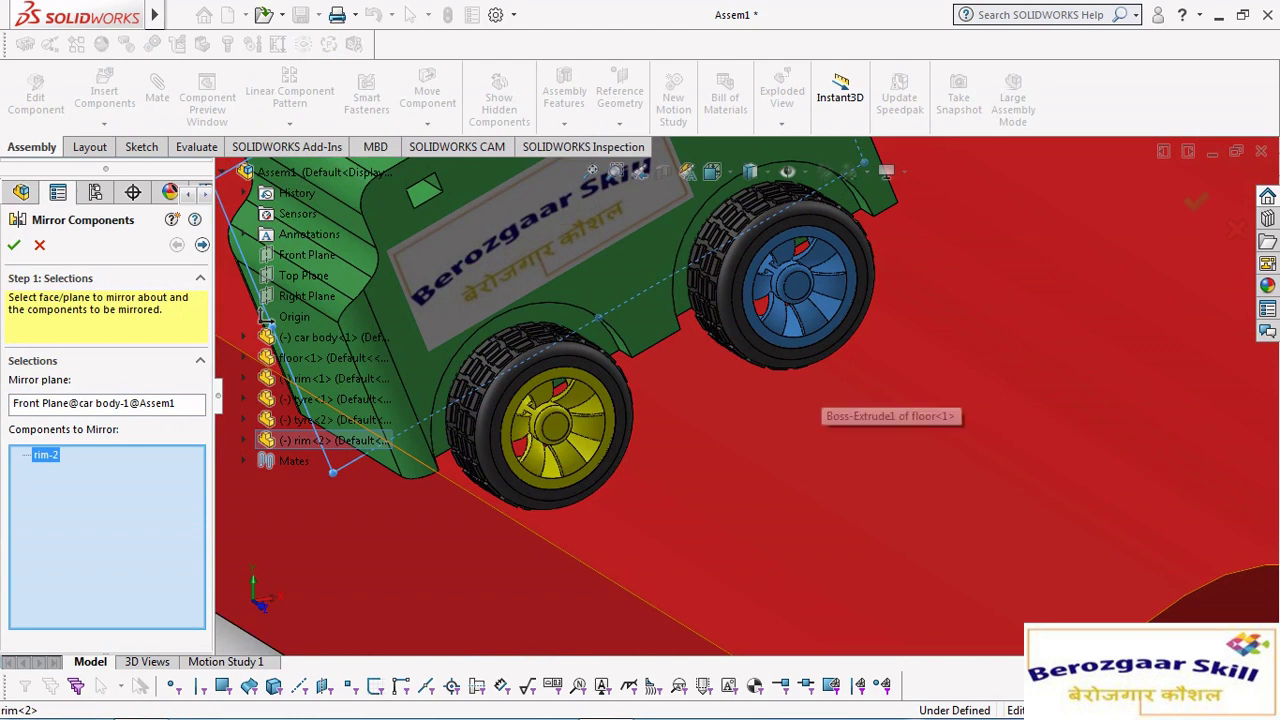
click(768, 368)
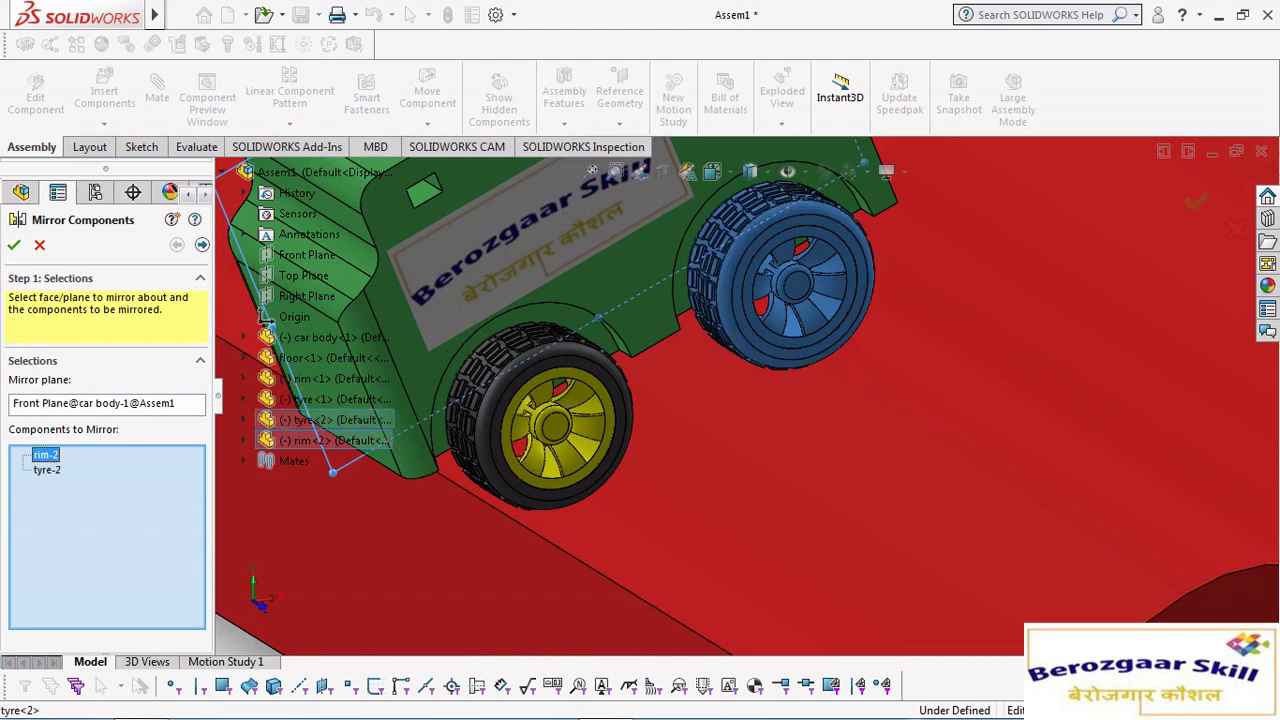
click(600, 418)
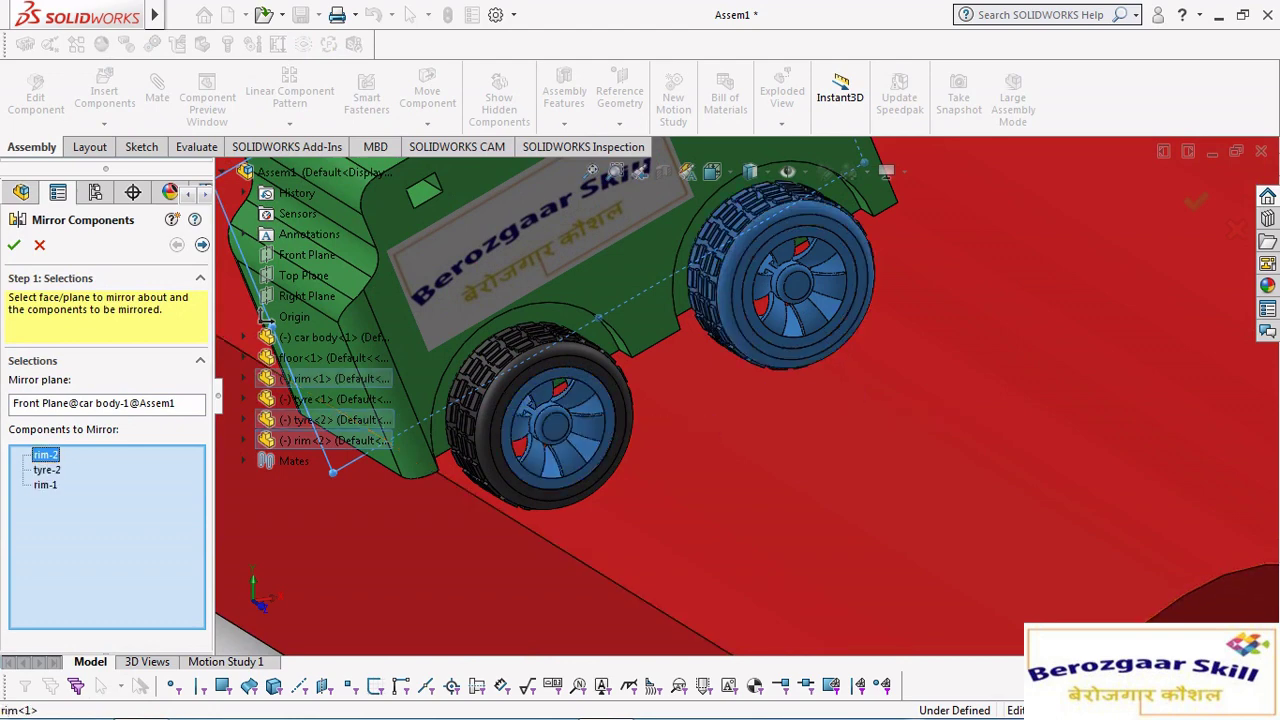
click(612, 462)
scroll(640, 400, up, 5)
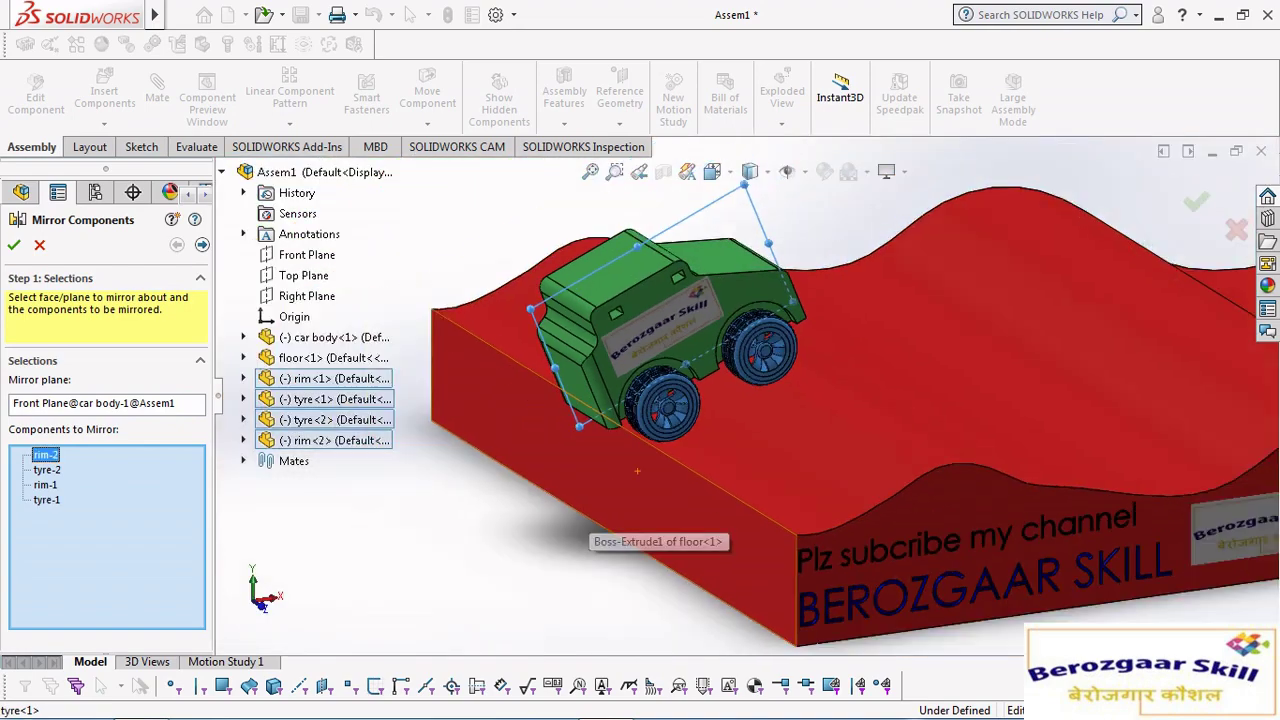
middle_drag(640, 400, 700, 360)
middle_drag(604, 490, 585, 427)
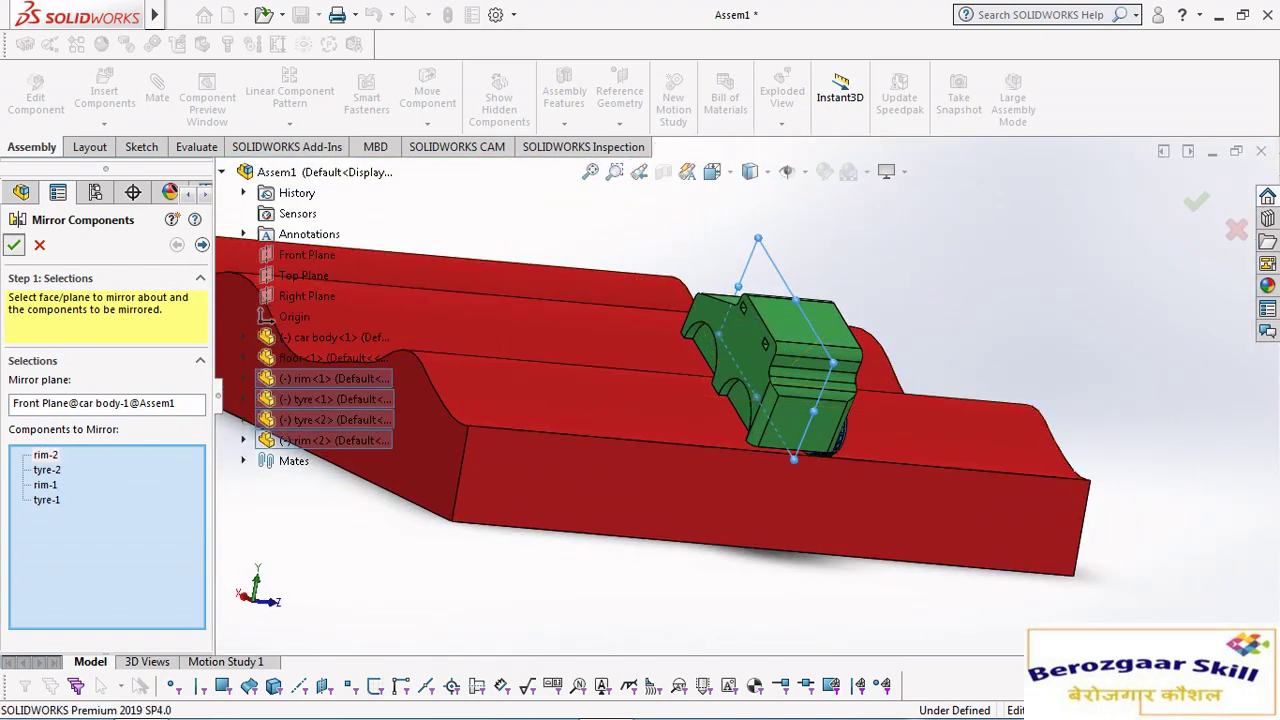
key(Return)
mouse_move(640, 420)
middle_down()
mouse_move(670, 434)
mouse_move(700, 400)
middle_up()
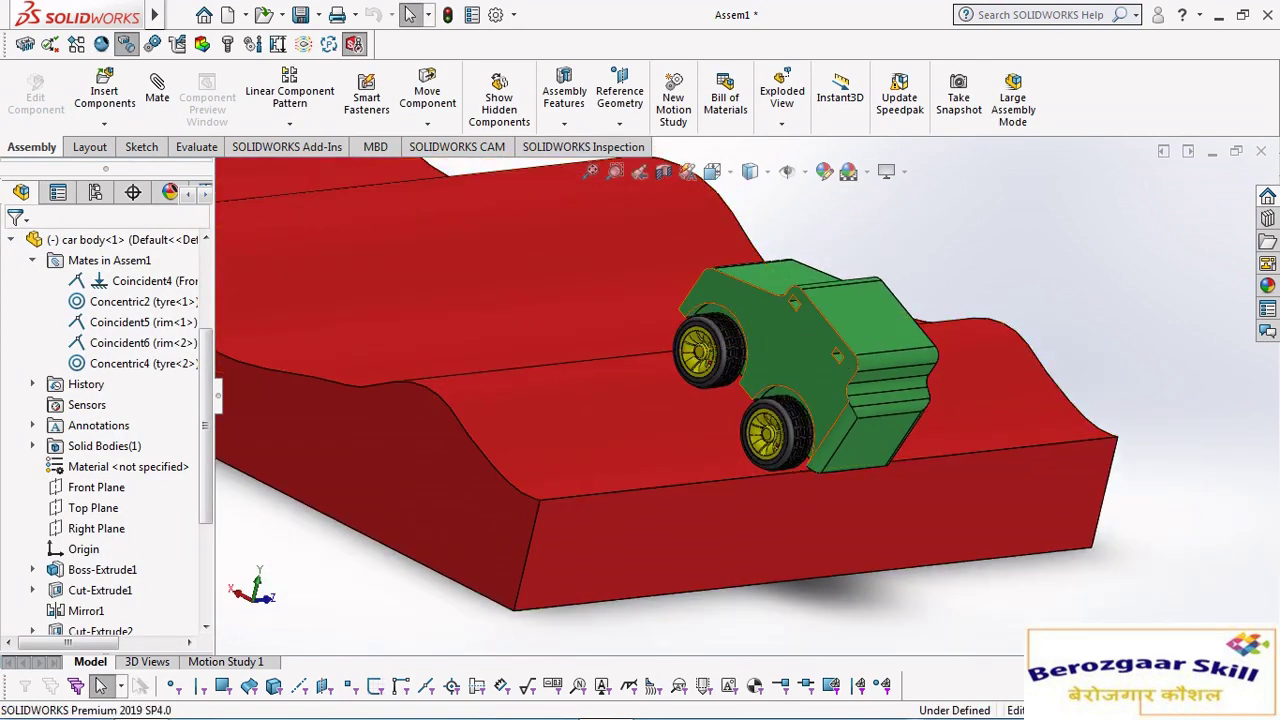
Mate the first mirrored tyre tangent to the red floor's top surface.
click(157, 90)
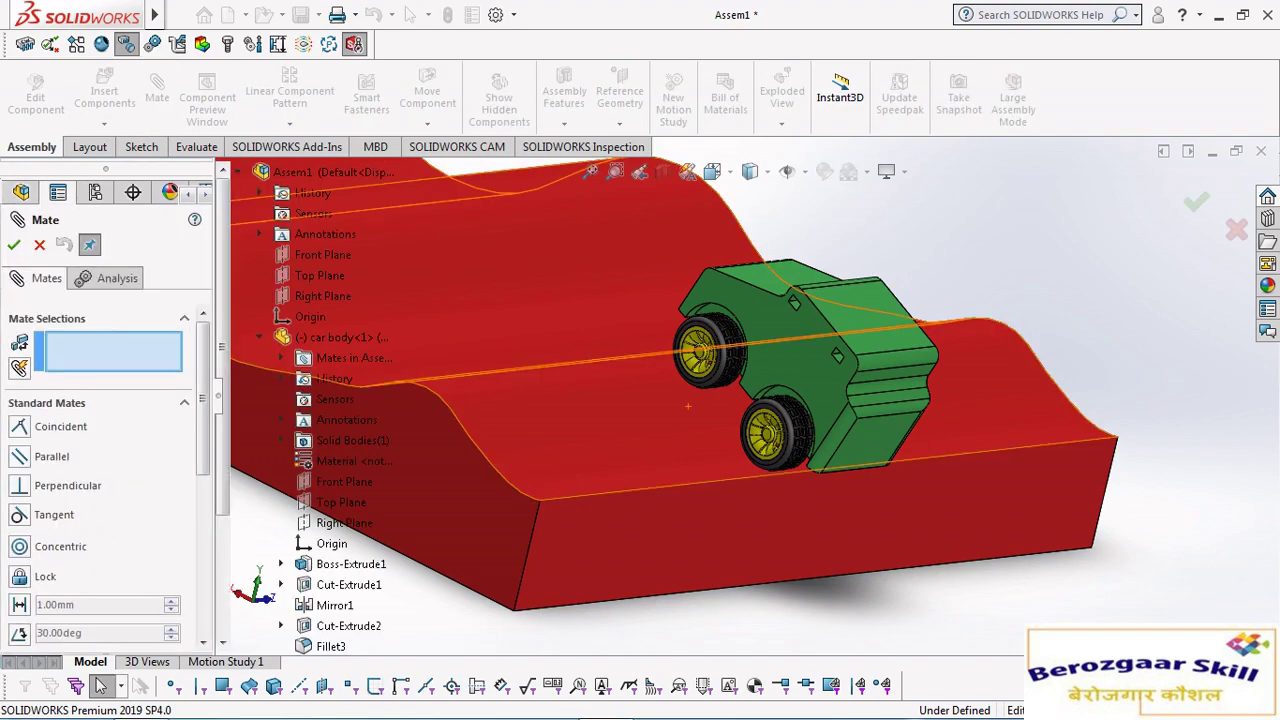
scroll(688, 406, down, 5)
click(600, 420)
scroll(886, 400, down, 5)
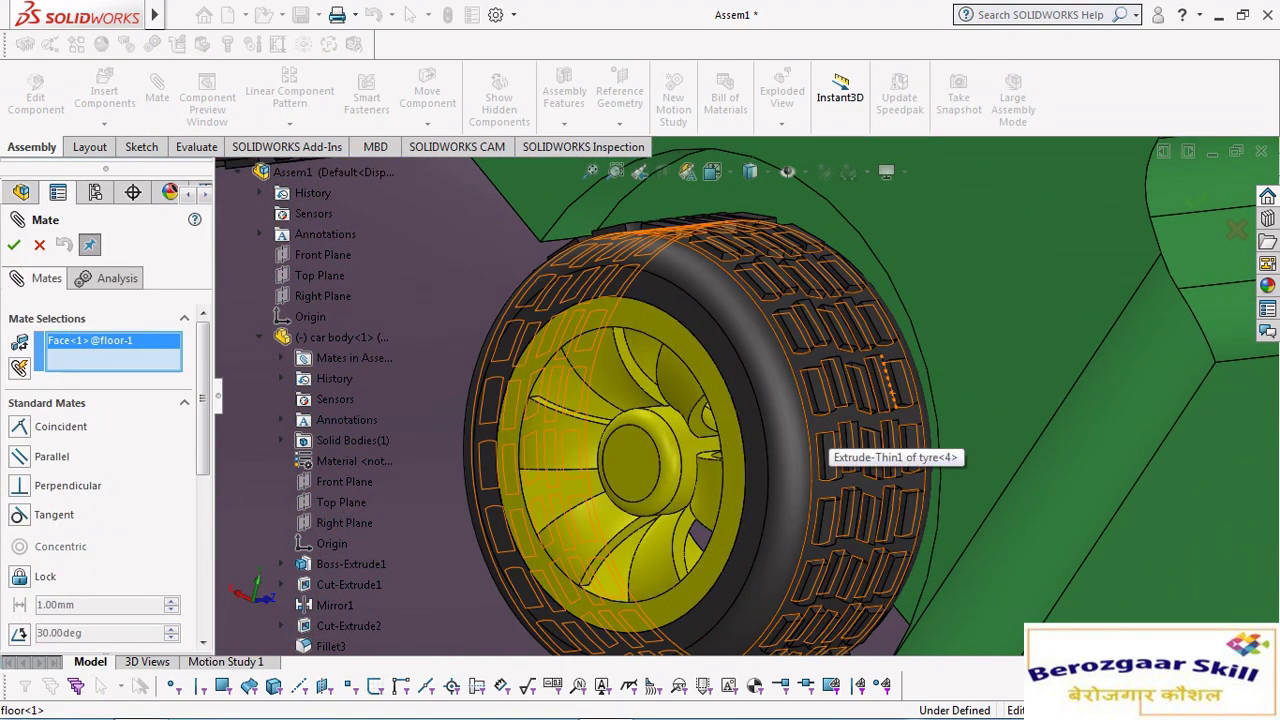
click(826, 445)
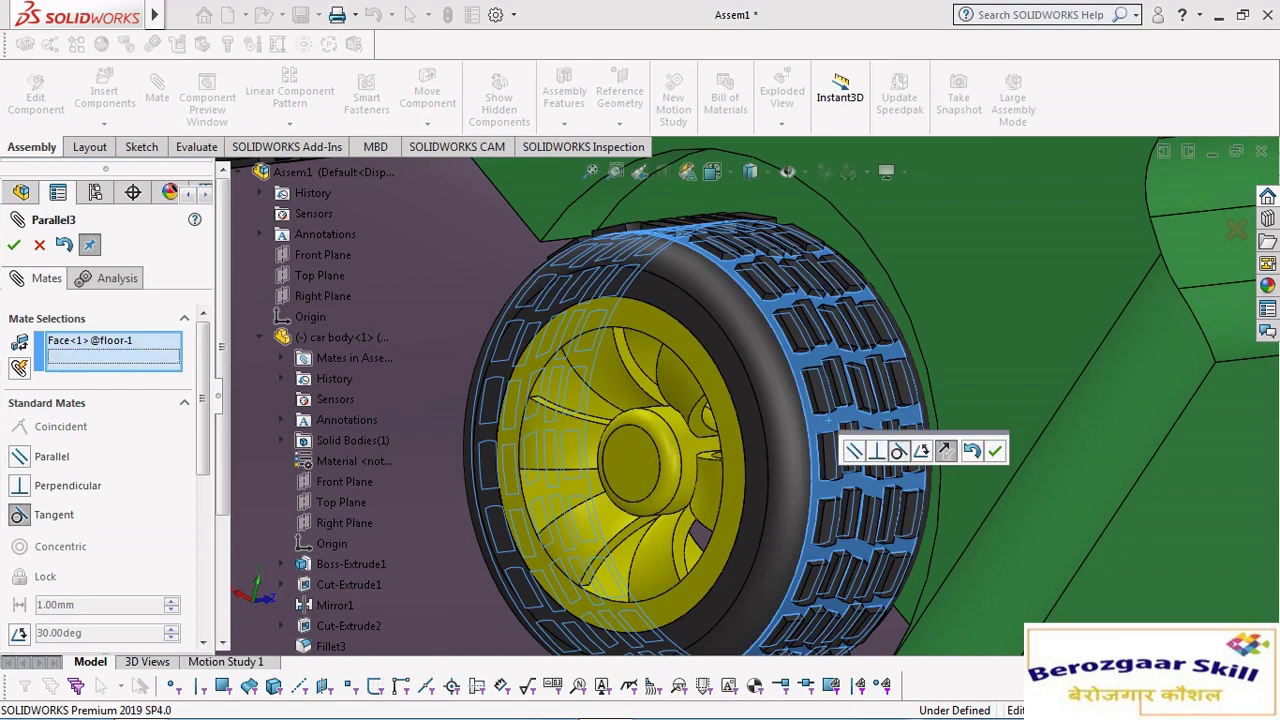
click(898, 451)
click(995, 451)
Mate the second mirrored tyre tangent to the floor surface as well.
scroll(944, 480, up, 3)
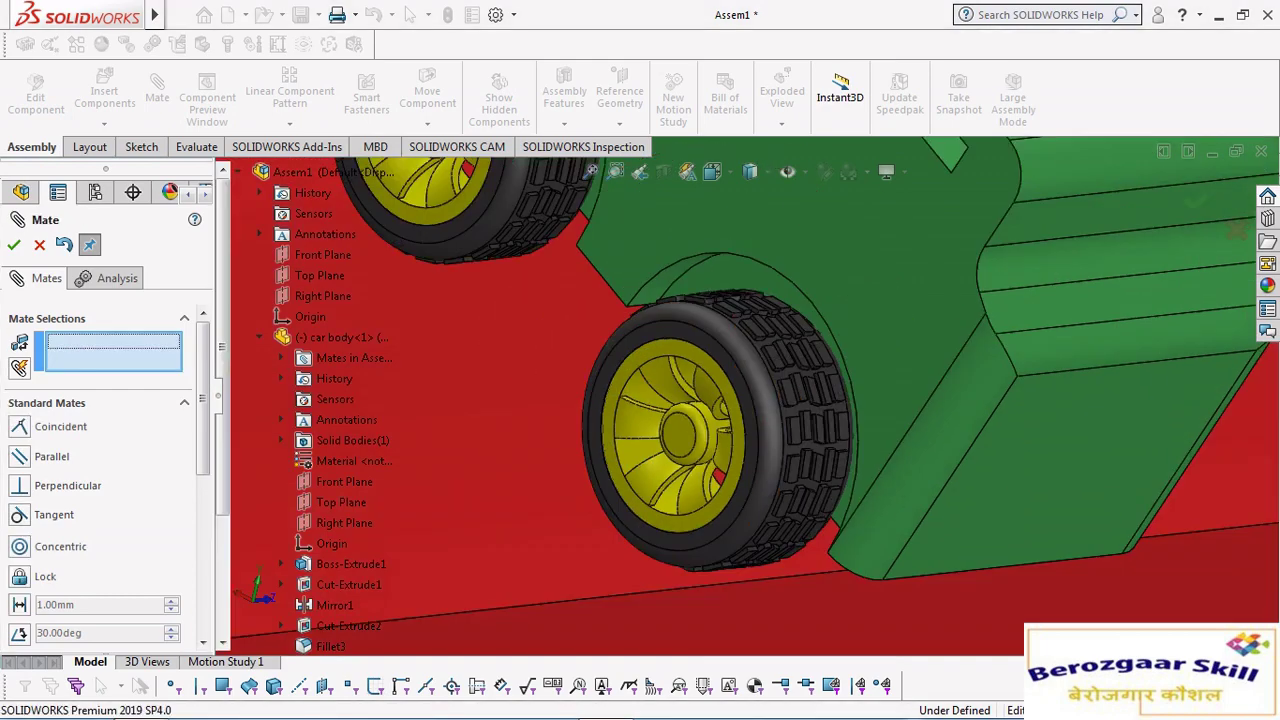
scroll(830, 505, down, 2)
scroll(625, 305, down, 2)
click(665, 458)
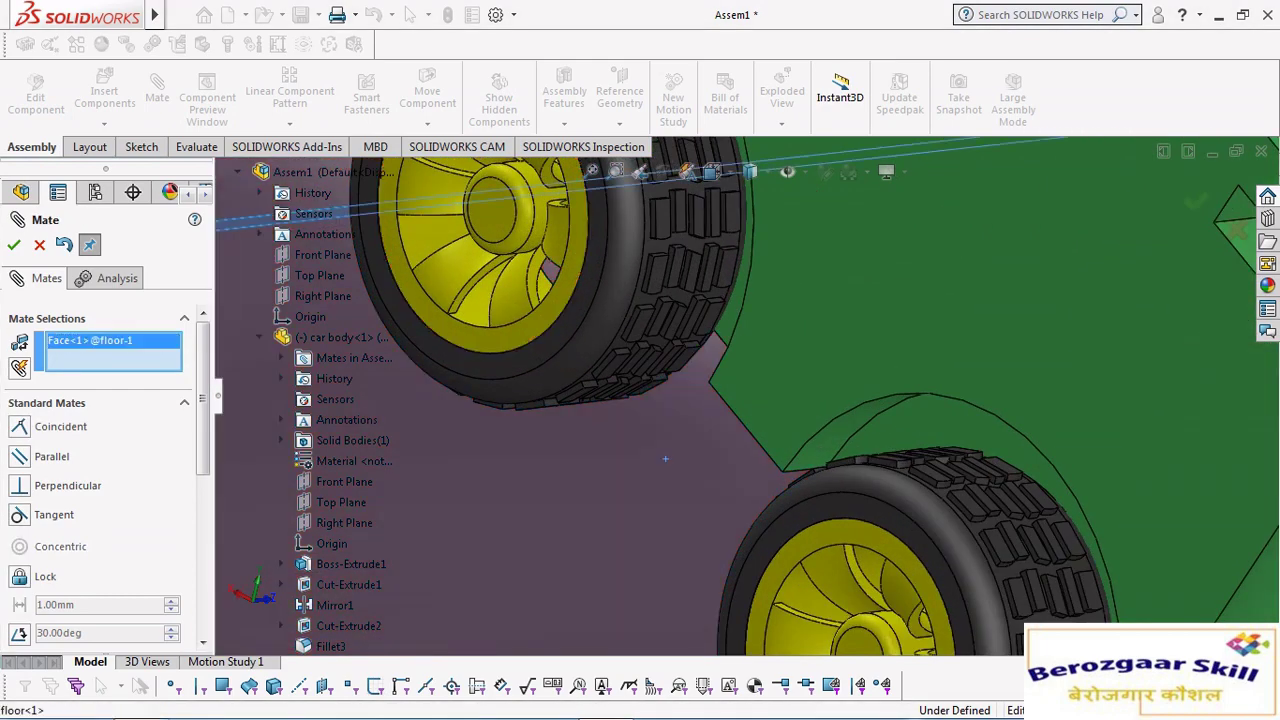
scroll(640, 315, down, 2)
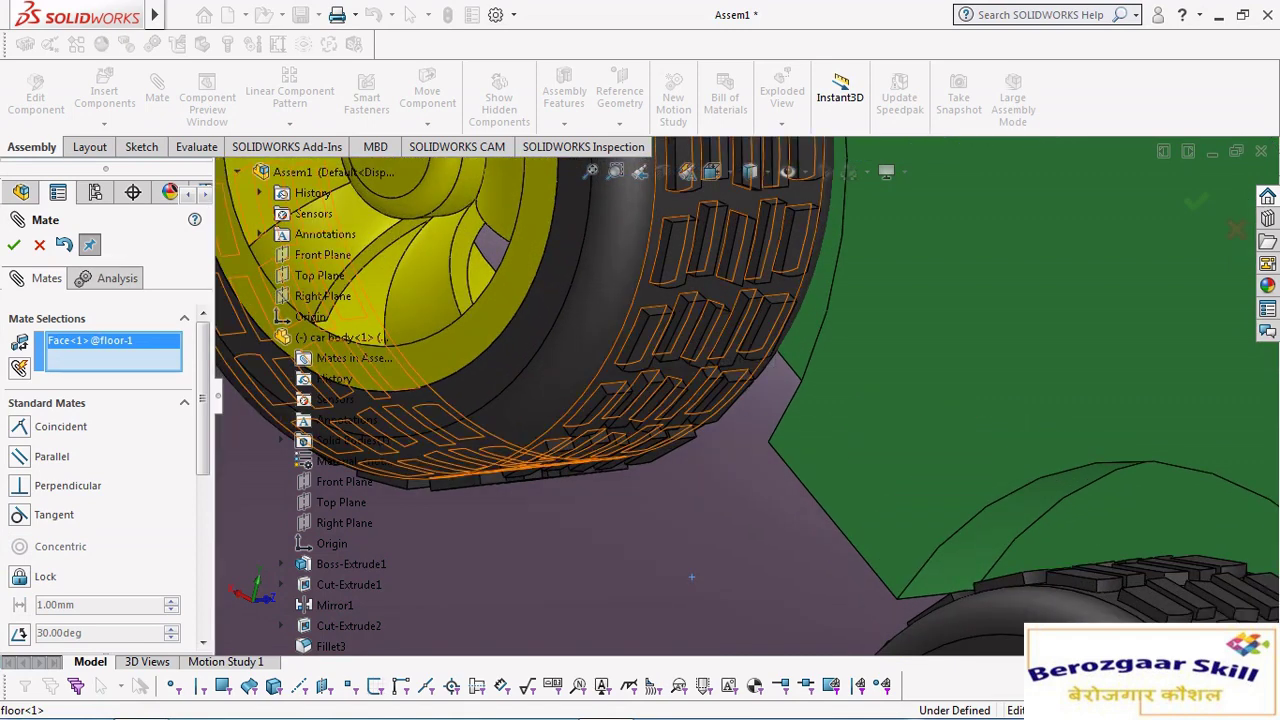
click(711, 285)
click(782, 262)
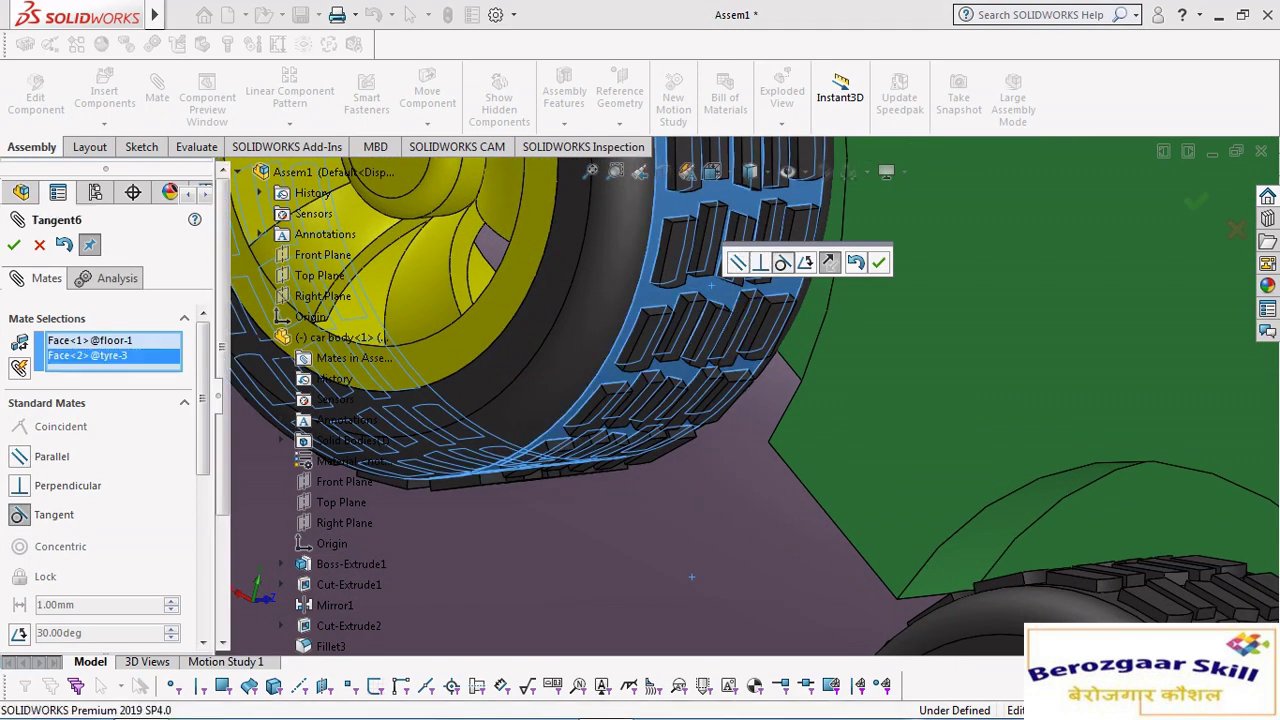
click(878, 262)
scroll(849, 313, up, 3)
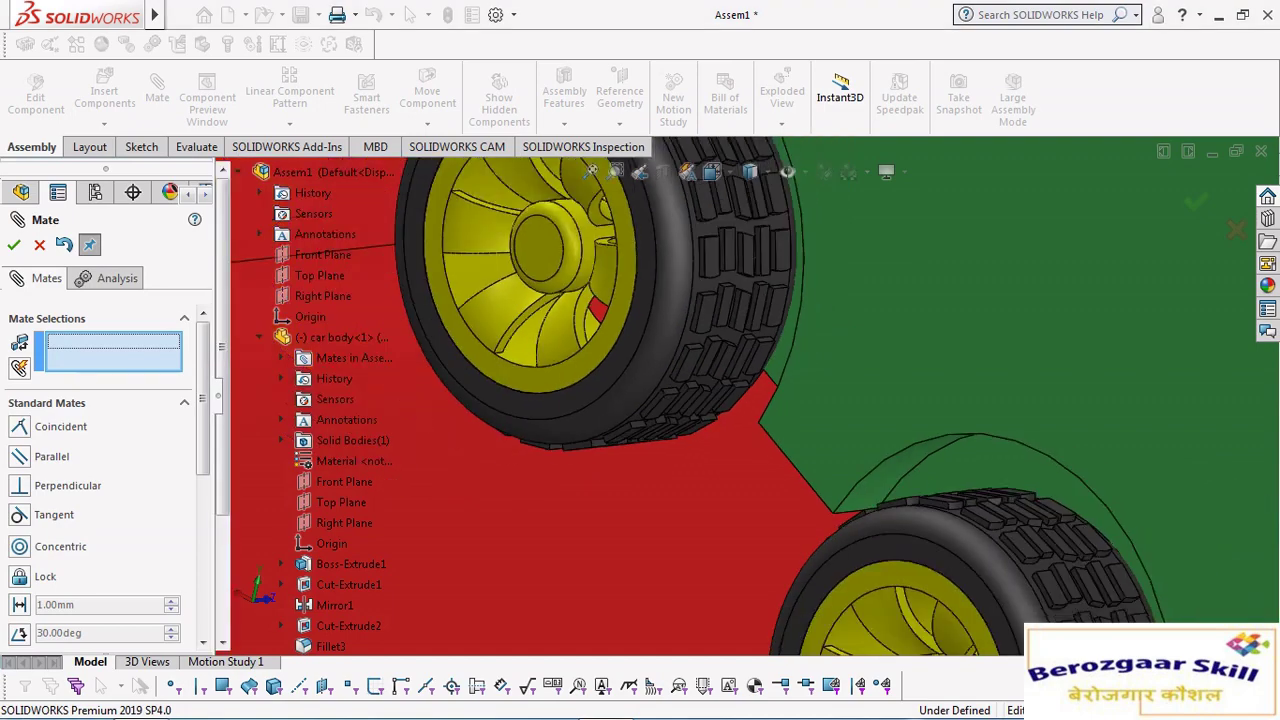
scroll(738, 505, up, 3)
scroll(738, 505, up, 3)
scroll(738, 505, up, 3)
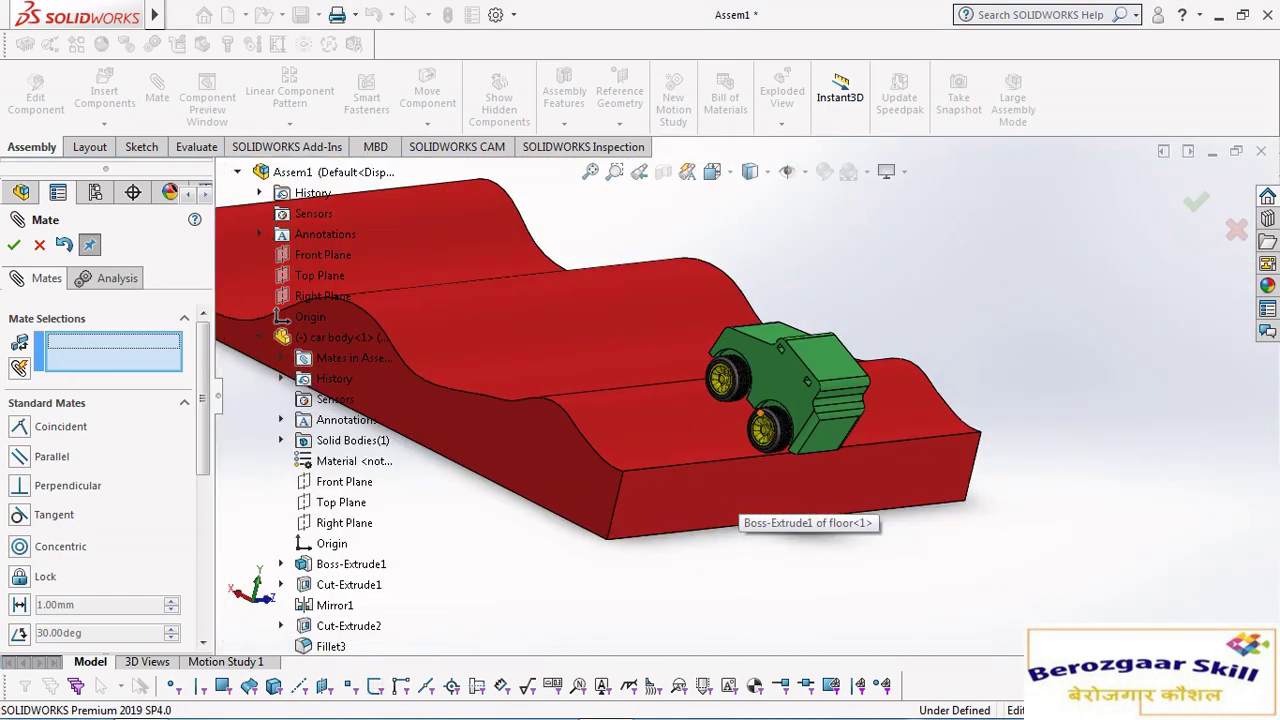
Close the Mate command and switch to Motion Study 1's animation timeline.
key(Escape)
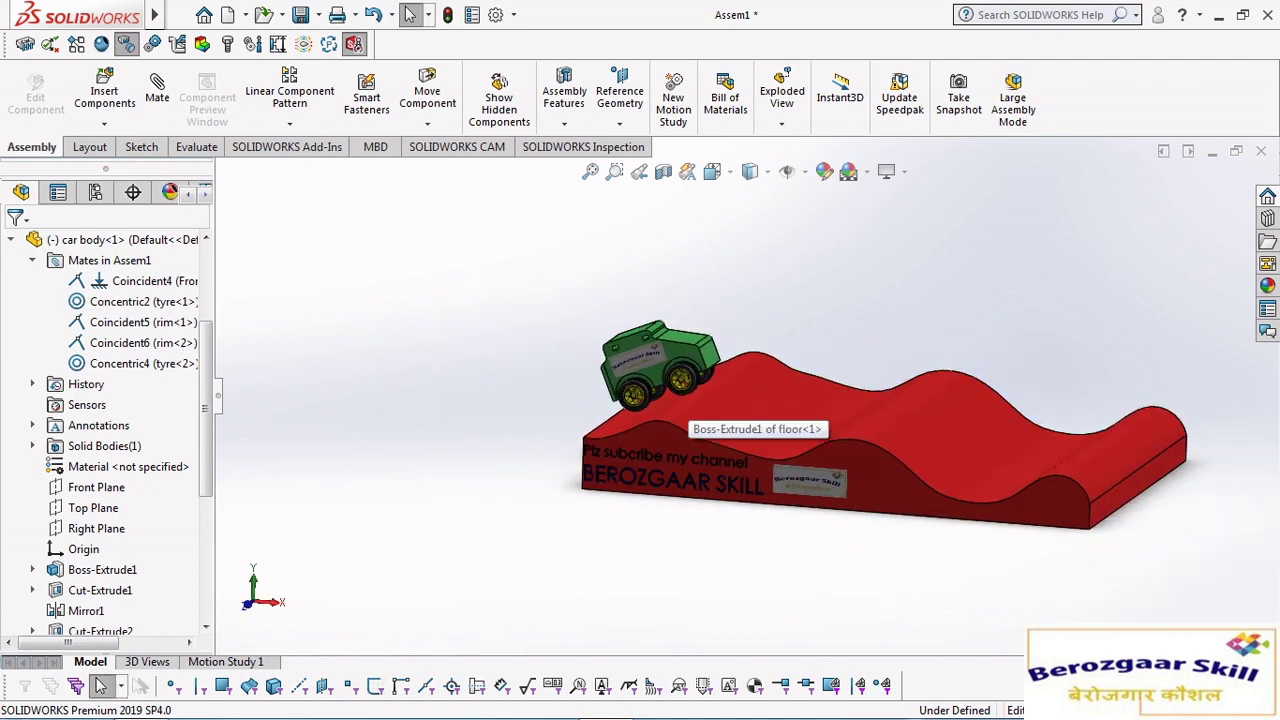
middle_drag(688, 420, 612, 445)
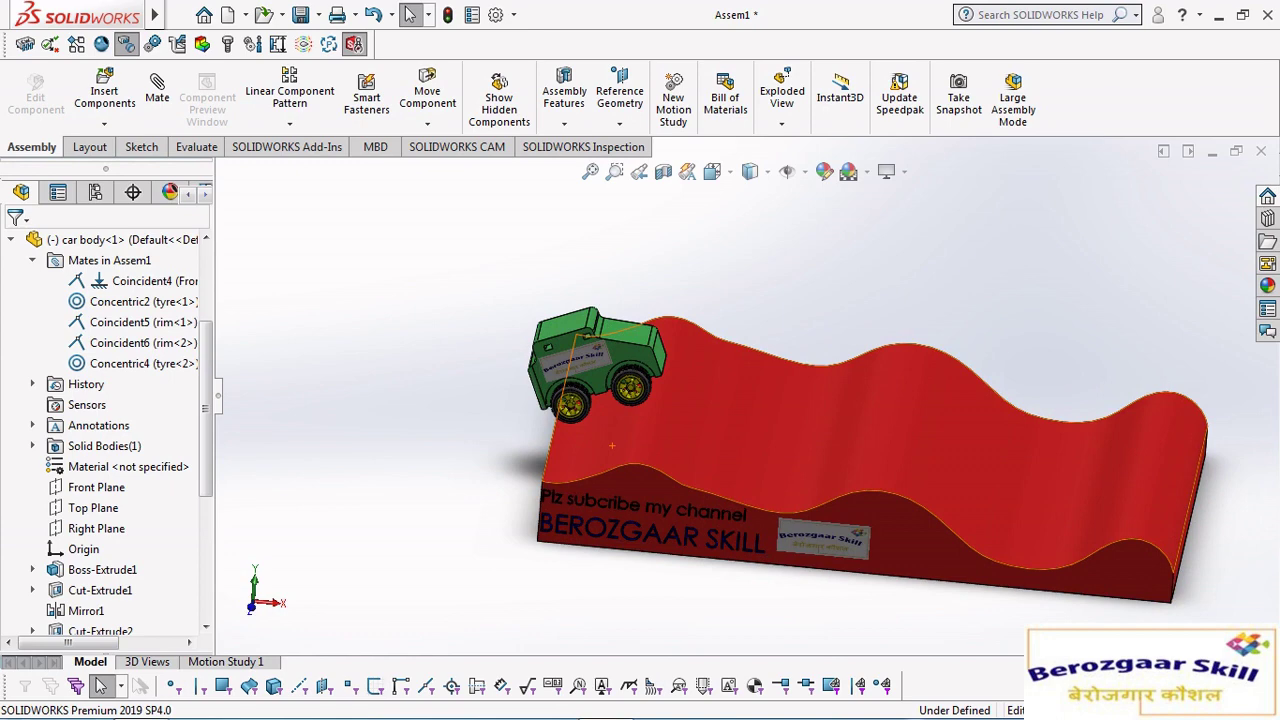
middle_drag(612, 445, 640, 410)
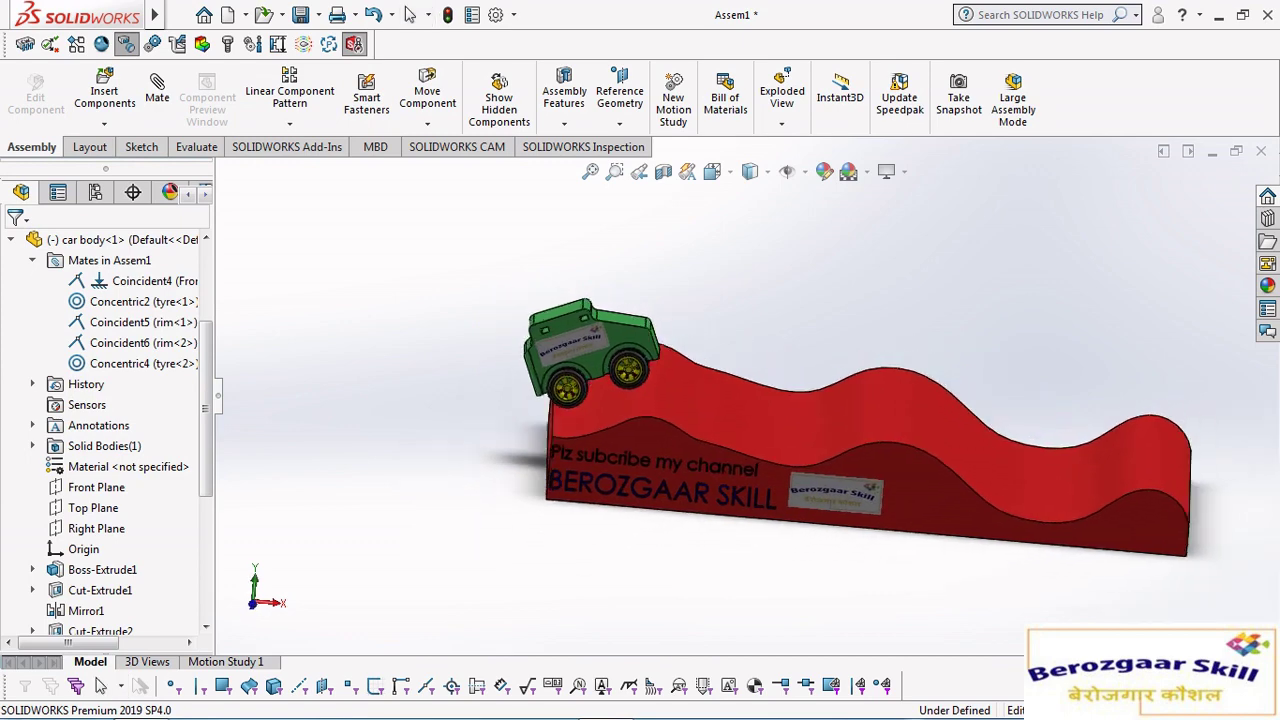
click(100, 685)
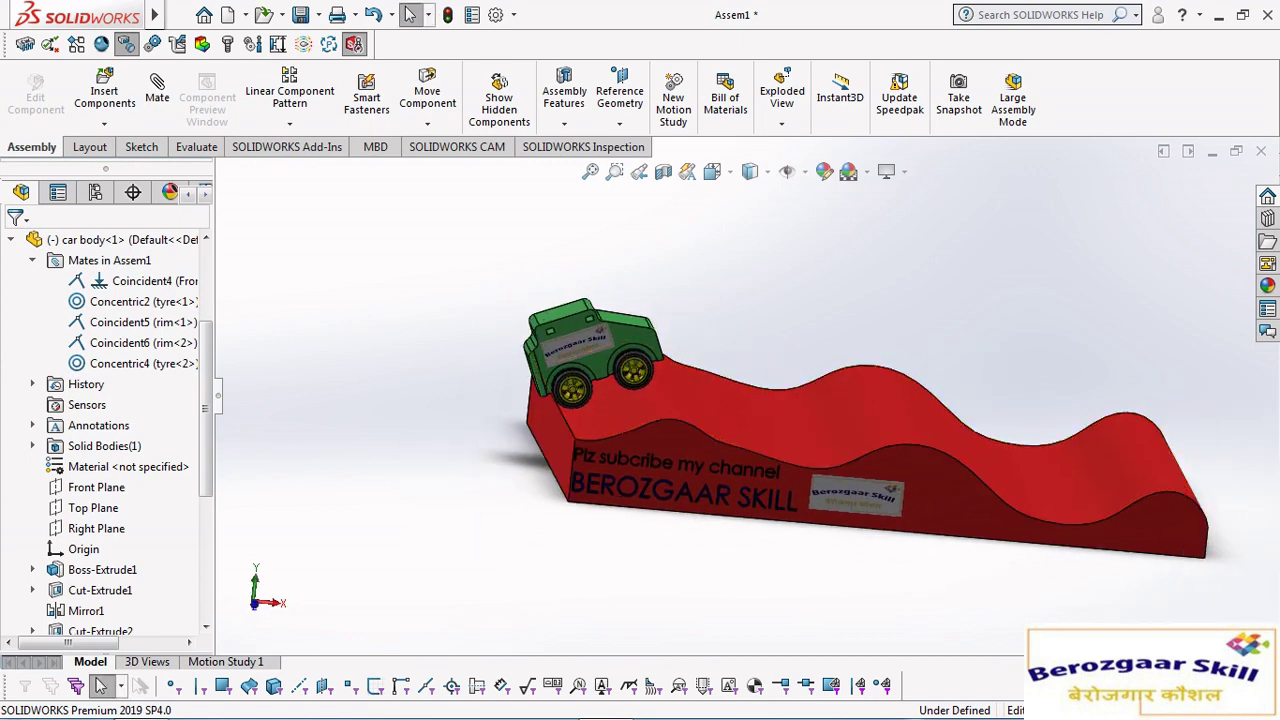
click(225, 661)
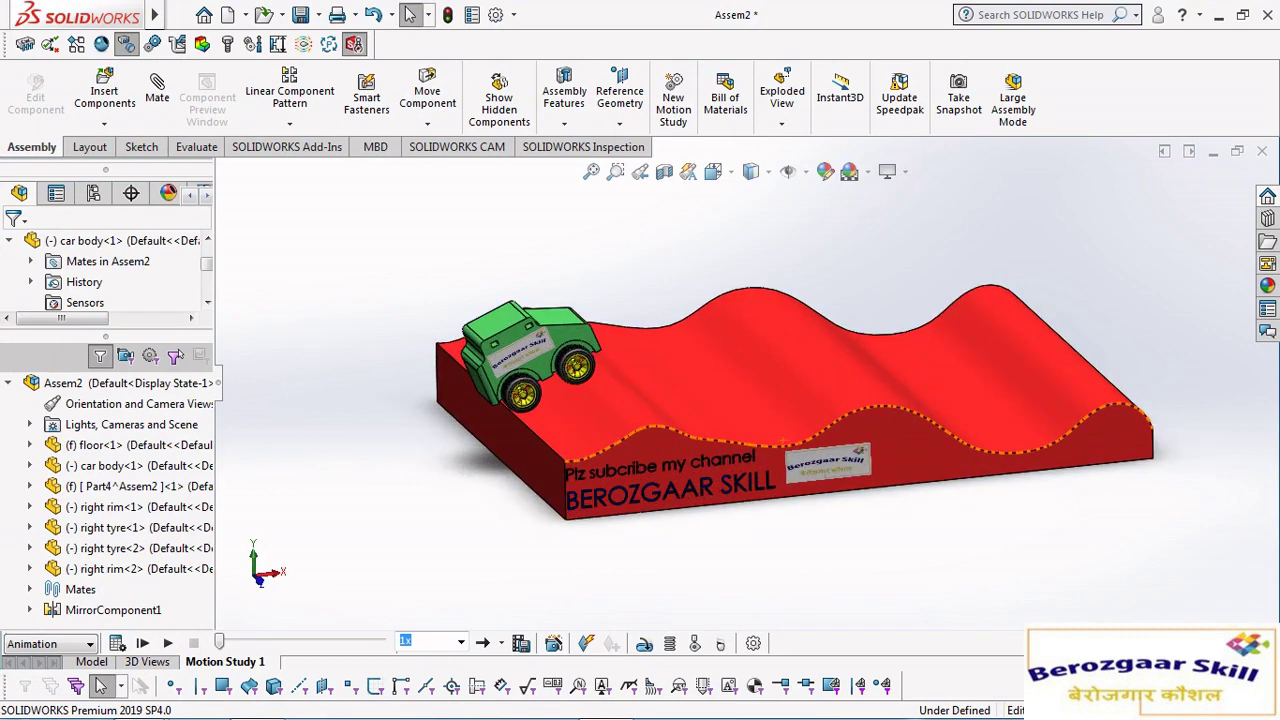
Add LinearMotor1 on the car body's top edge, reversed to point right, at 50 mm/s.
scroll(678, 392, up, 2)
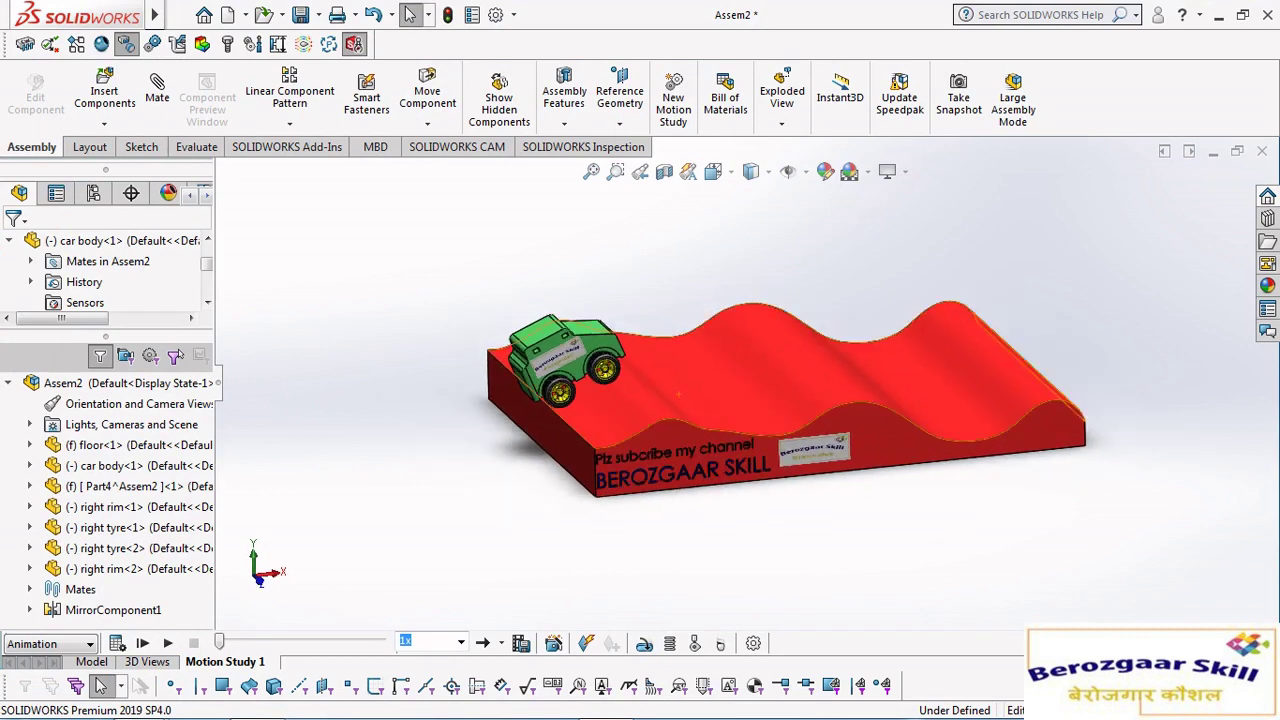
scroll(678, 393, down, 3)
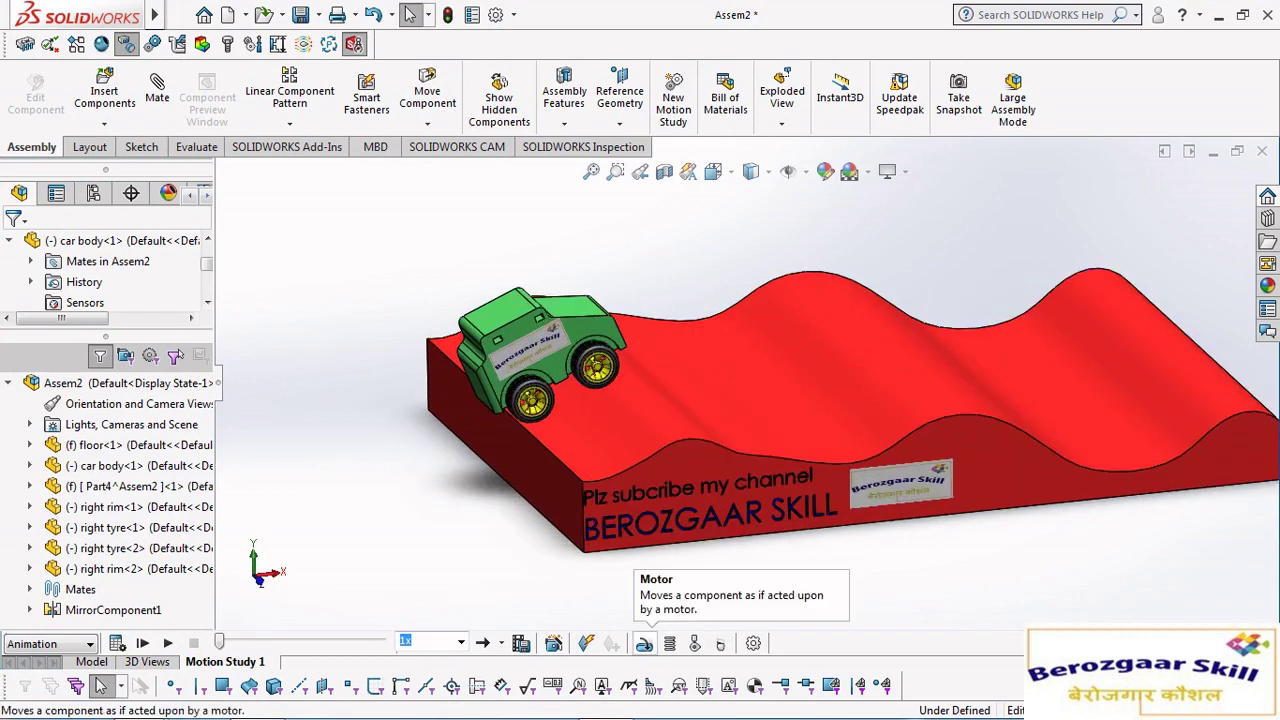
click(586, 643)
scroll(579, 352, down, 1)
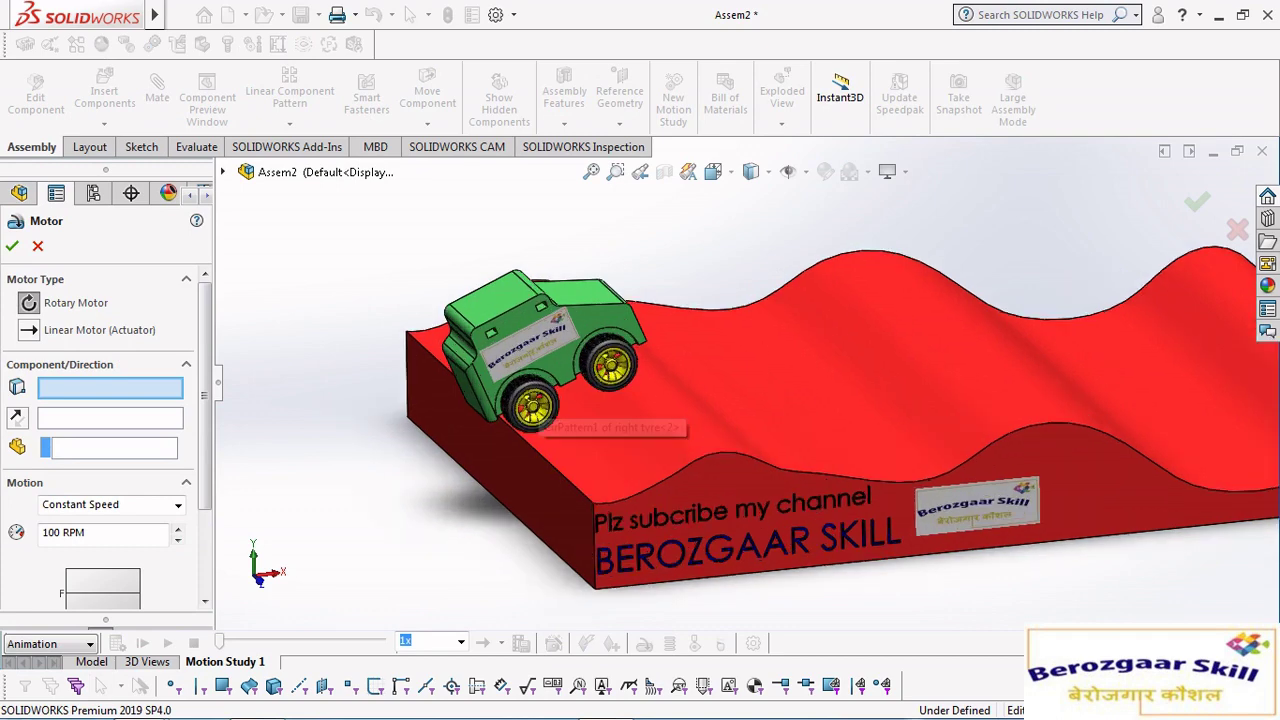
scroll(474, 370, down, 3)
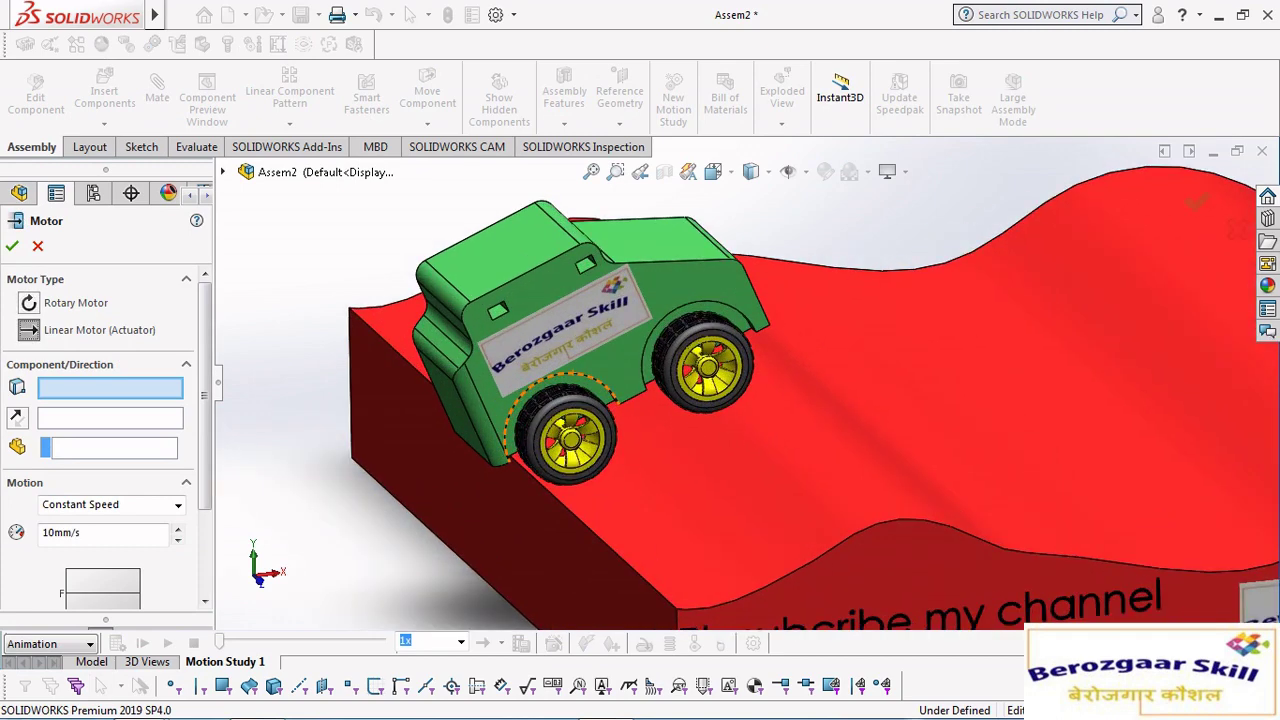
click(520, 265)
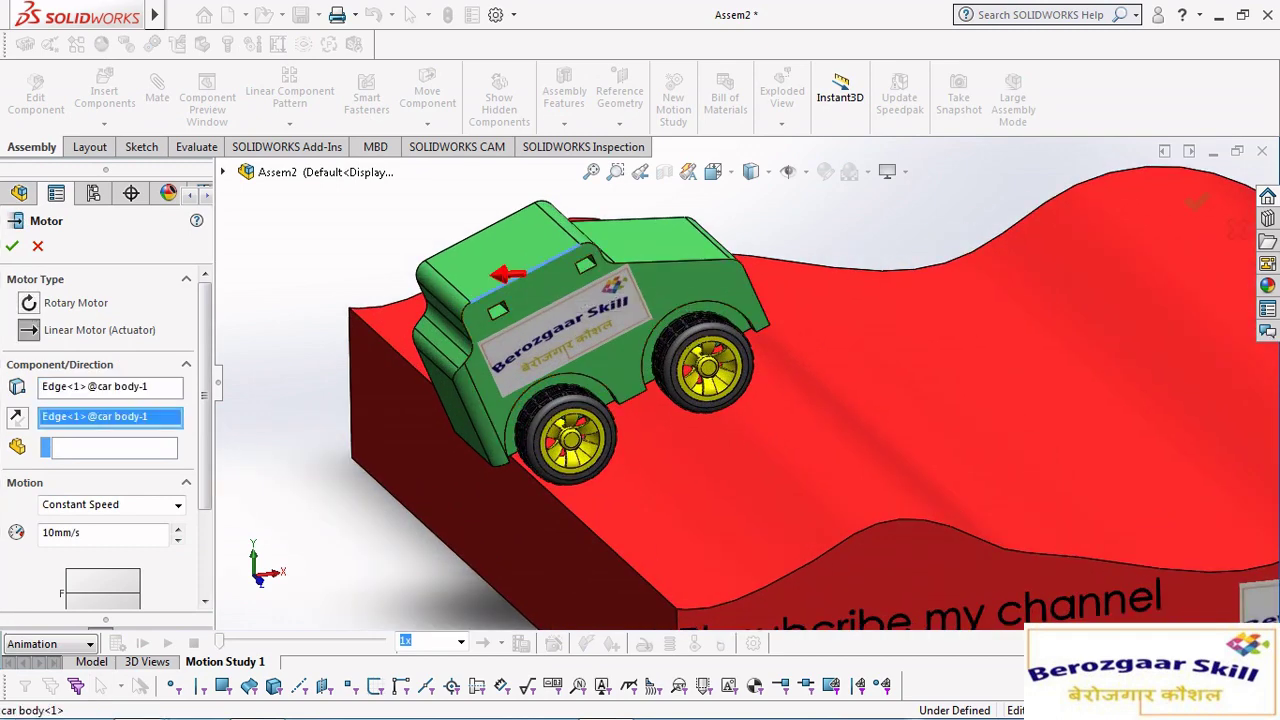
click(16, 416)
text(5)
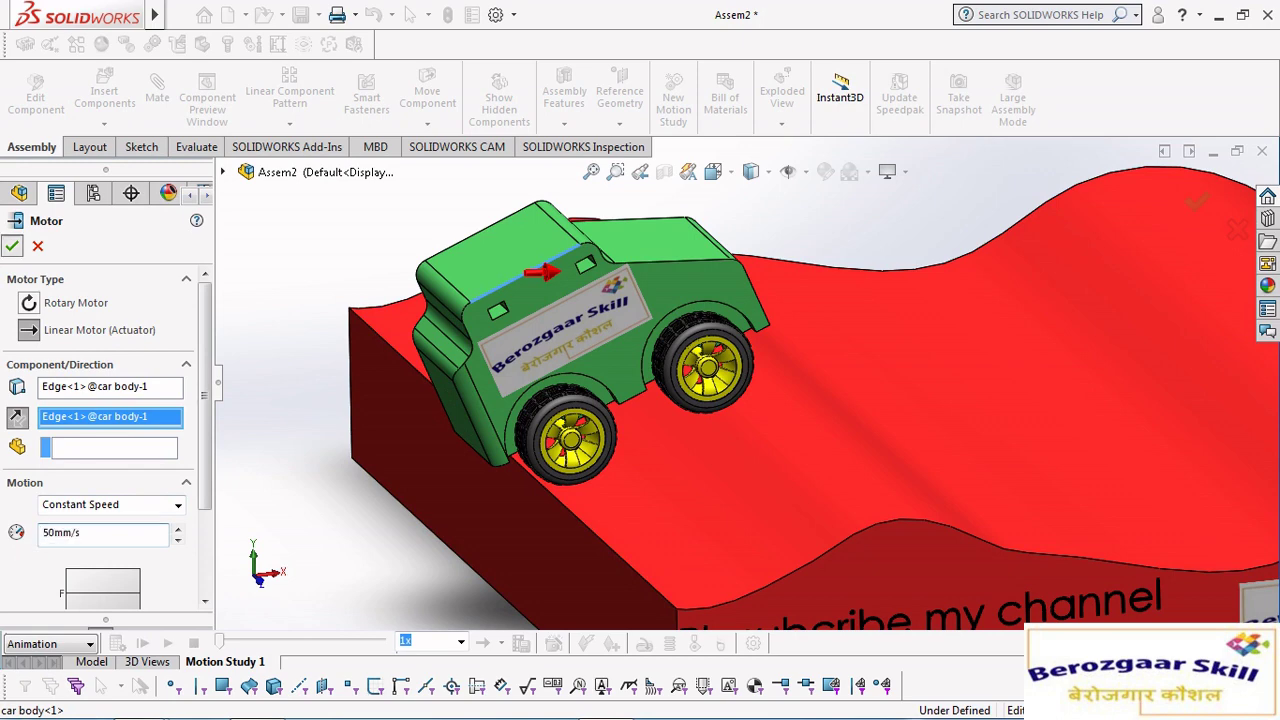
key(Return)
scroll(470, 500, up, 5)
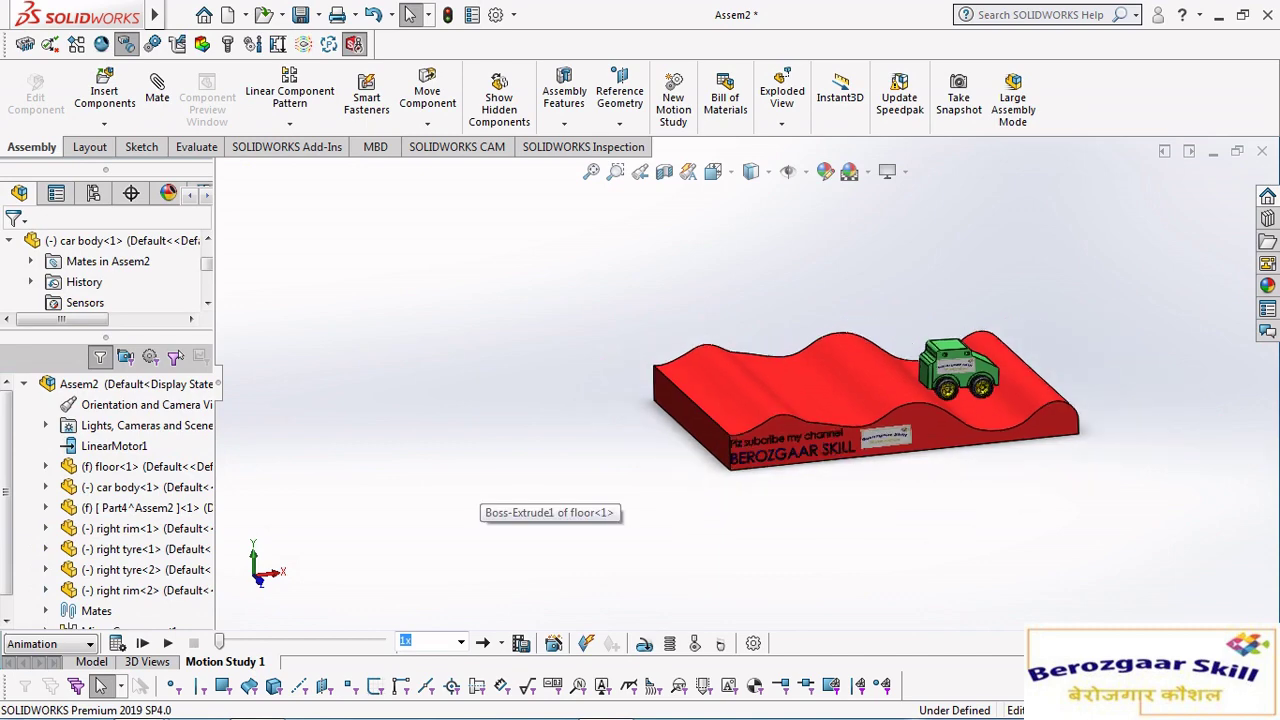
Reset the timeline to the start and add RotaryMotor1 on the right rim-1 face at 50 RPM.
click(967, 373)
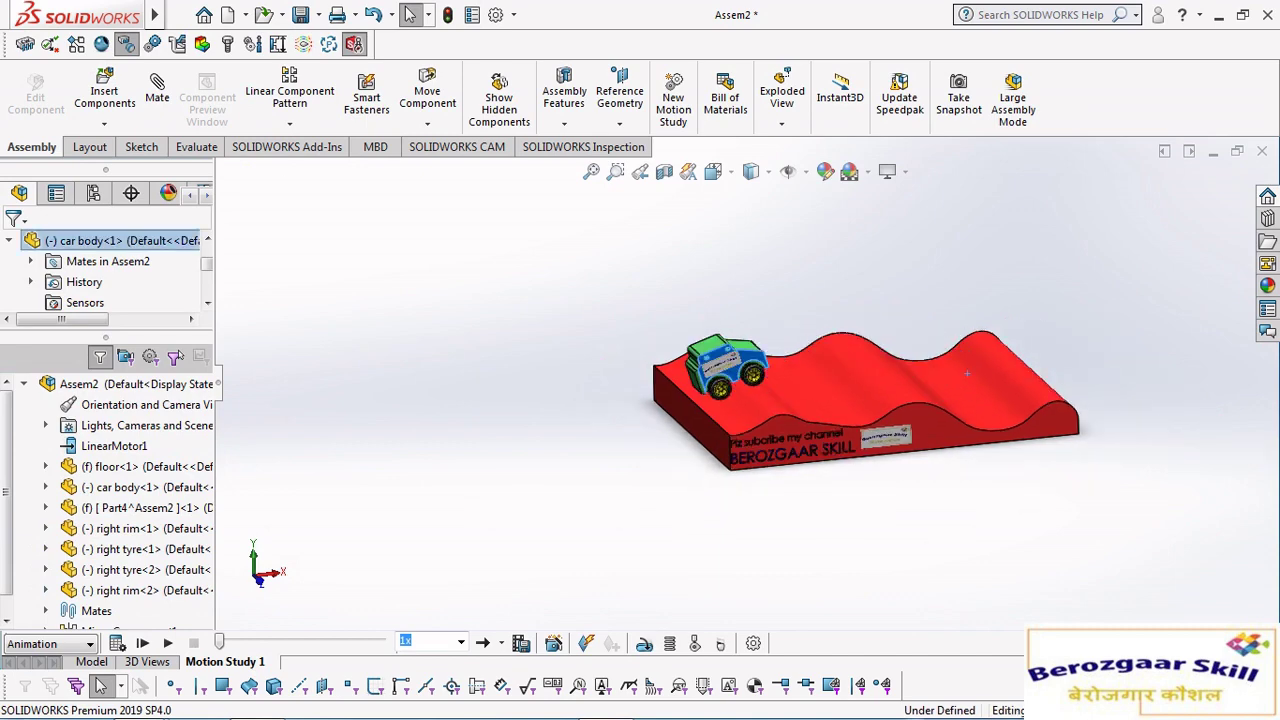
scroll(830, 360, down, 5)
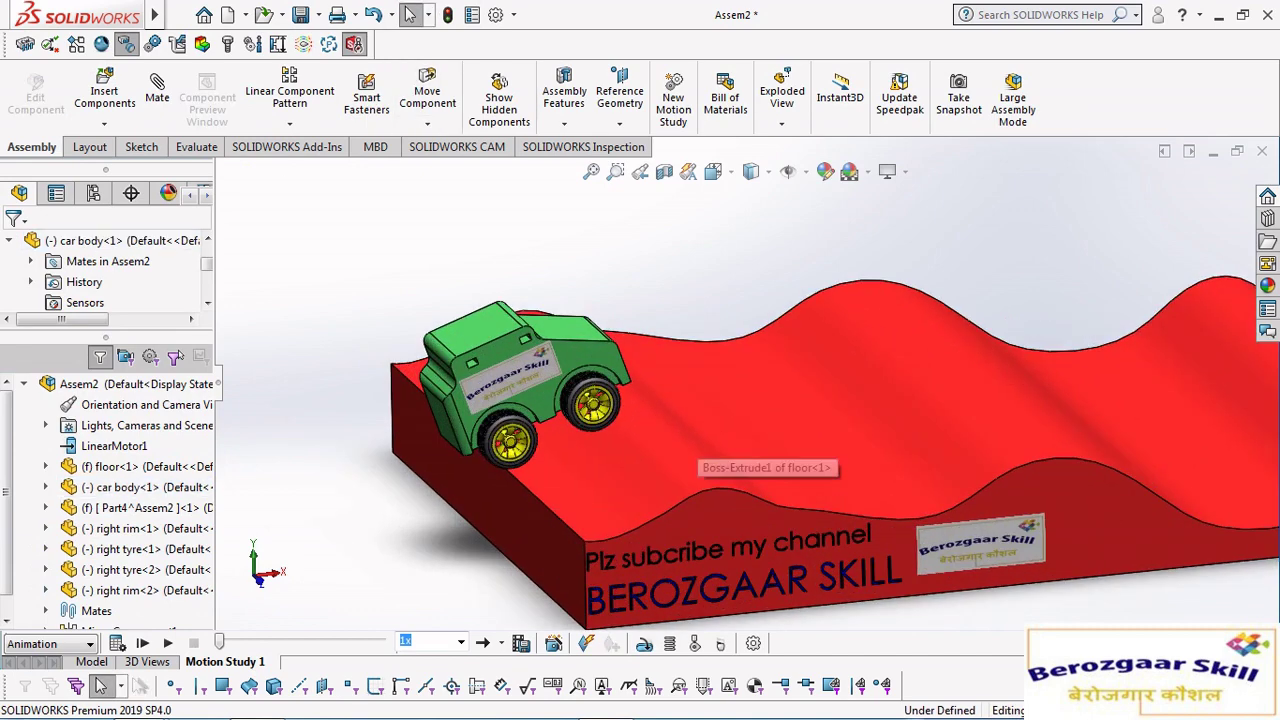
click(645, 643)
scroll(500, 470, down, 3)
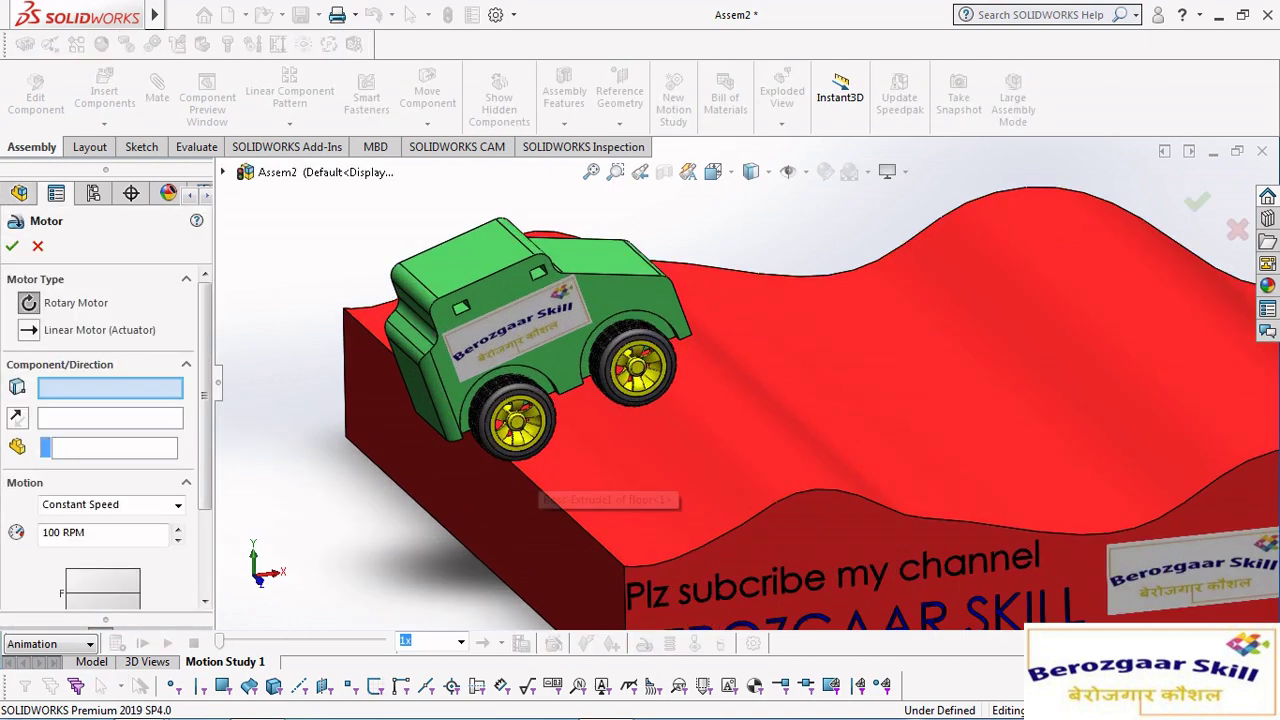
scroll(540, 480, down, 3)
click(565, 400)
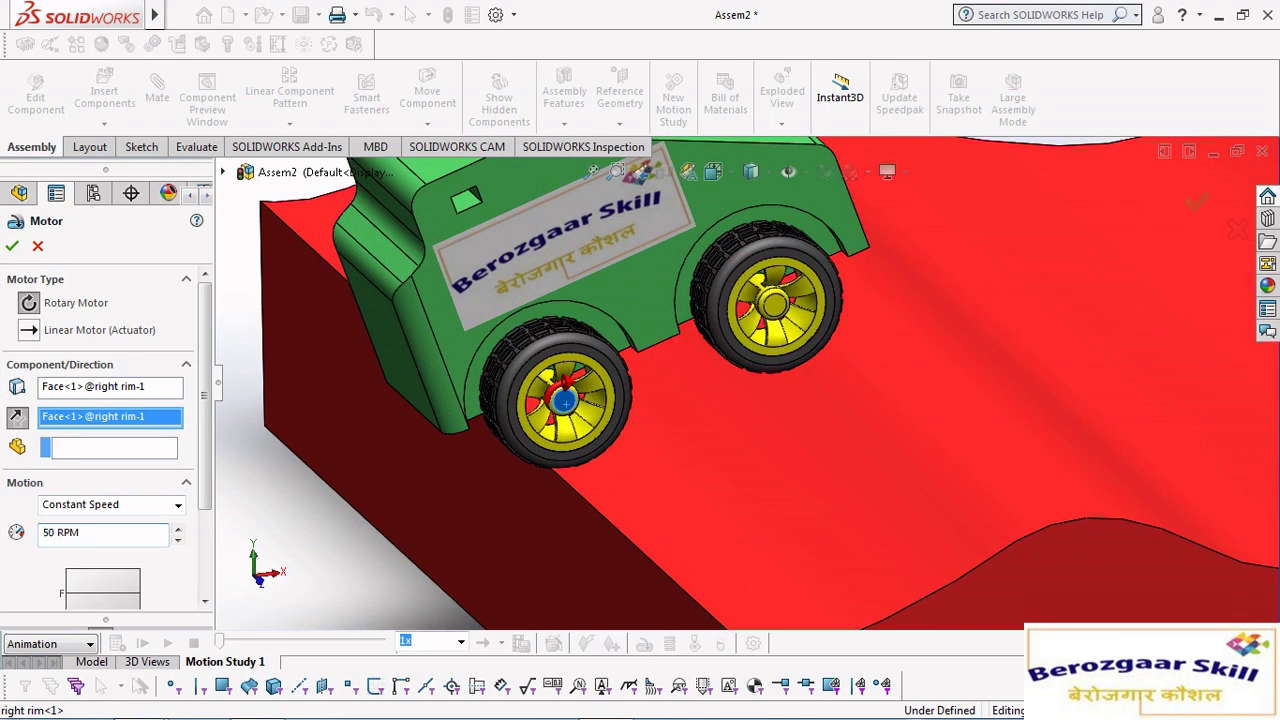
click(12, 245)
scroll(560, 505, up, 10)
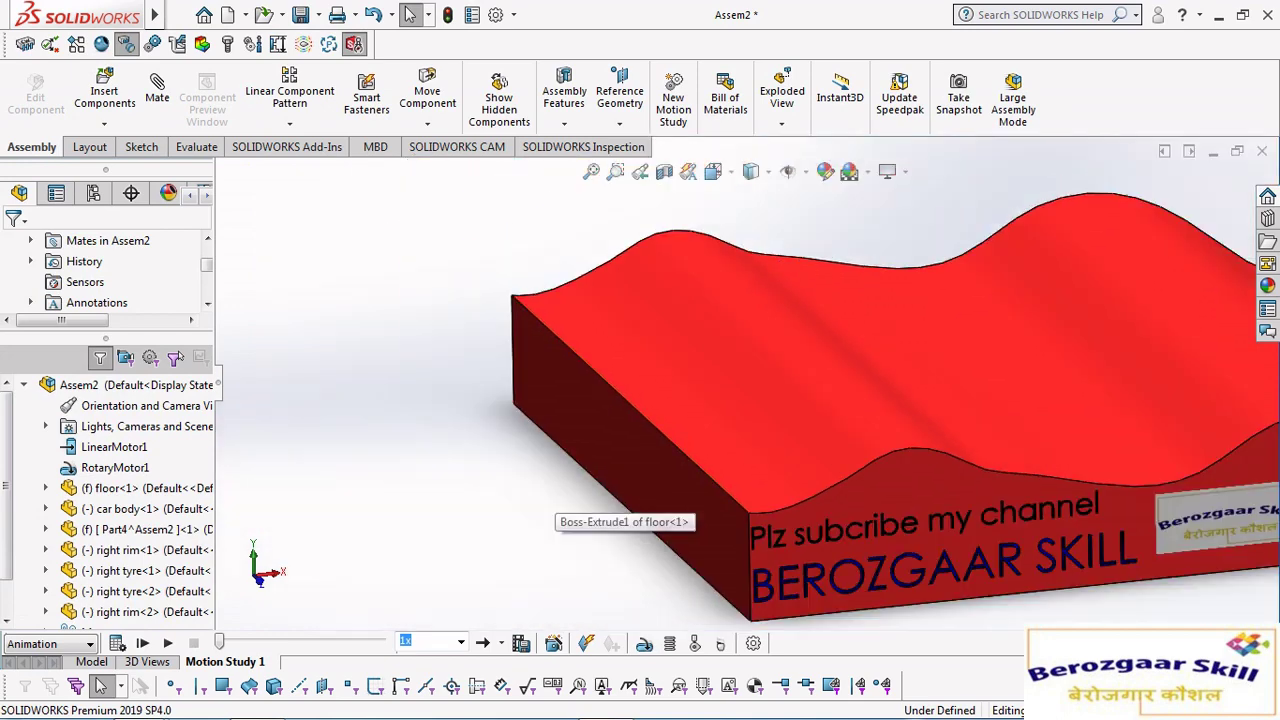
Start a new rotary motor and clear the leftover car body selections from it.
key(Left)
drag(1015, 345, 1023, 347)
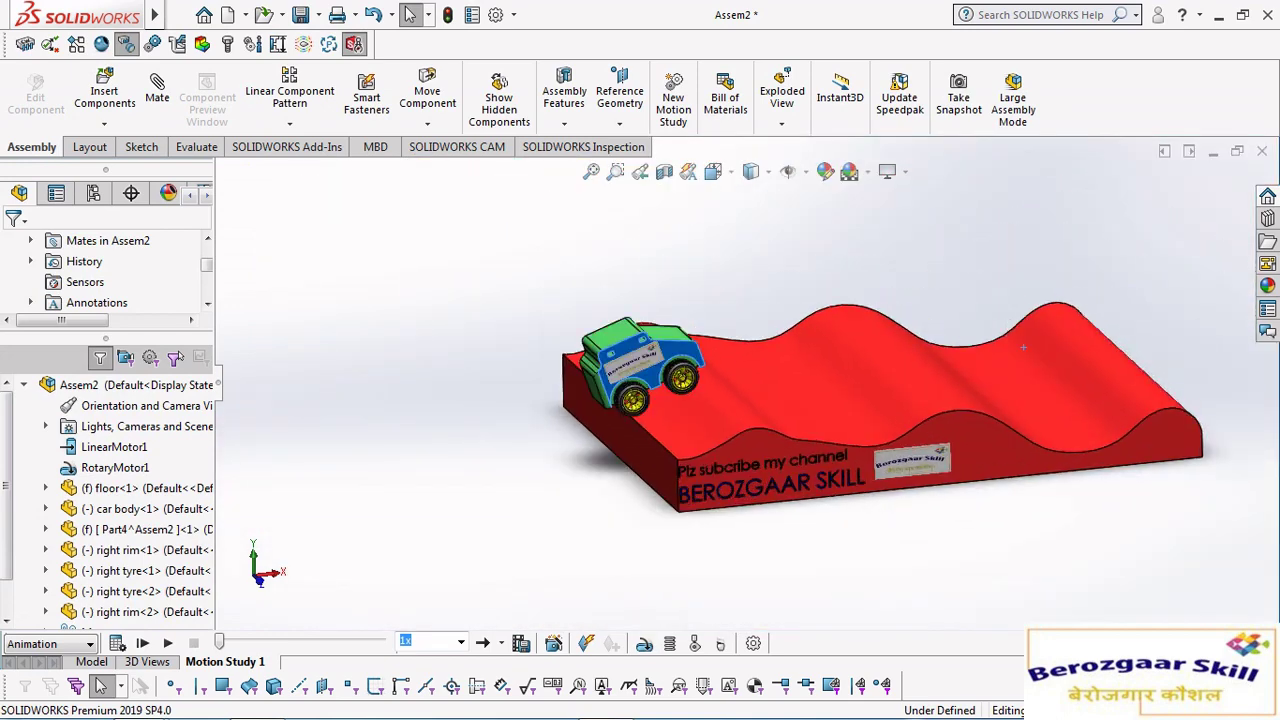
key(Escape)
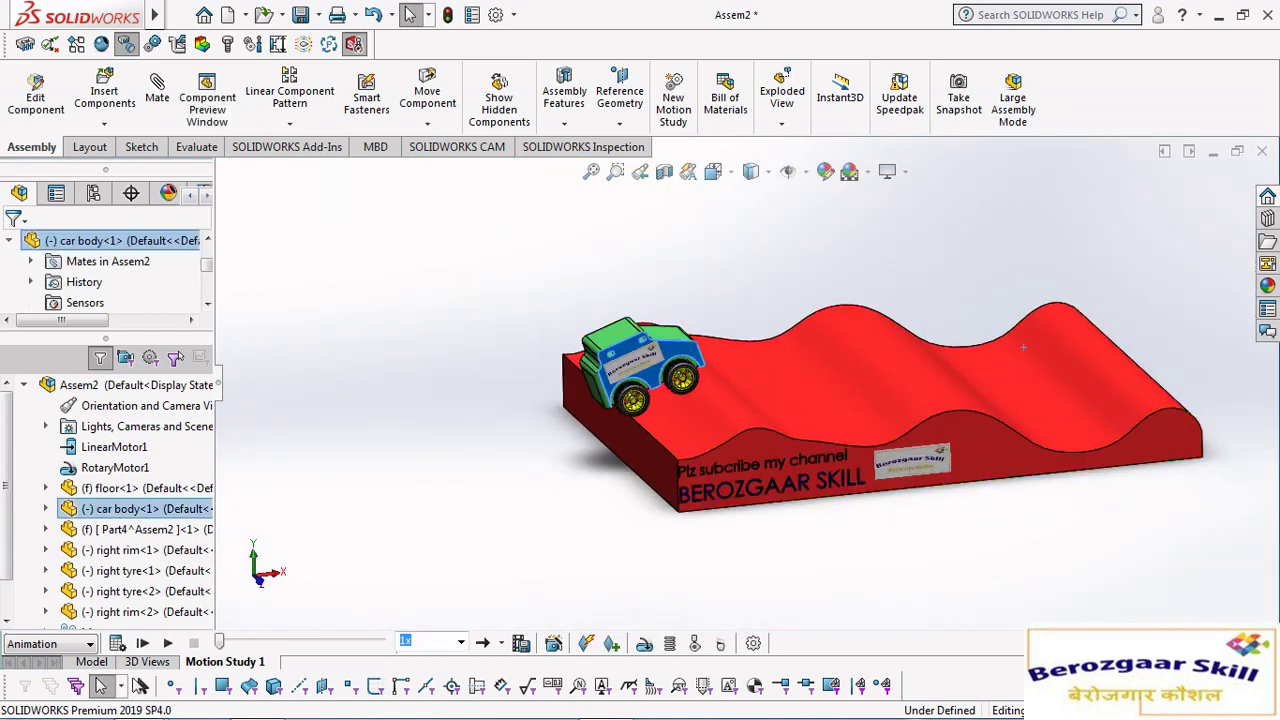
click(612, 643)
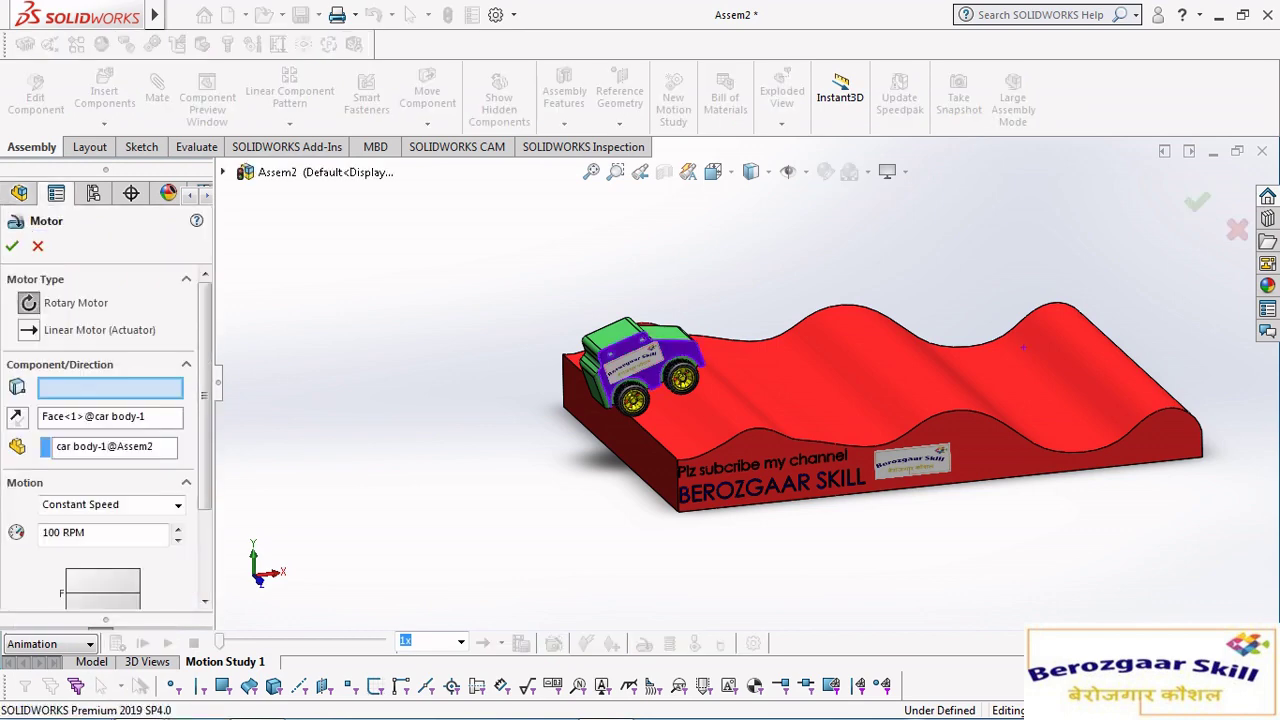
scroll(650, 410, down, 3)
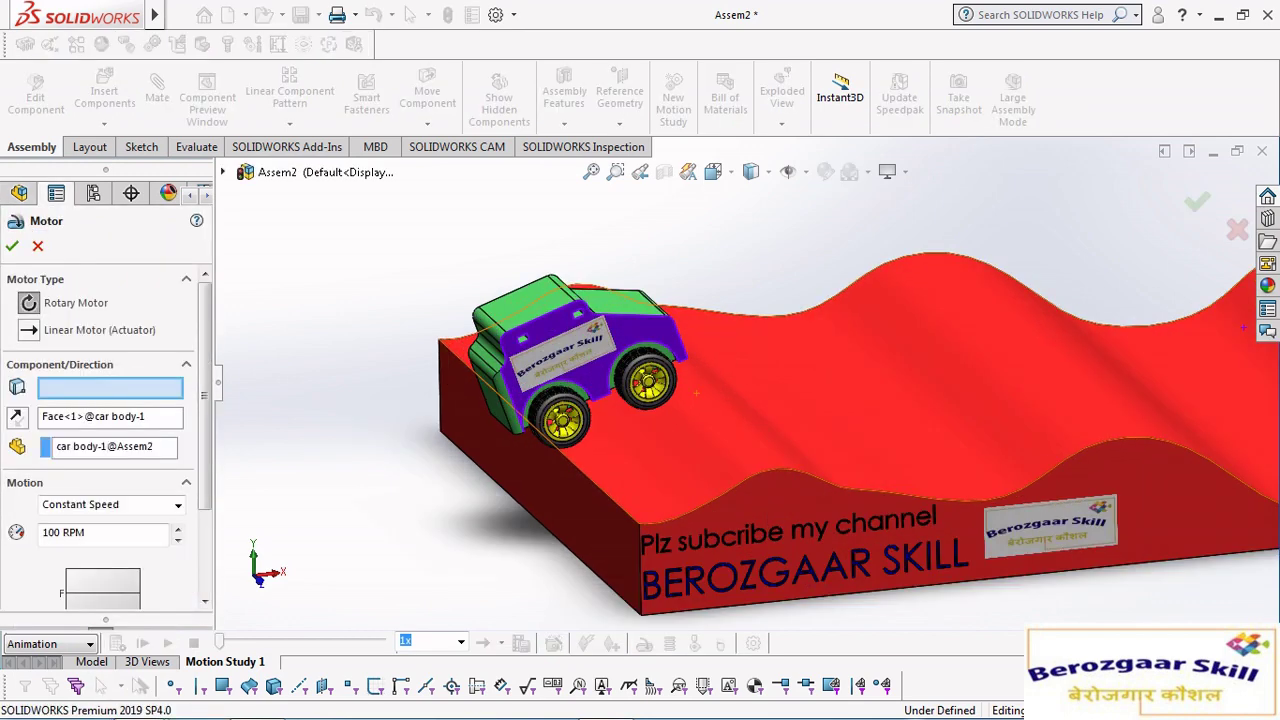
scroll(650, 410, down, 4)
click(110, 416)
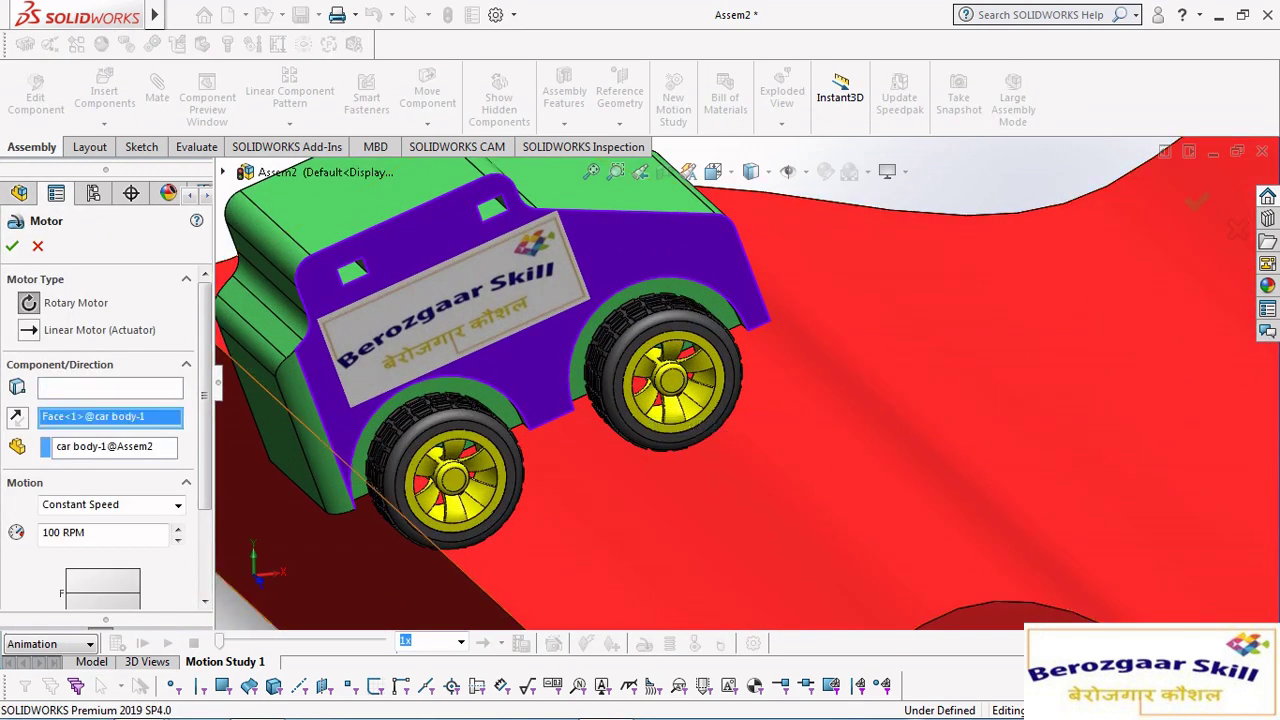
right_click(185, 416)
click(235, 428)
Assign the right rim-2 hub face to RotaryMotor2 at 50 RPM and confirm it.
click(672, 380)
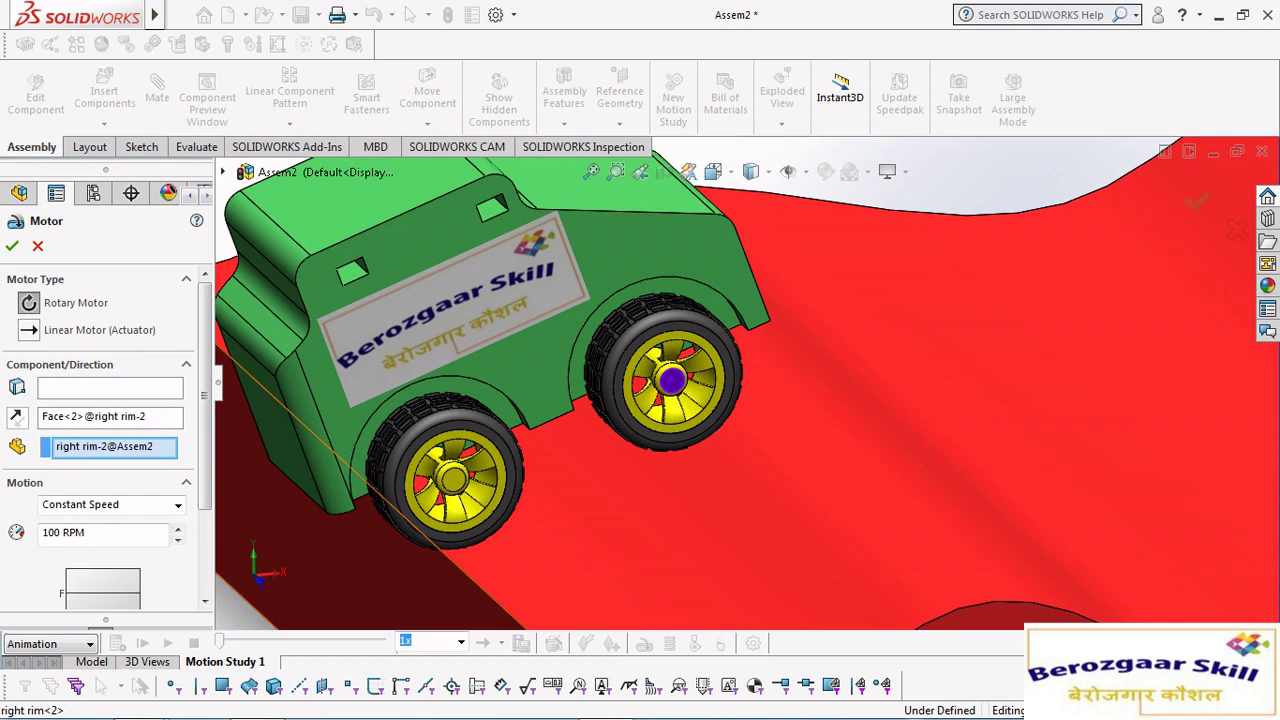
right_click(62, 416)
click(110, 424)
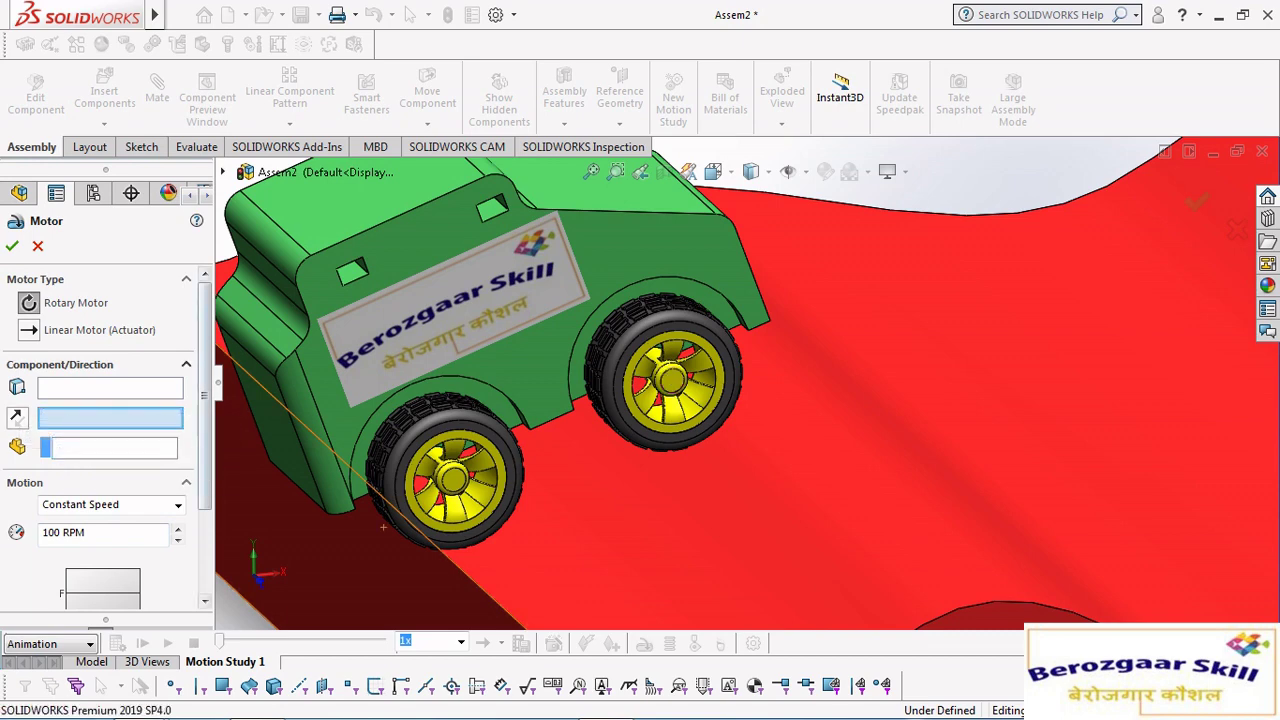
click(672, 380)
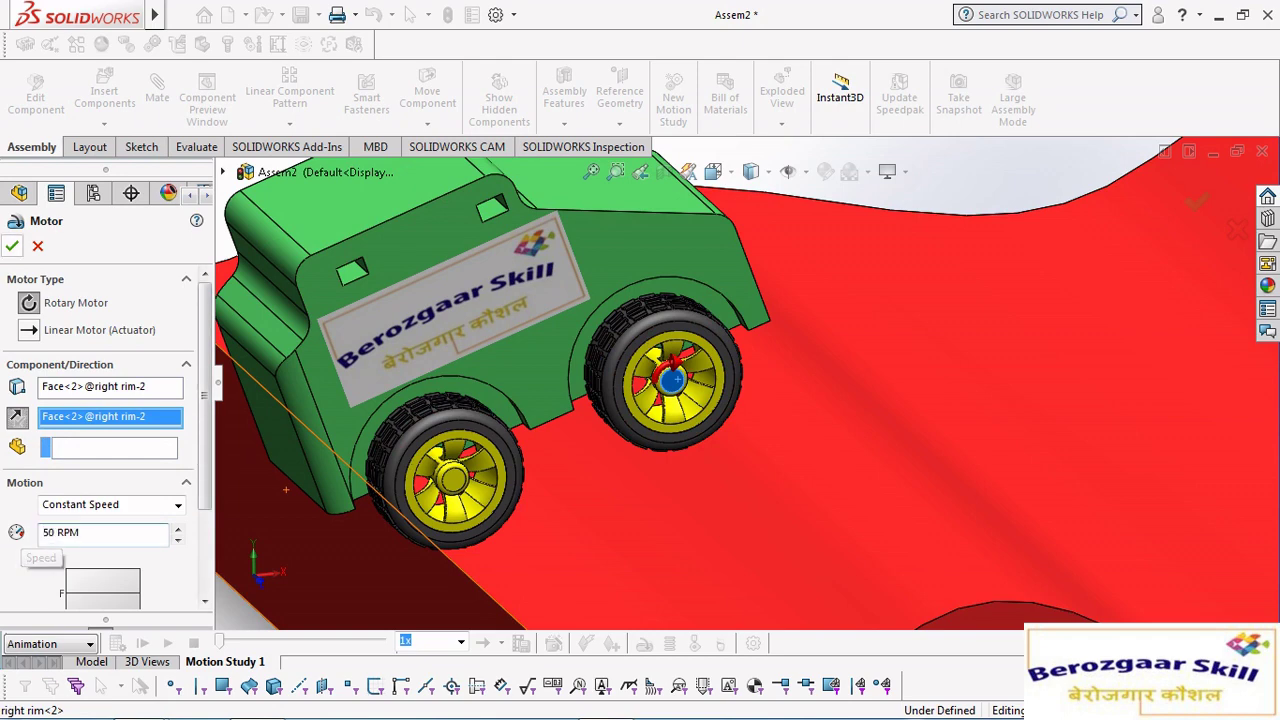
click(12, 246)
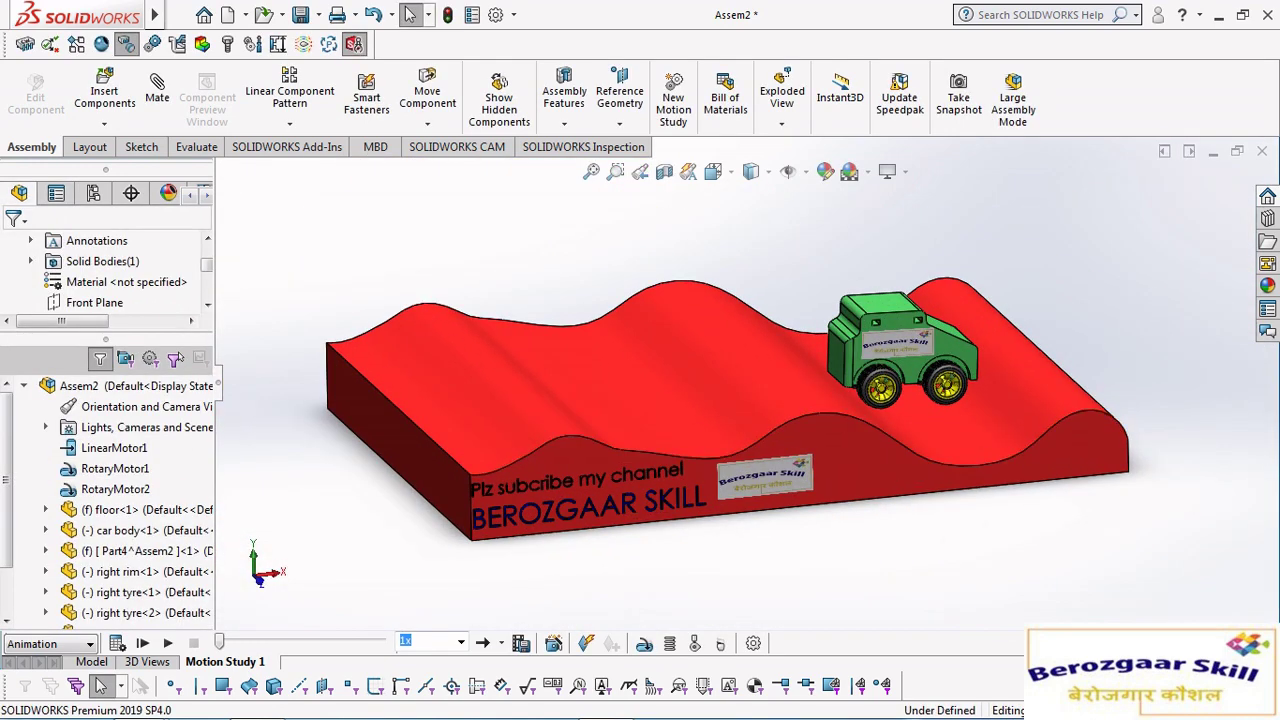
Play the car animation, switch playback mode to Reciprocate, and replay it.
click(116, 643)
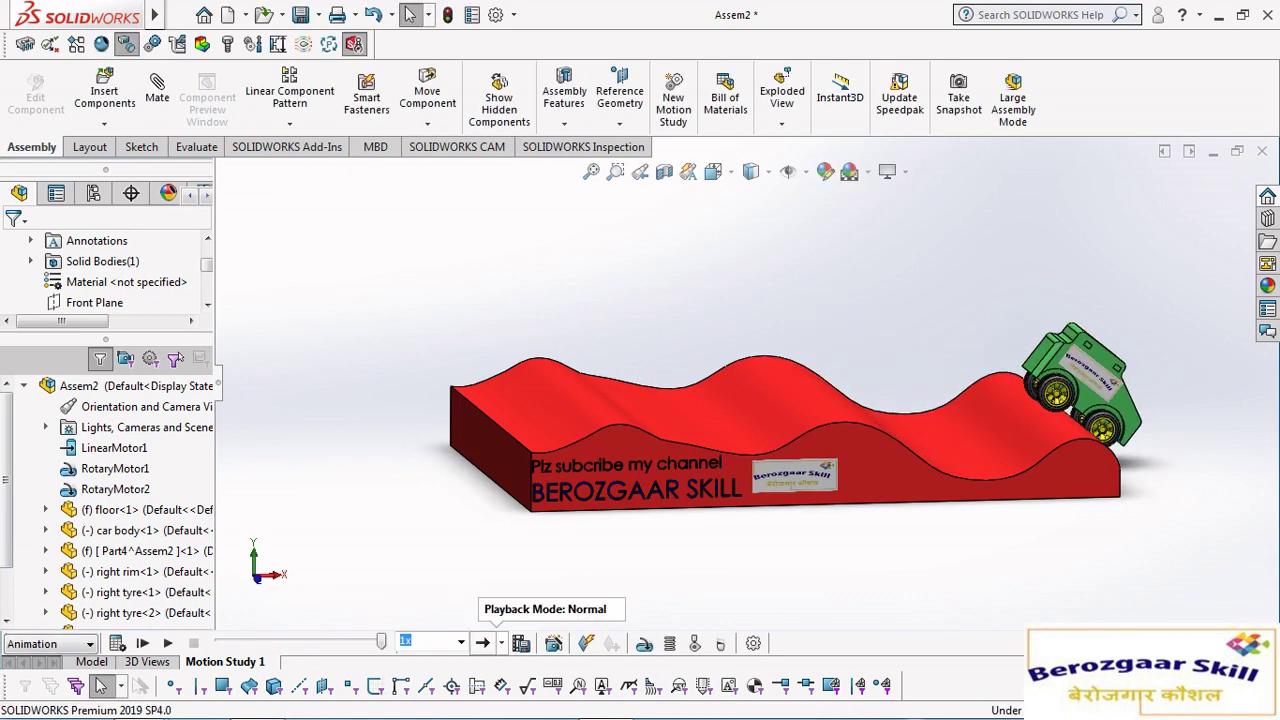
click(483, 643)
click(573, 641)
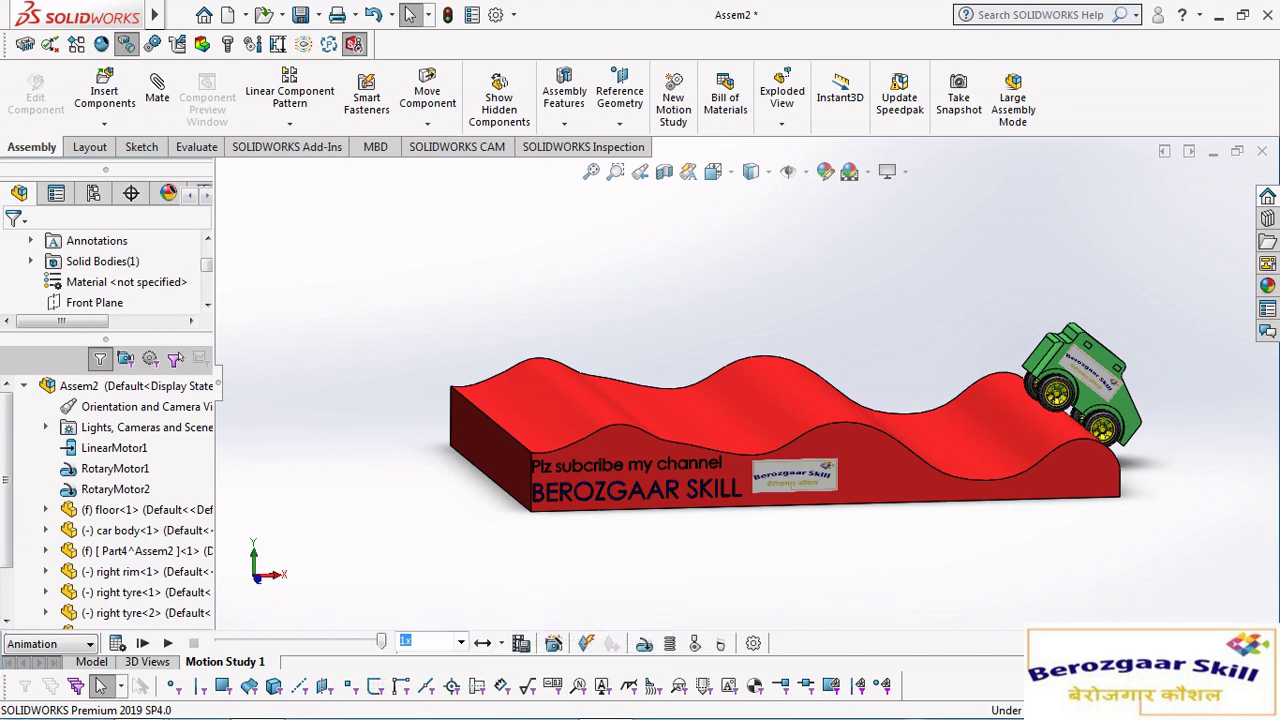
click(167, 643)
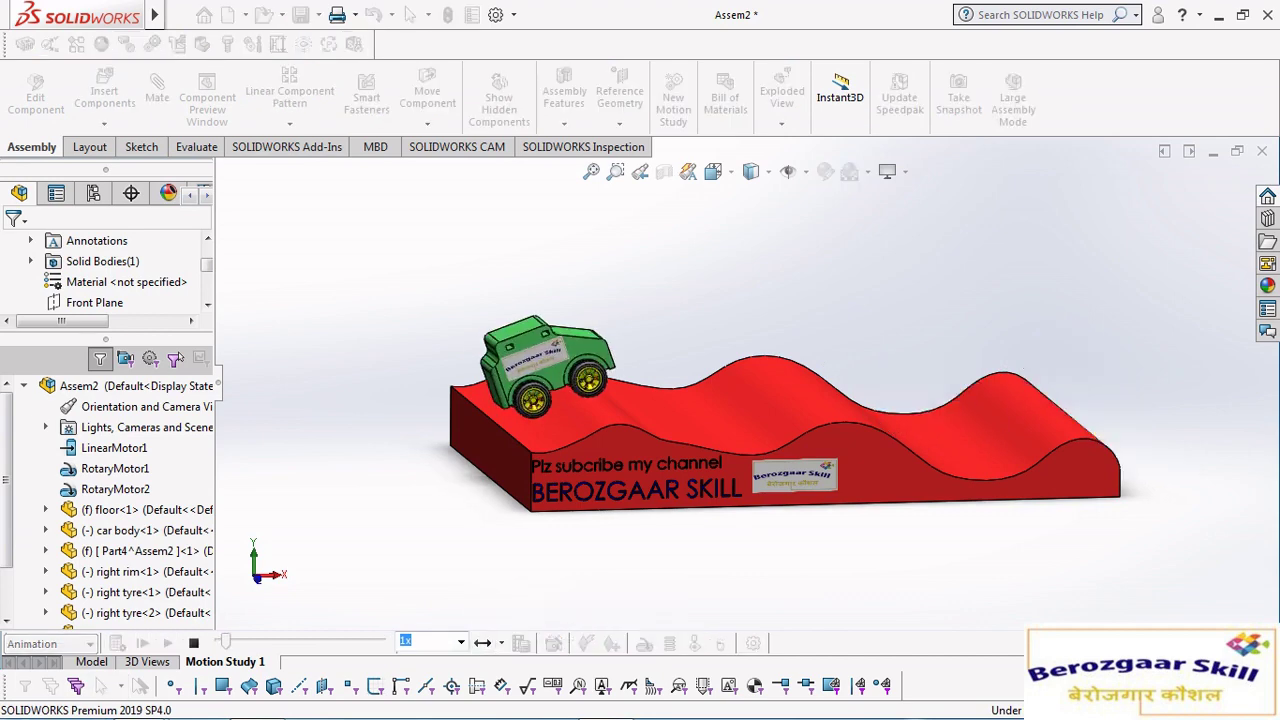